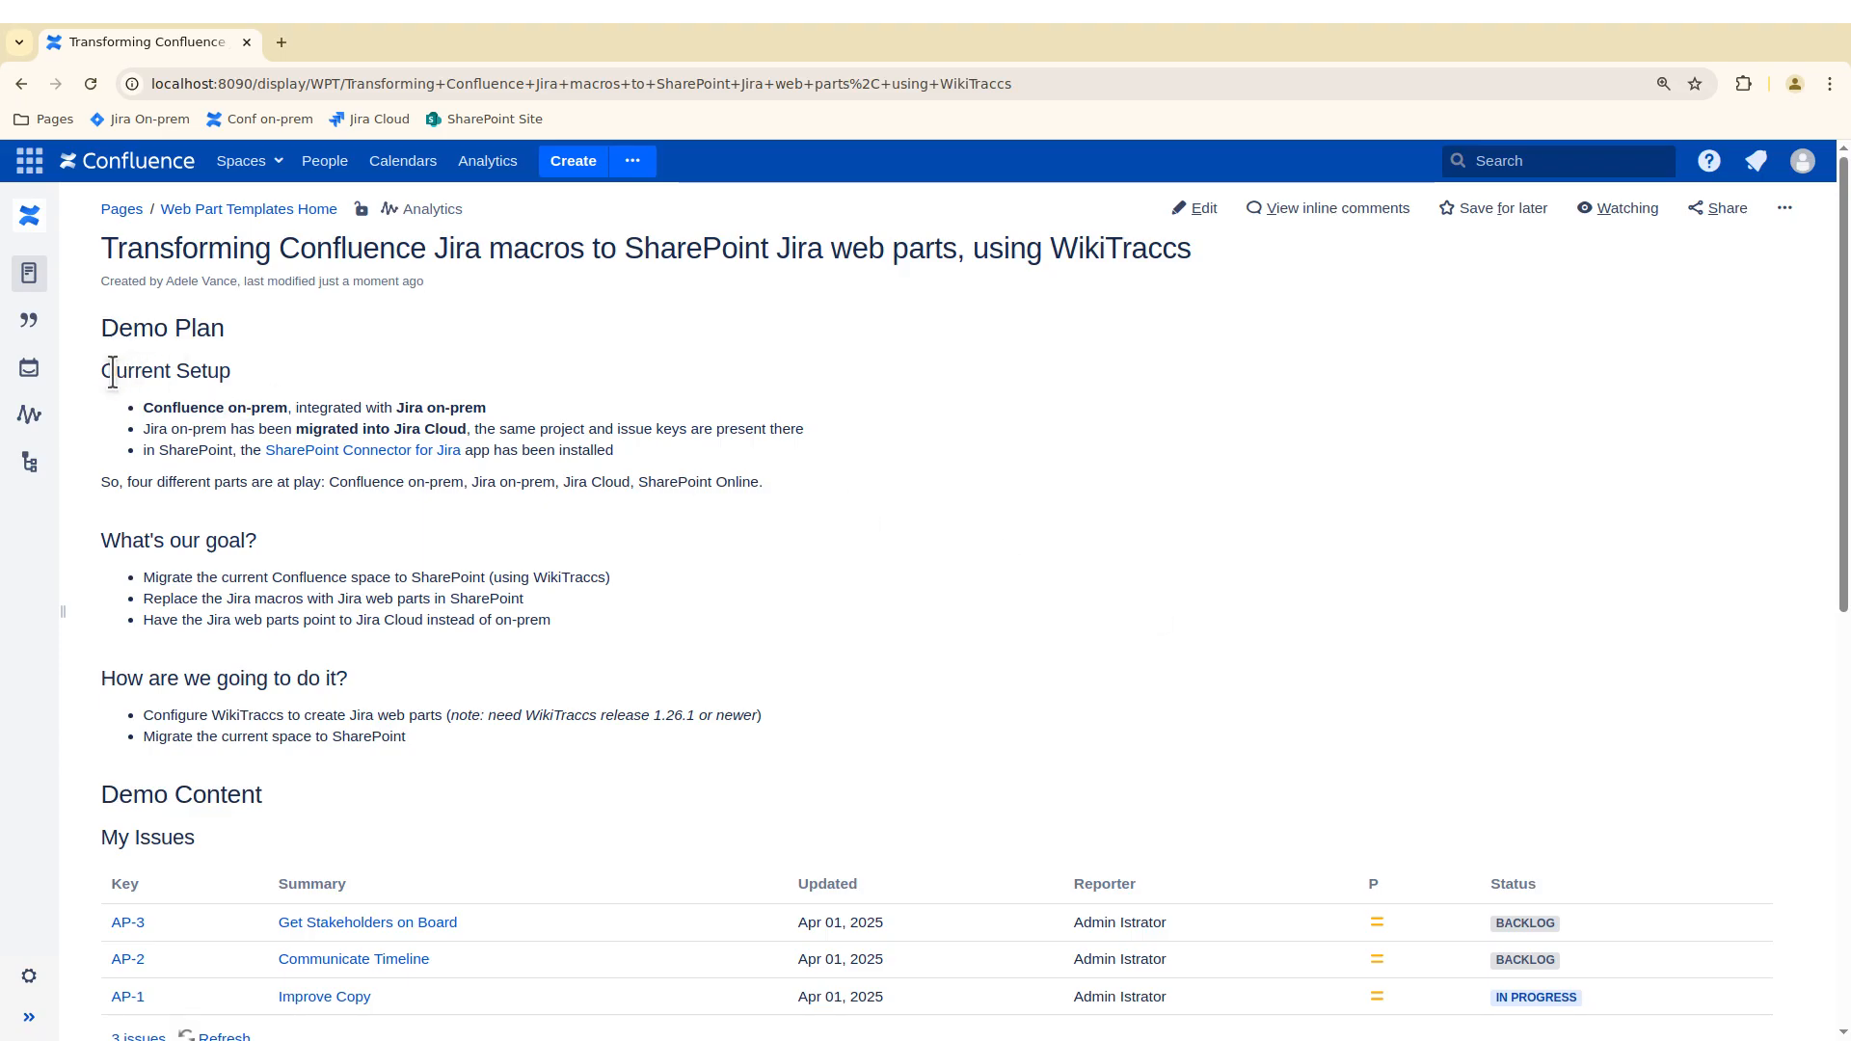
- Review the Current Setup section of the demo plan, including the line naming the four parts at play
drag(102, 371, 229, 375)
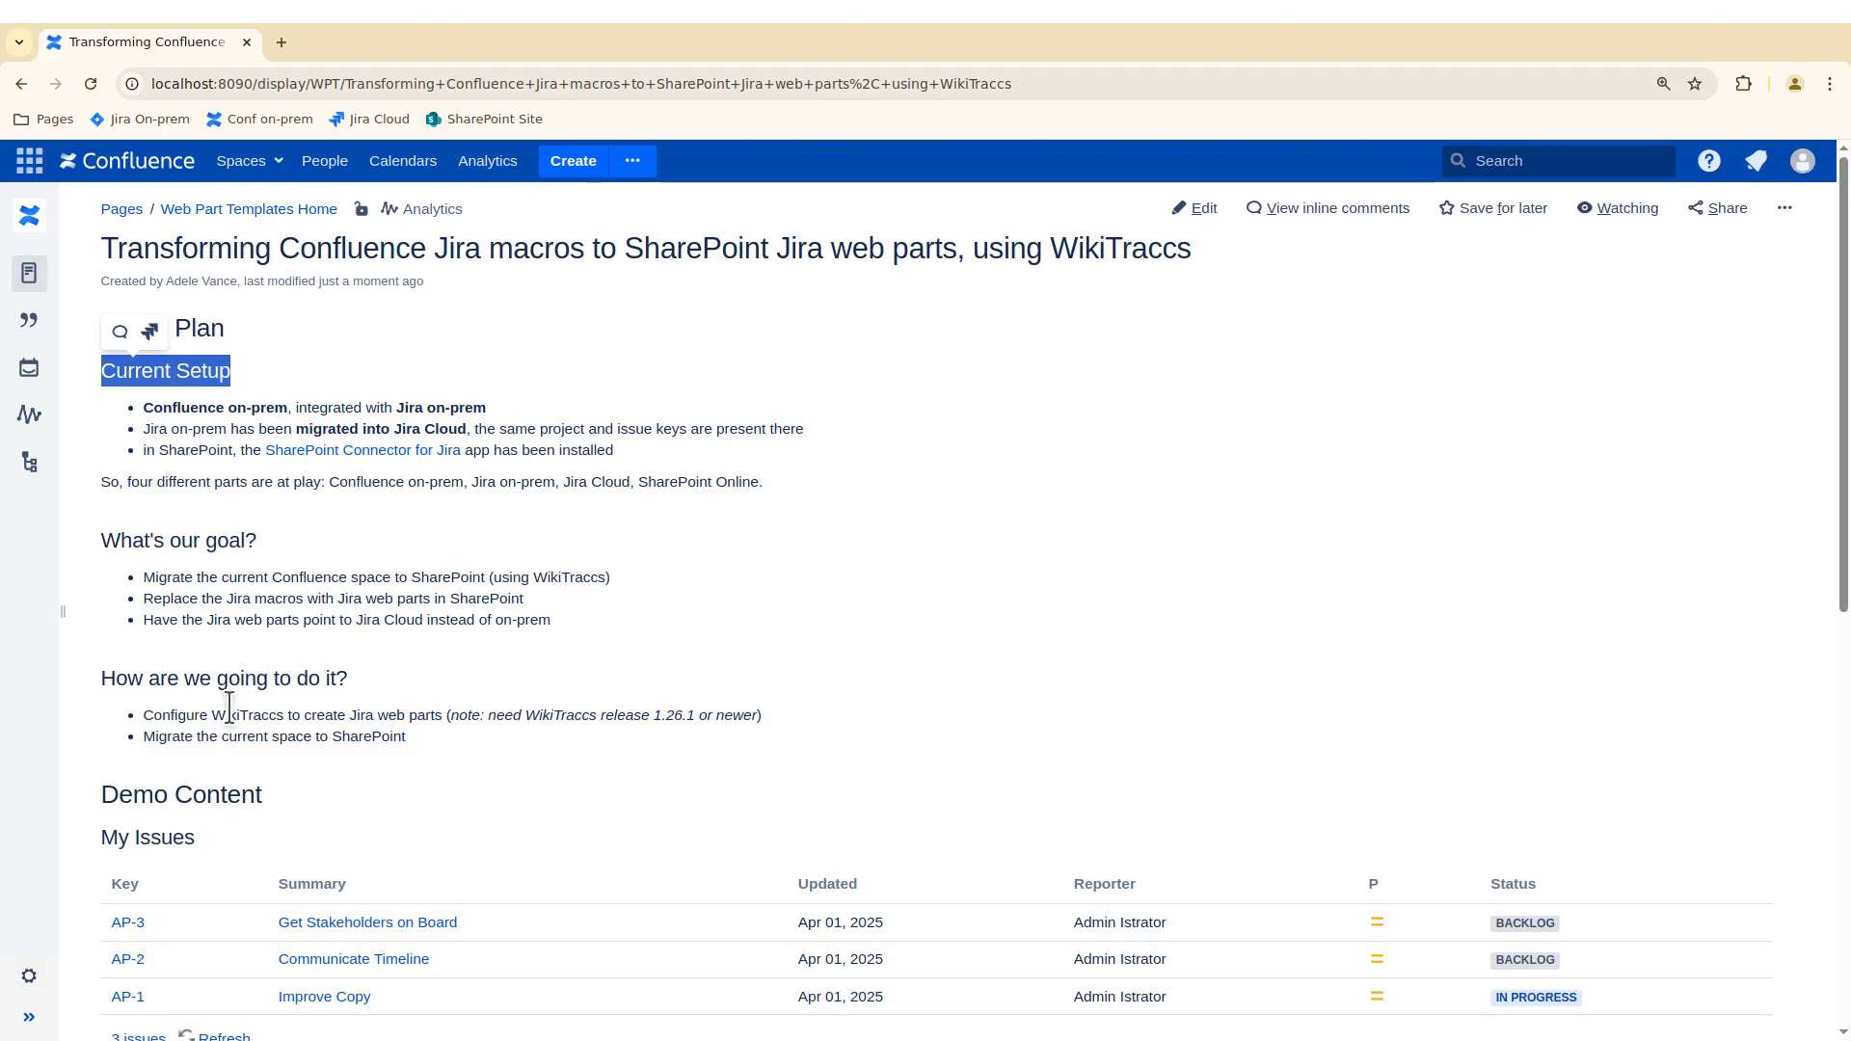
click(634, 445)
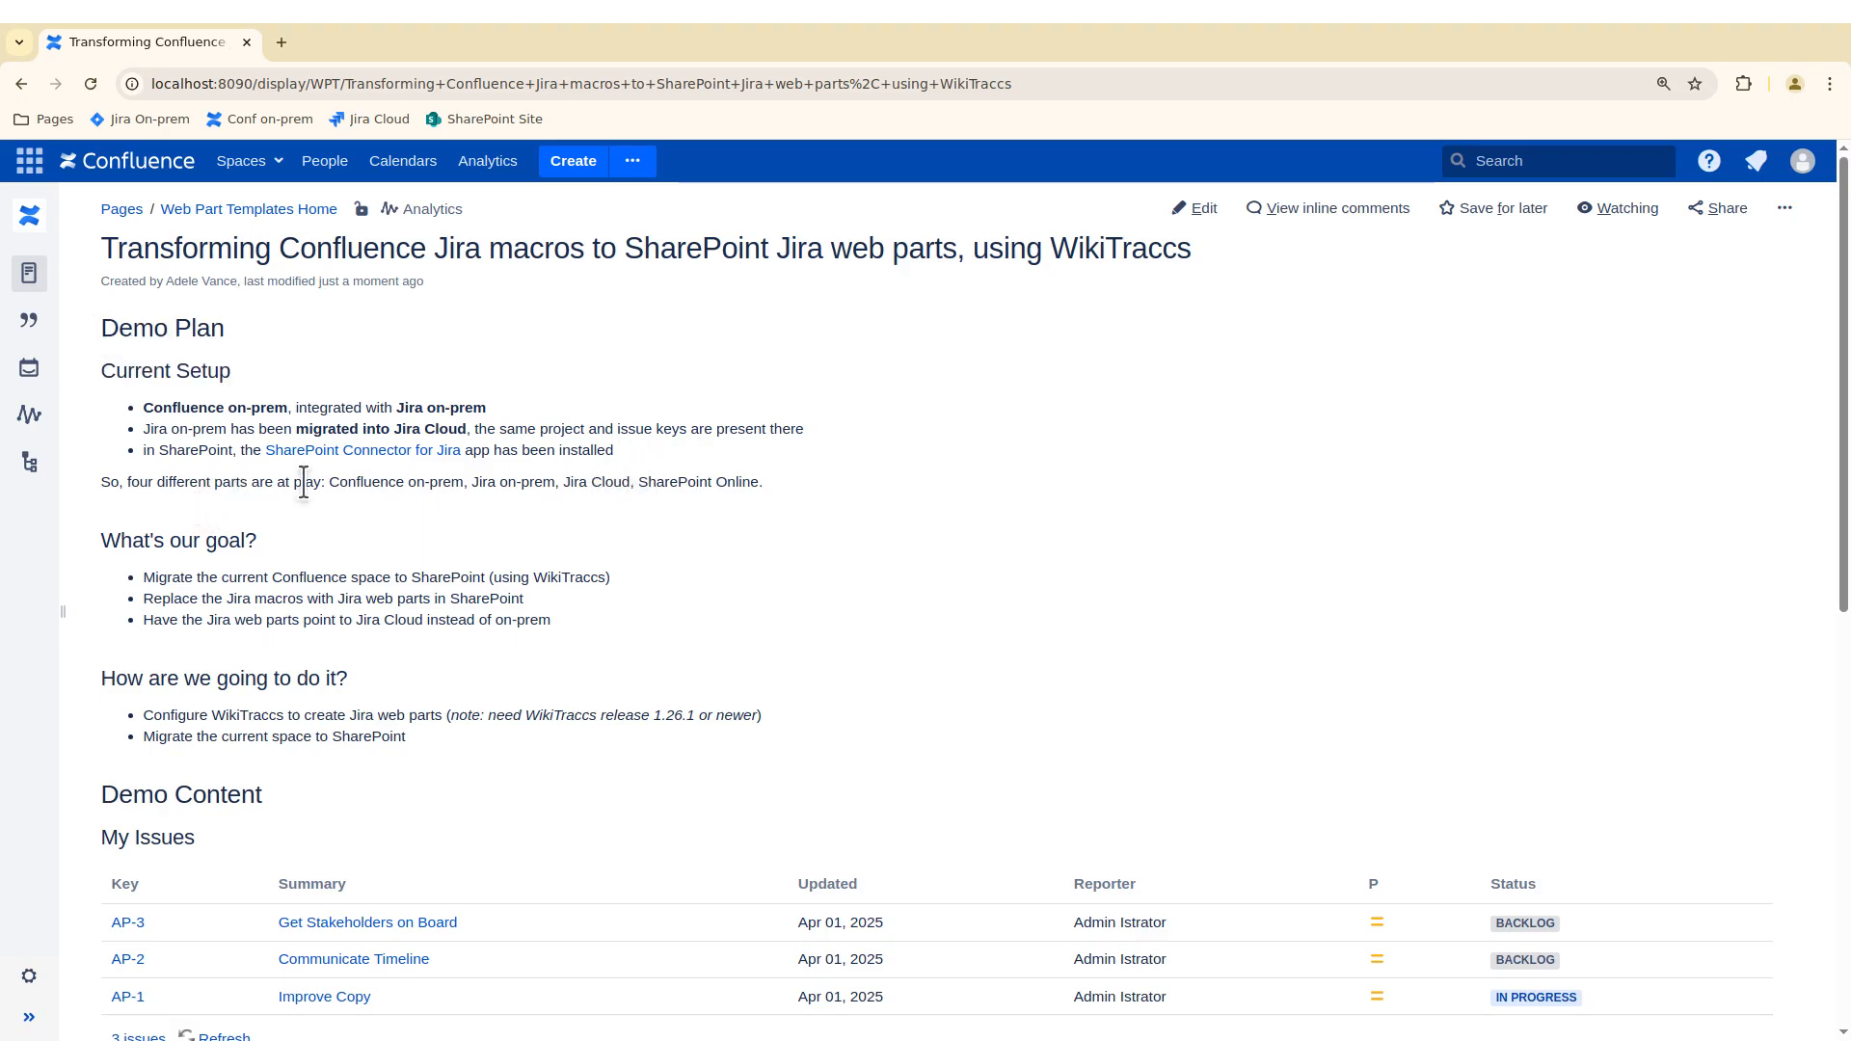
drag(330, 481, 465, 481)
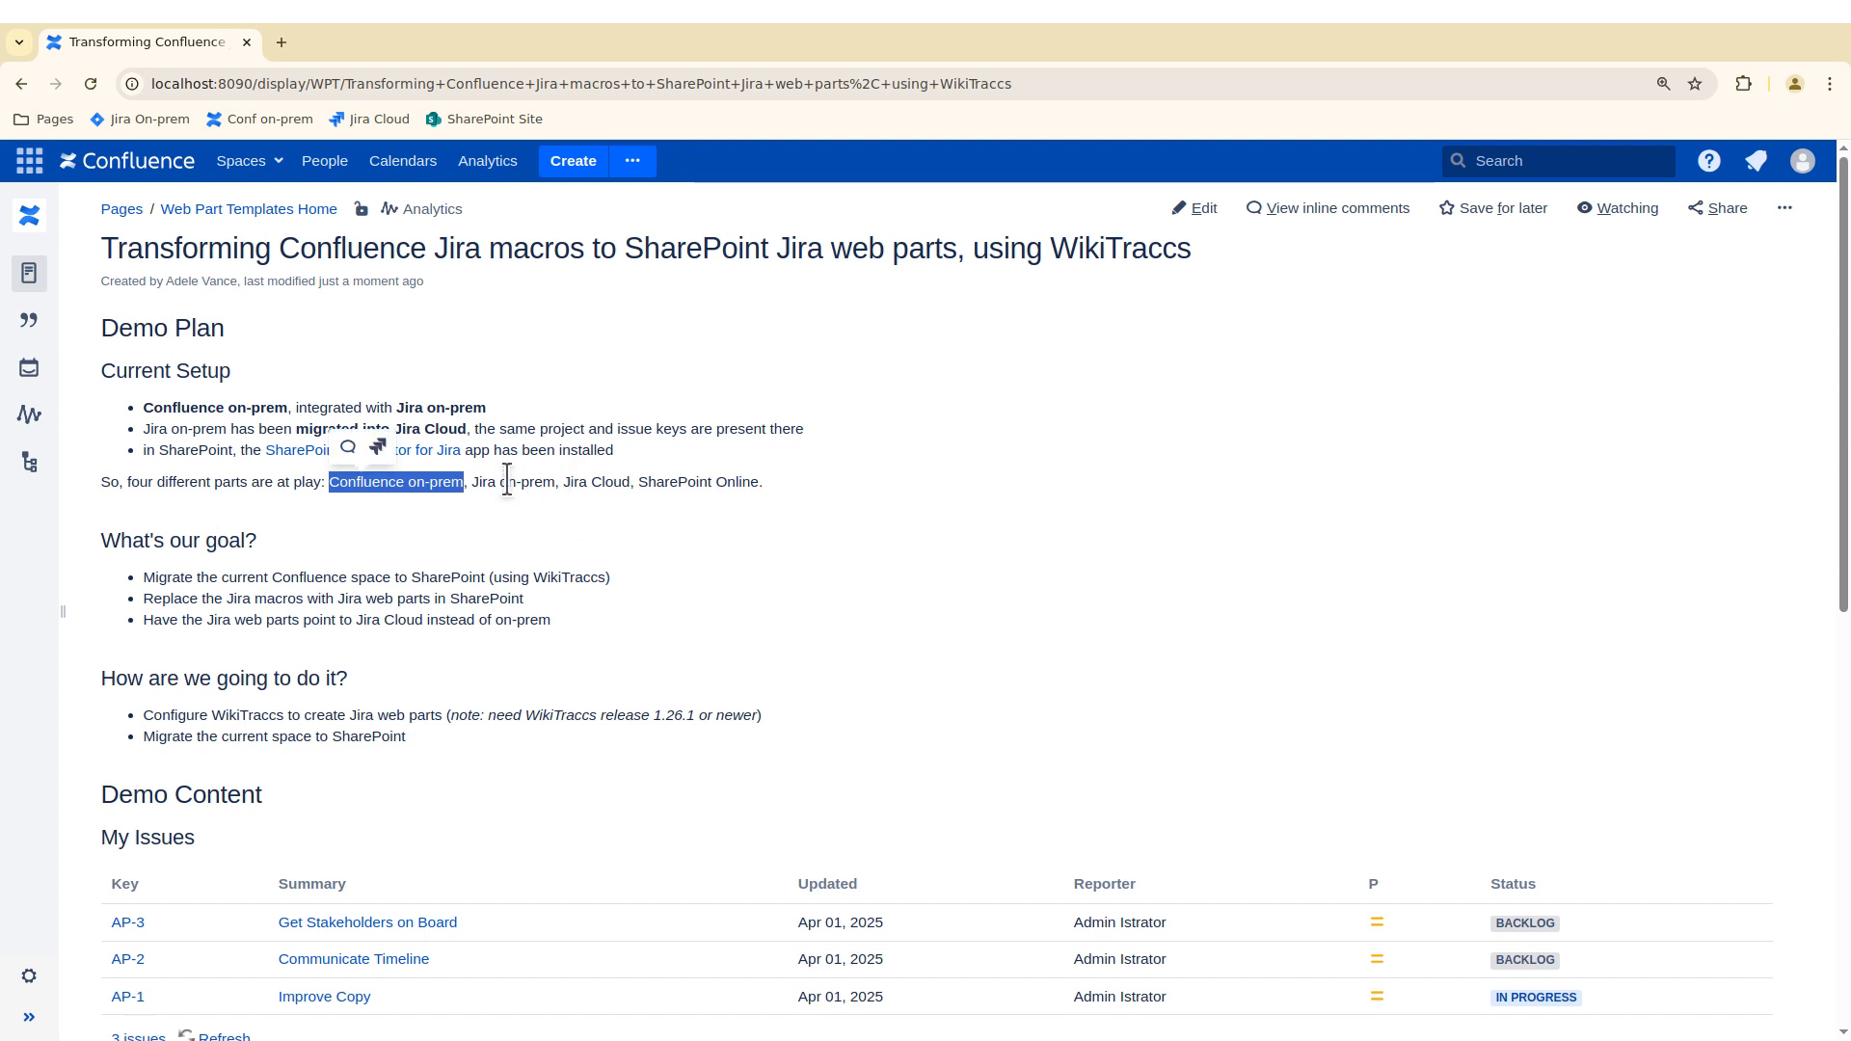
click(507, 481)
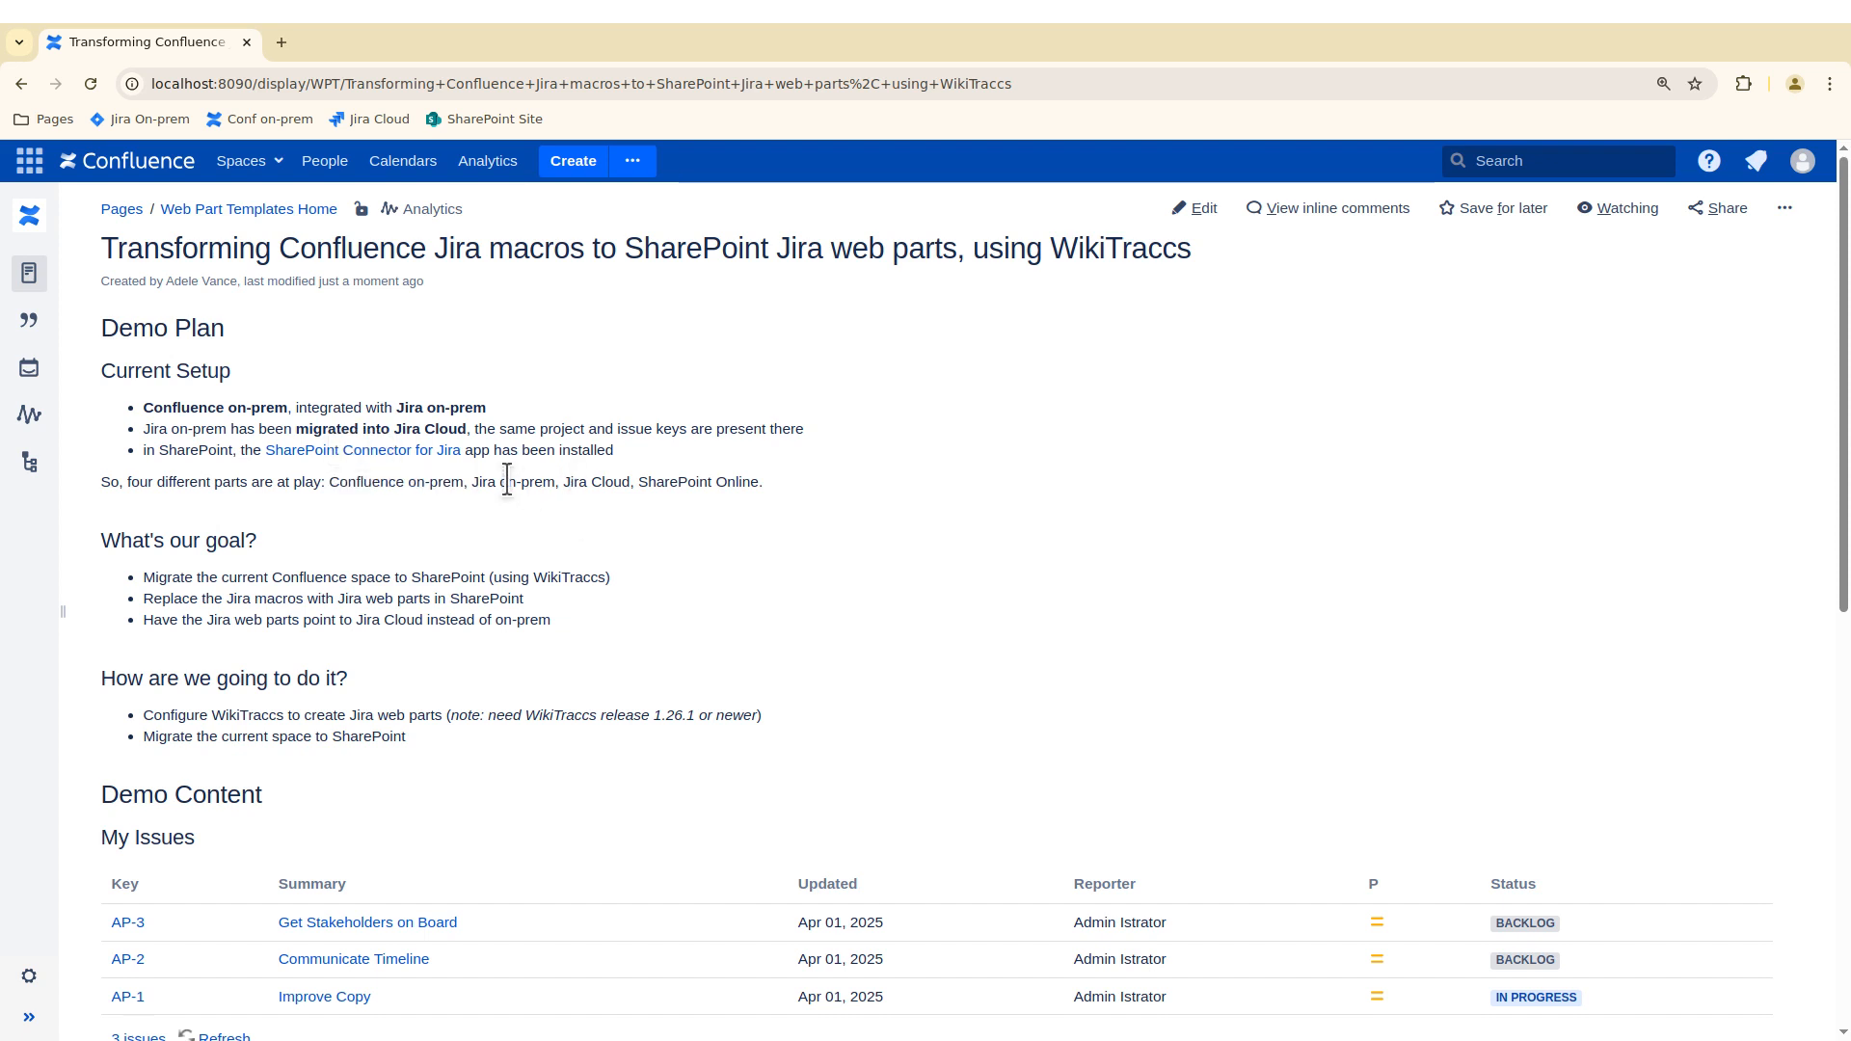
- Open the Jira on-prem and Jira Cloud boards in new tabs, view each, and dismiss the cloud navigation introduction
middle_click(143, 118)
click(360, 42)
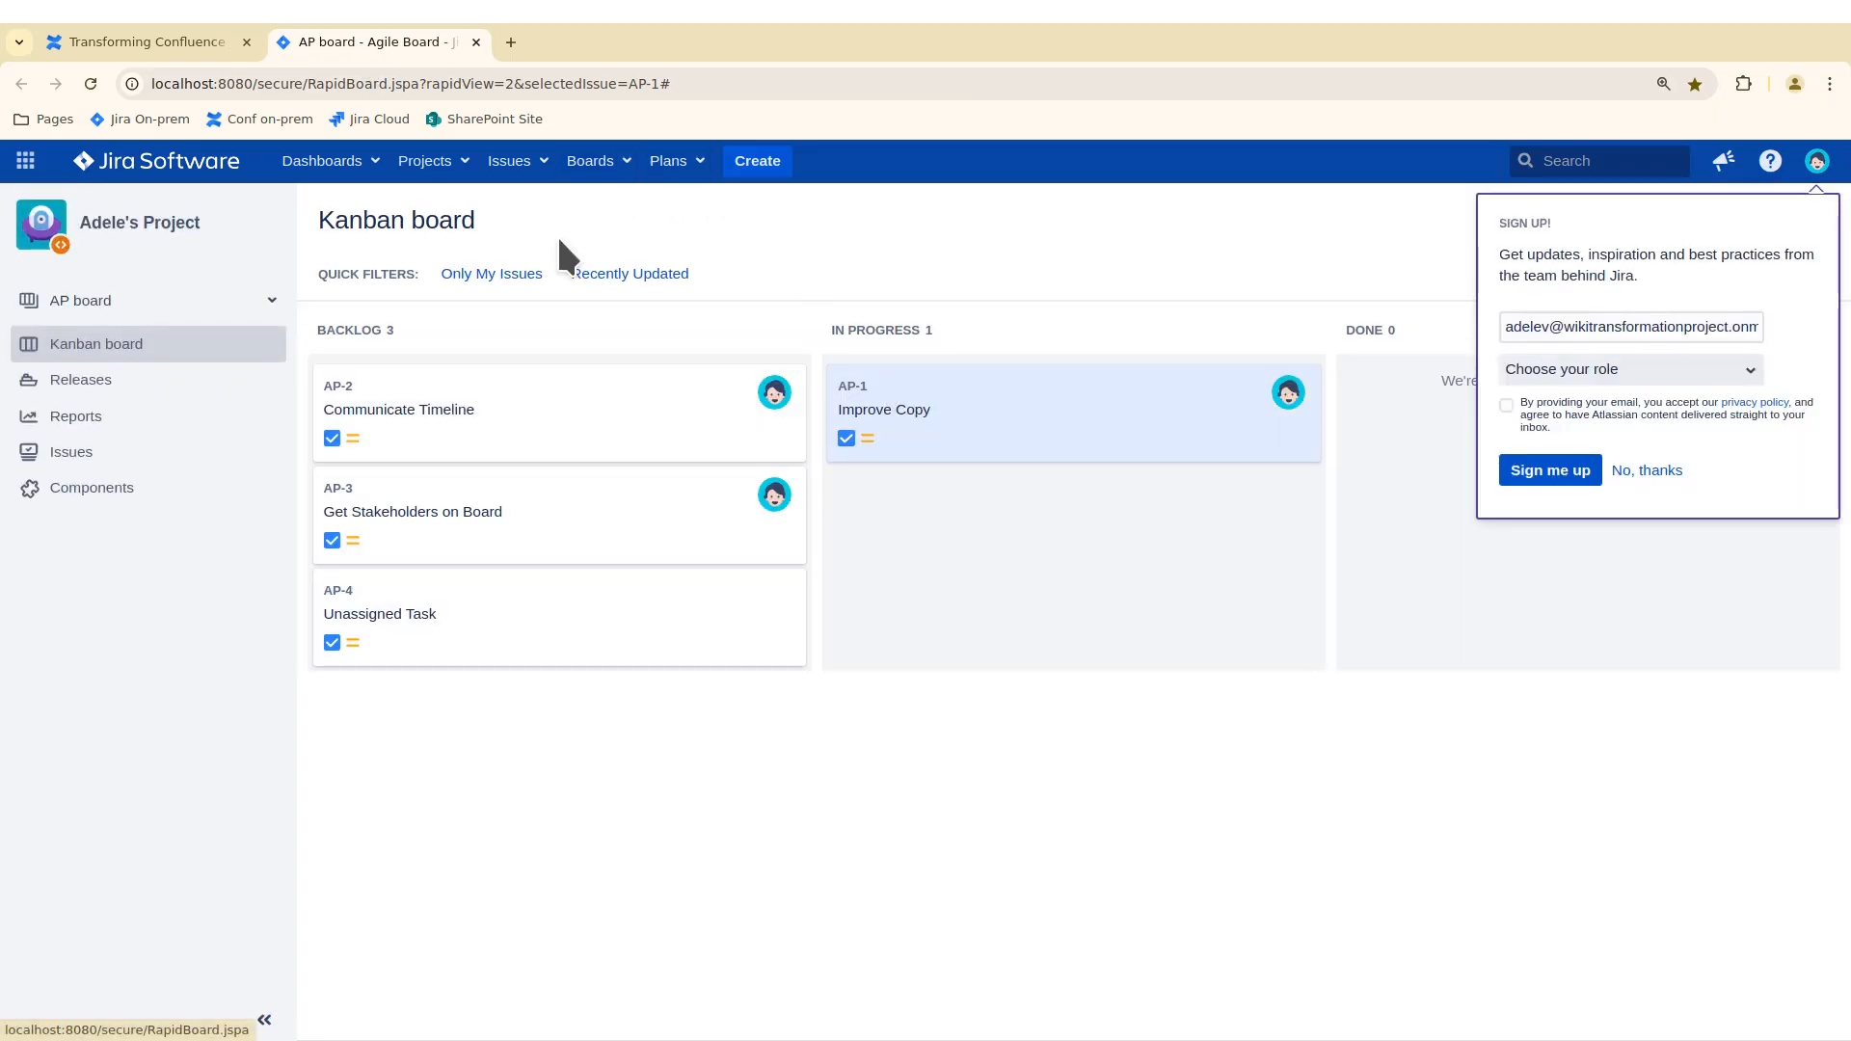
middle_click(365, 119)
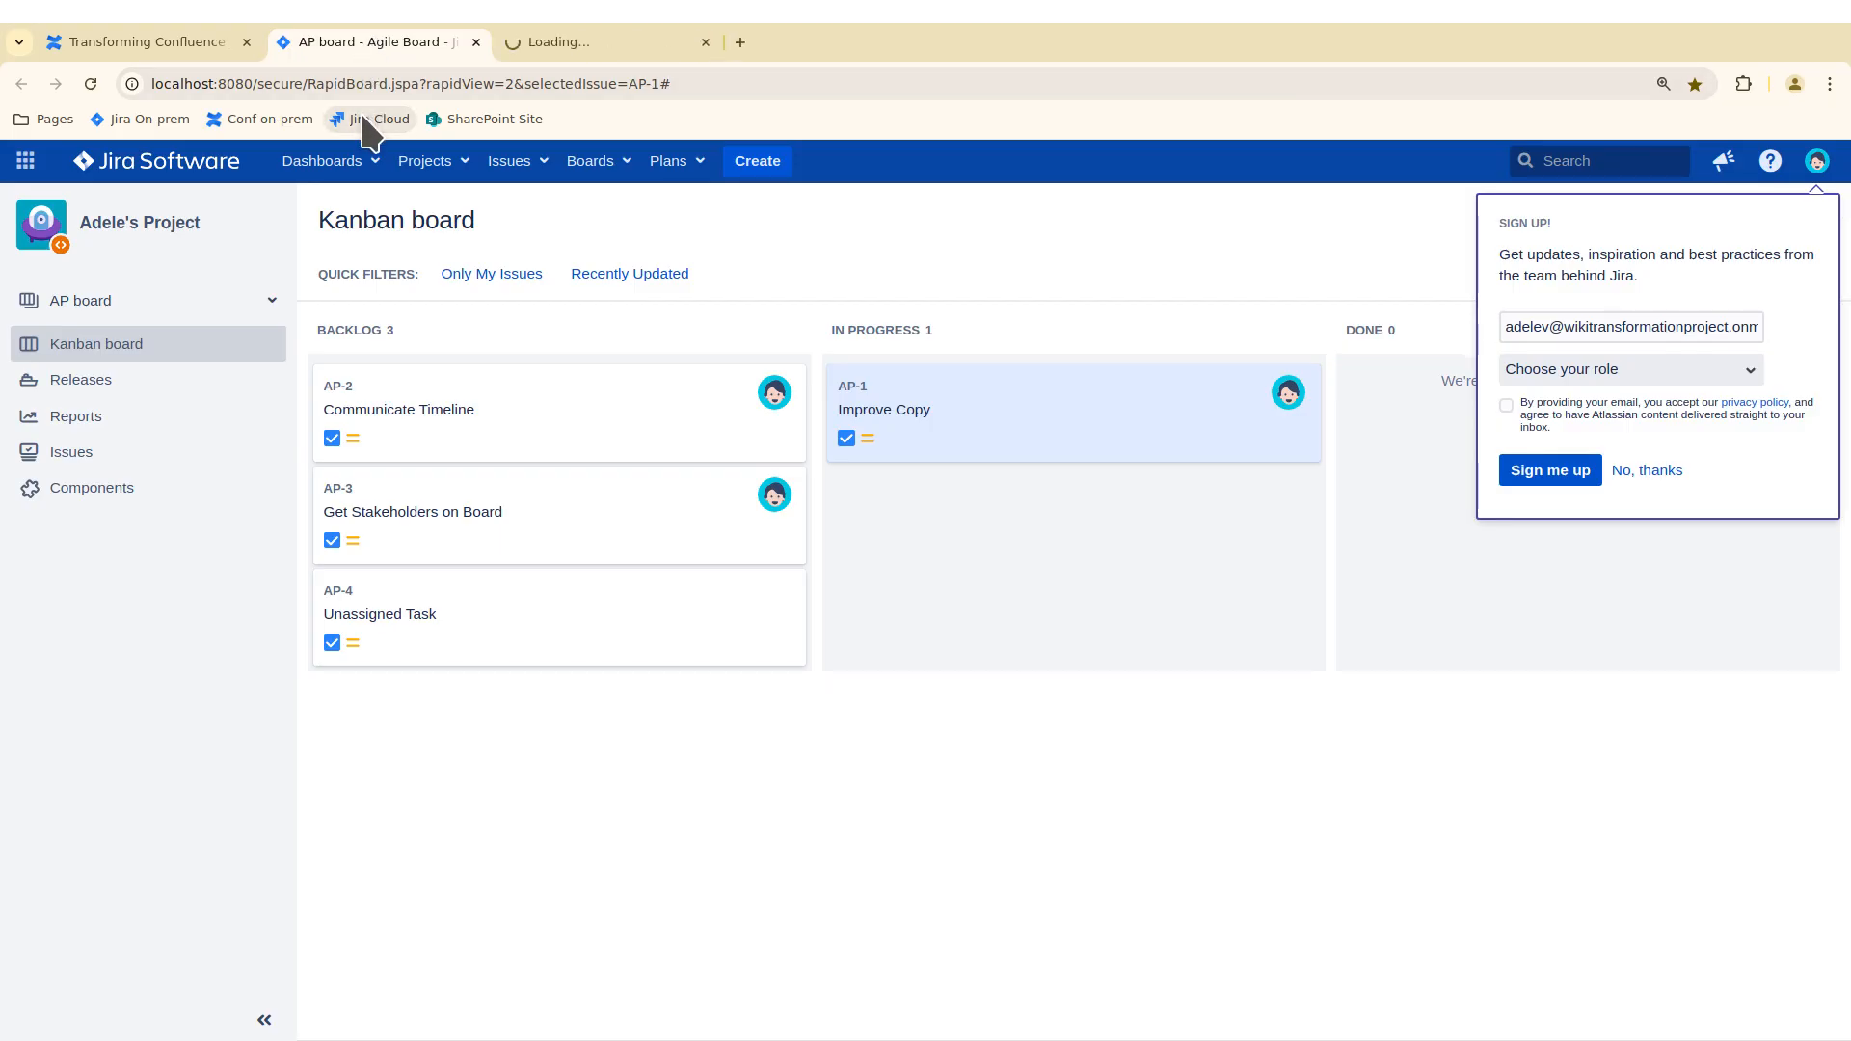
click(604, 41)
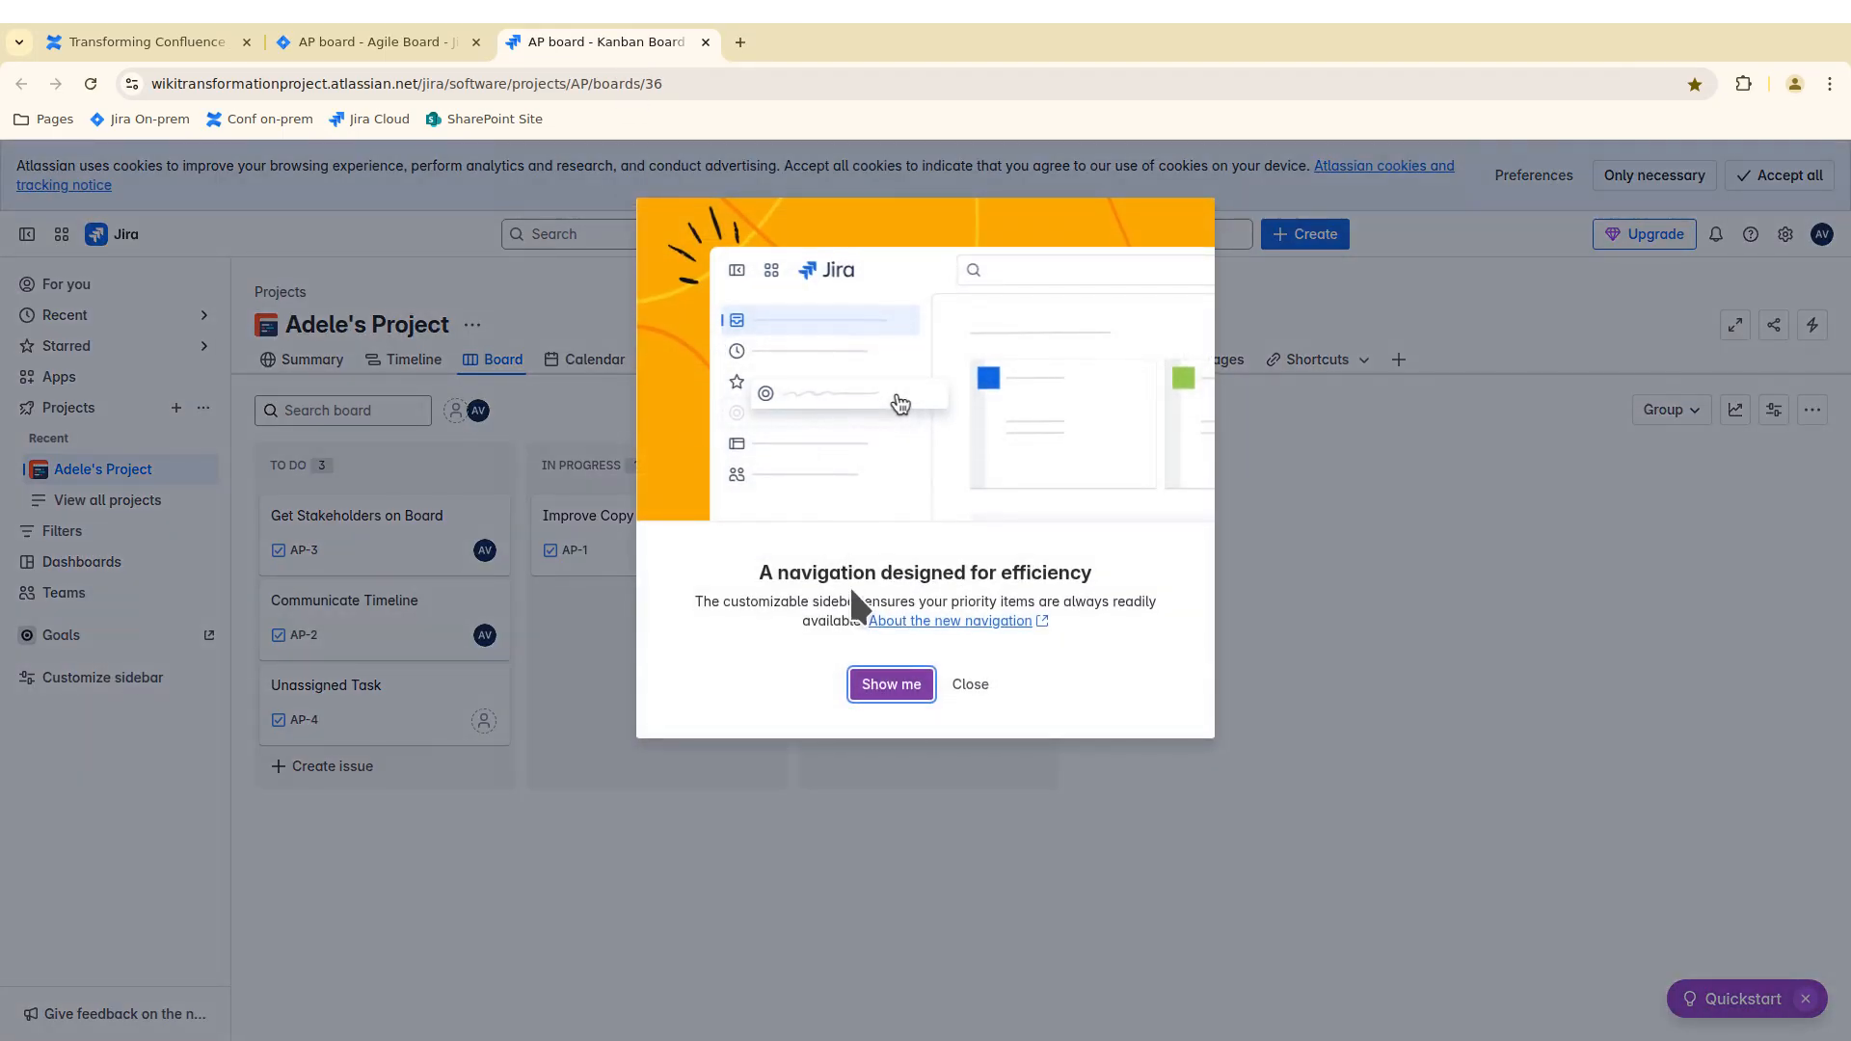
click(970, 684)
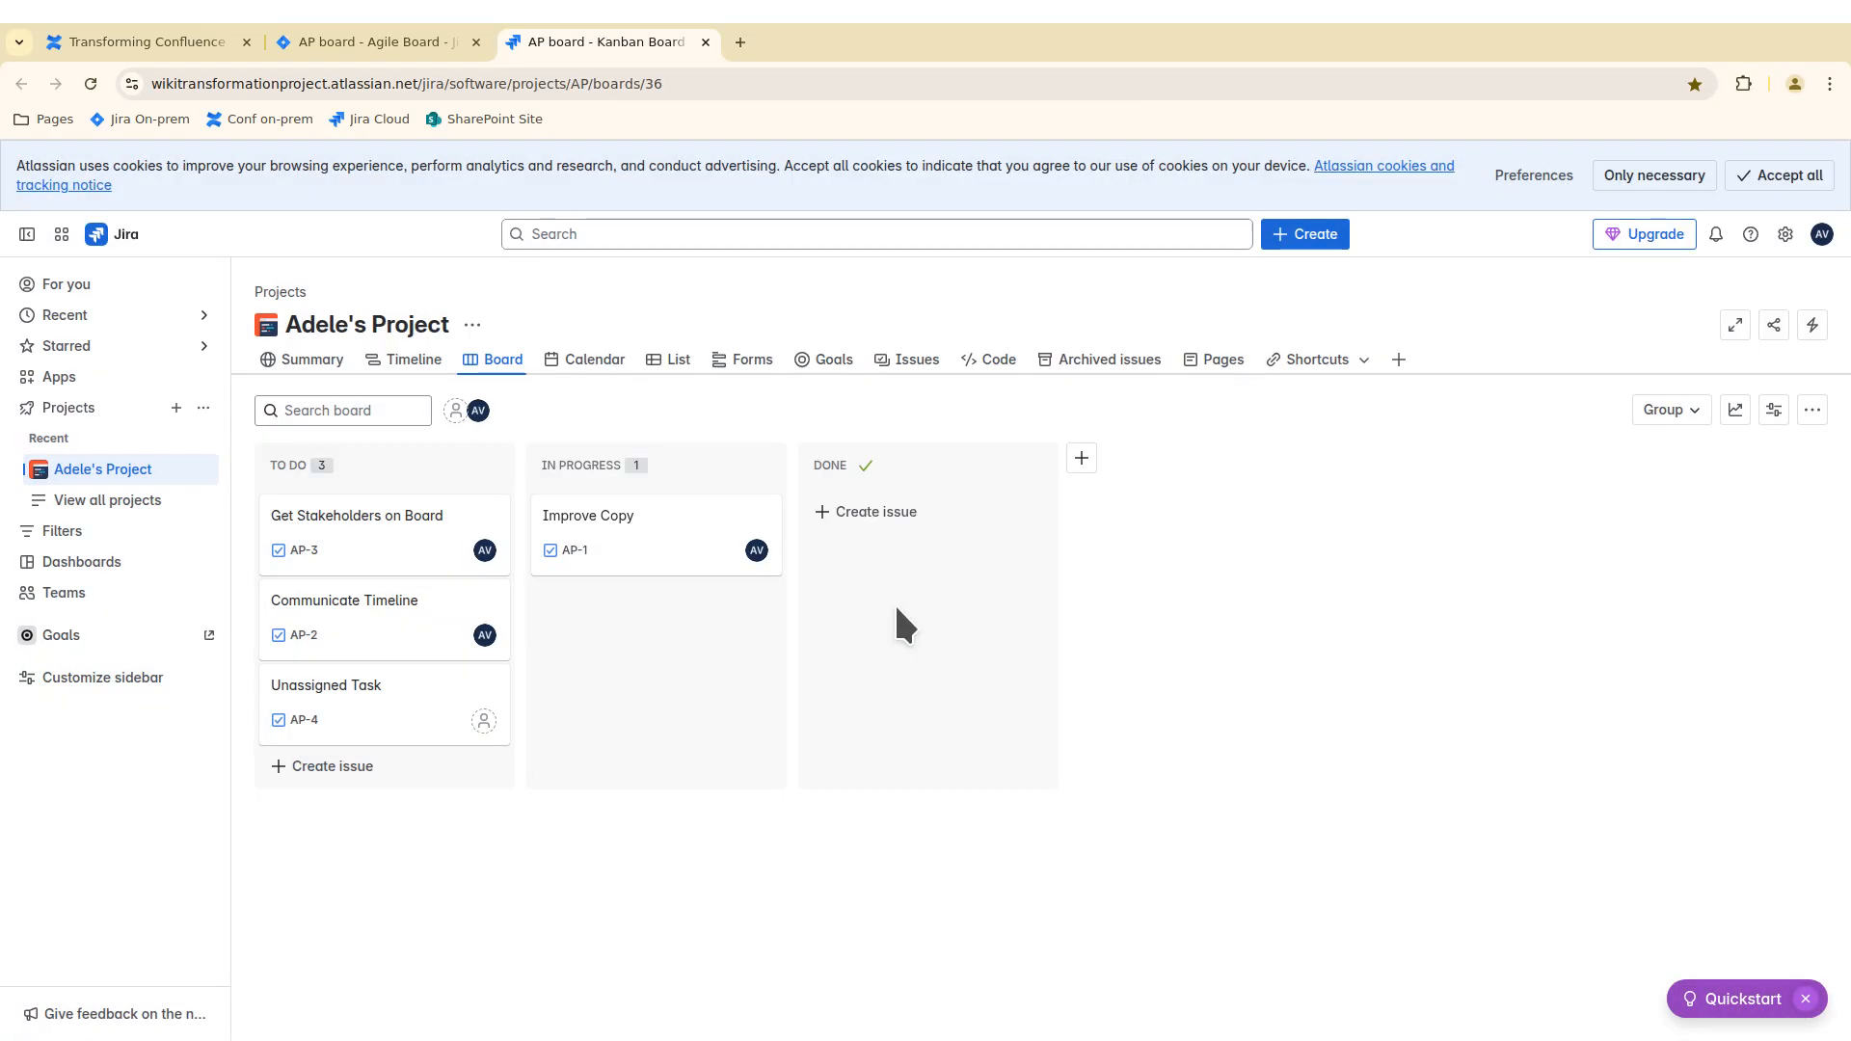
- Open the bookmarked SharePoint site in a new tab and view its home page
click(165, 42)
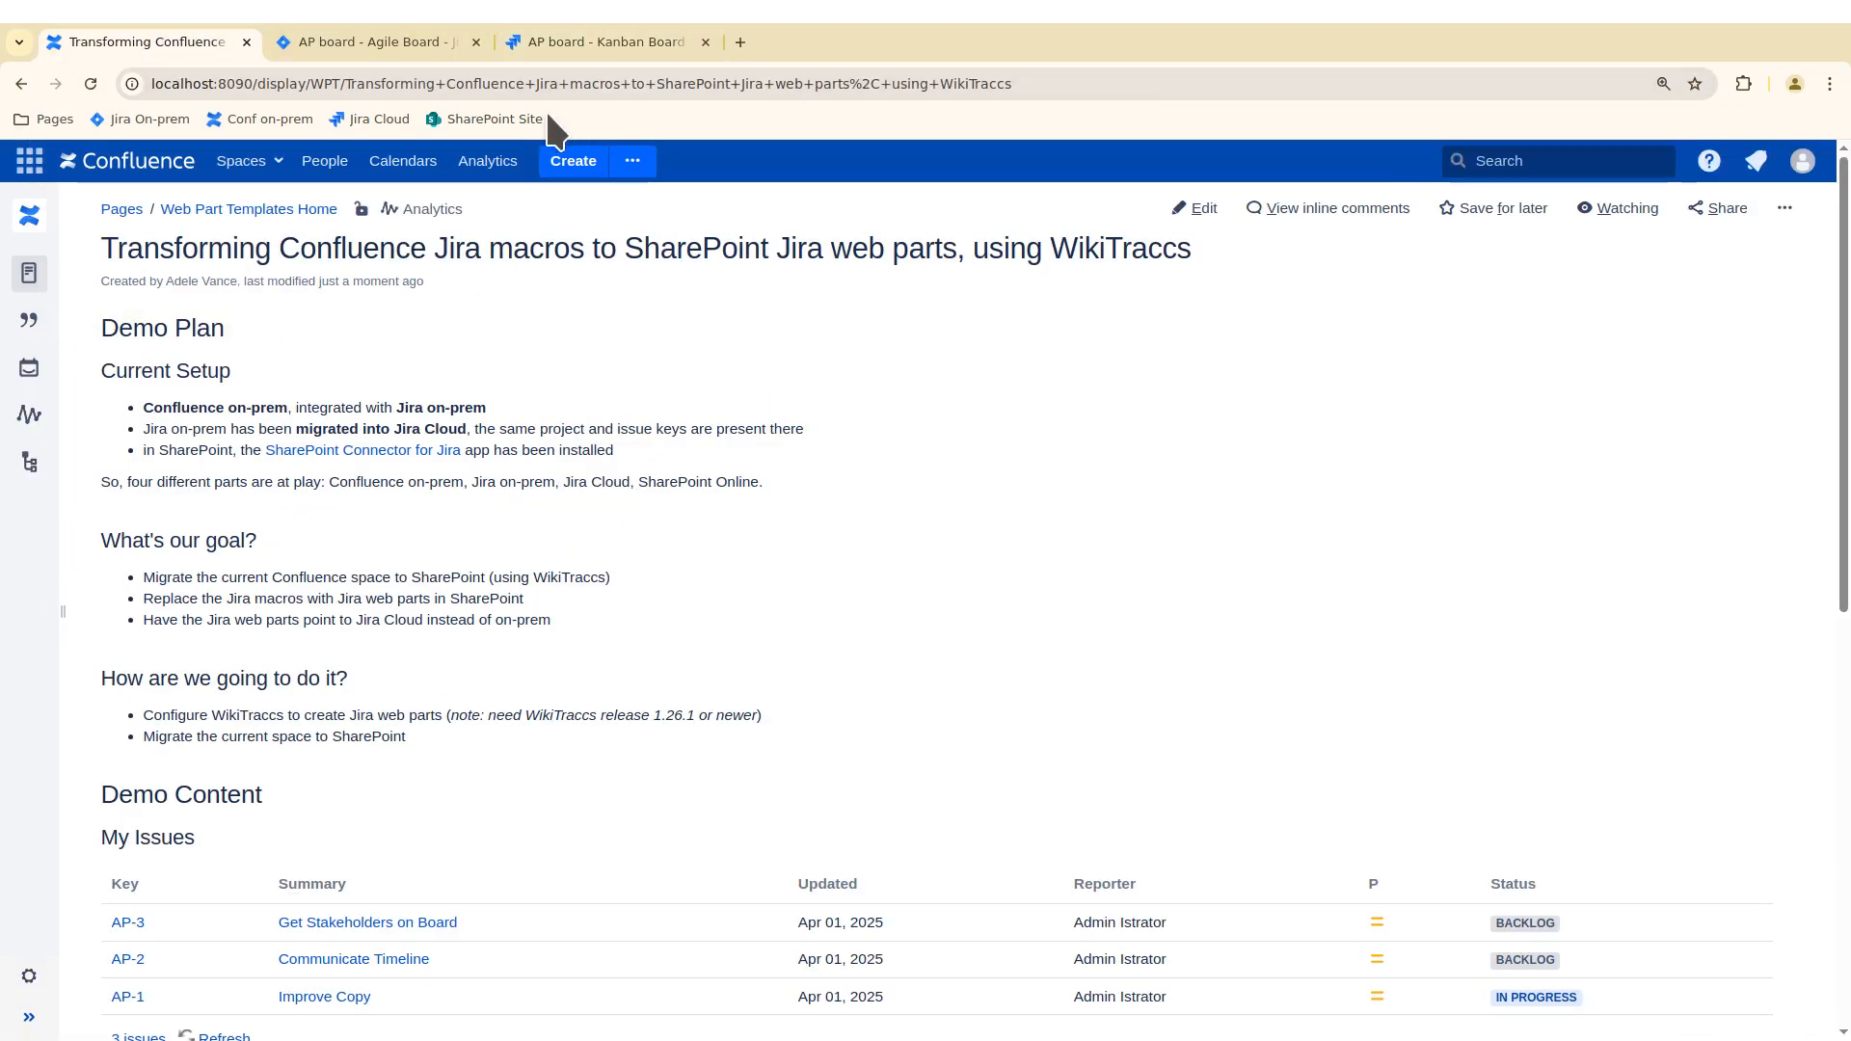
middle_click(494, 119)
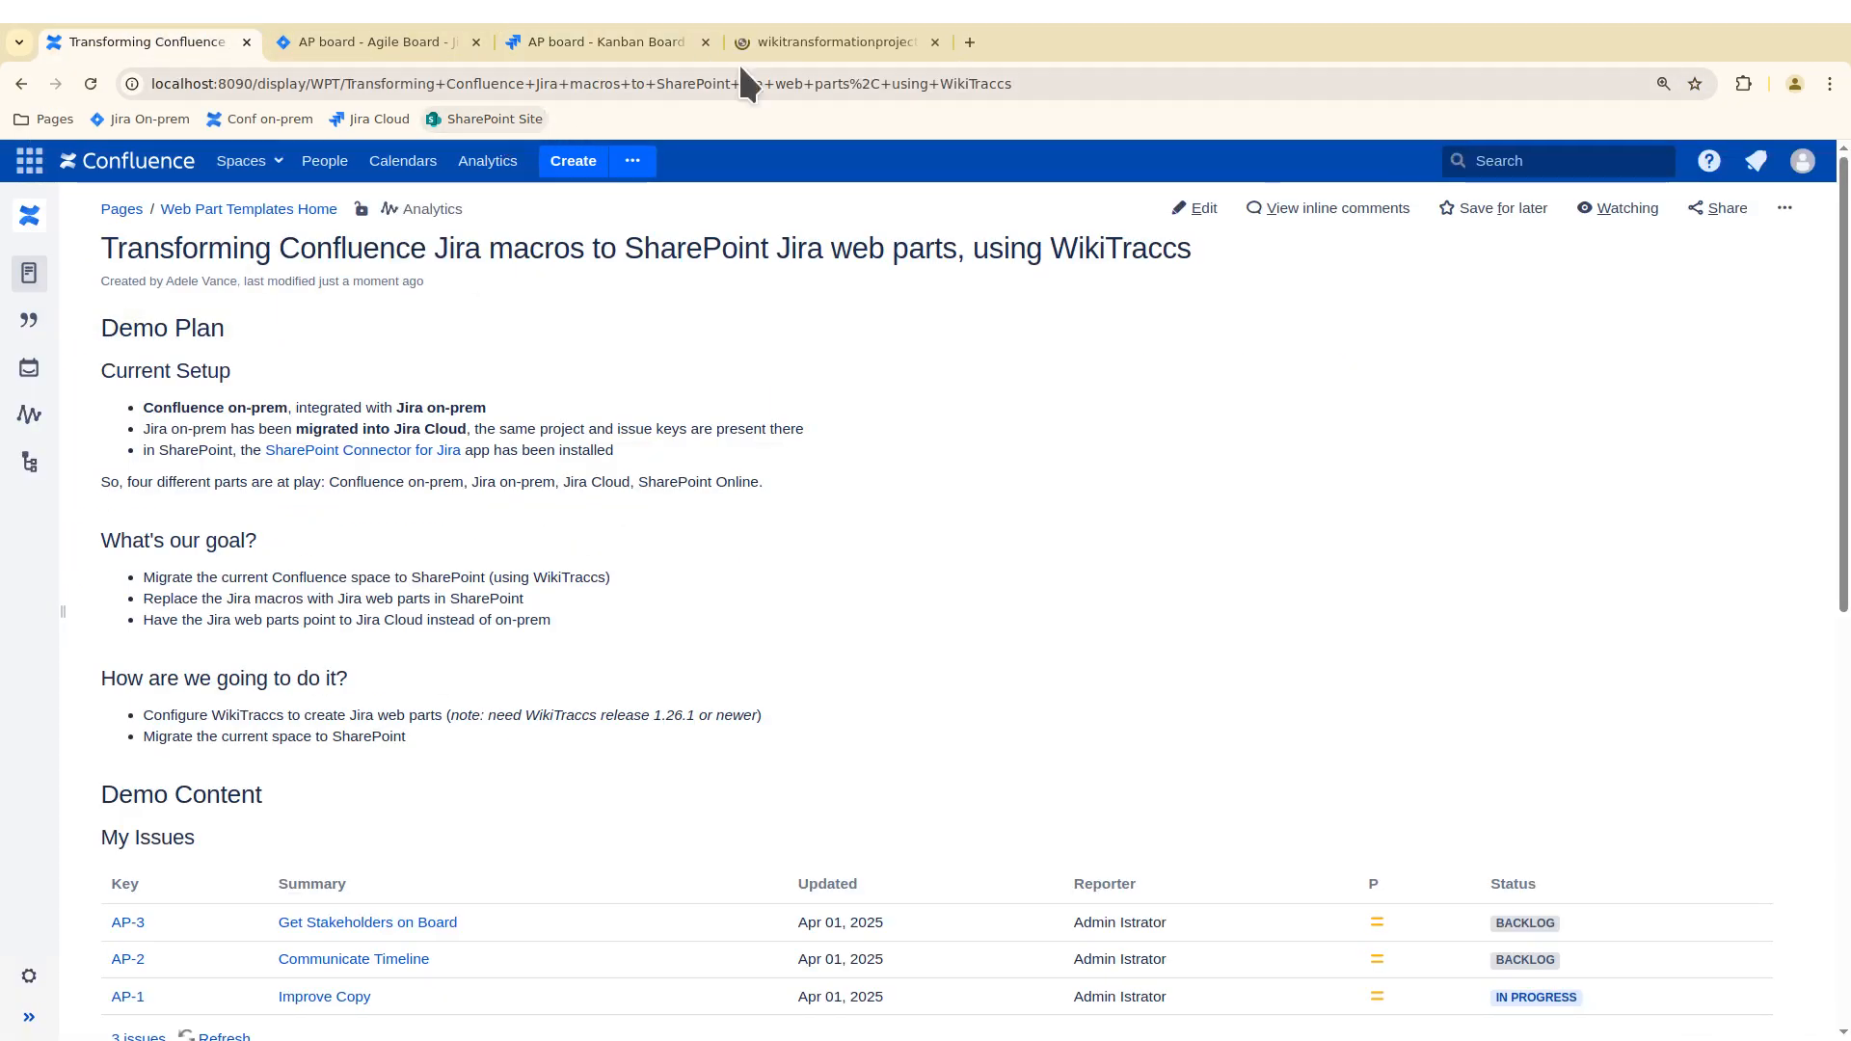
click(823, 45)
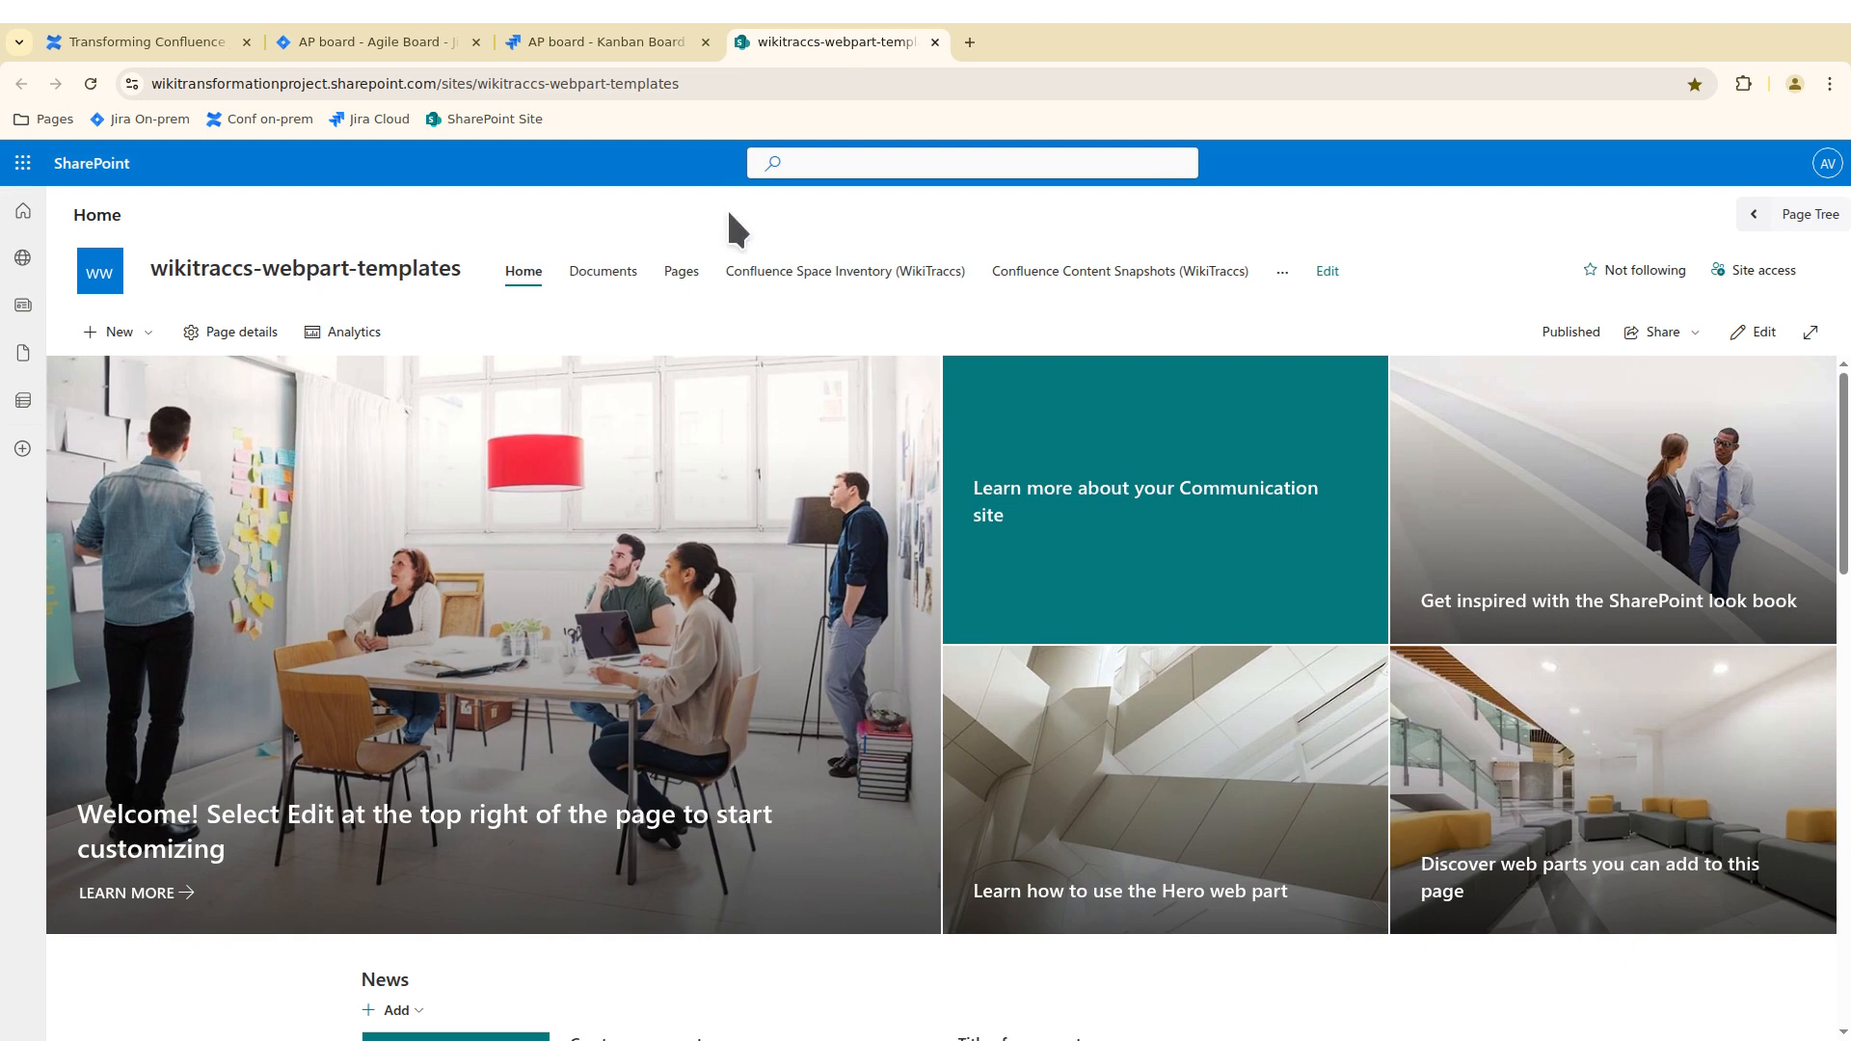
- Return to the Confluence demo page and review the migration goals and the WikiTraccs configuration step
click(141, 38)
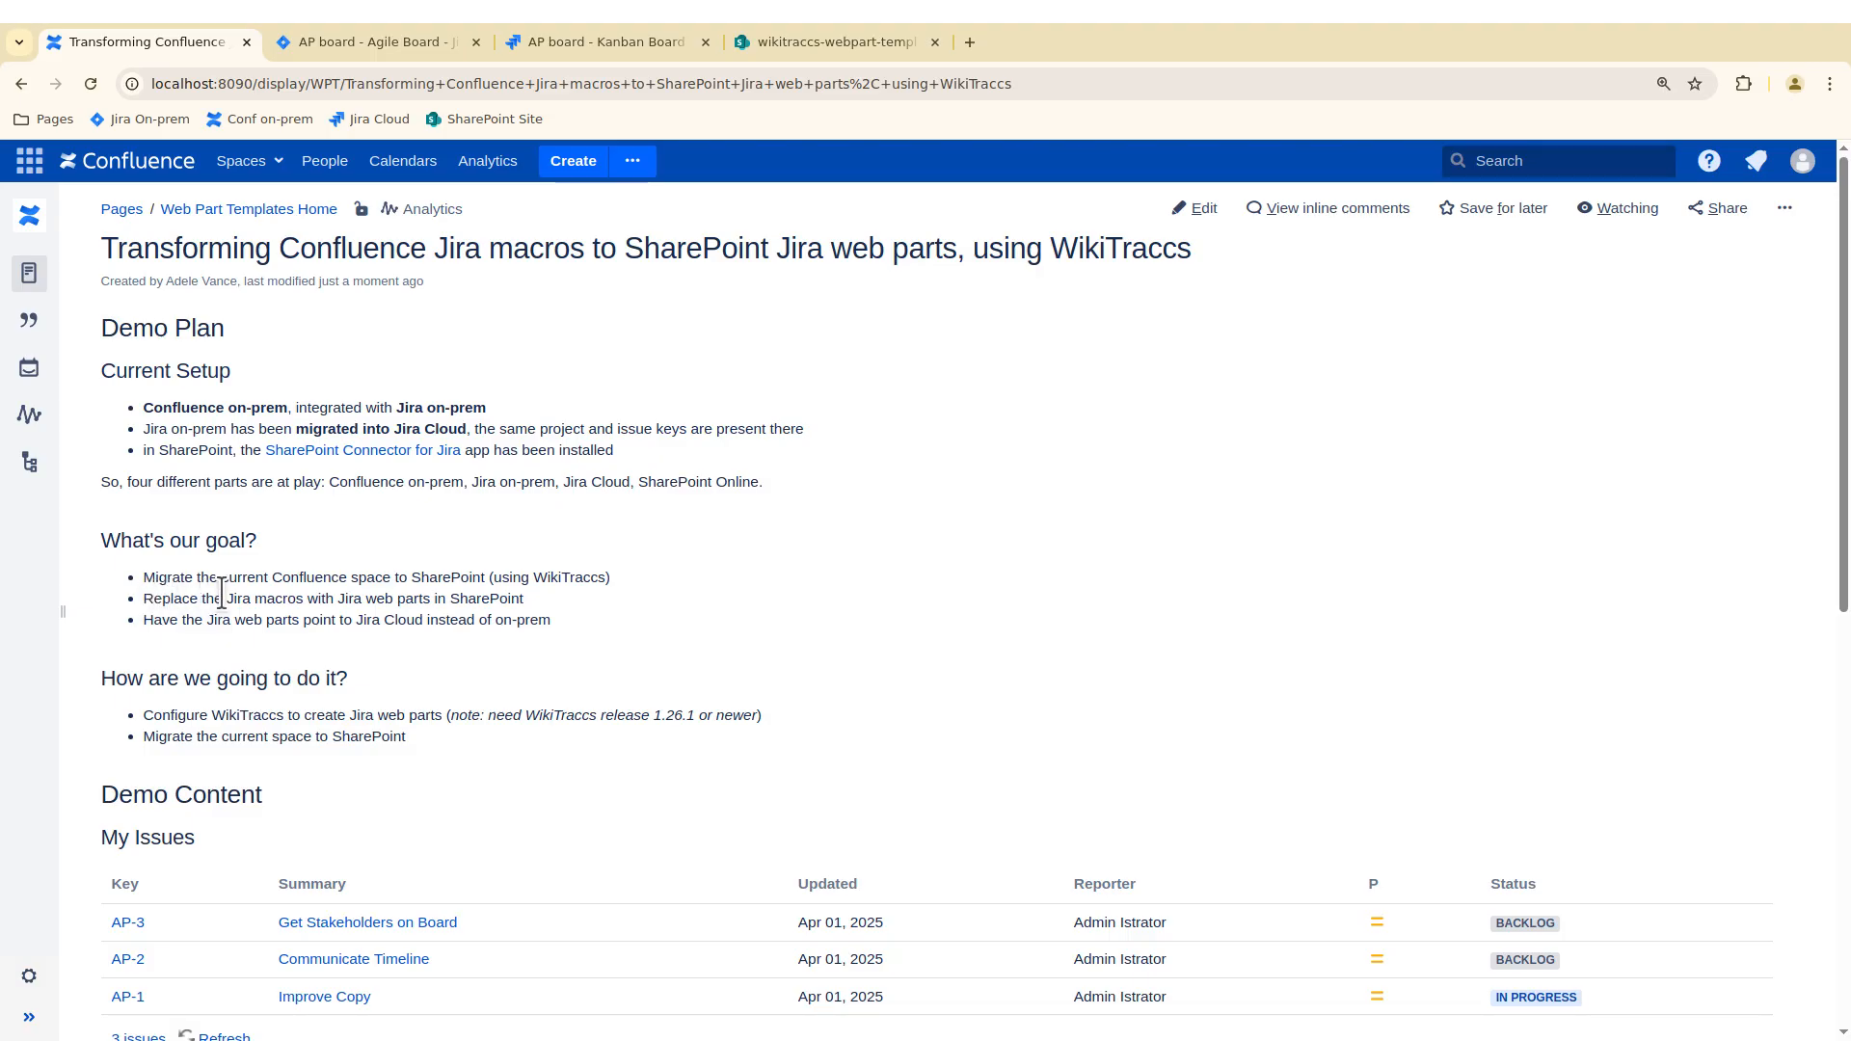
drag(223, 598, 516, 615)
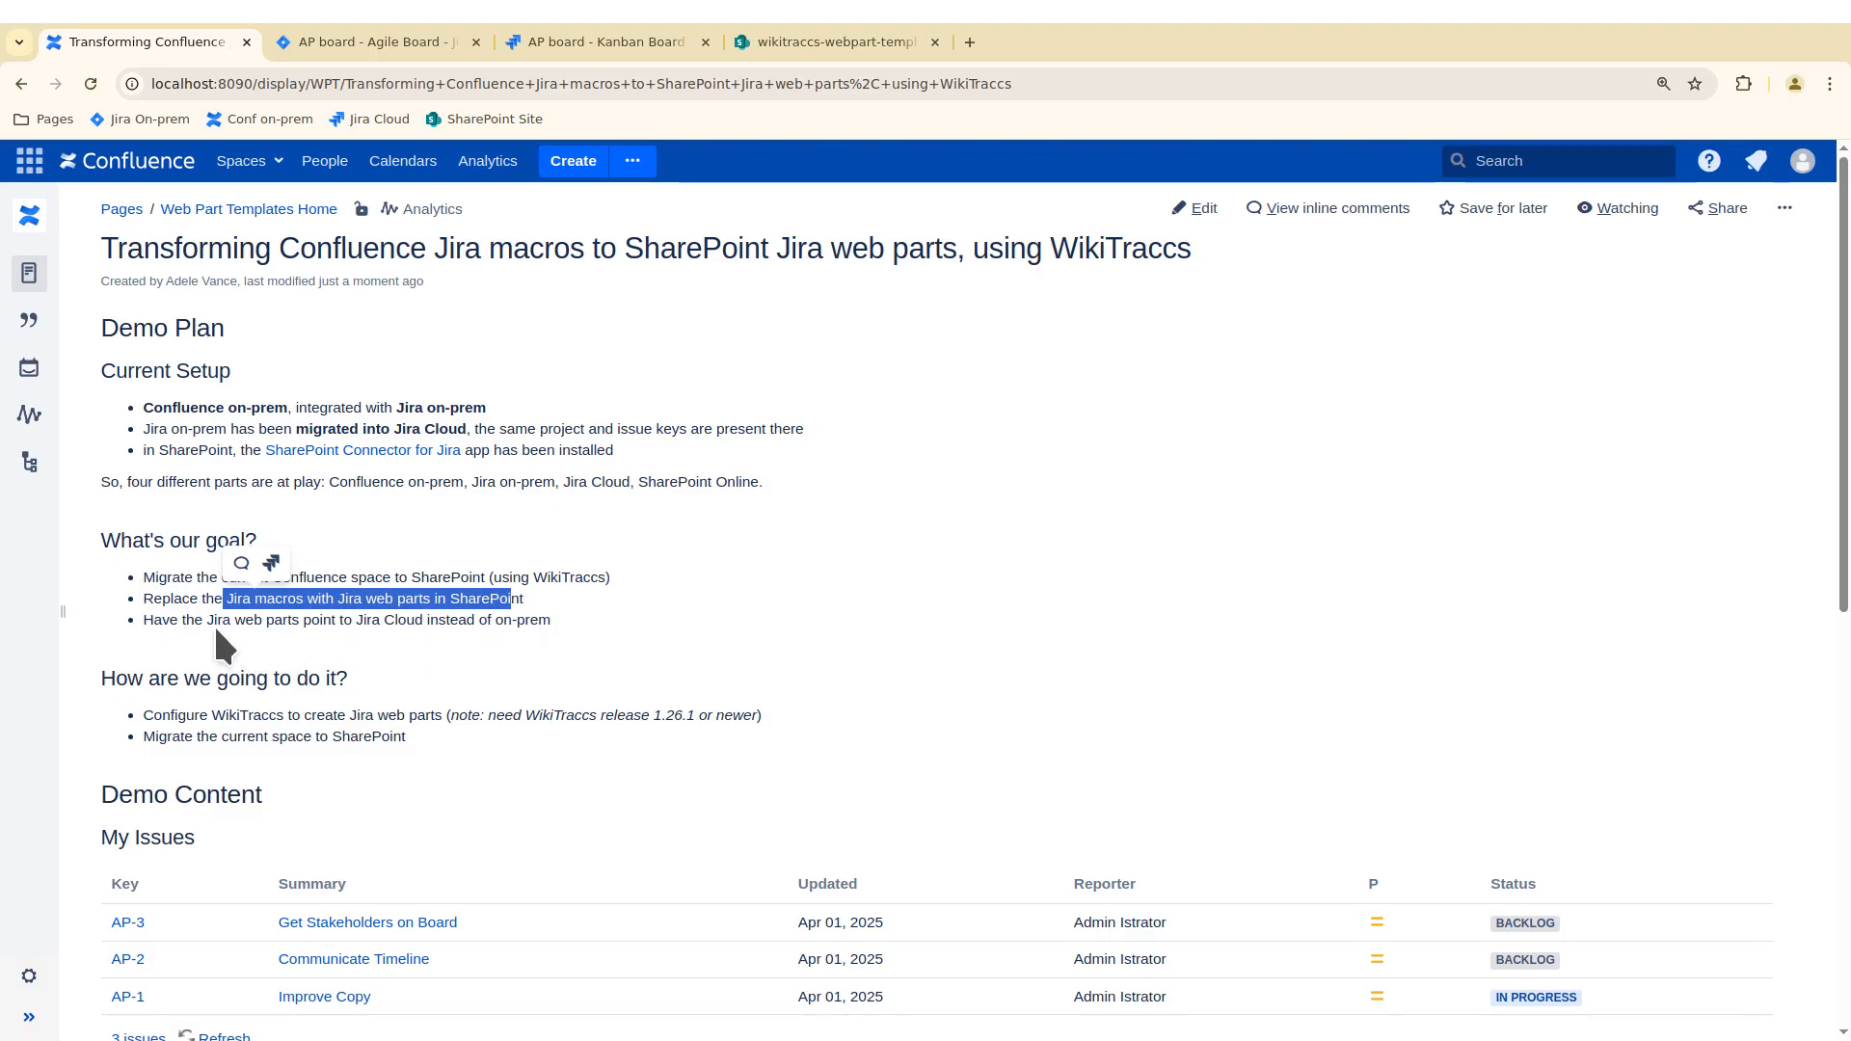
drag(203, 620, 521, 617)
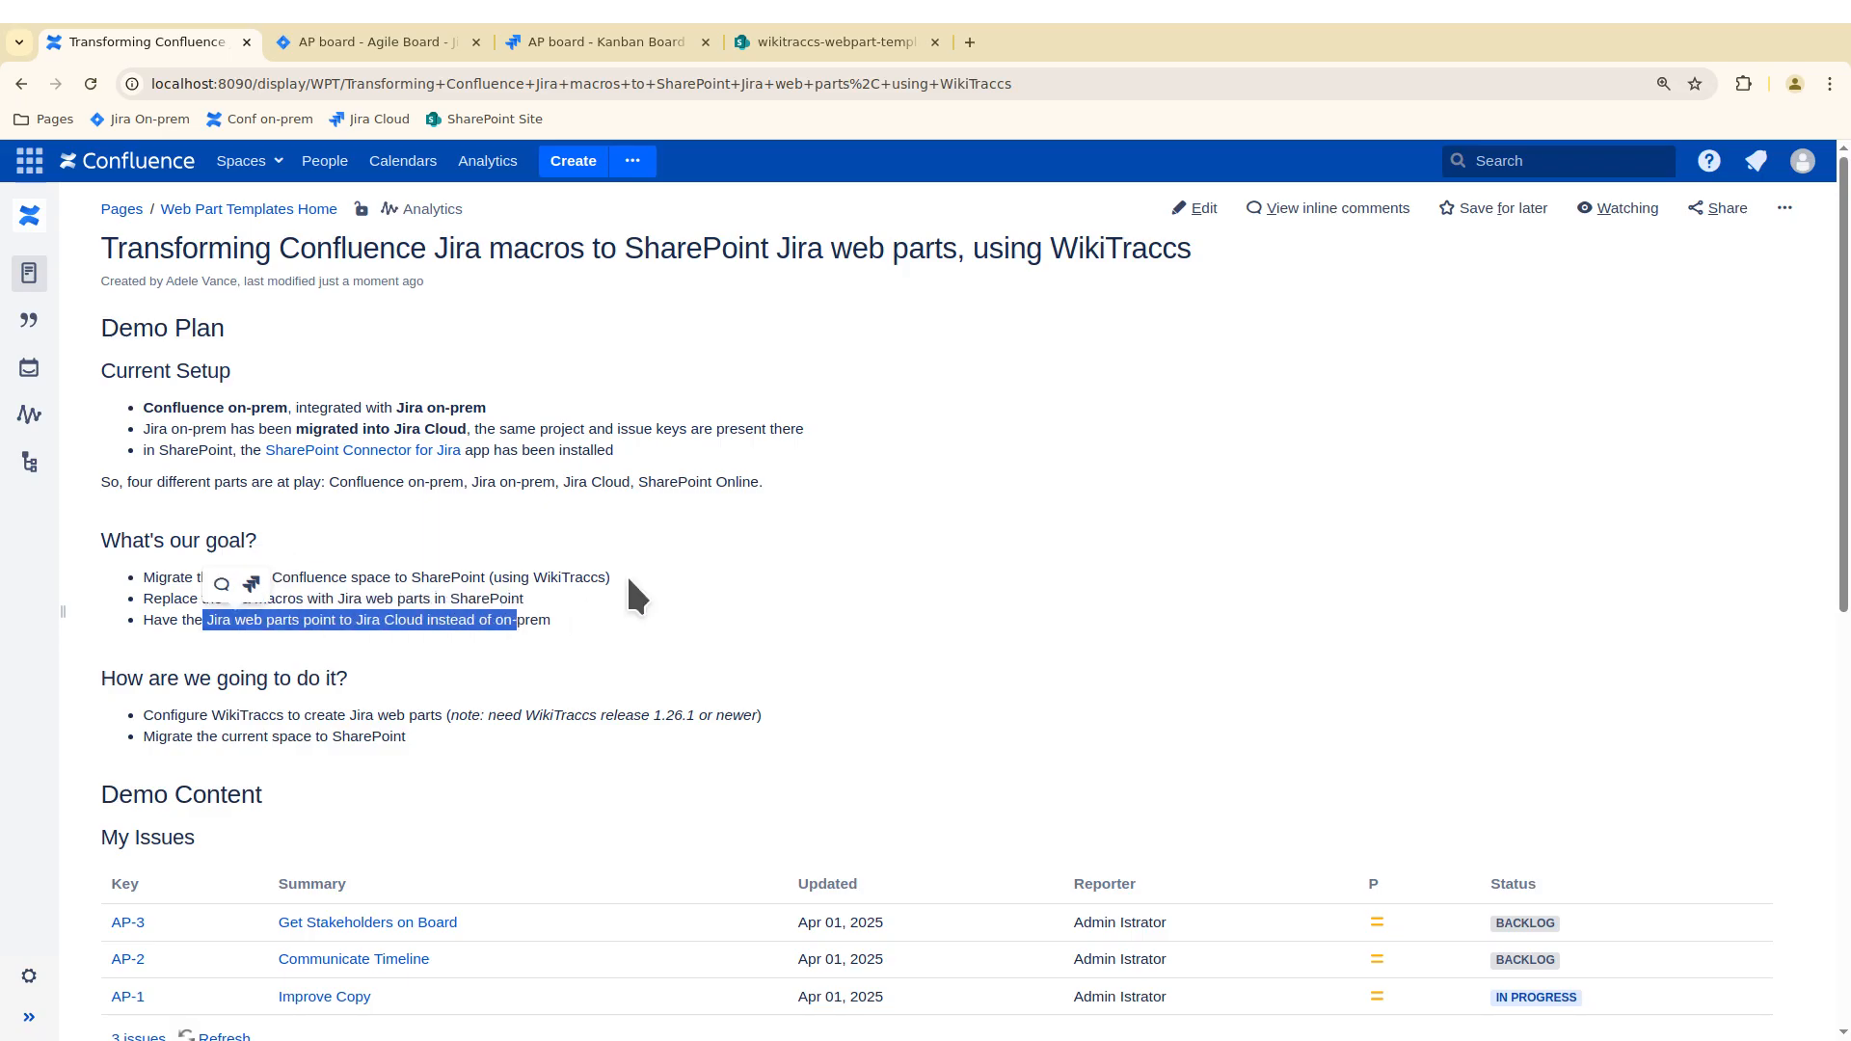
click(588, 622)
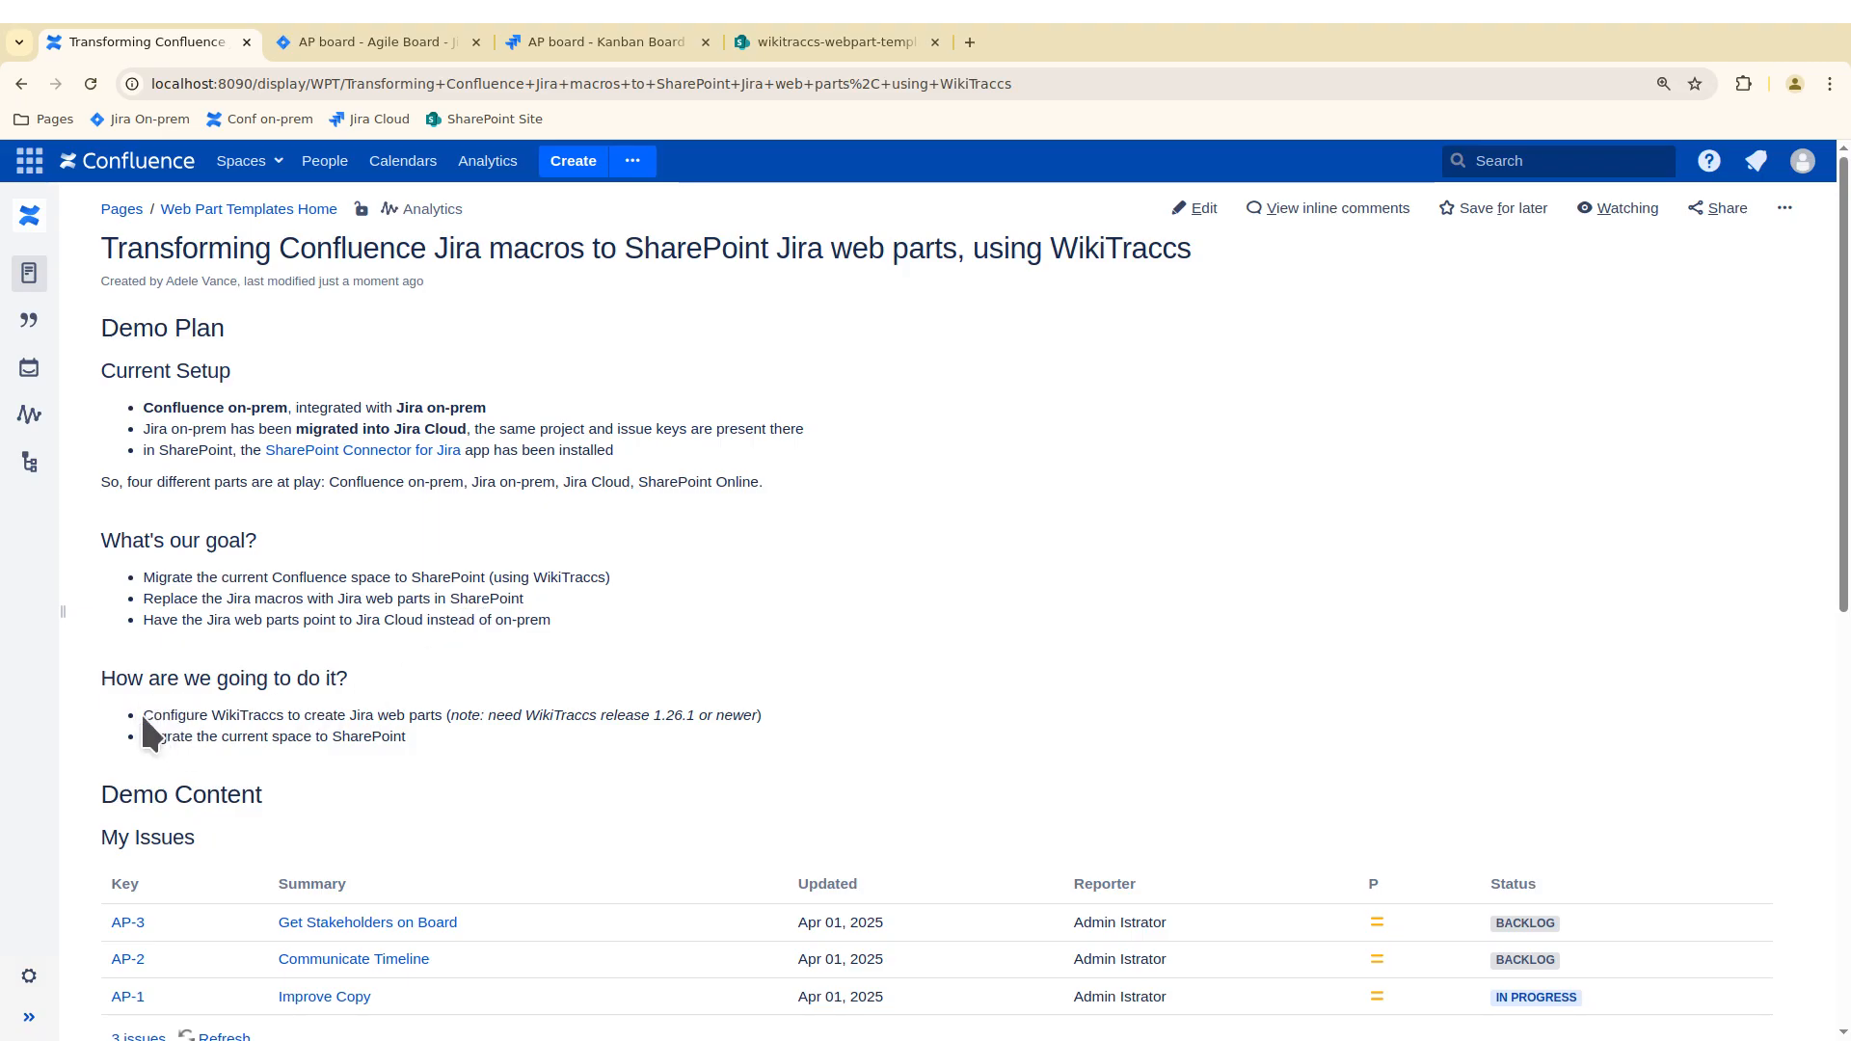
drag(142, 713, 444, 704)
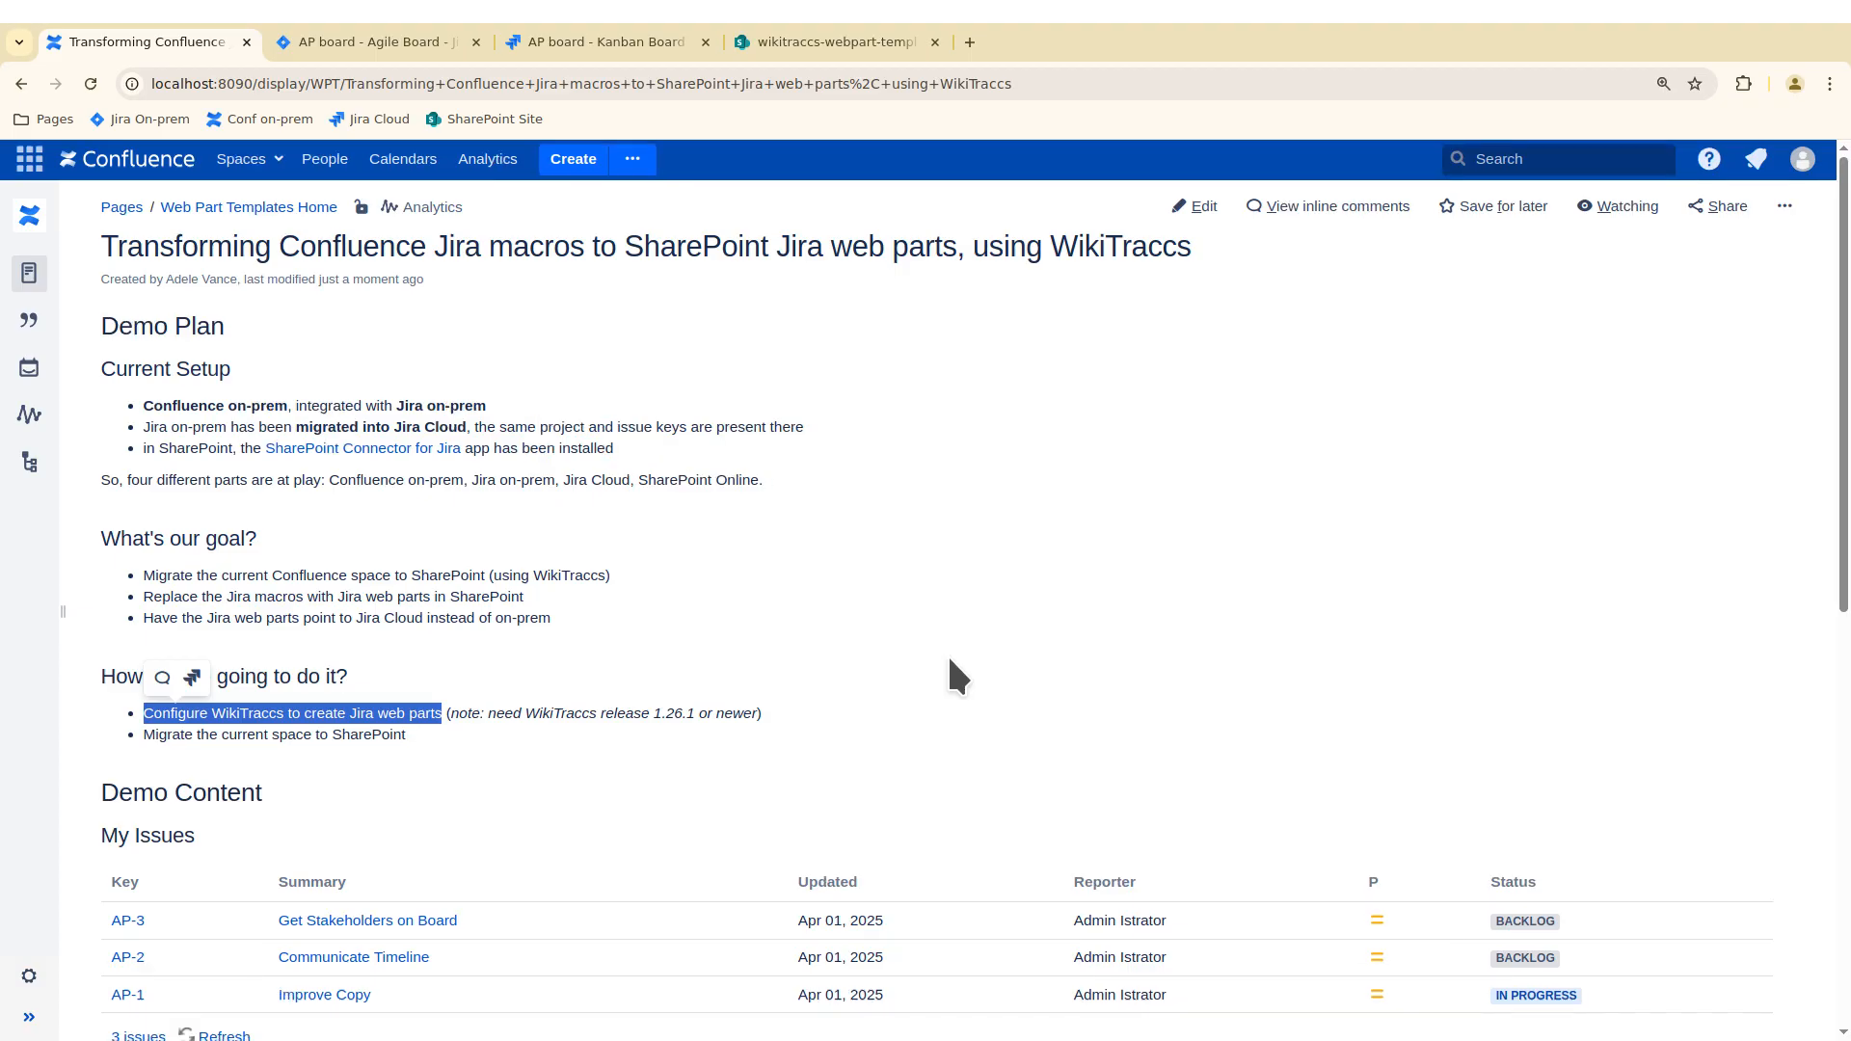
- Examine the Jira issue tables in the Demo Content section, then return to the start of the page
scroll(955, 674, down, 3)
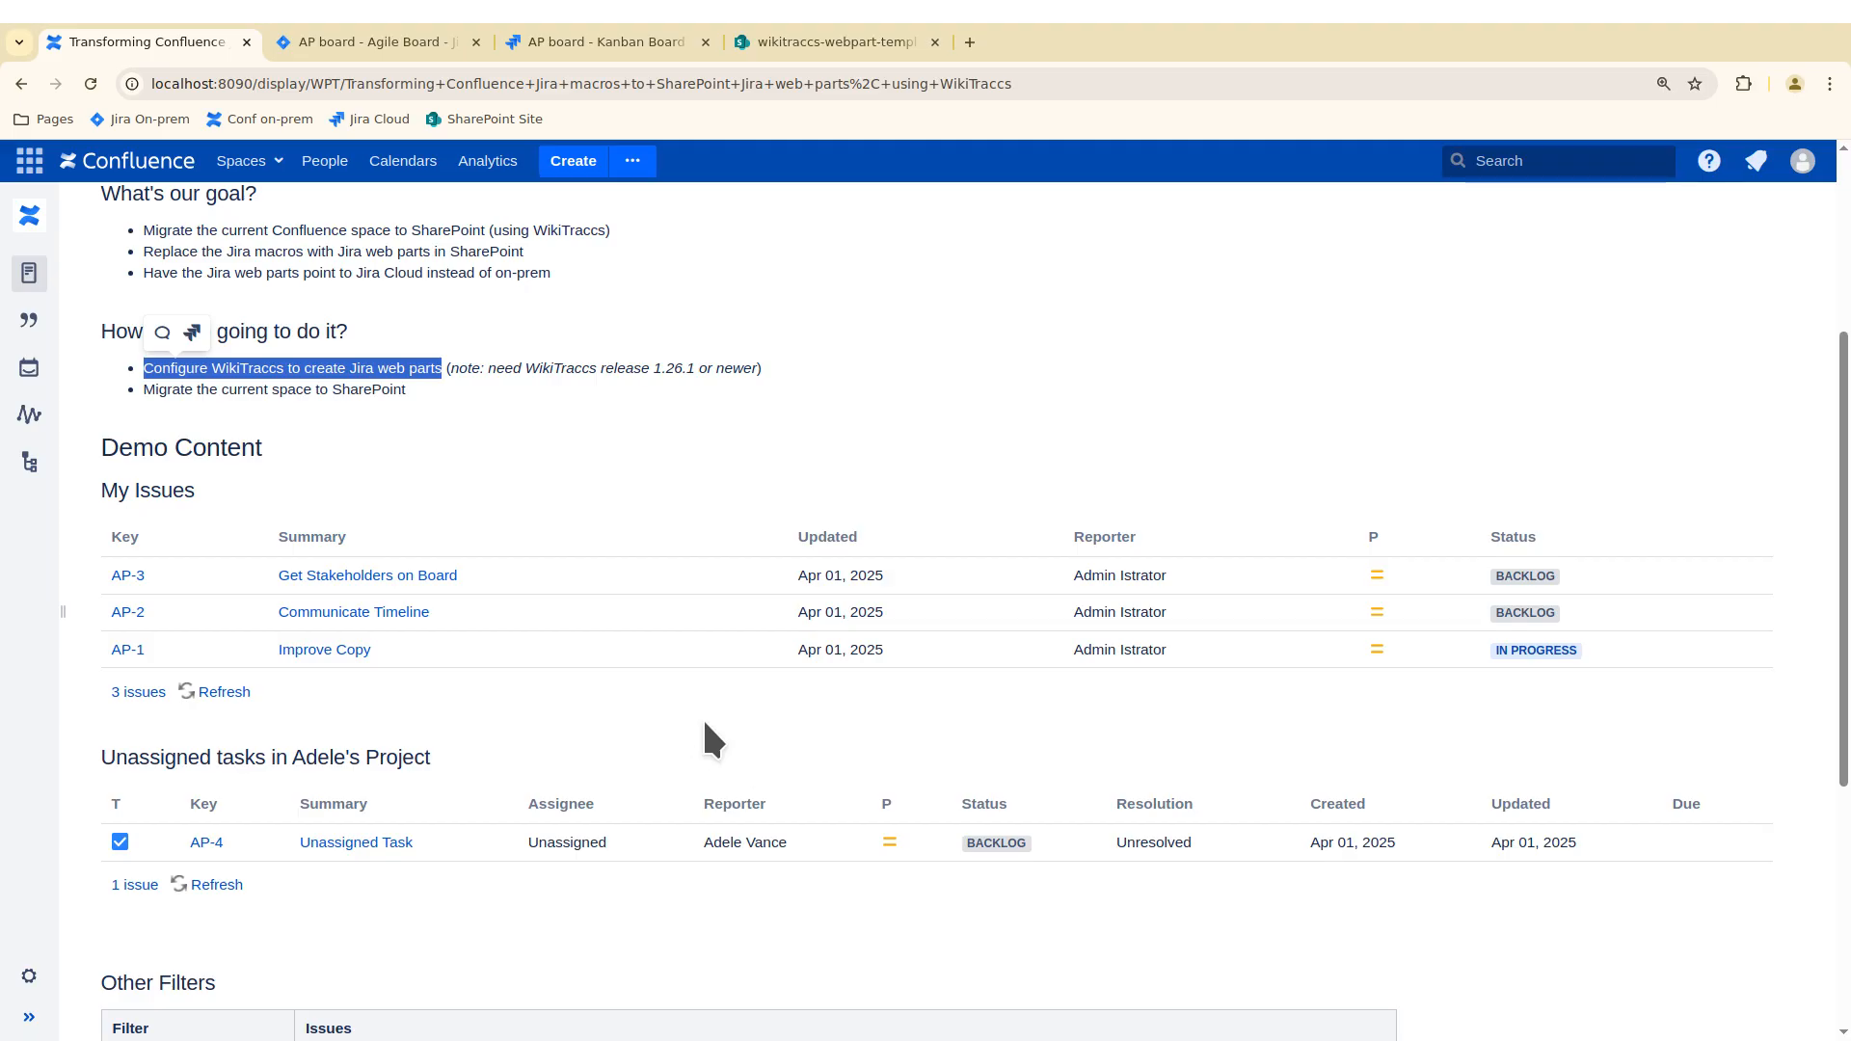
click(781, 391)
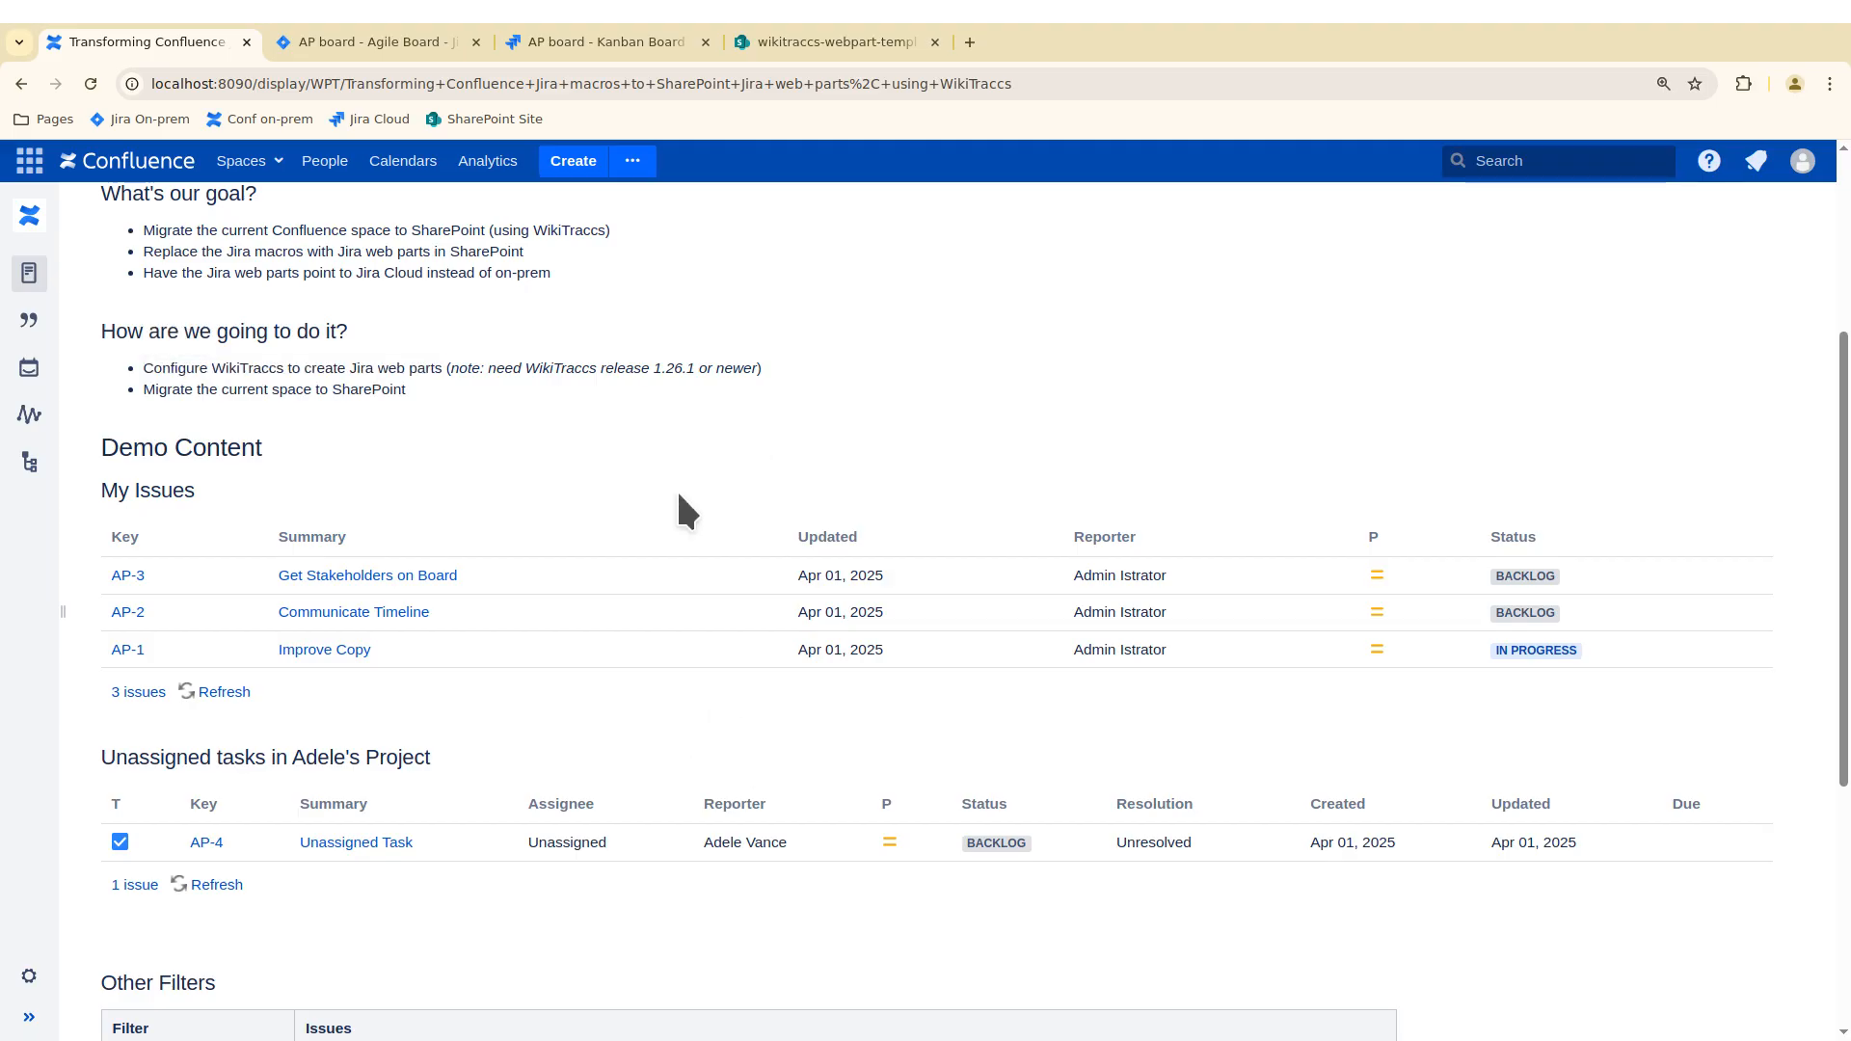
scroll(672, 470, up, 3)
scroll(673, 473, up, 1)
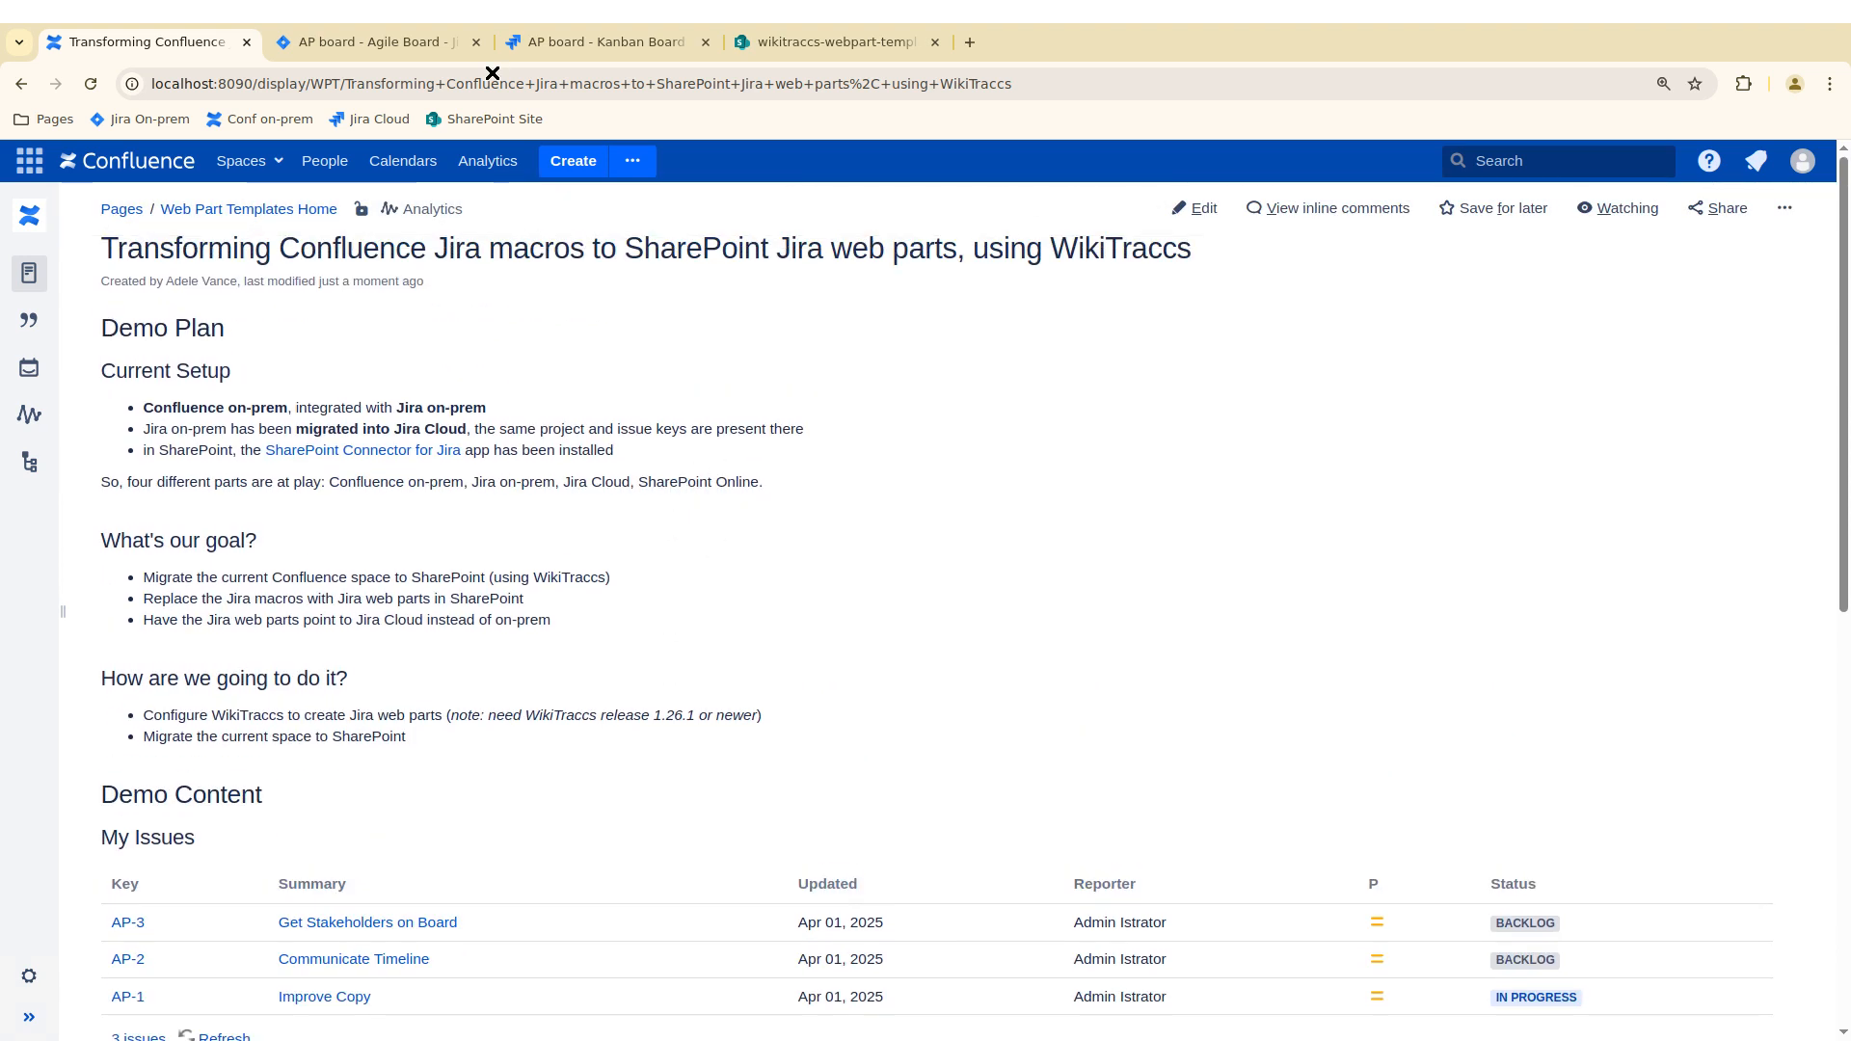
- Switch to WikiTraccs.GUI, open its log folder in the file manager, and go up to the WikiTraccs.GUI folder
key(alt+Tab)
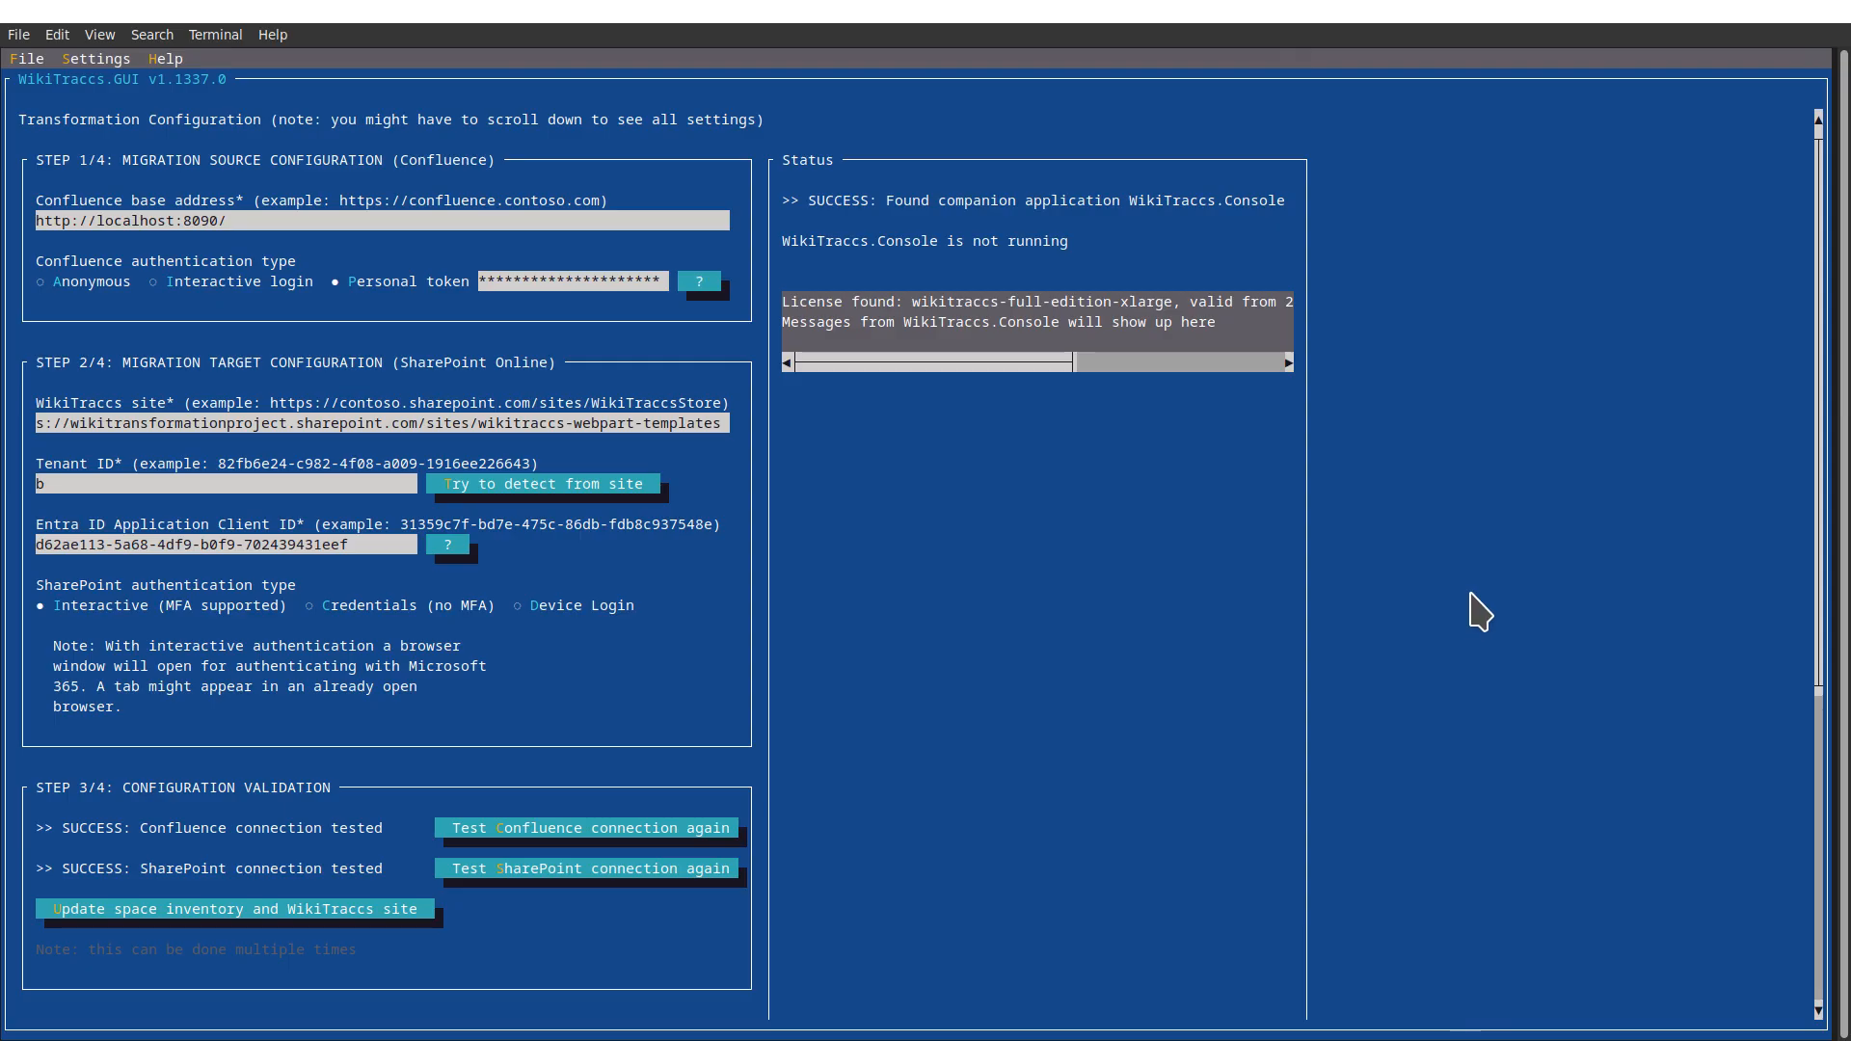
scroll(1510, 605, down, 2)
scroll(1509, 605, down, 5)
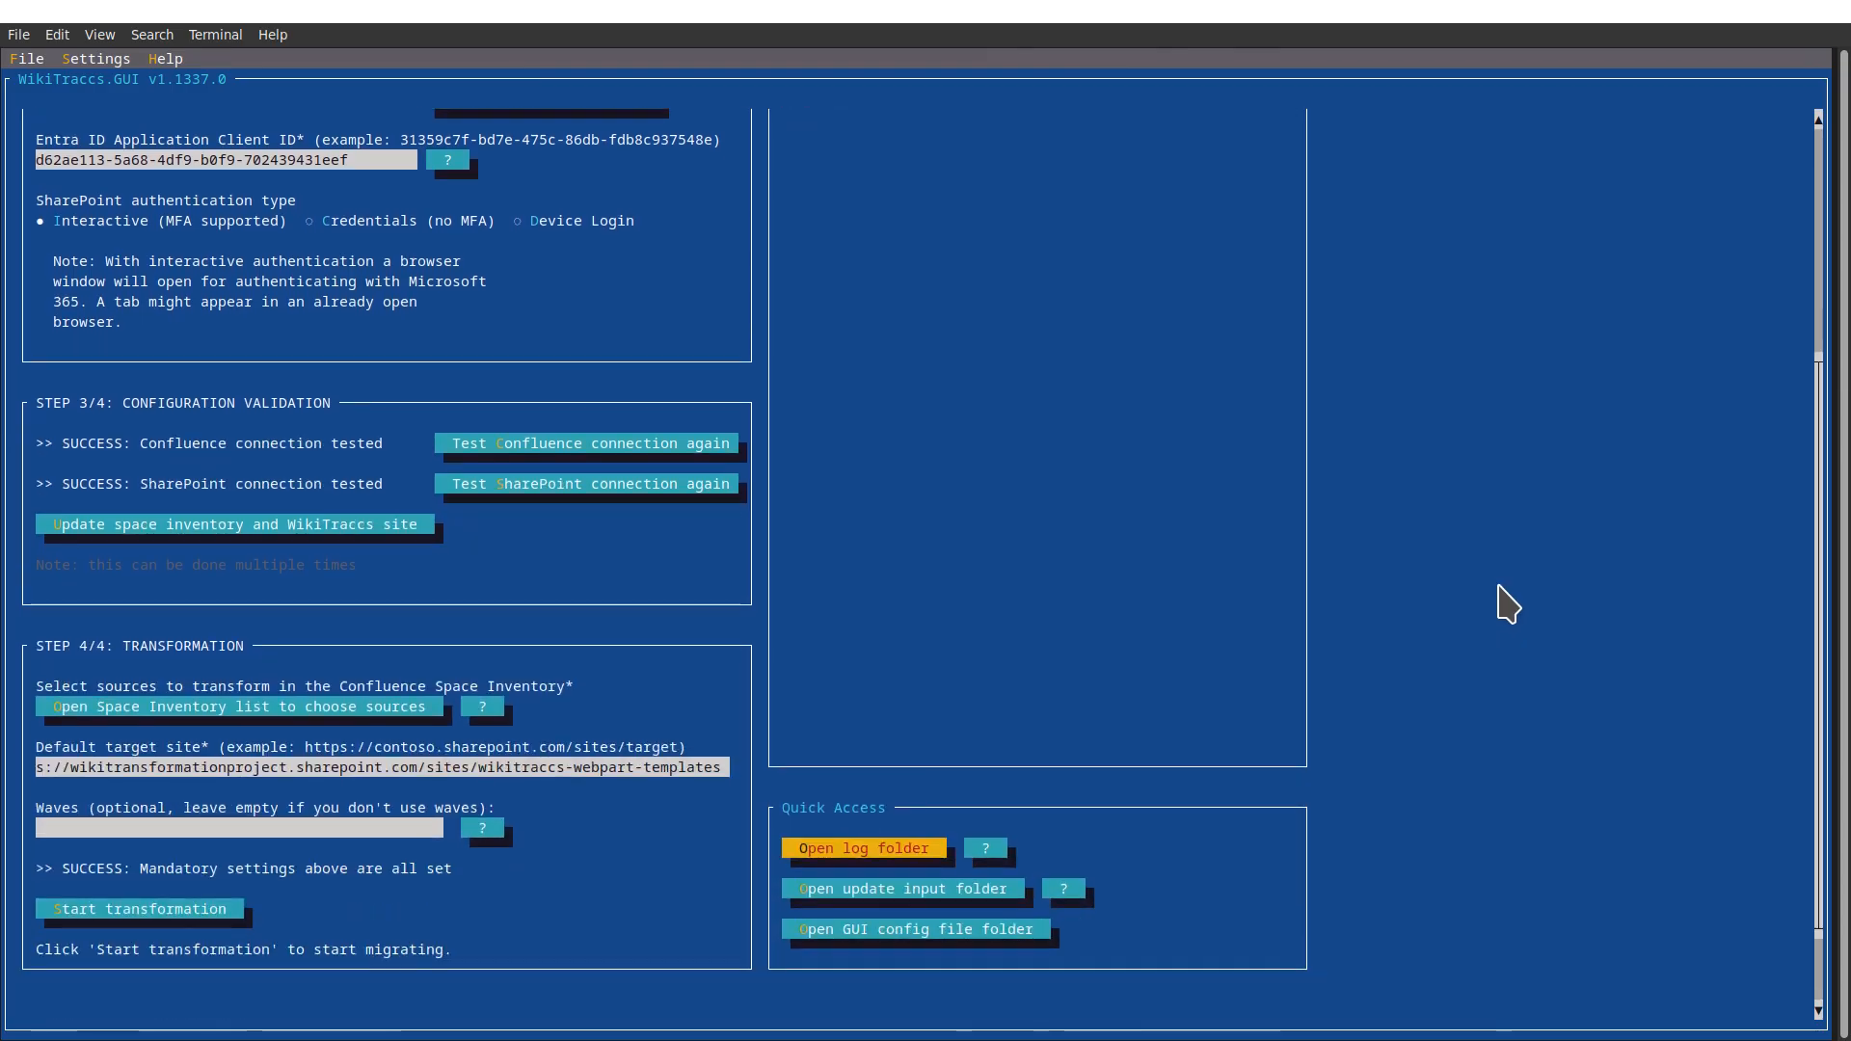
click(858, 851)
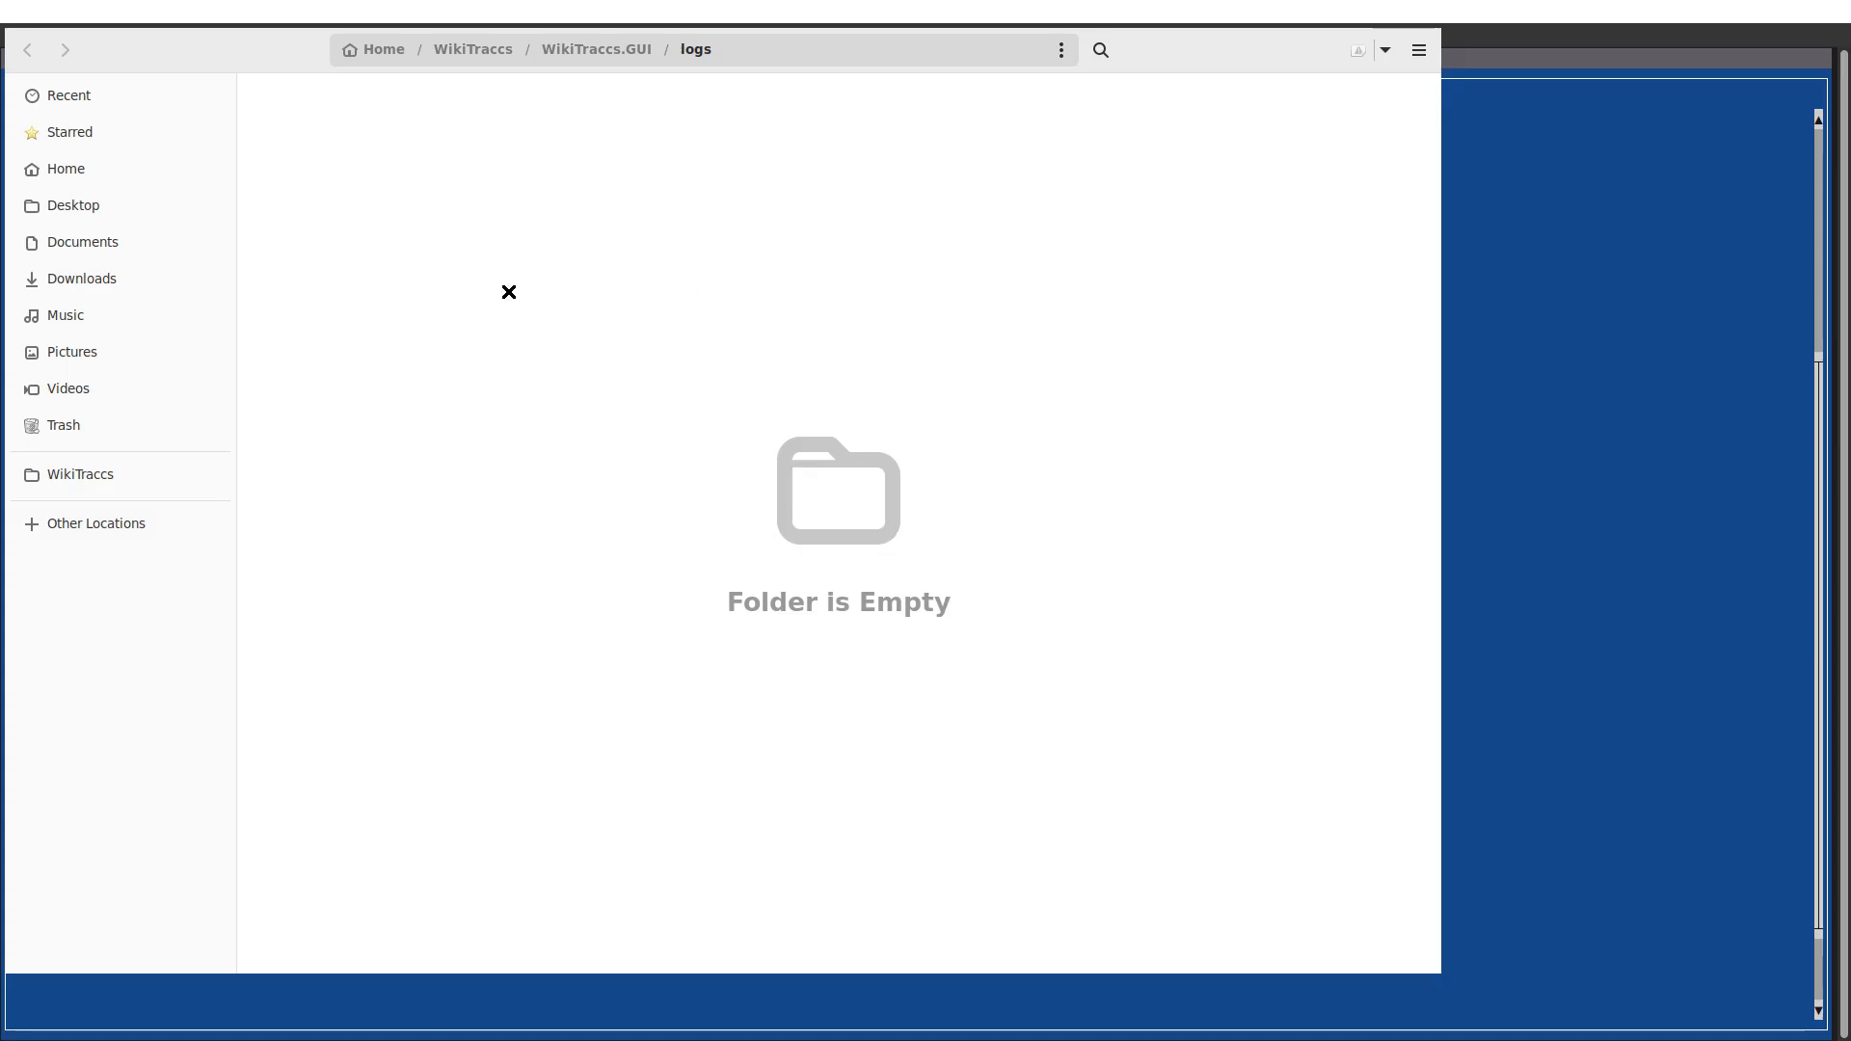
click(598, 48)
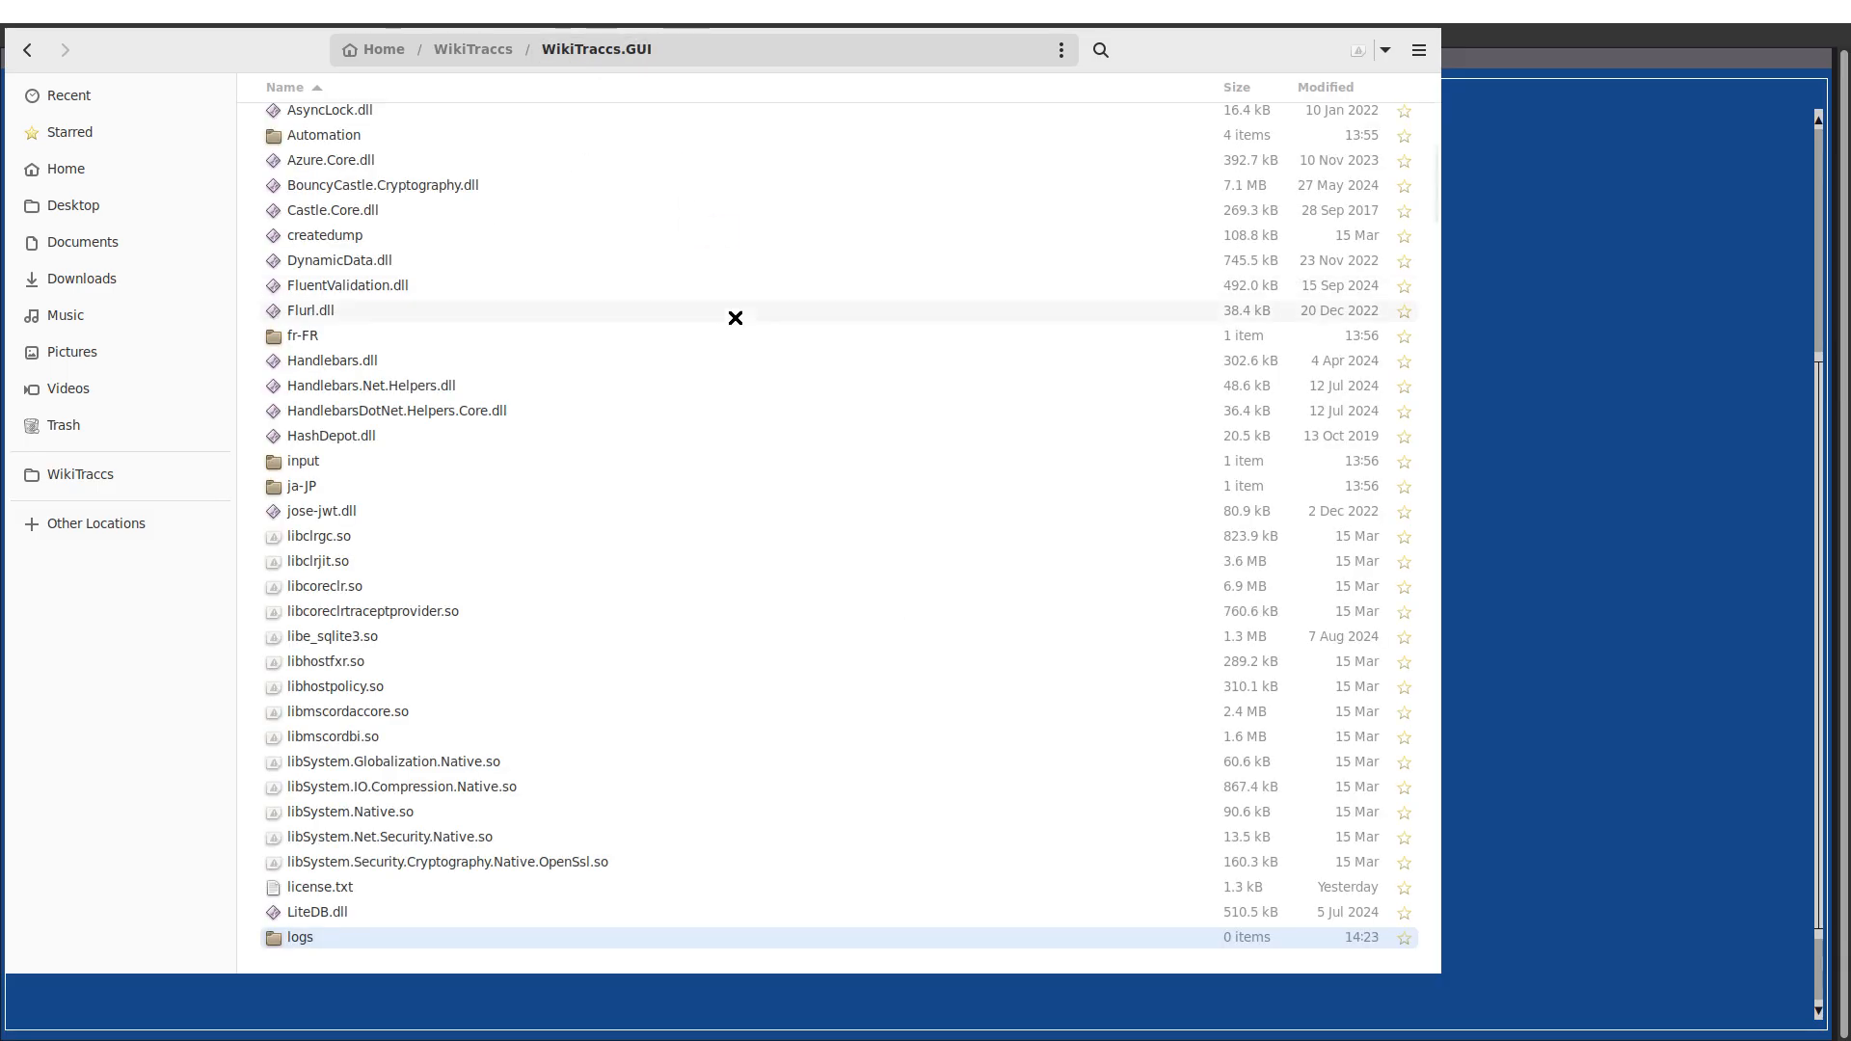
- Search the WikiTraccs.GUI folder for "template" and open the Transformation folder inside Templates
click(719, 271)
text(template)
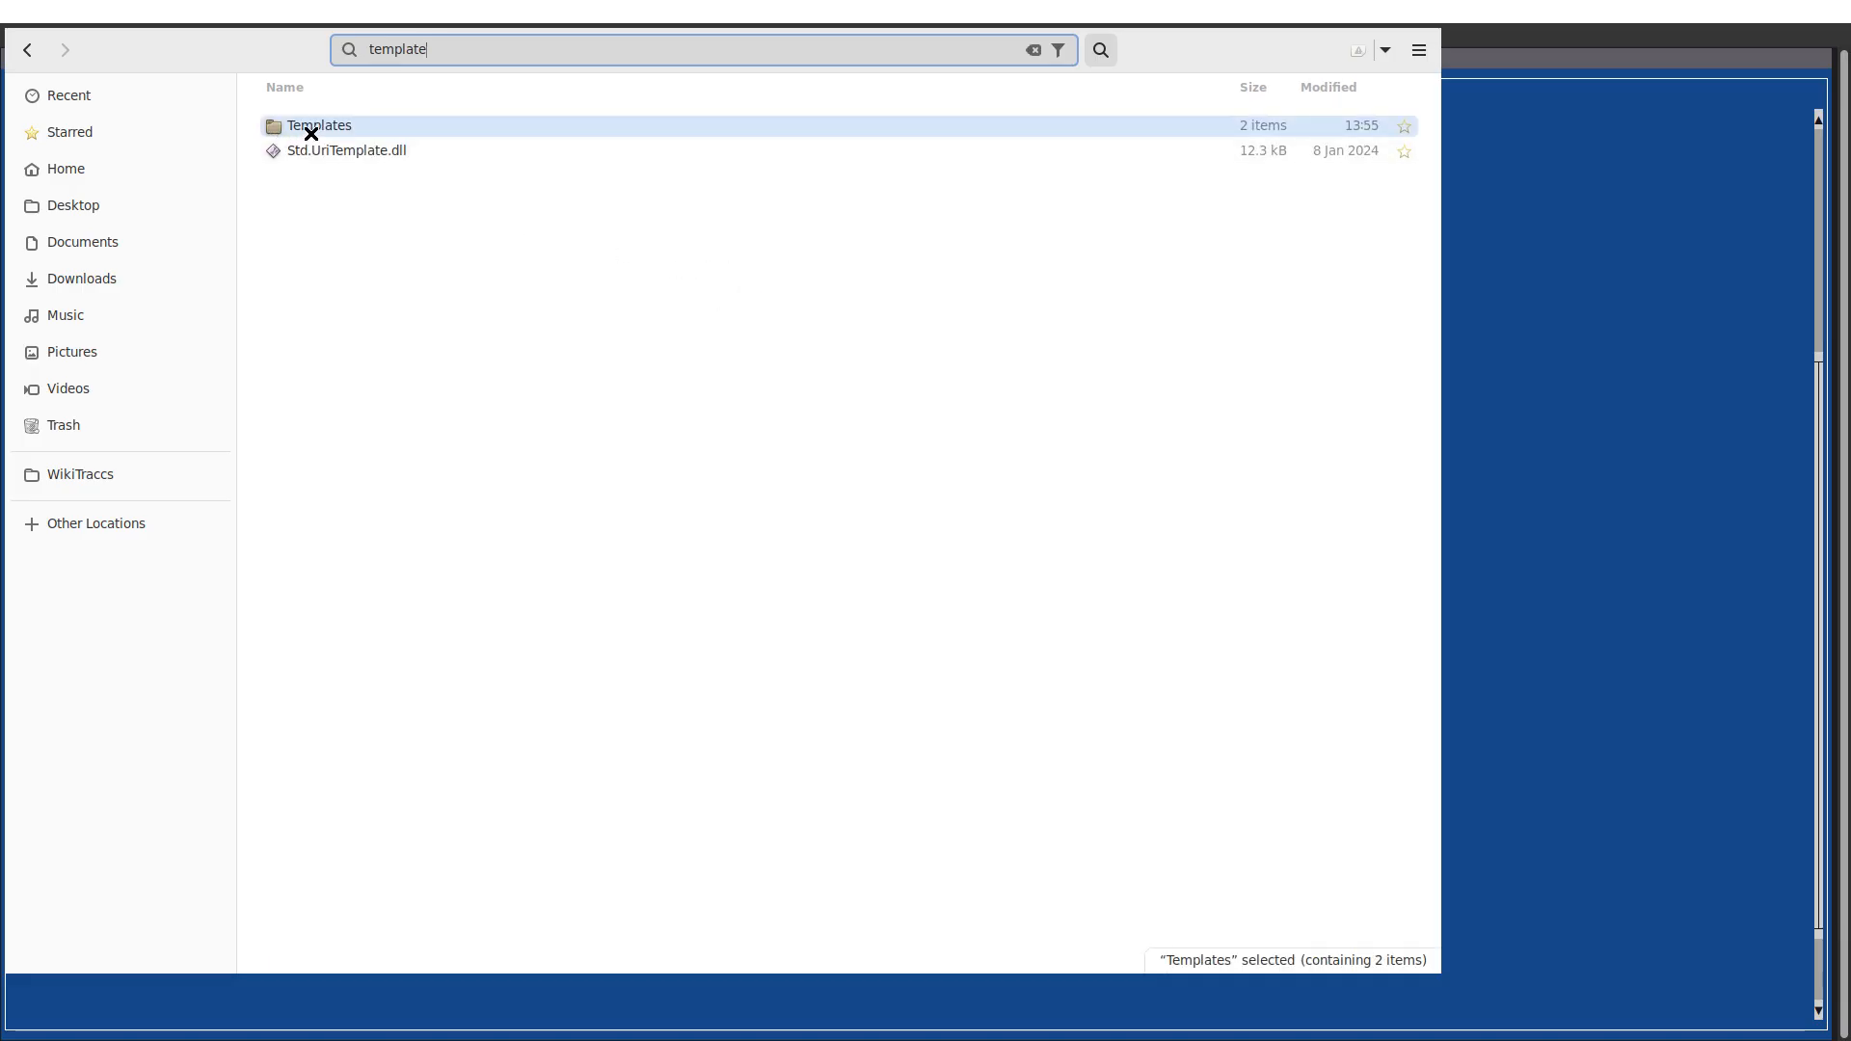
double_click(307, 127)
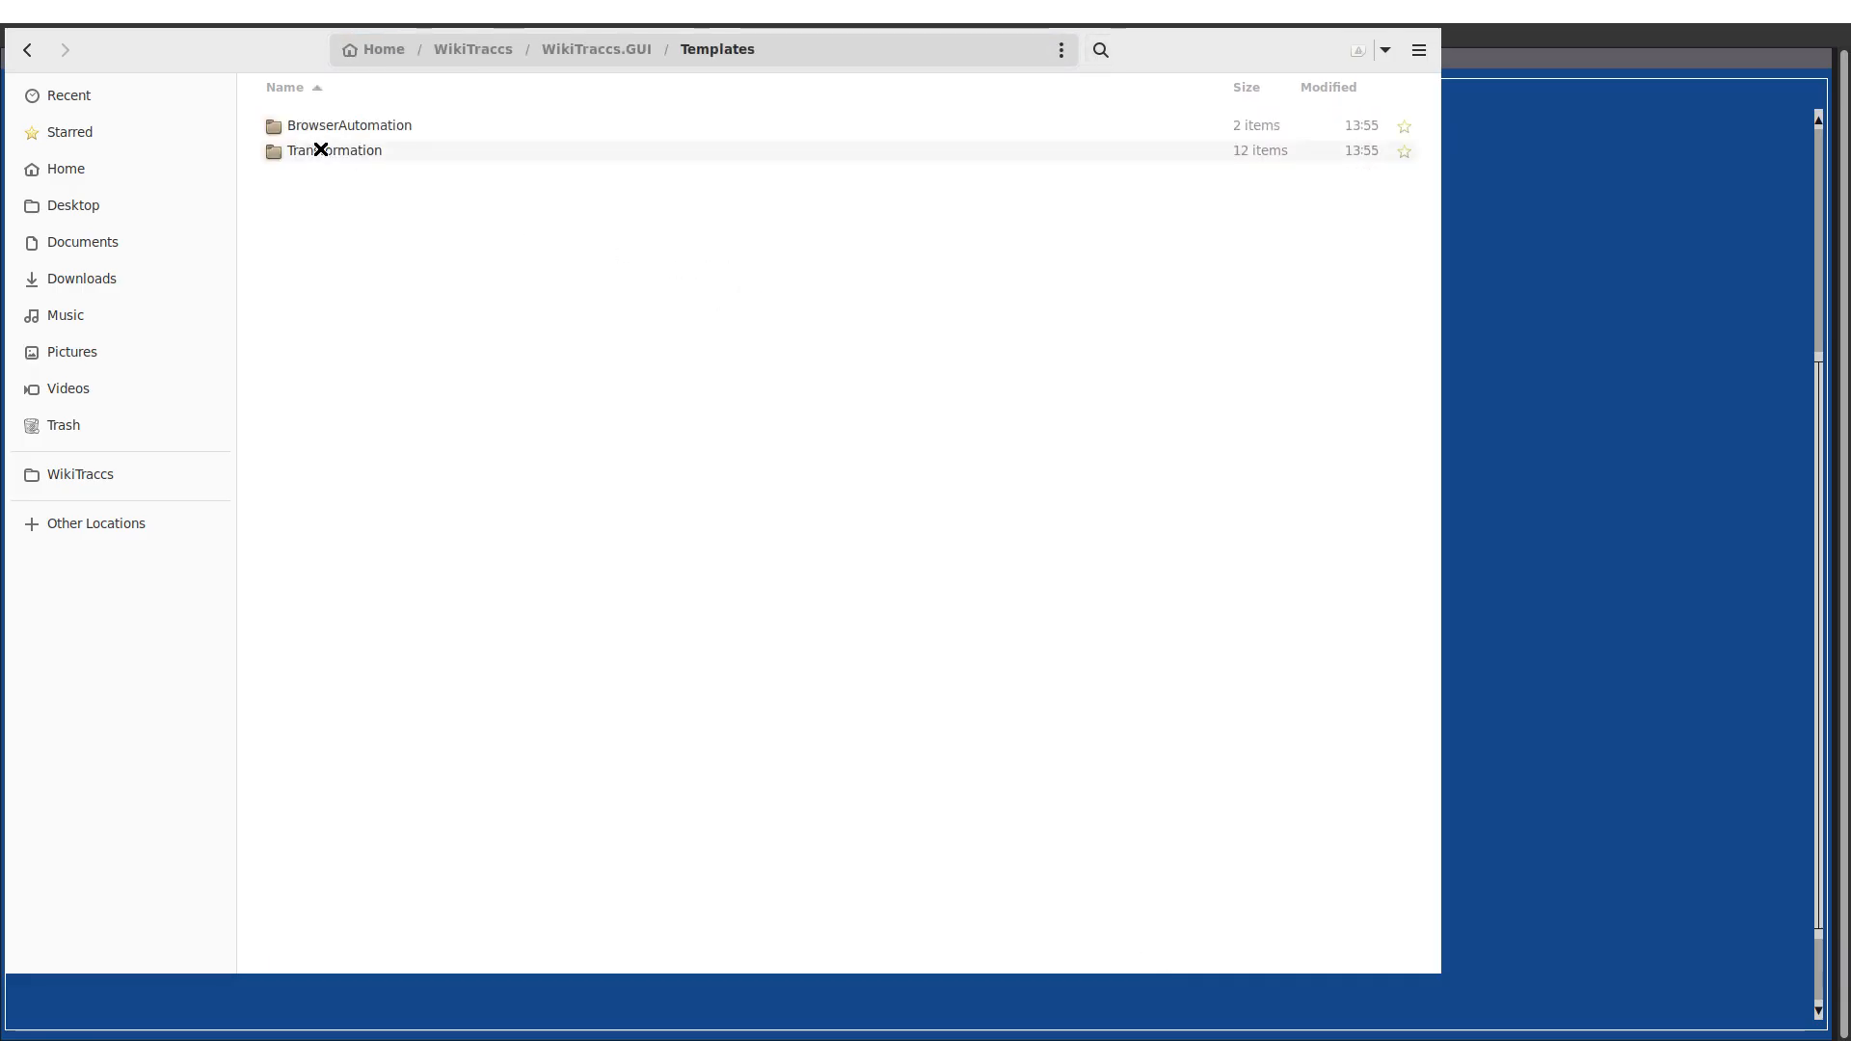
click(320, 149)
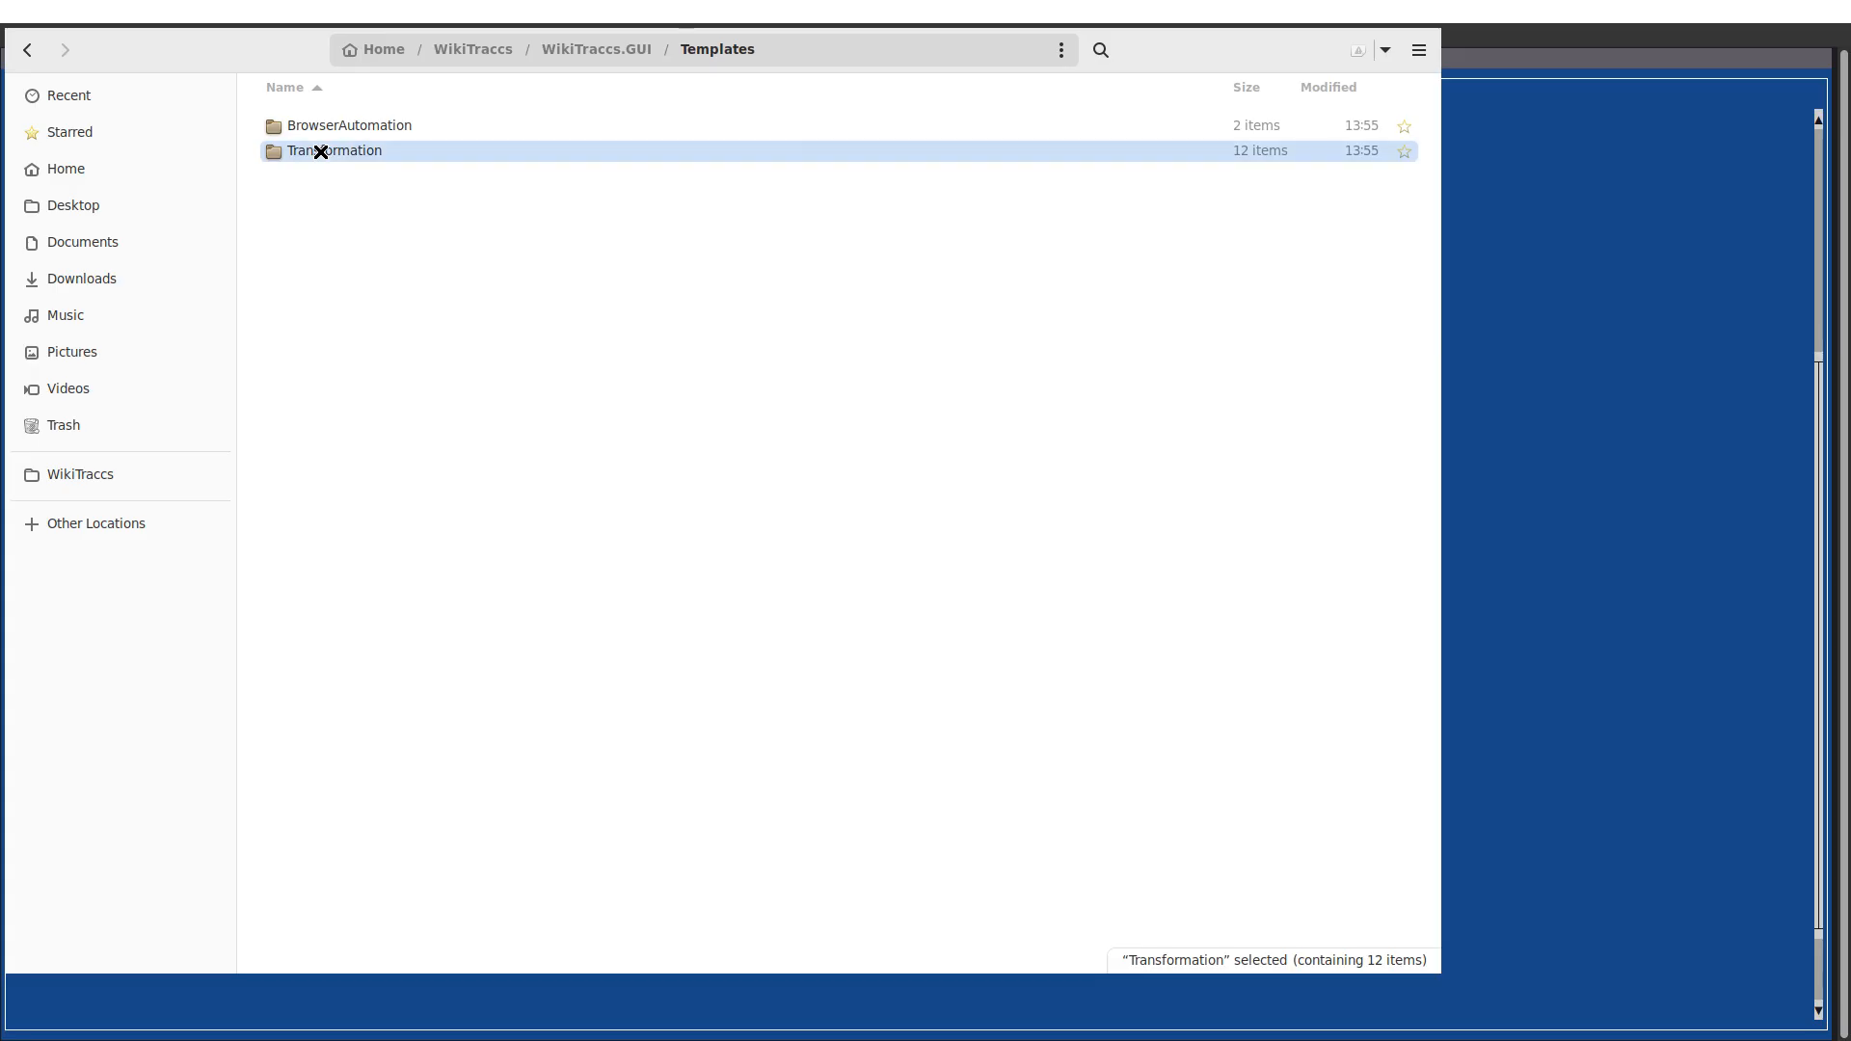
double_click(320, 151)
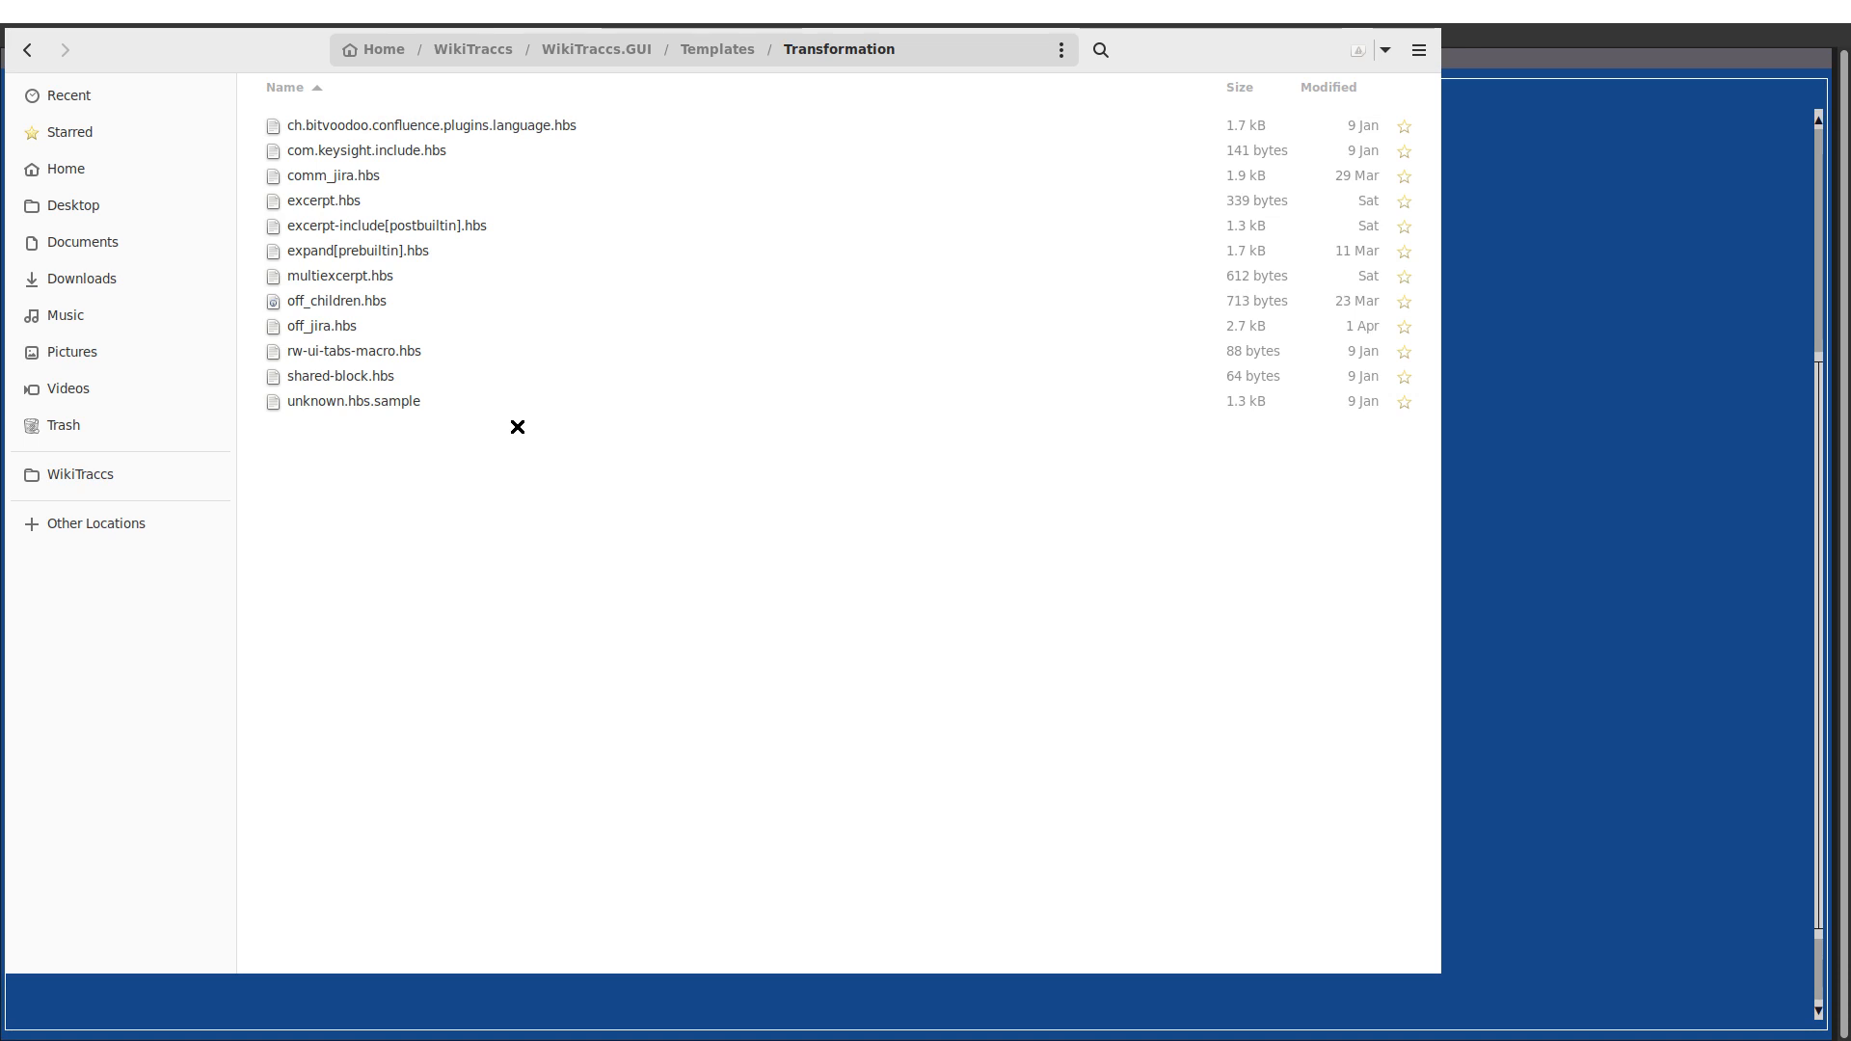
- Rename the template file off_jira.hbs to jira.hbs
click(345, 330)
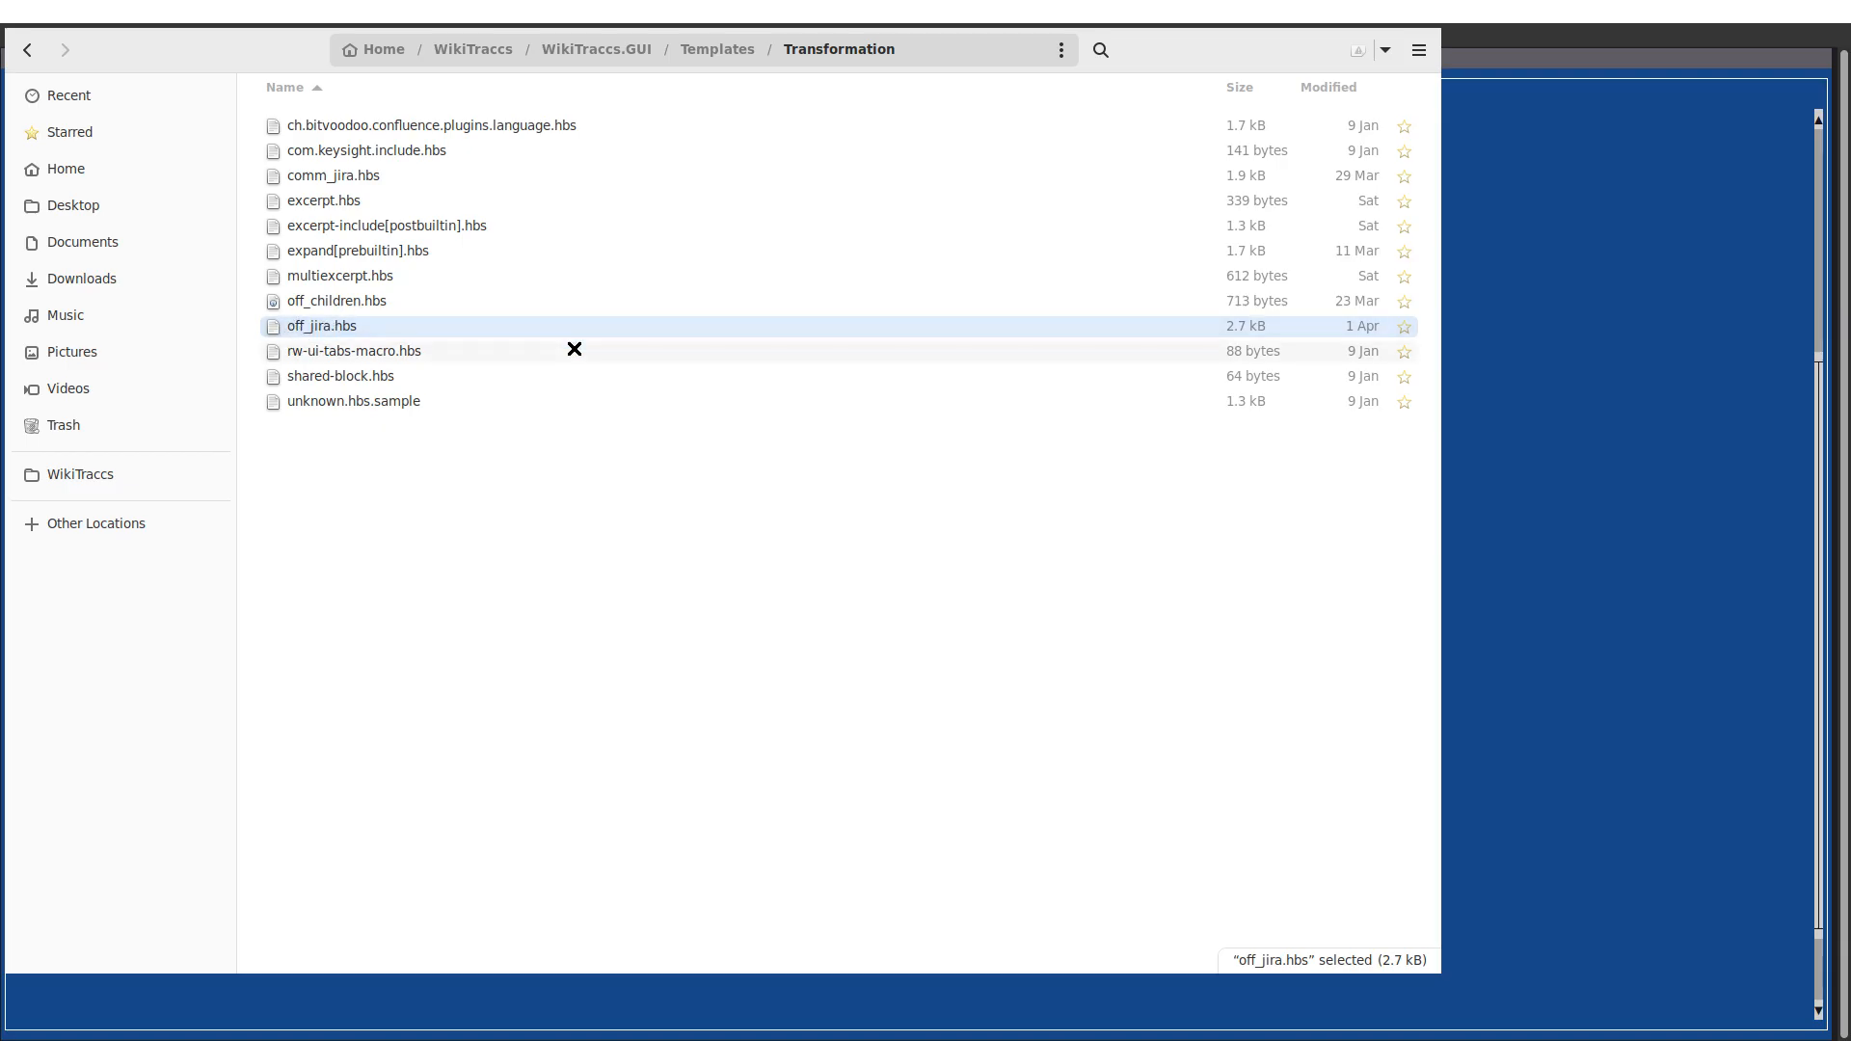
key(F2)
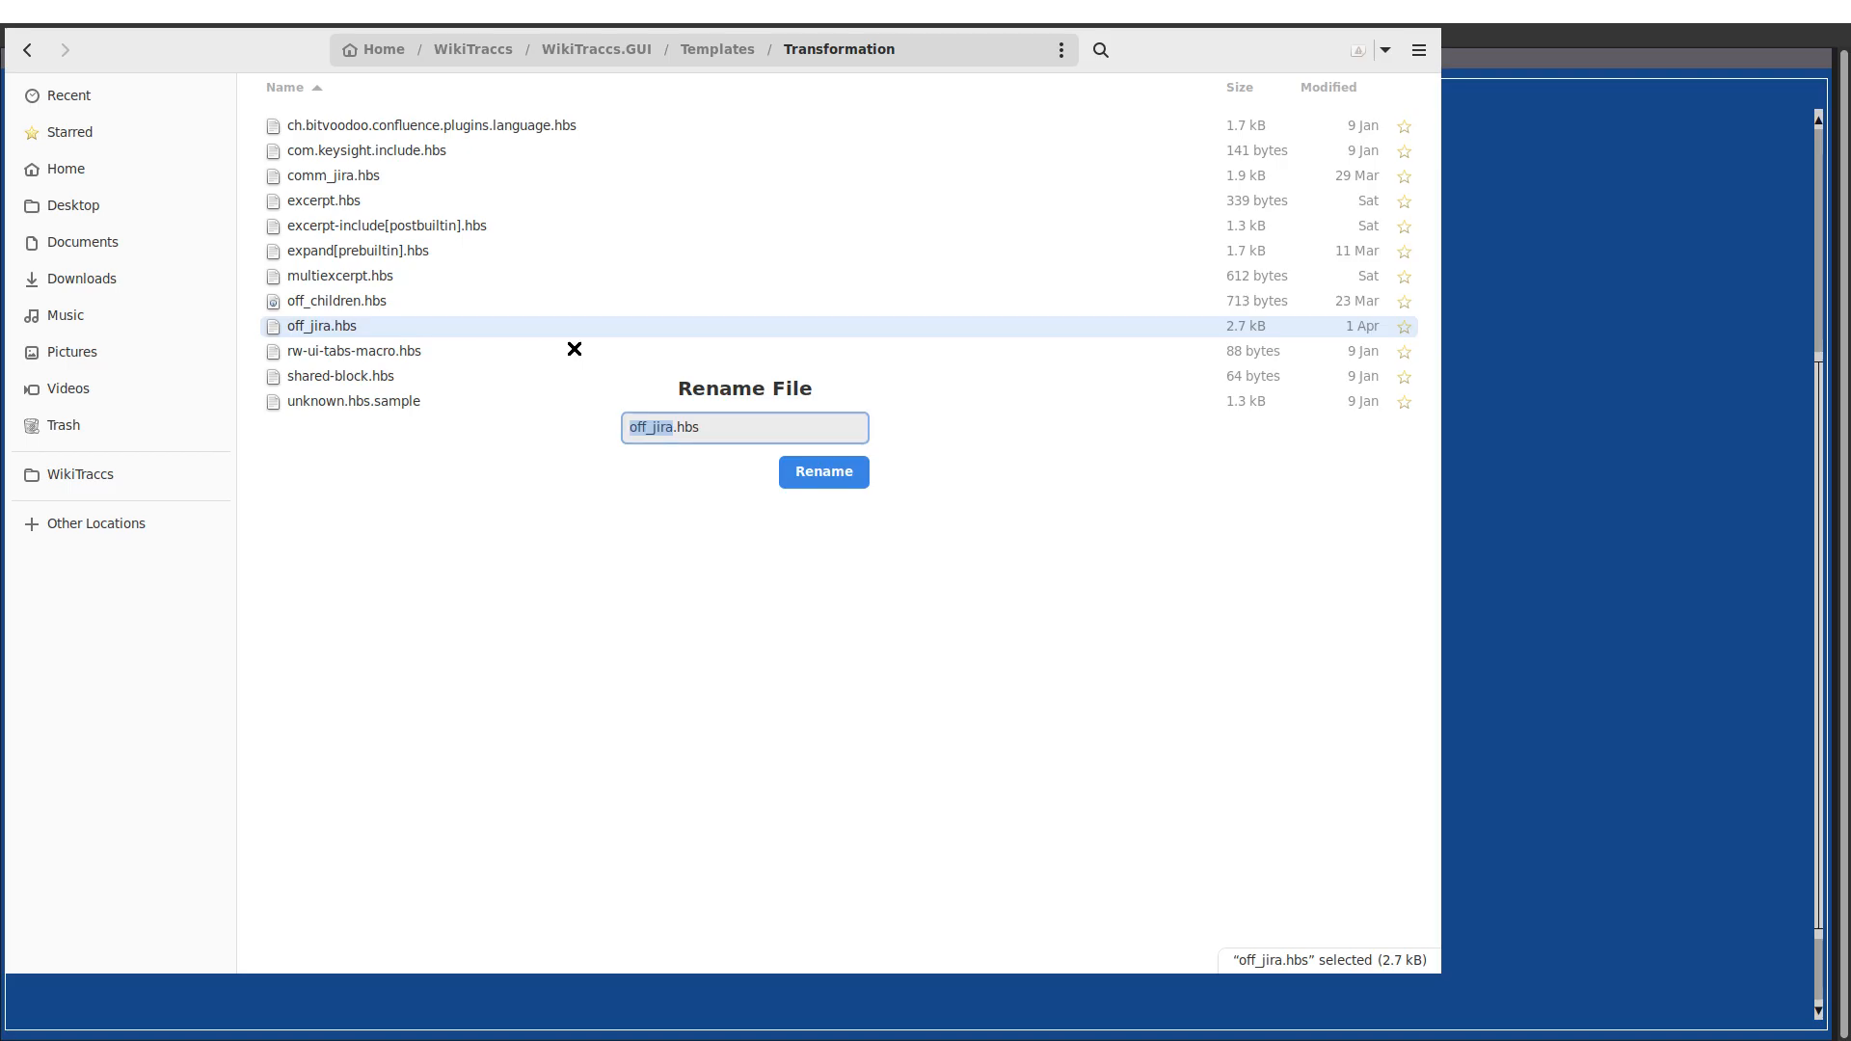
key(Home)
key(BackSpace)
key(BackSpace)
key(BackSpace)
key(BackSpace)
key(Return)
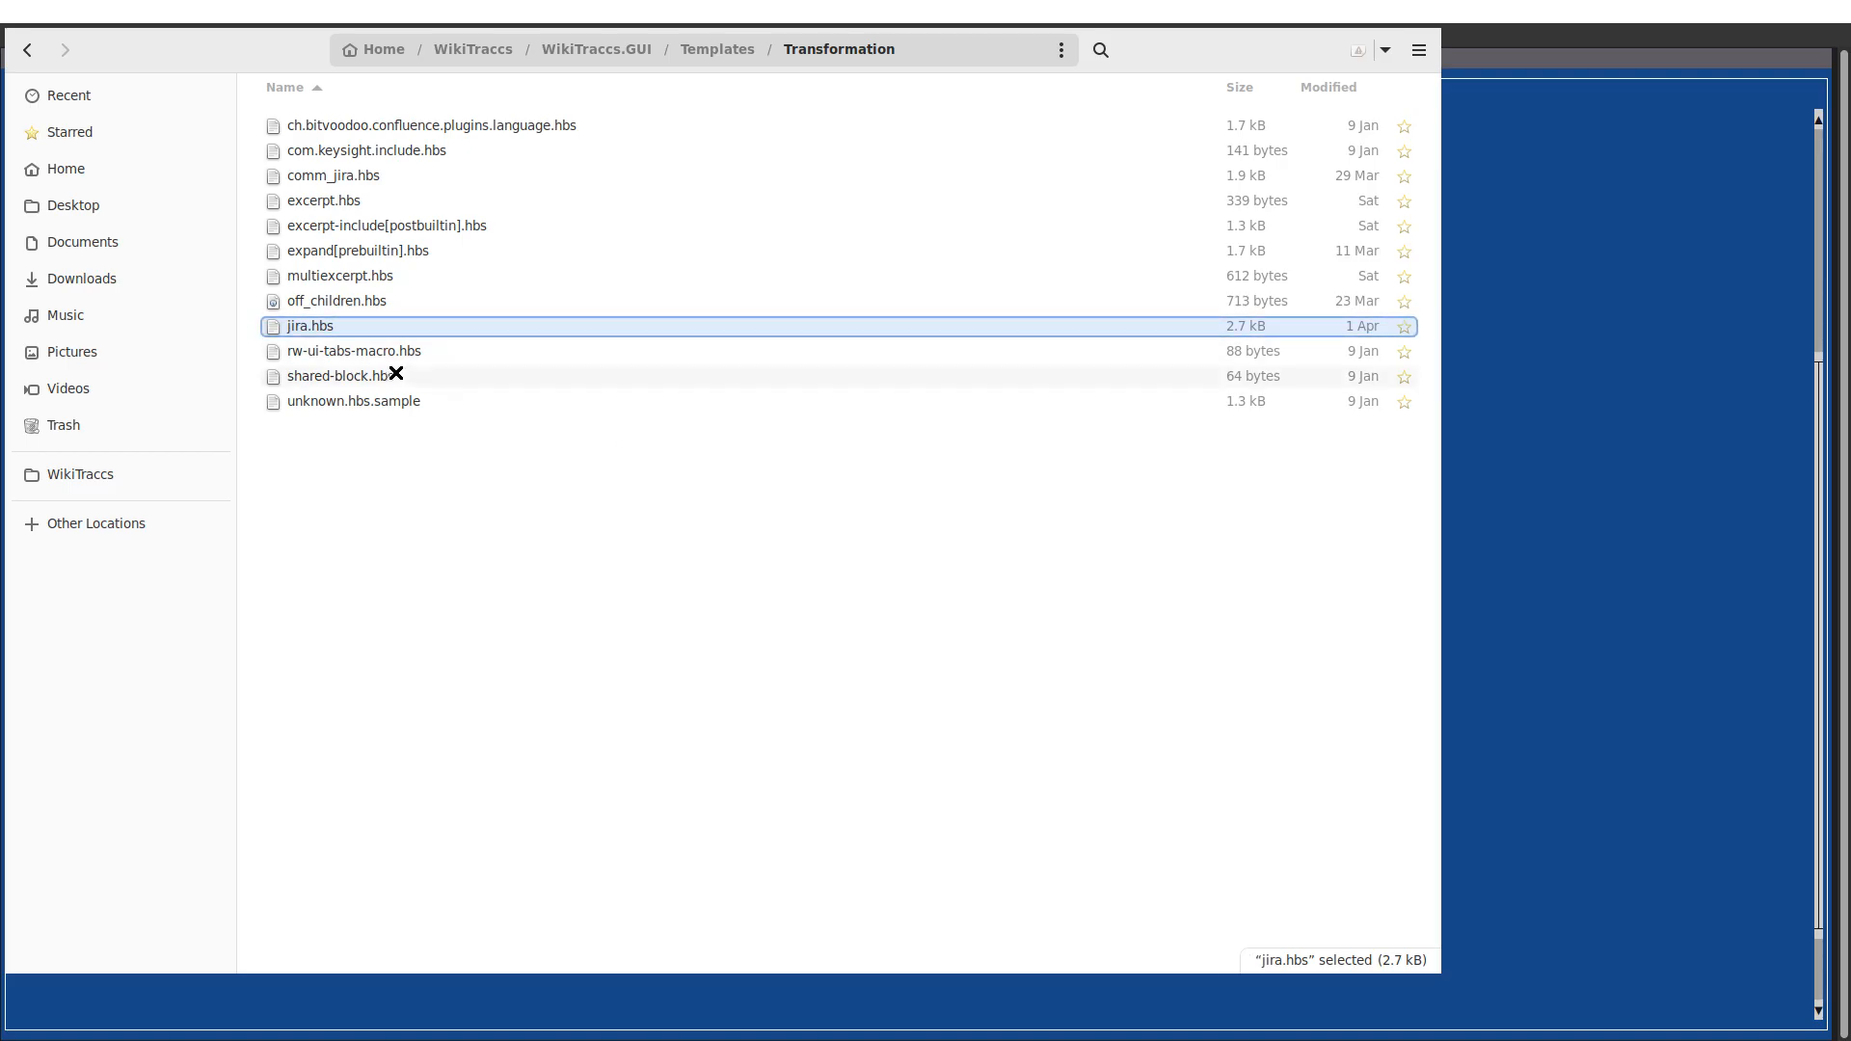
- Rename the template file off_children.hbs to children.hbs
click(339, 300)
key(F2)
key(Home)
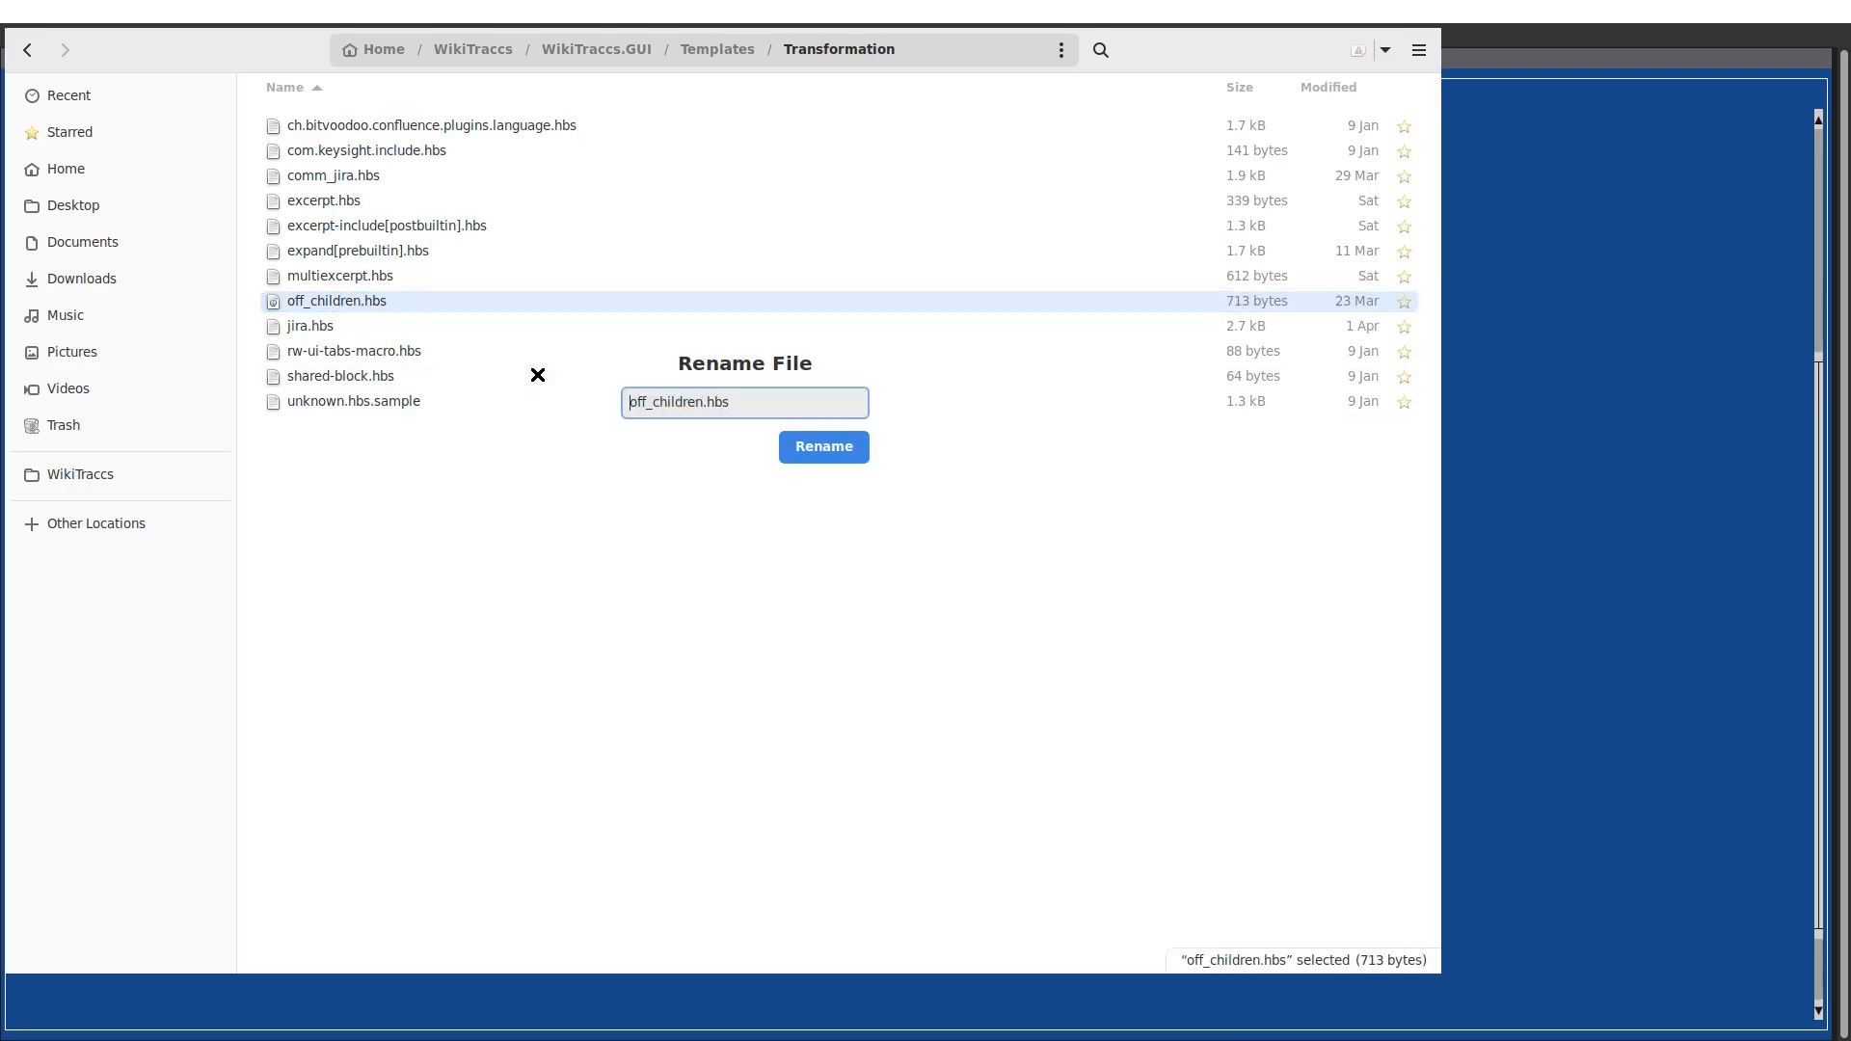
key(BackSpace)
key(Return)
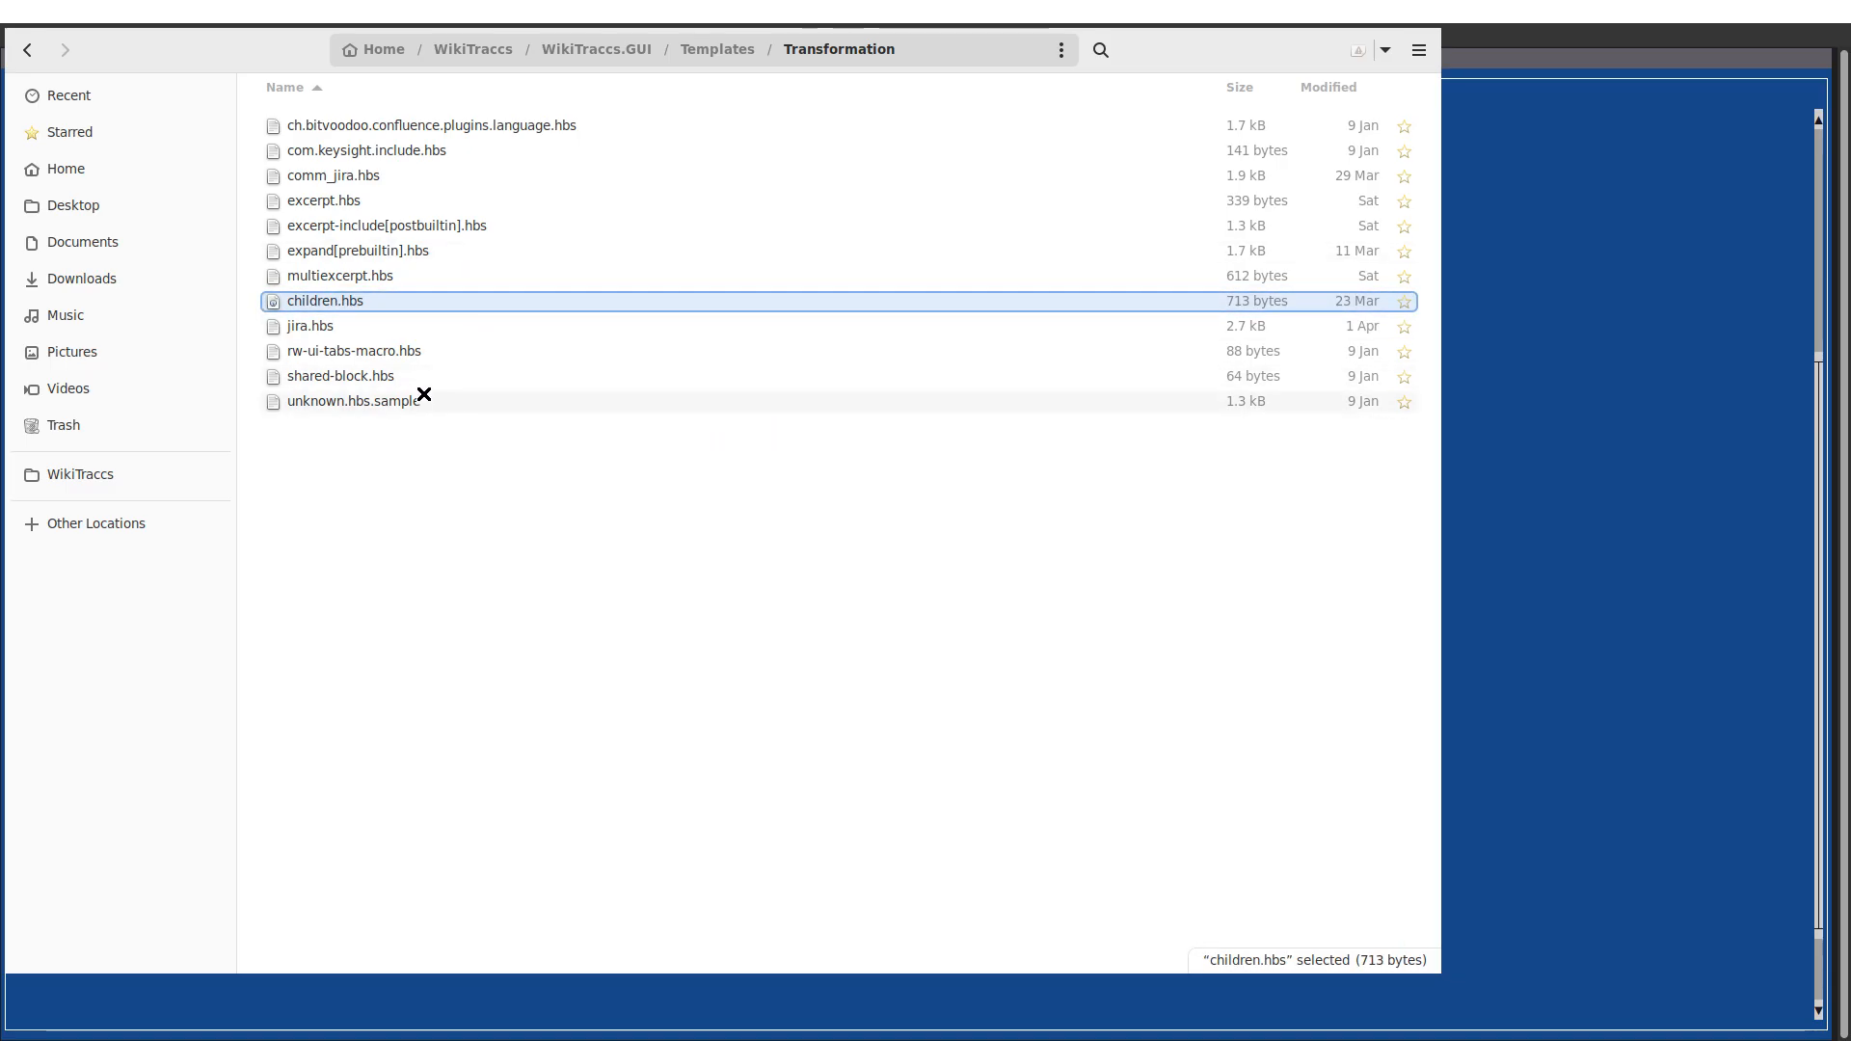
- Open jira.hbs in Visual Studio Code and select the web part JSON from line 9 through line 49
click(309, 326)
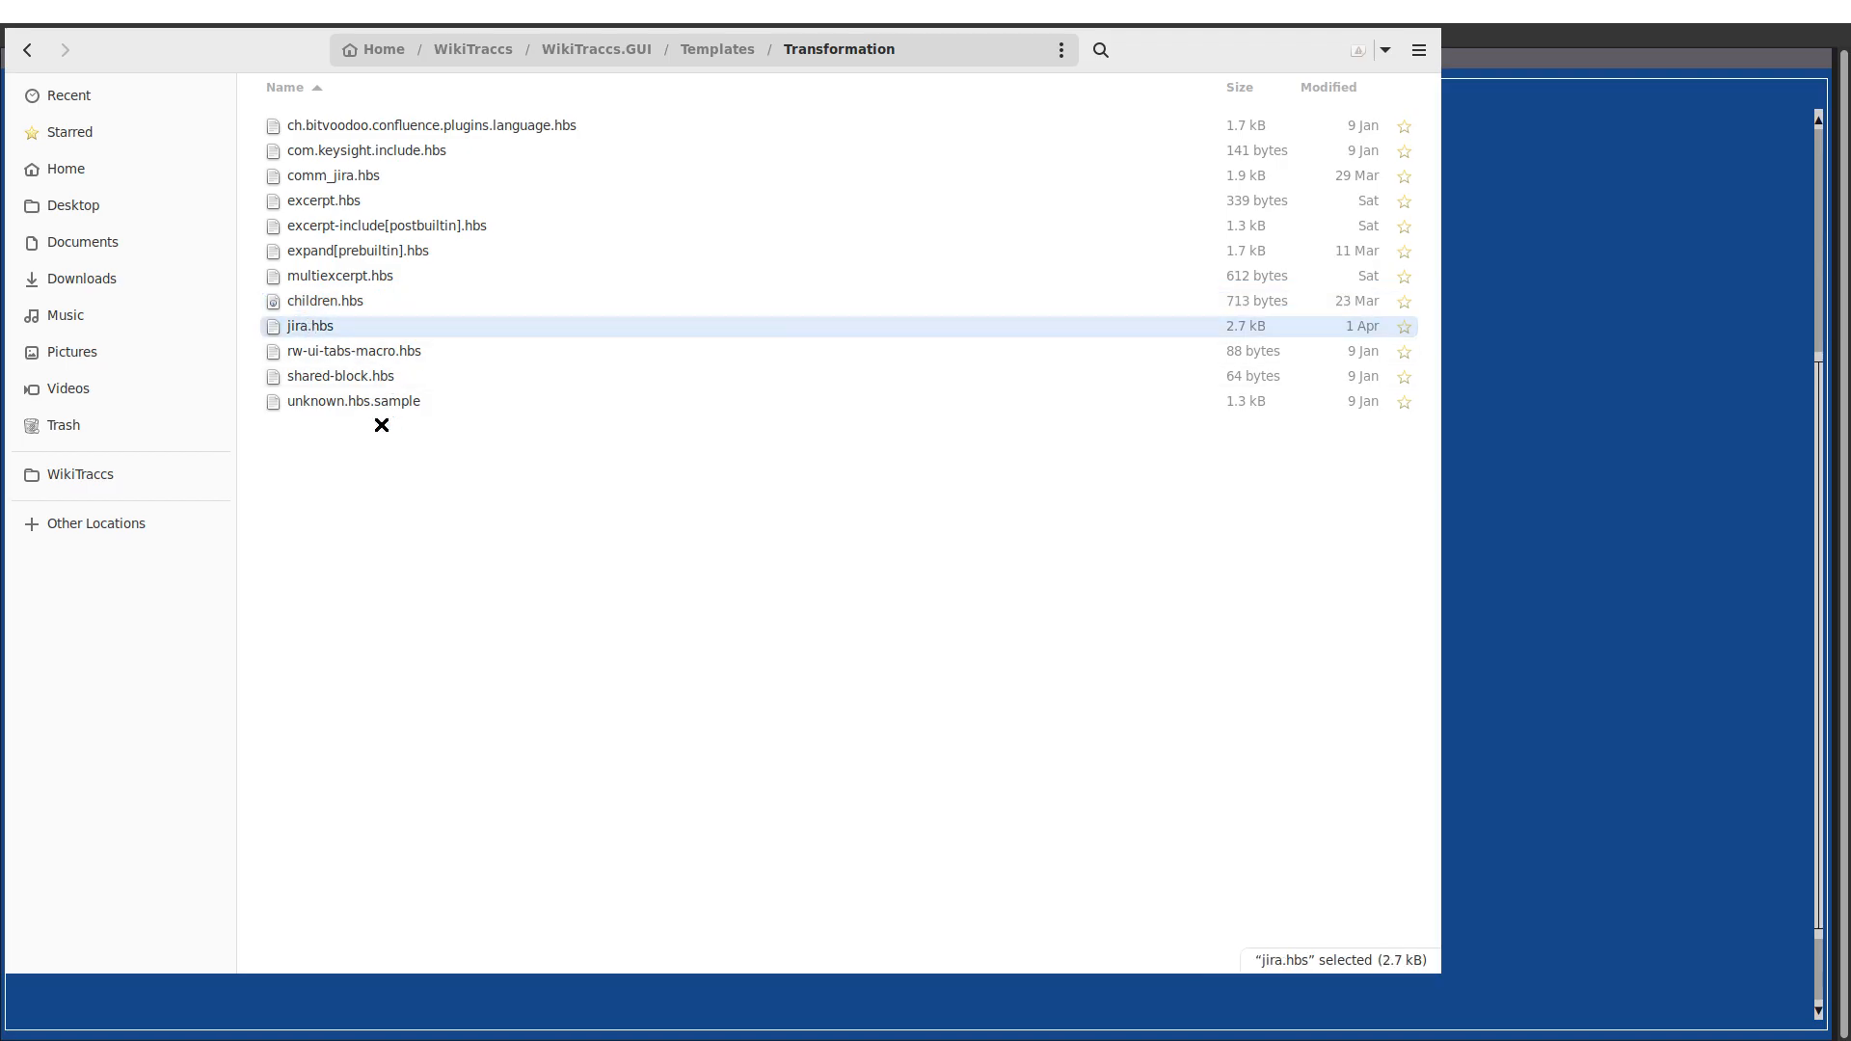
double_click(302, 330)
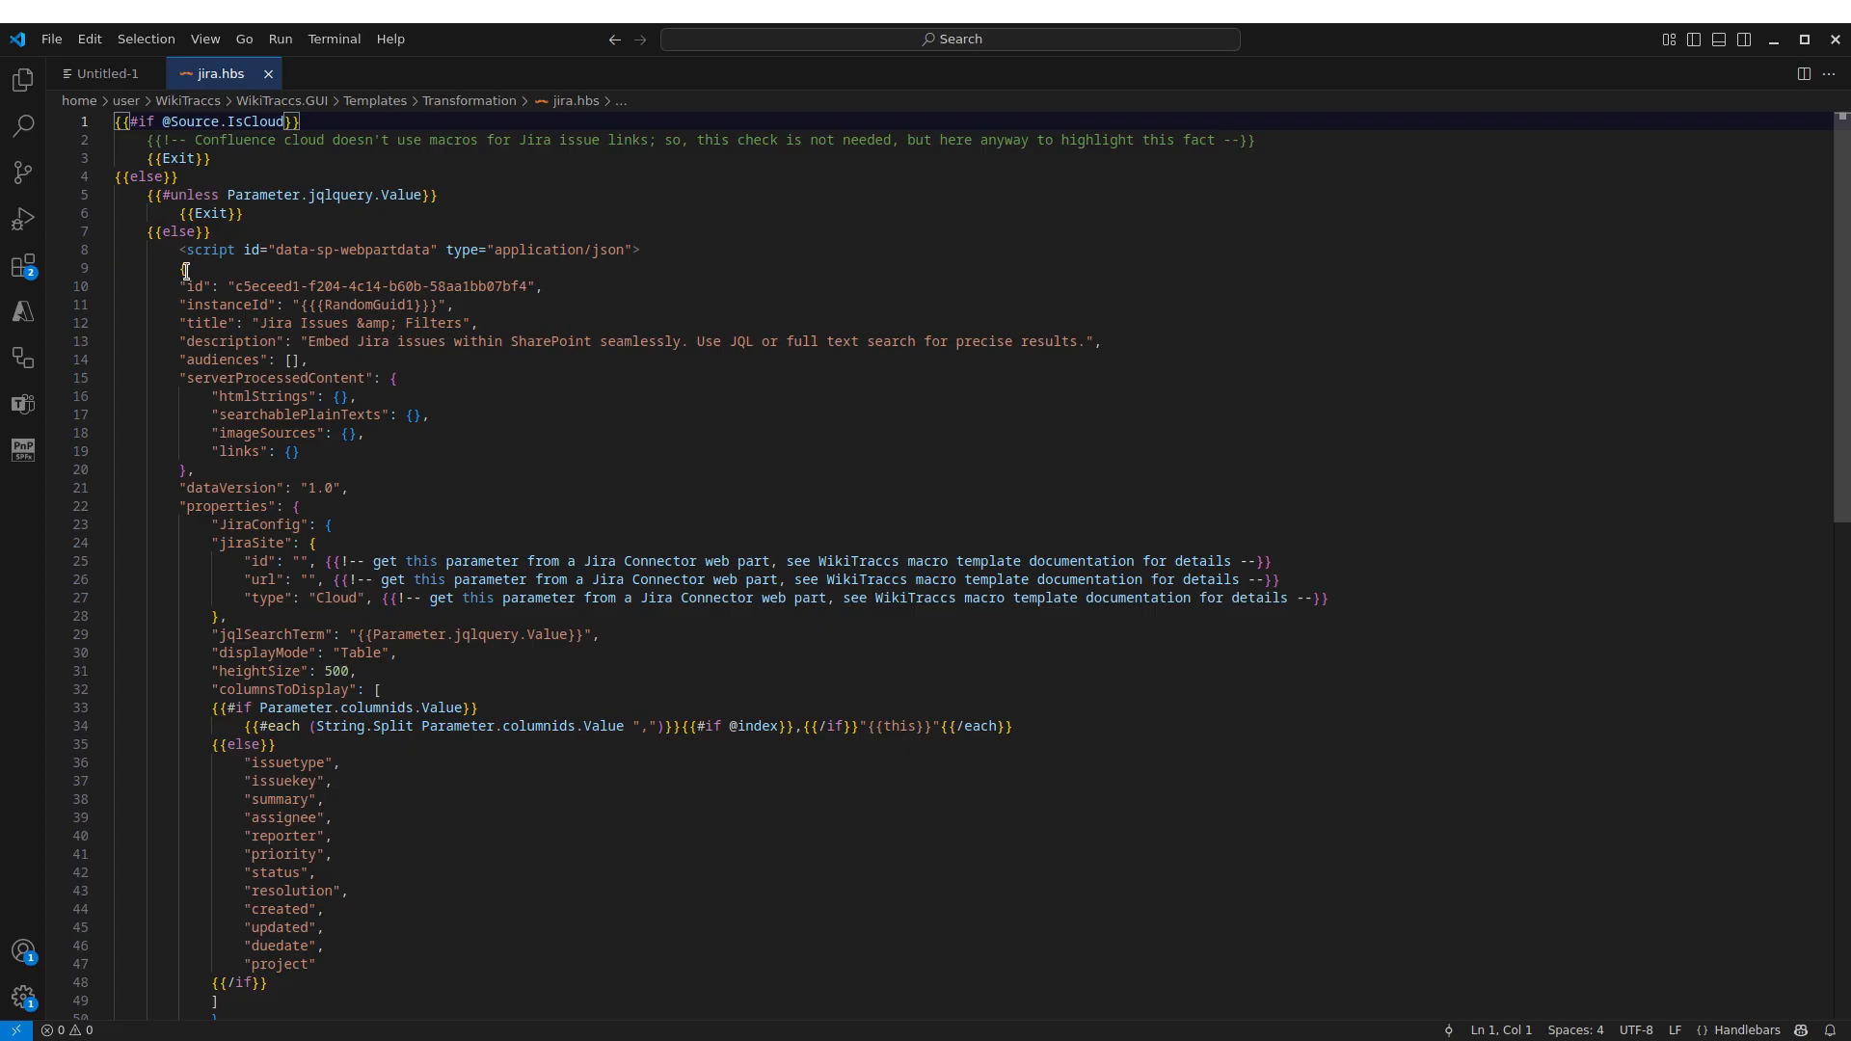
drag(187, 271, 411, 974)
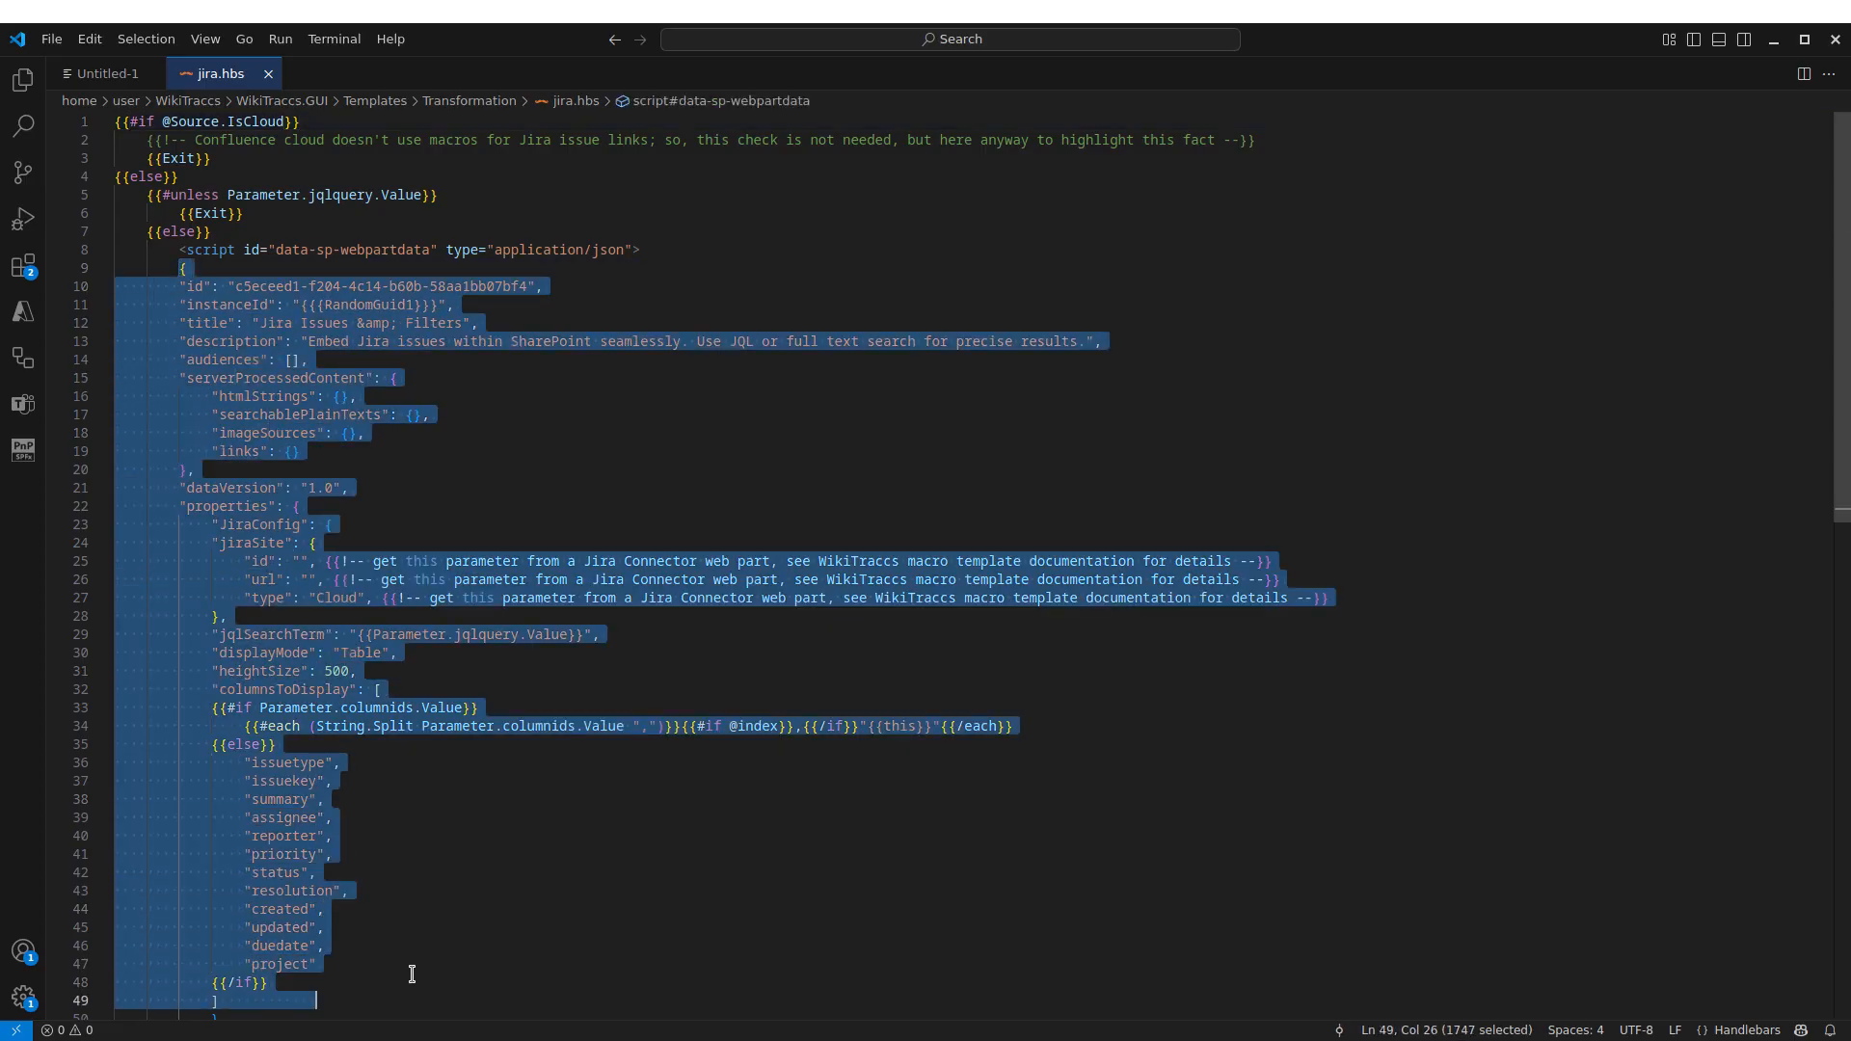
- Select the jiraSite block from line 24 through line 28 of jira.hbs
click(371, 513)
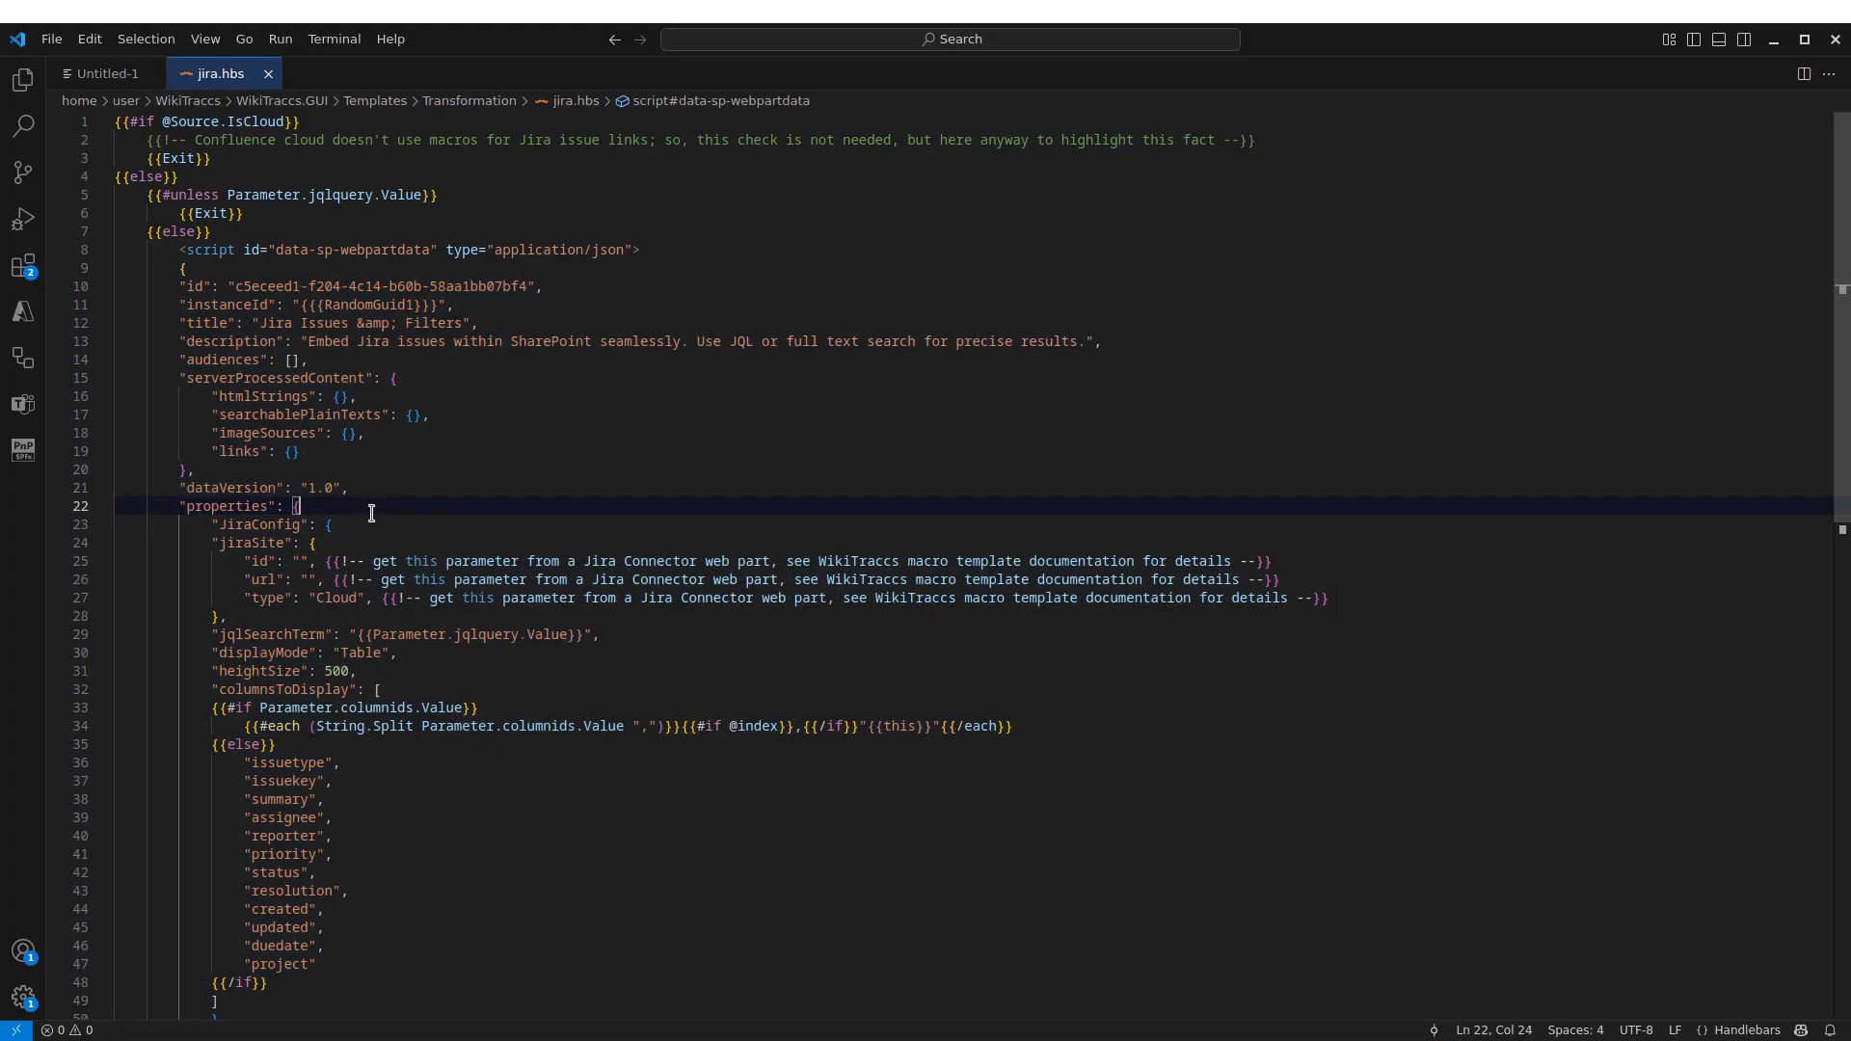
drag(212, 546, 272, 615)
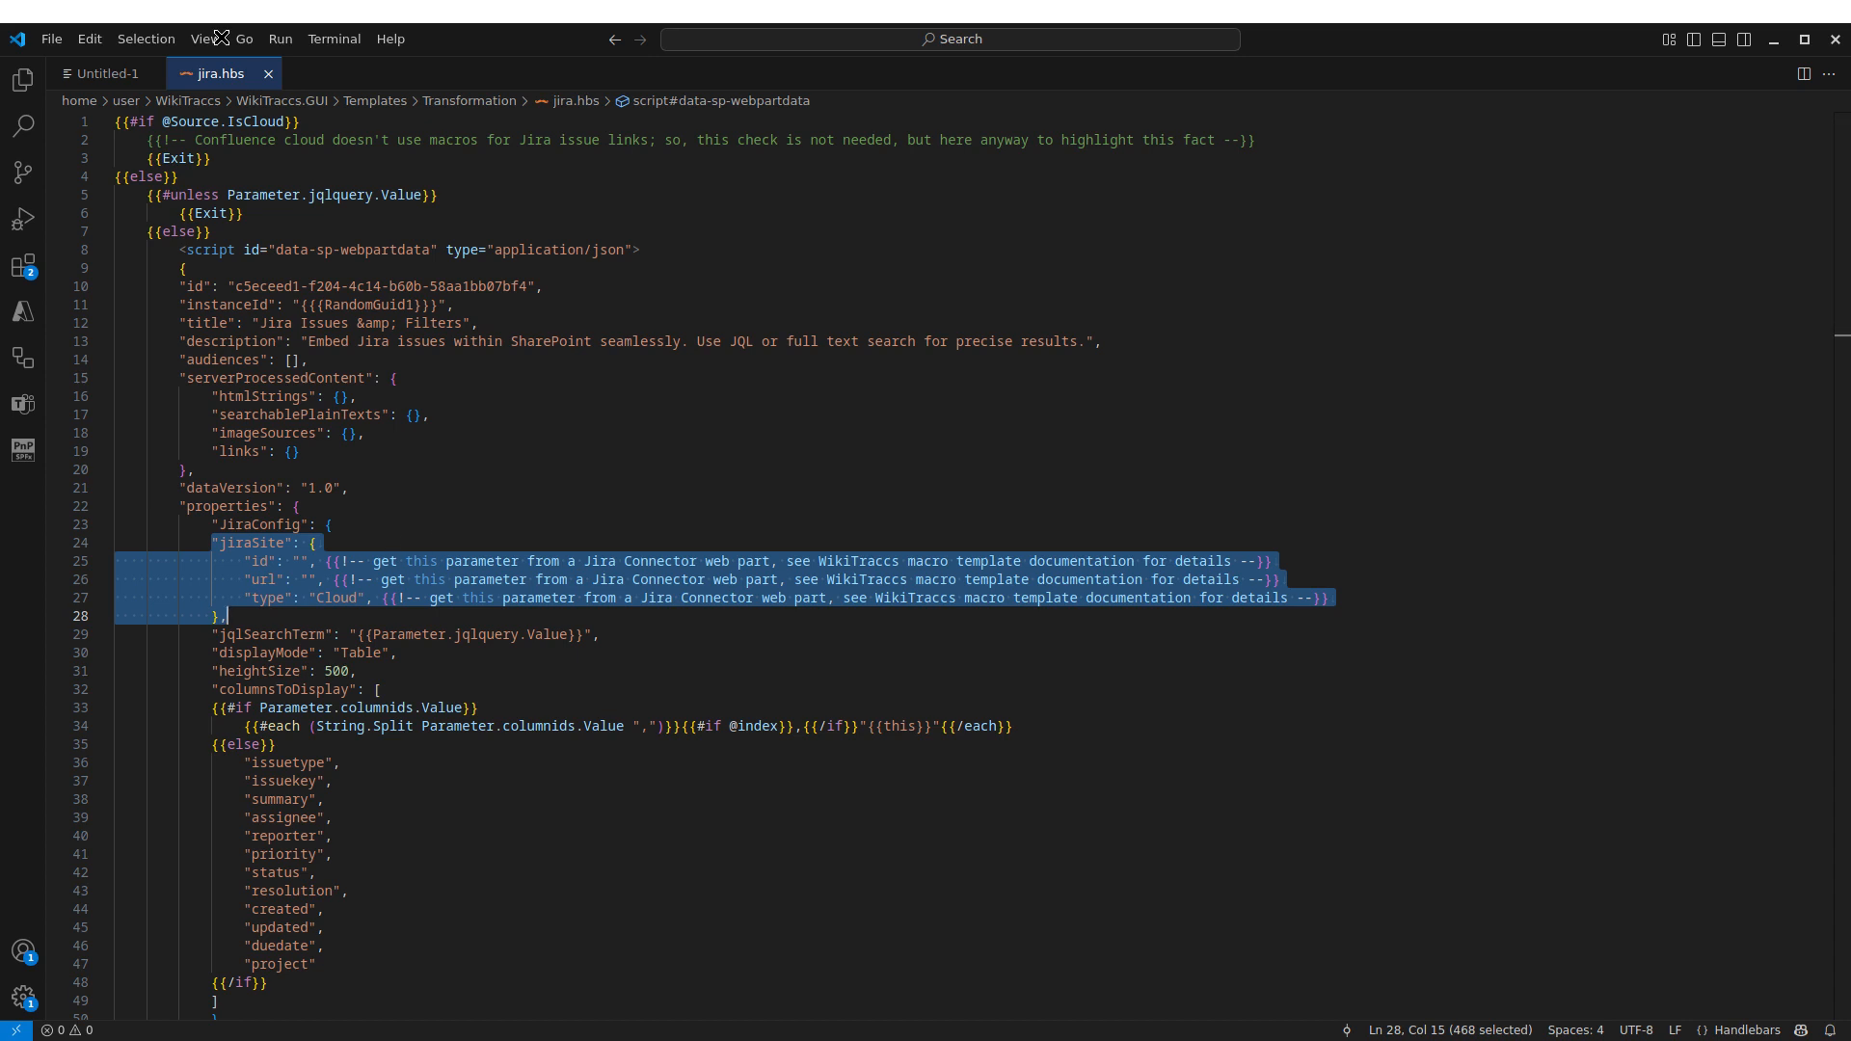
- Switch to the browser and open the bookmarked SharePoint site in a separate tab
key(alt+Tab)
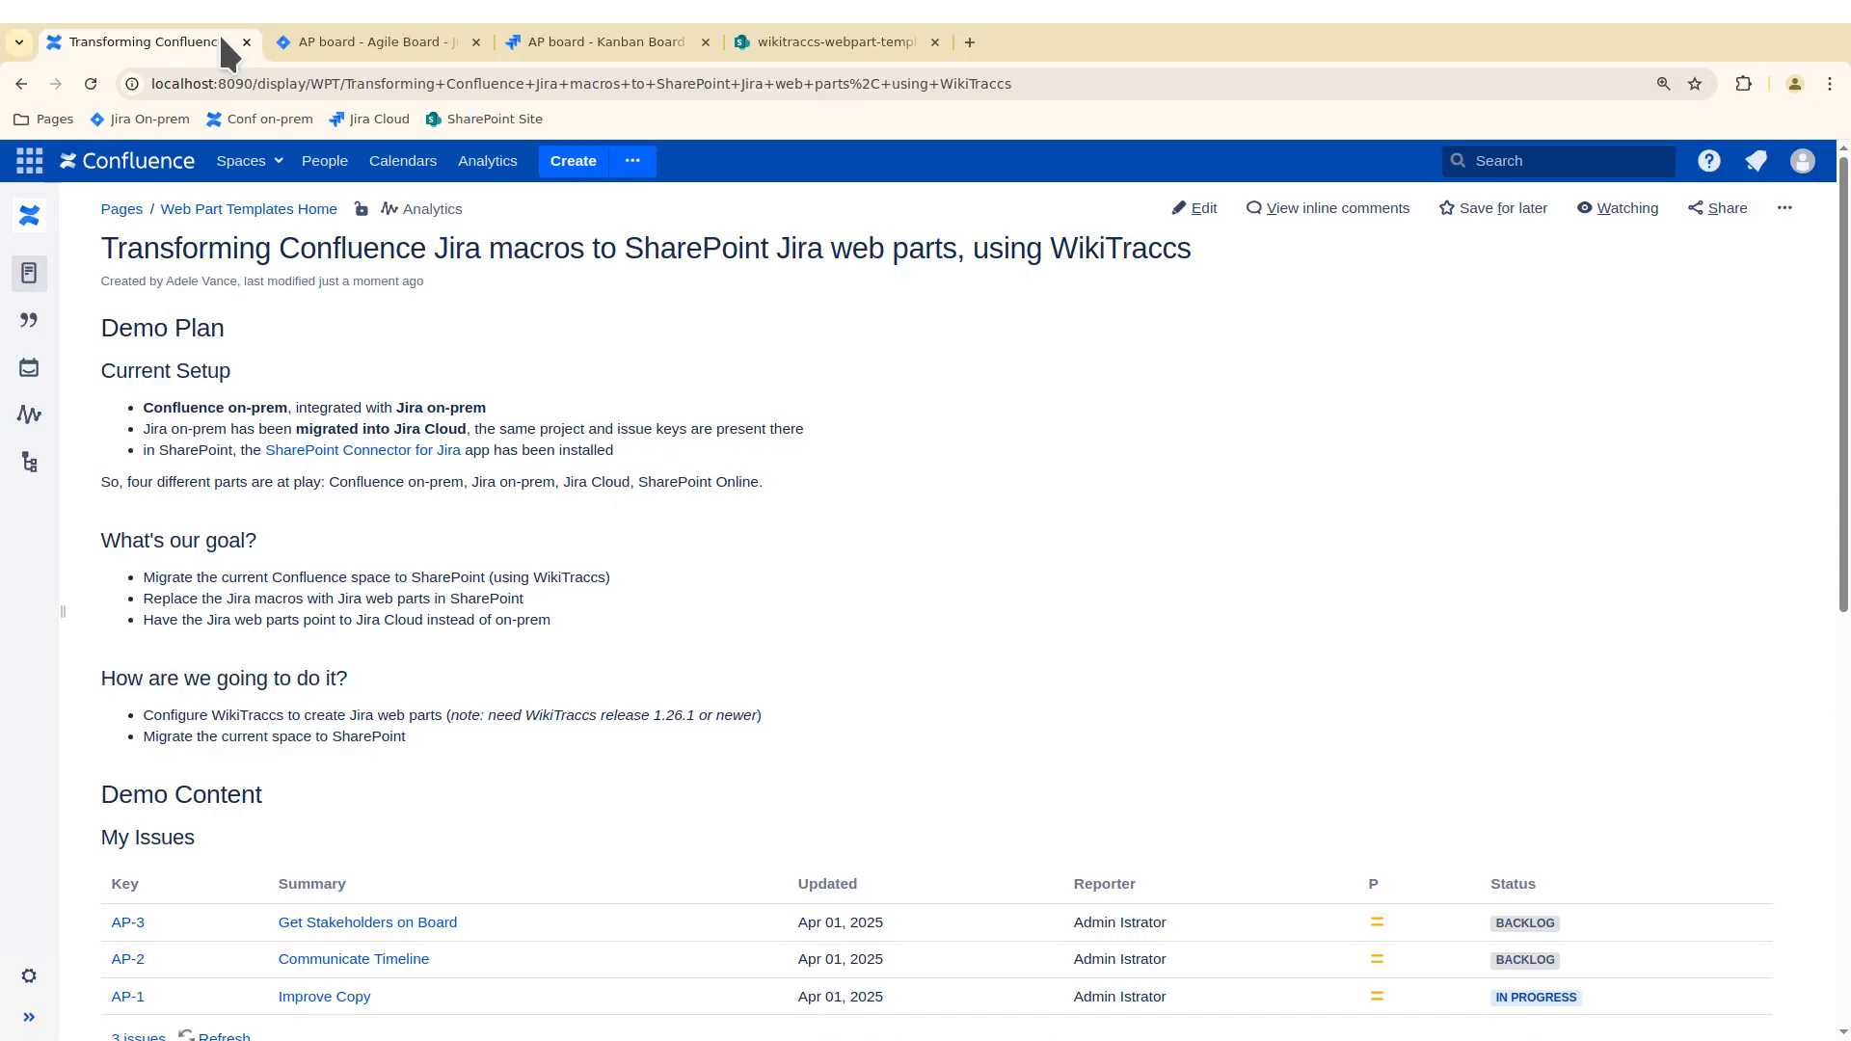
middle_click(494, 120)
click(1064, 42)
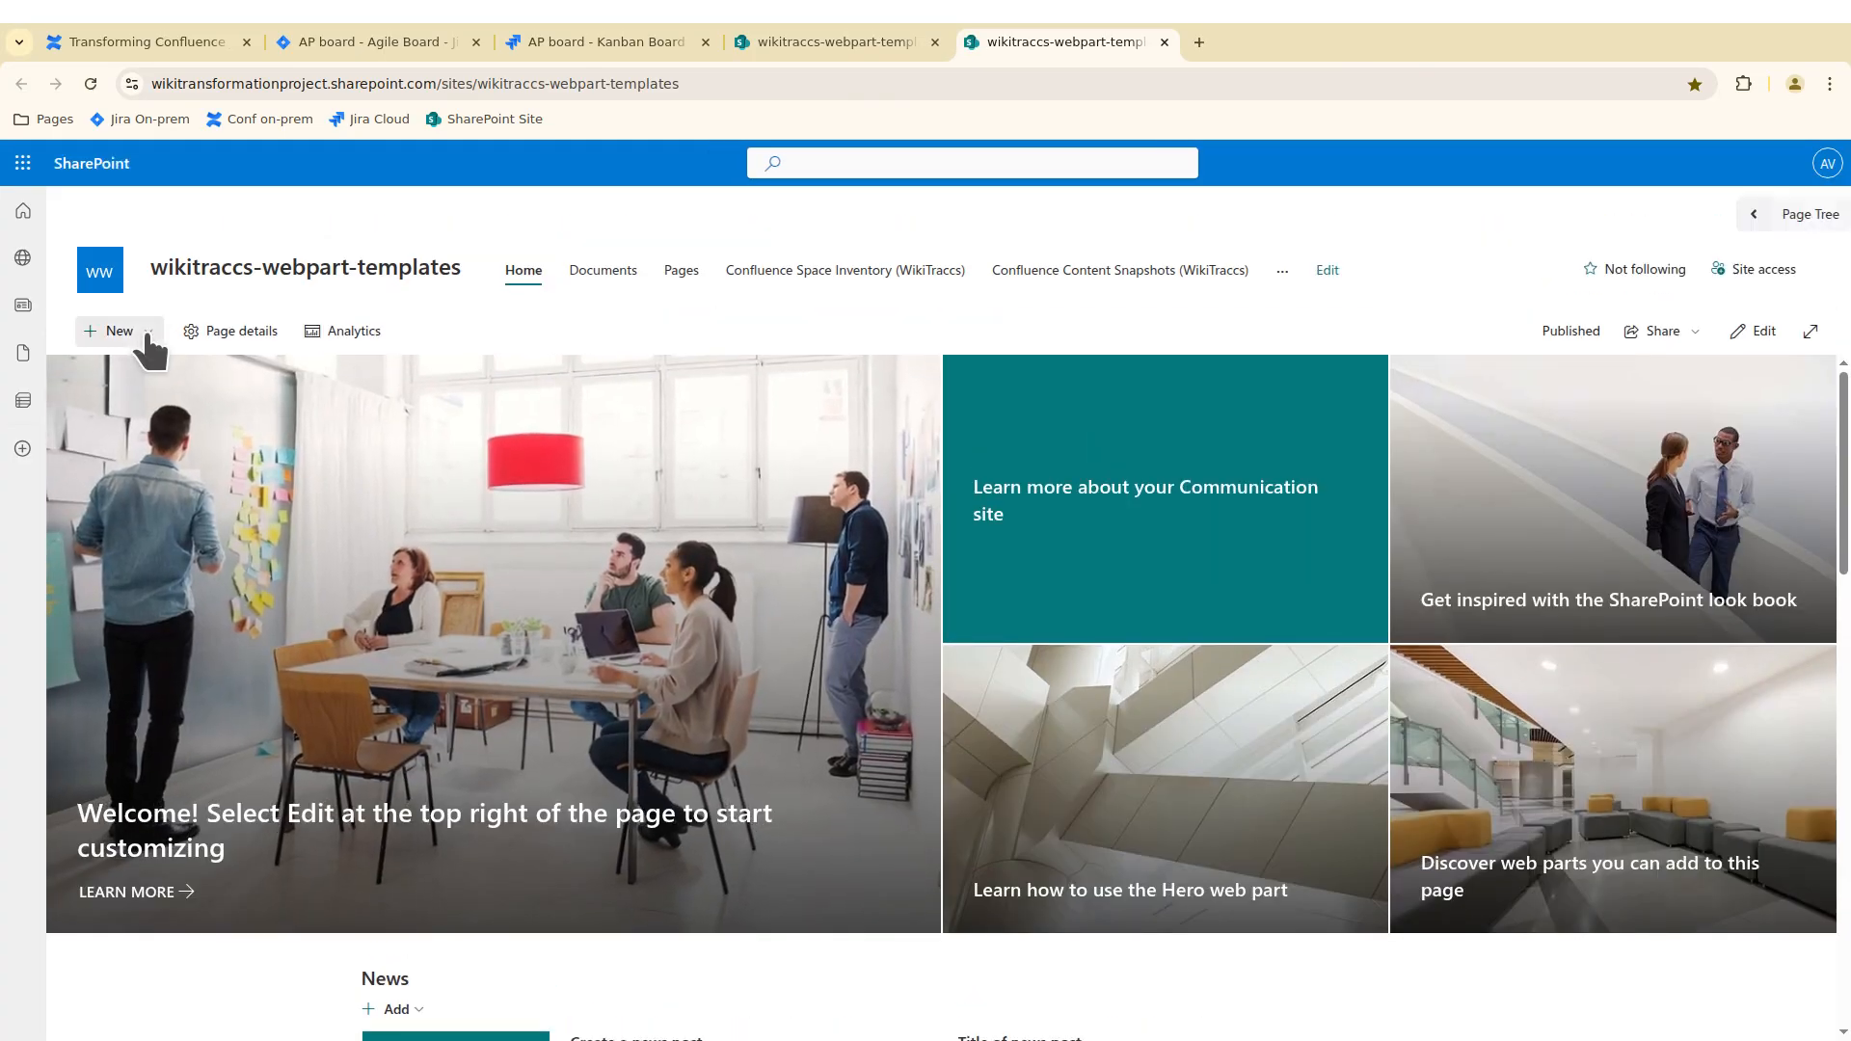
- Create a SharePoint page from the Blank template and title it "Jira webpart"
click(147, 341)
click(149, 449)
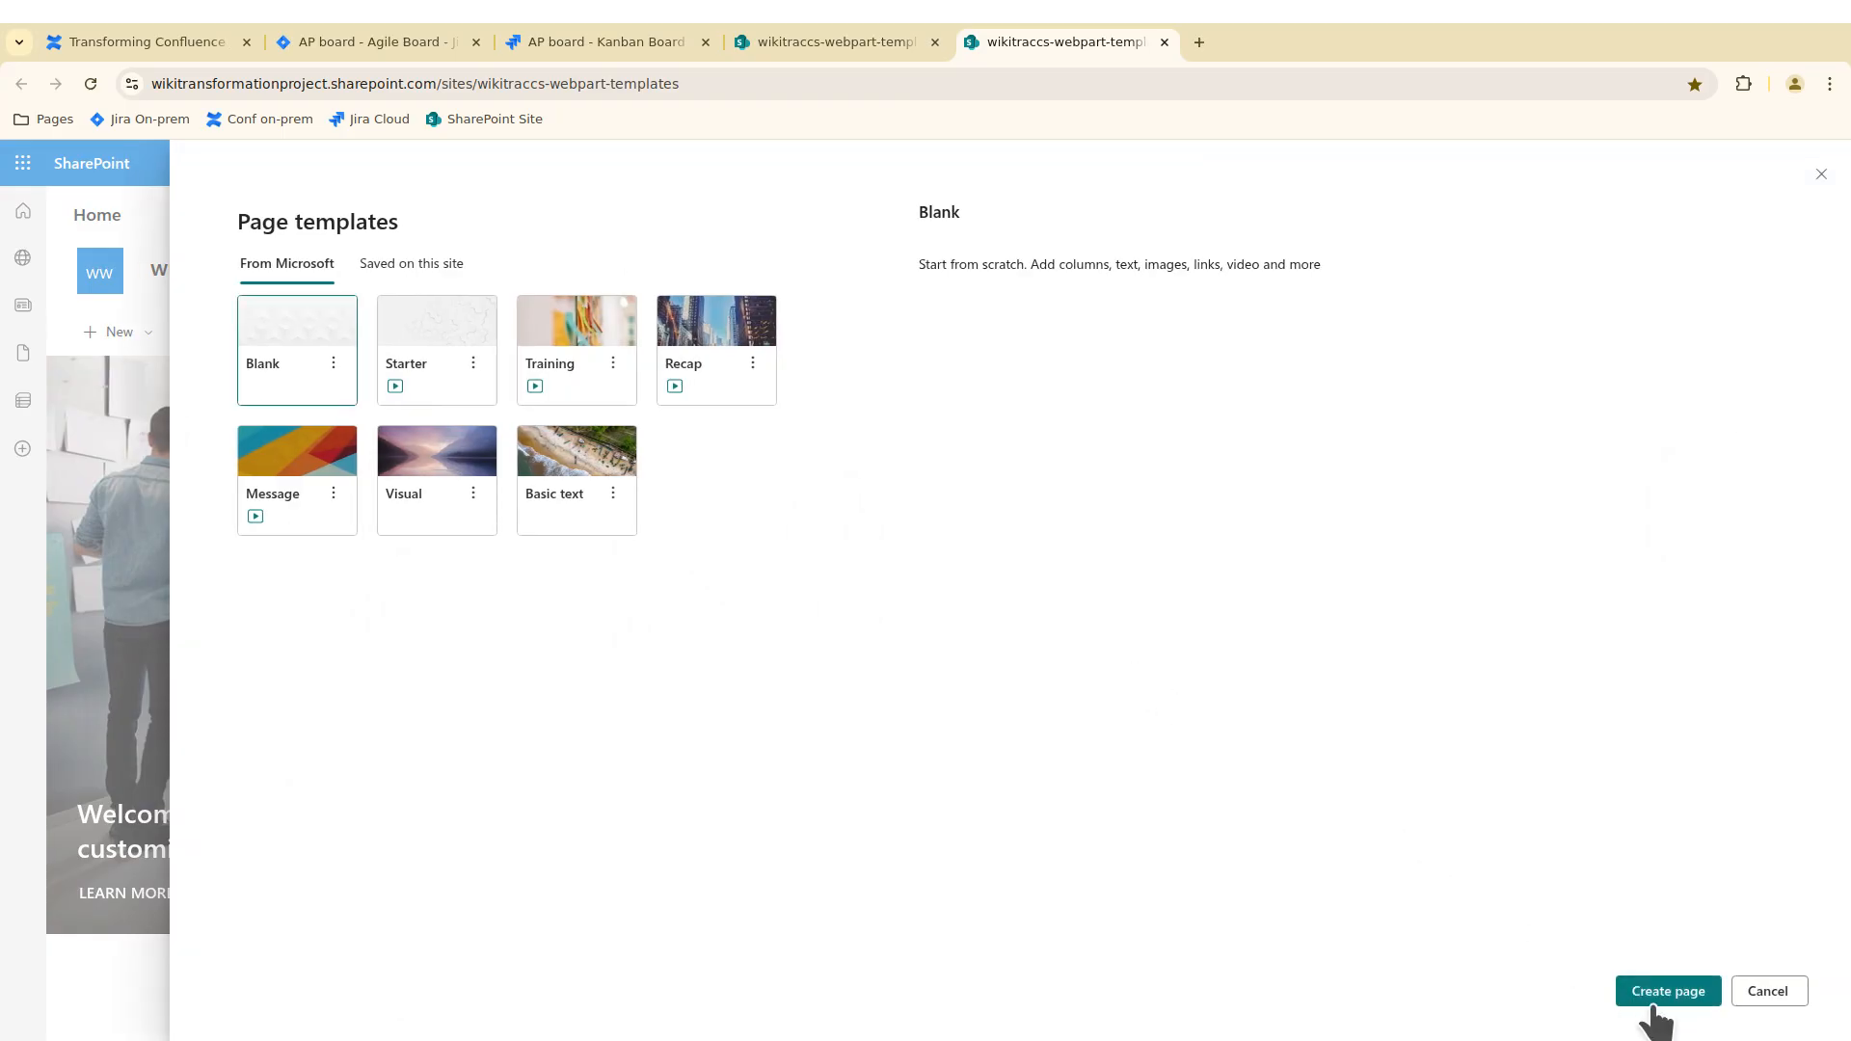
click(1669, 1002)
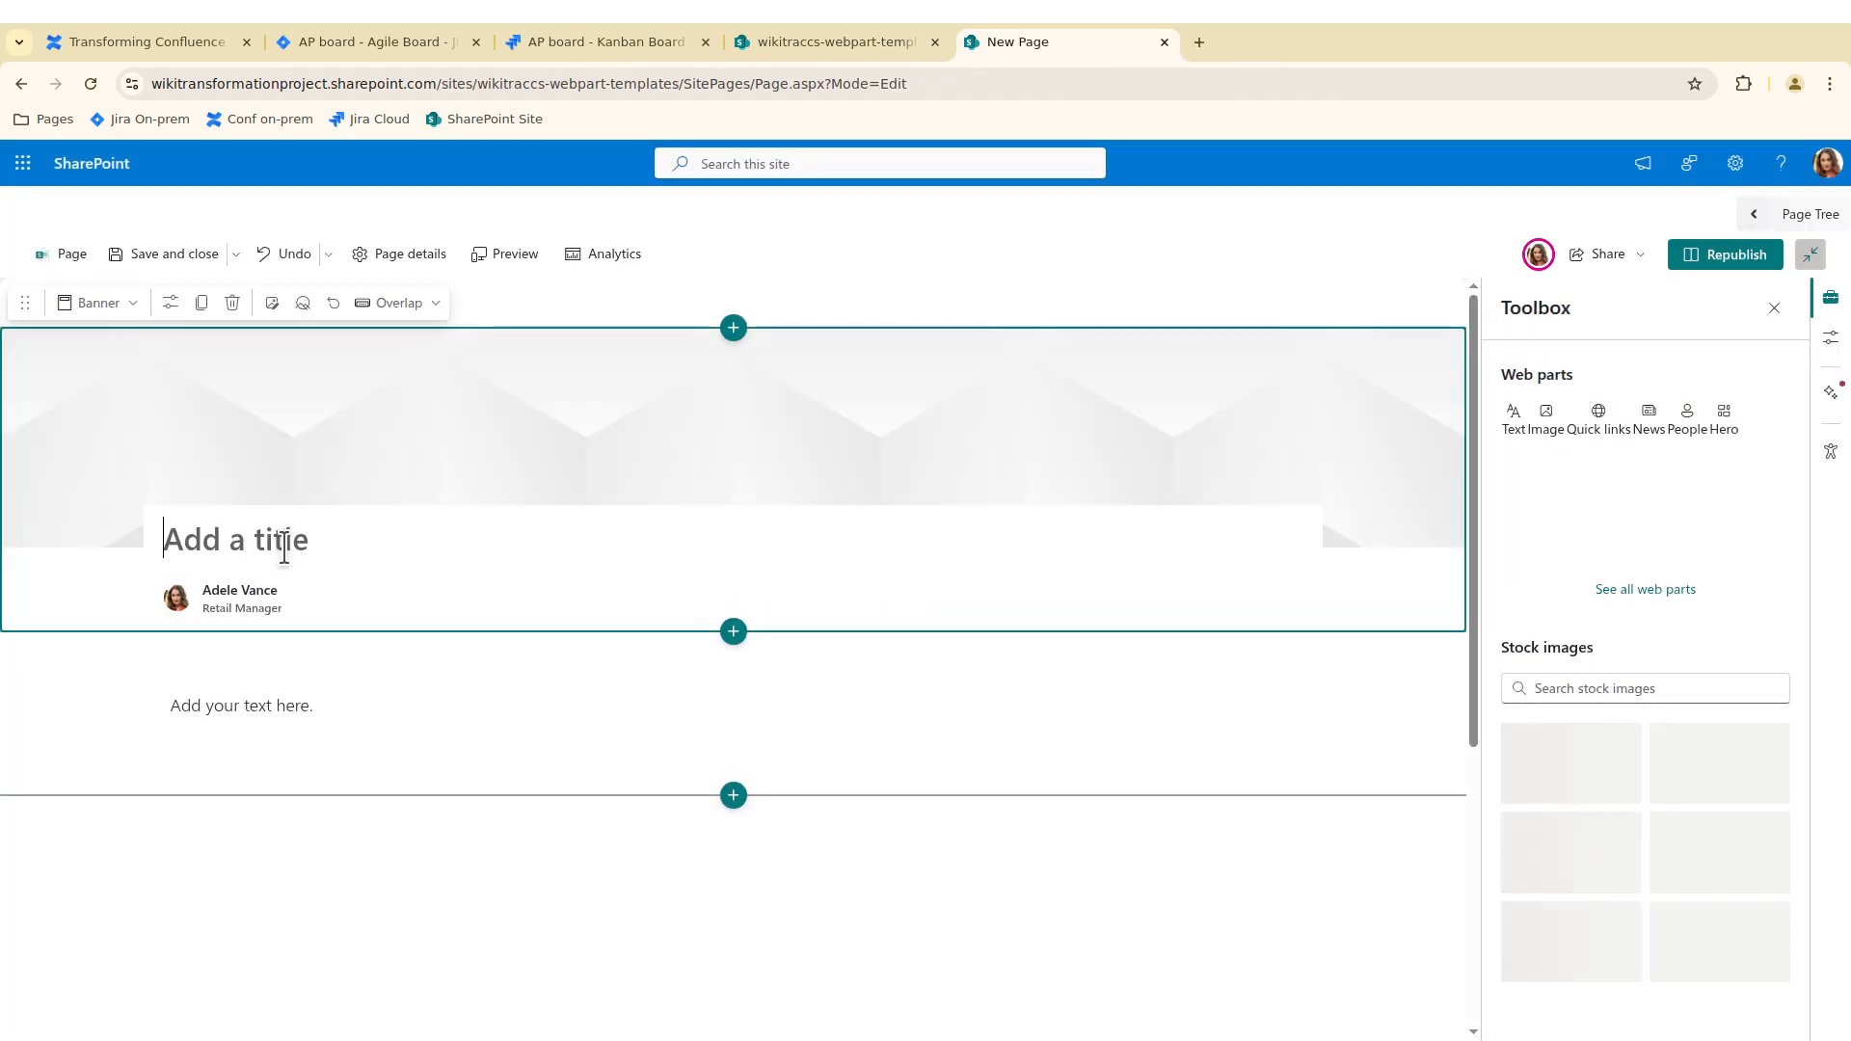
text(Jira web)
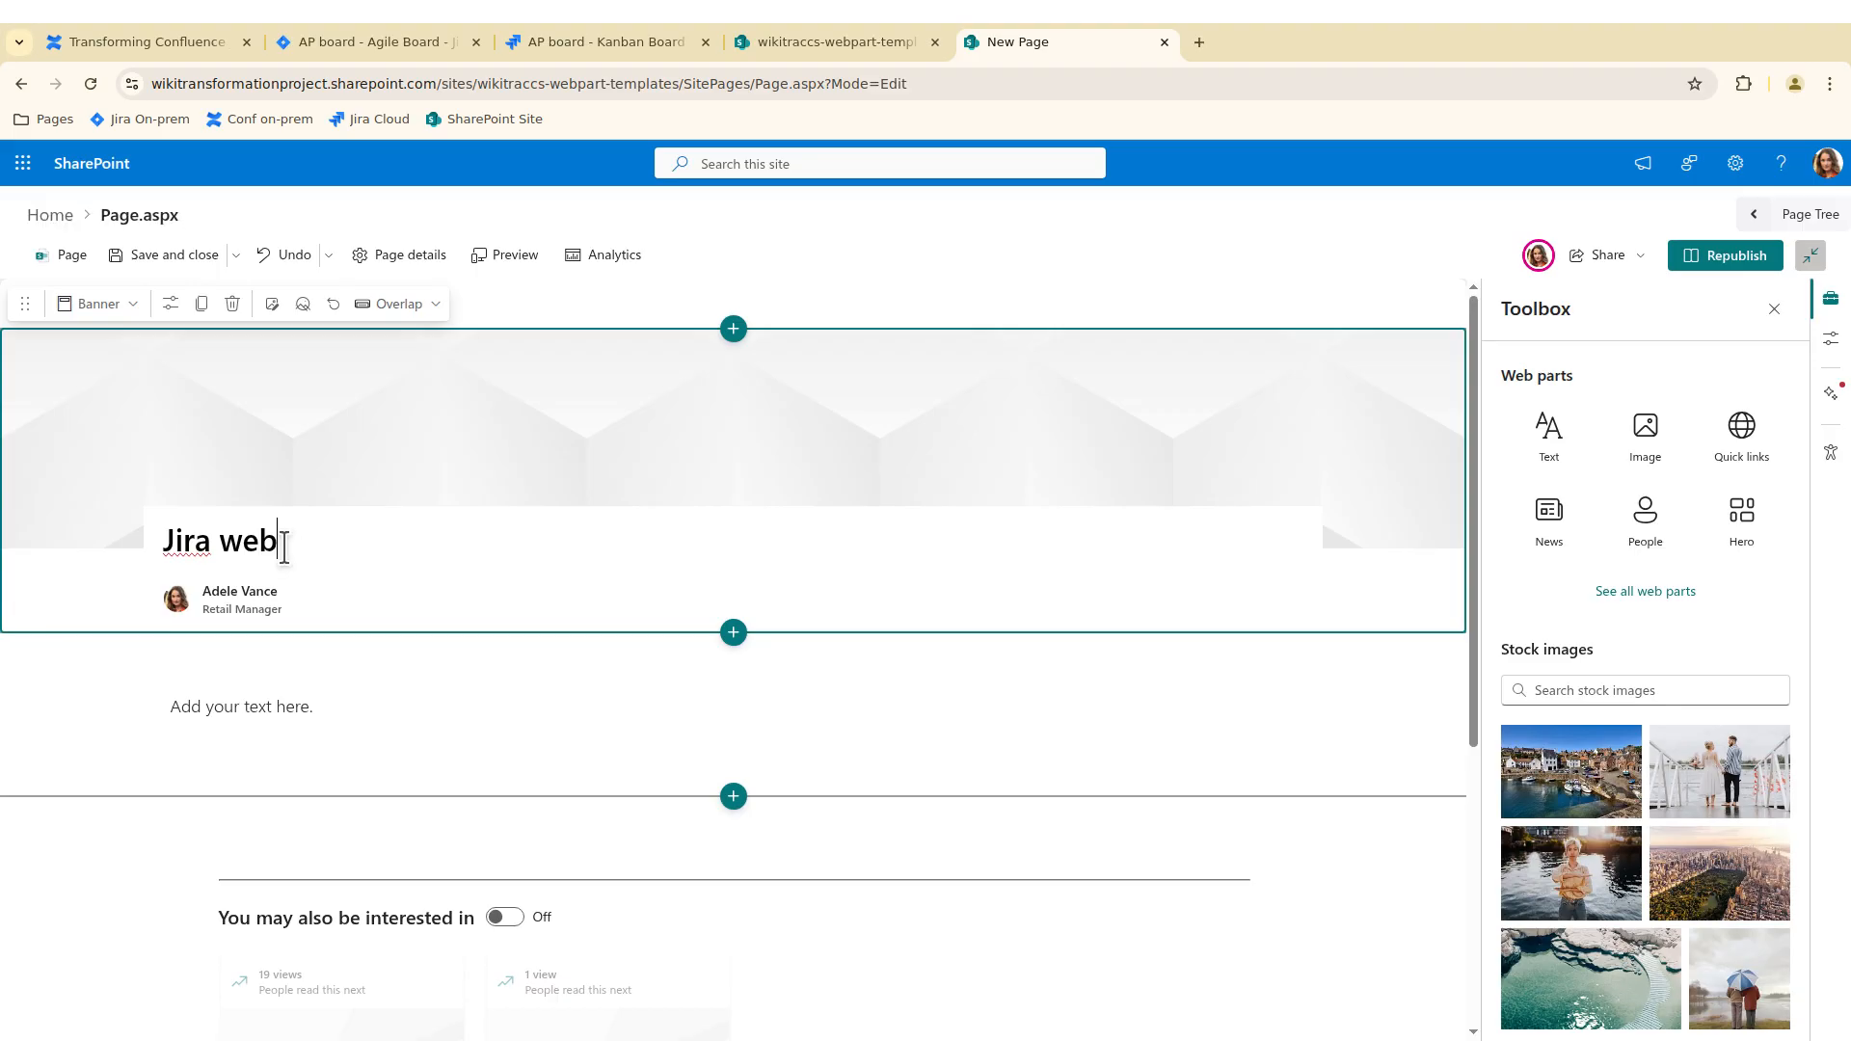
text(part)
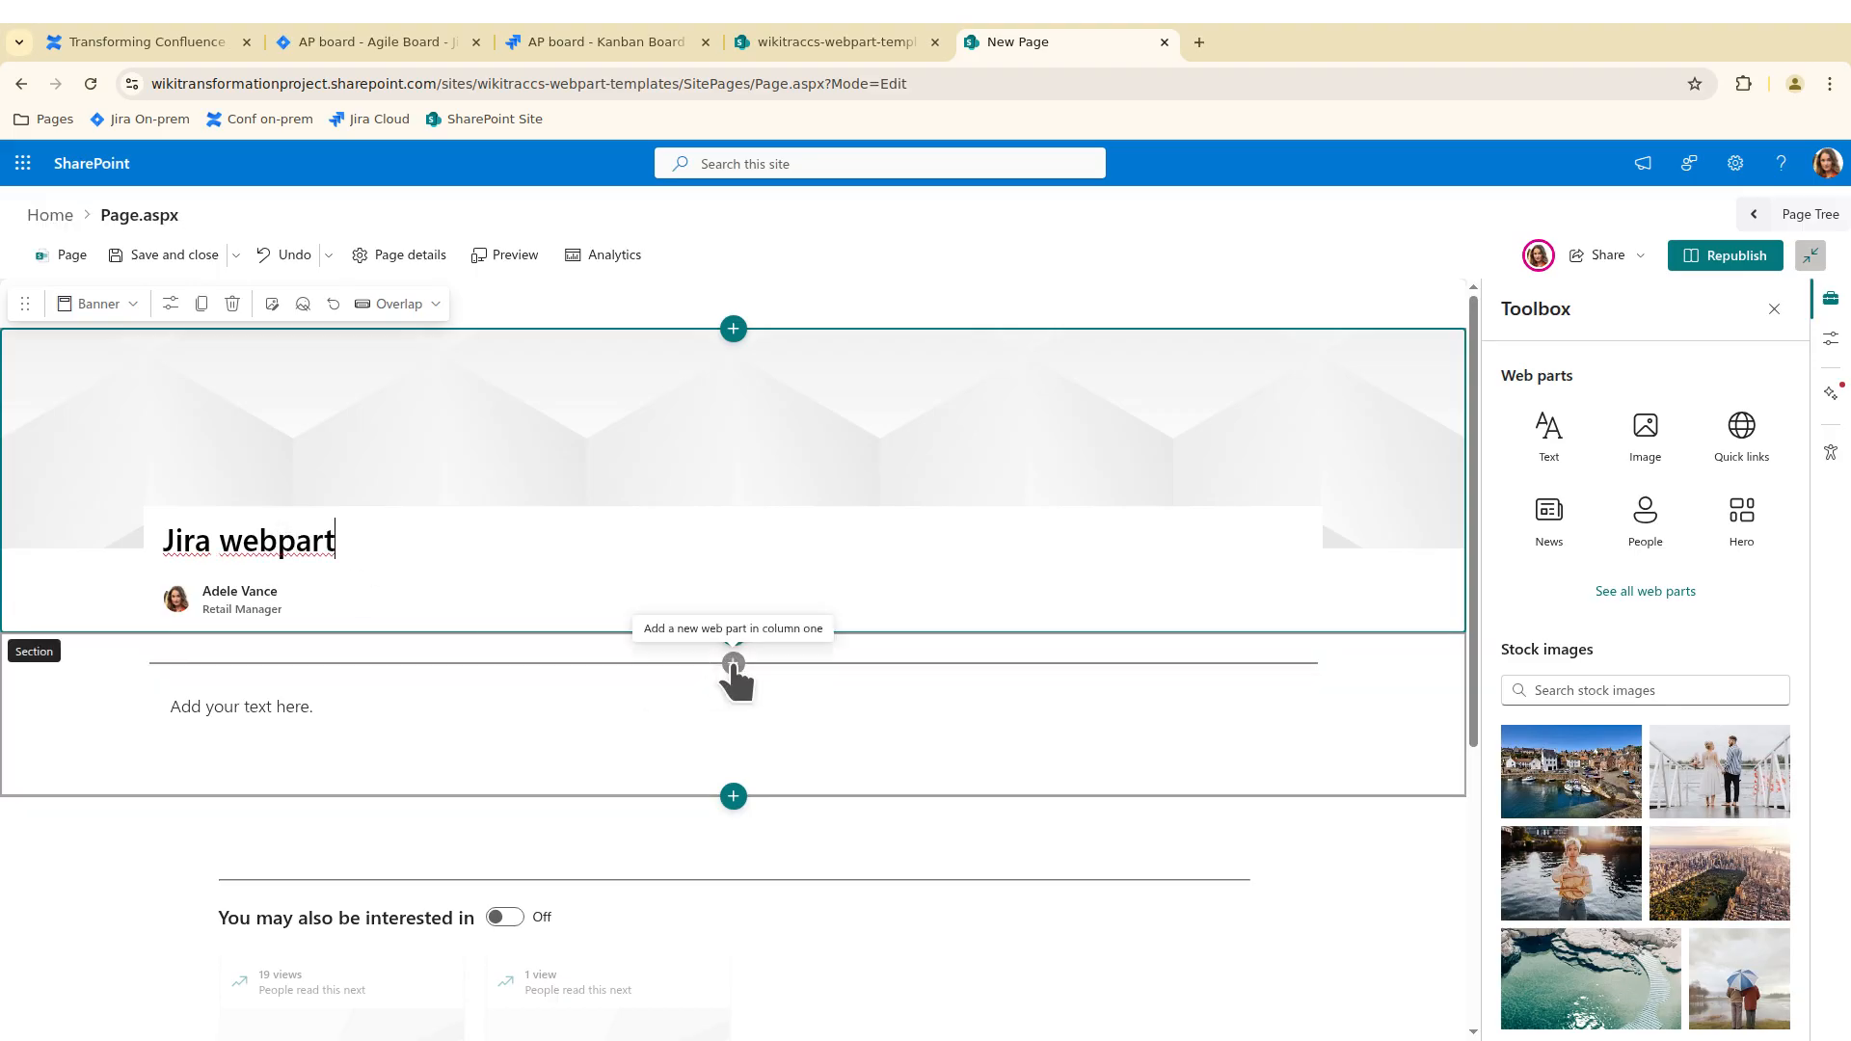
- Add a Jira Issues & Filters web part to the section below the page title
click(734, 665)
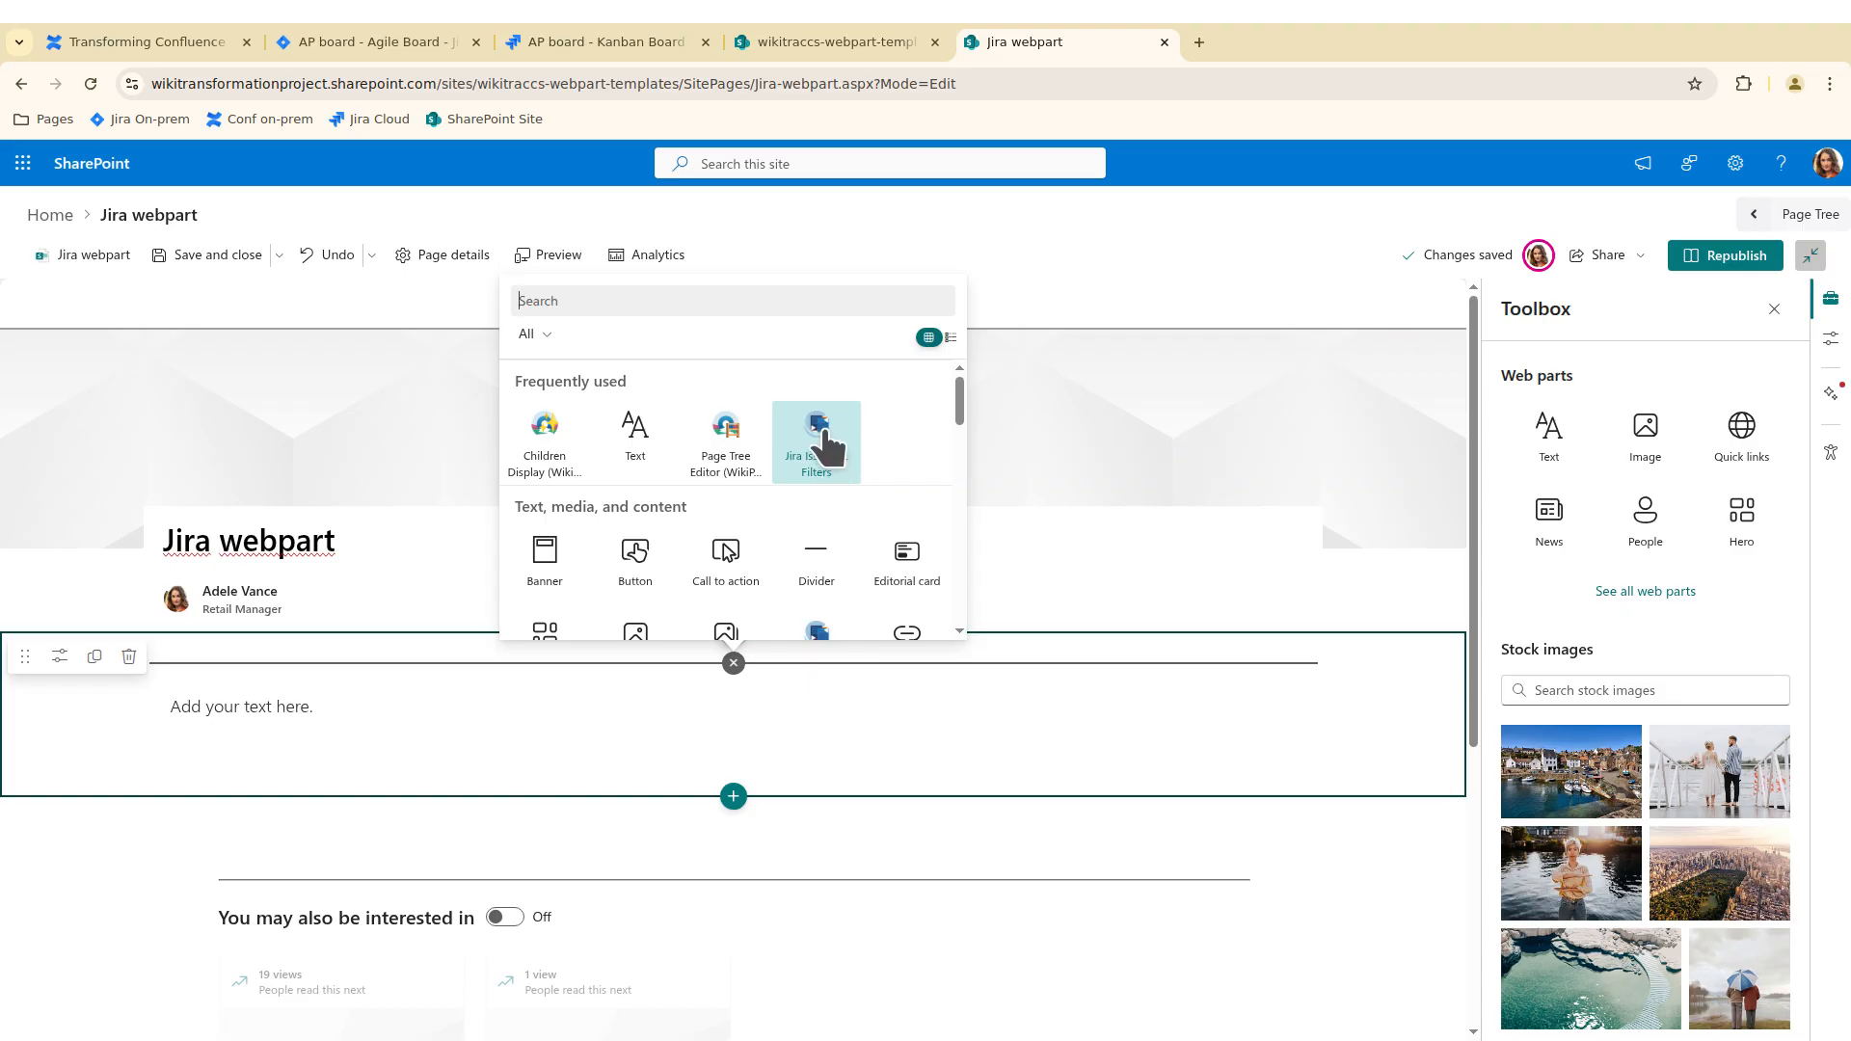
click(820, 441)
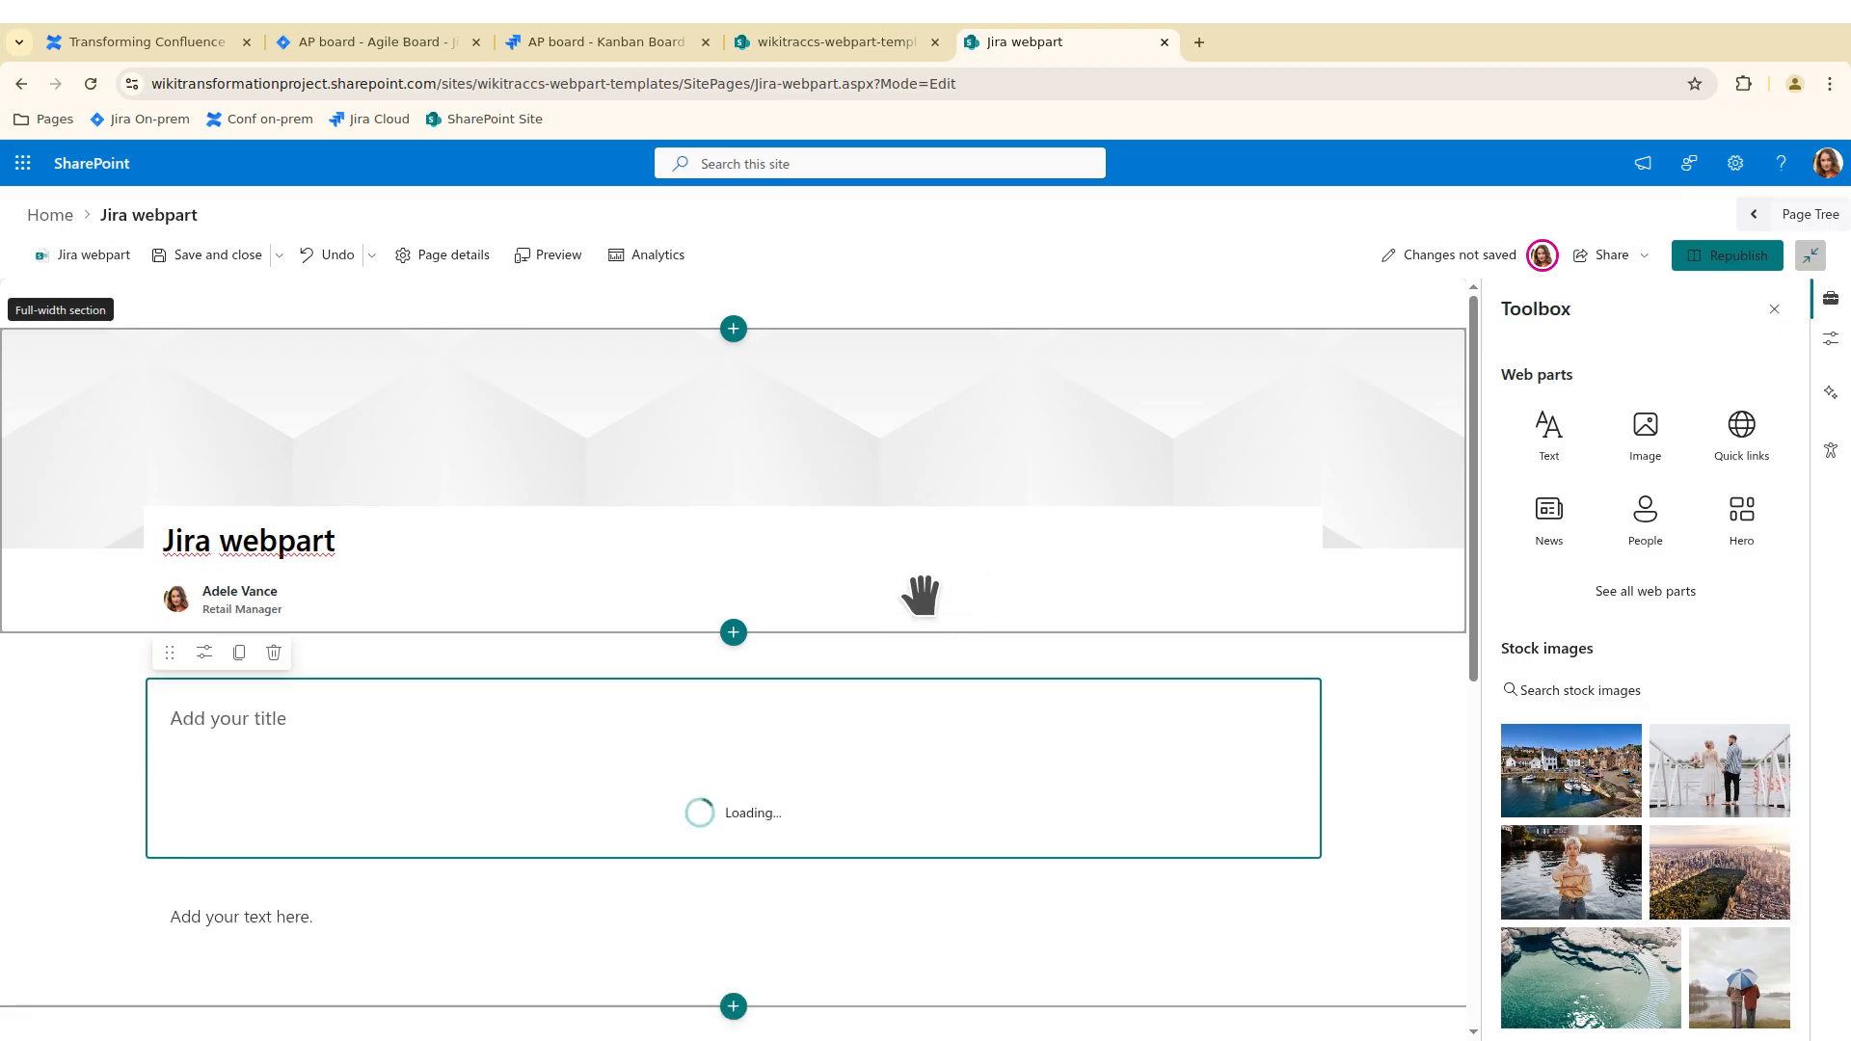
scroll(950, 619, down, 2)
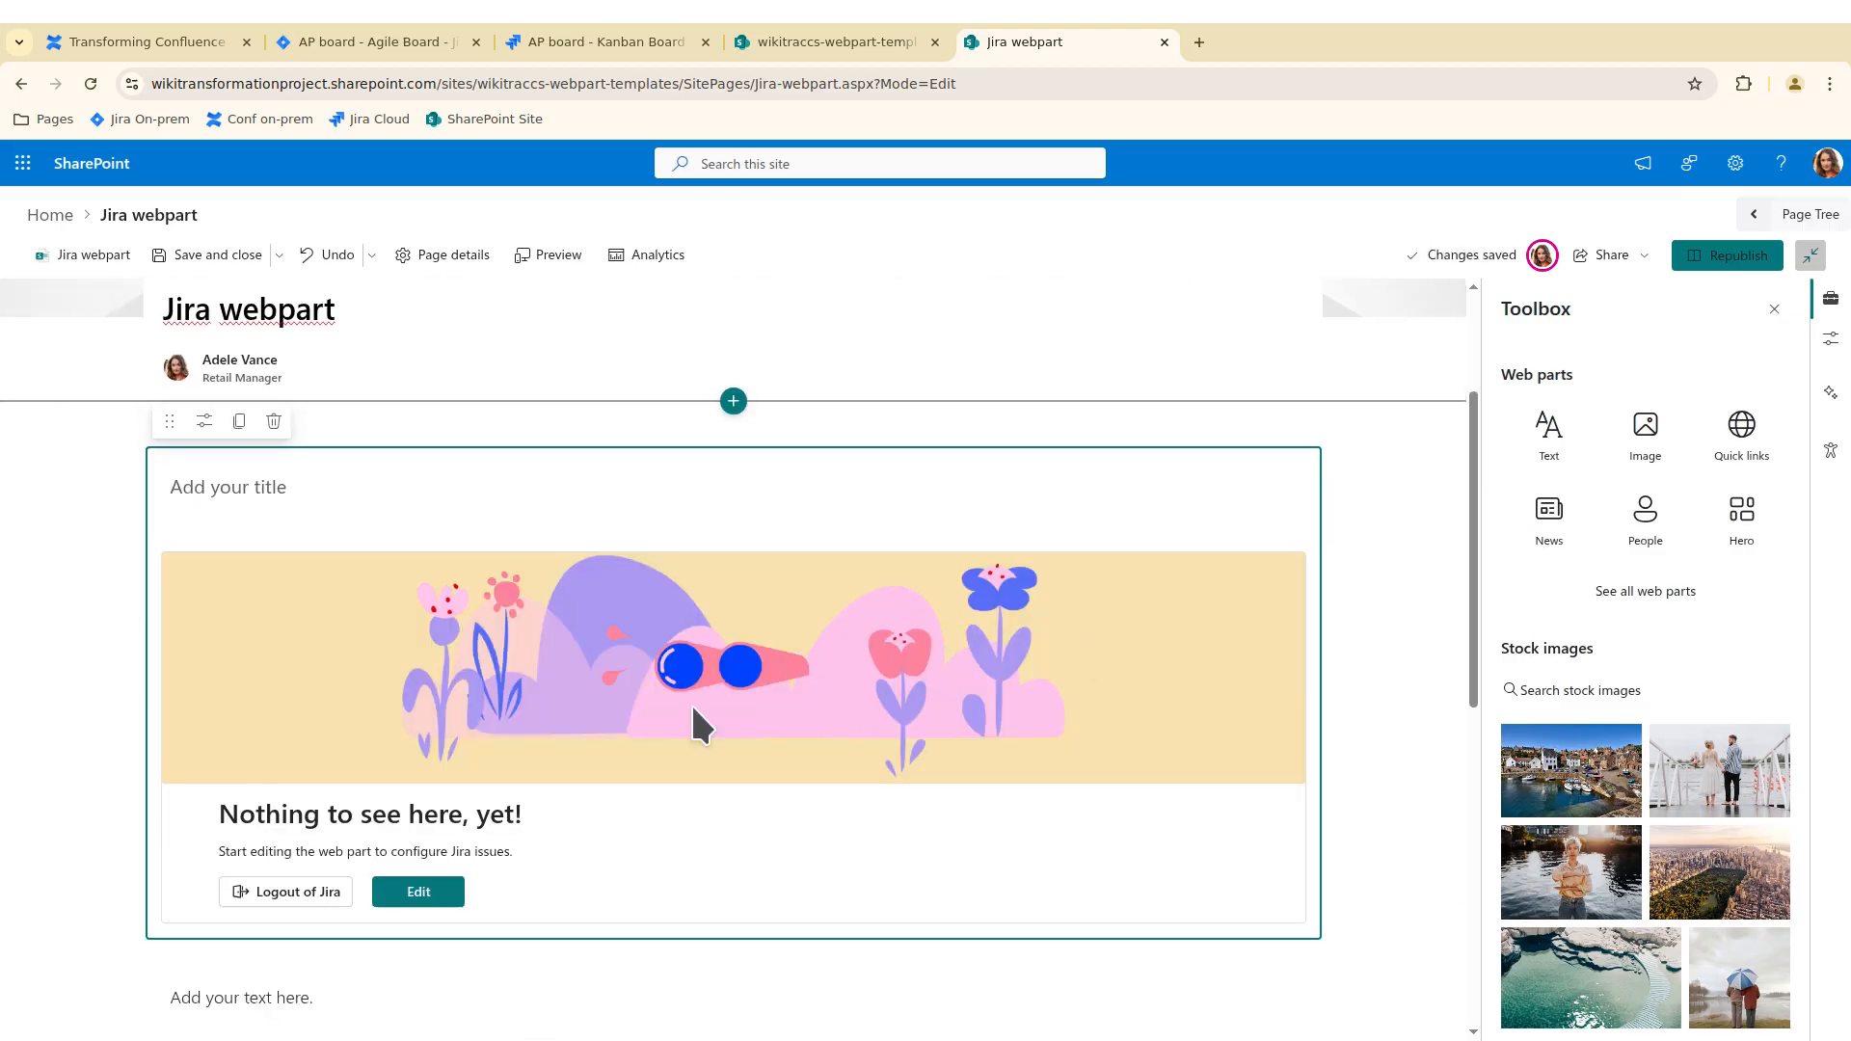
- Filter the Jira web part with the JQL term project=AP, apply the result and republish the page
click(203, 424)
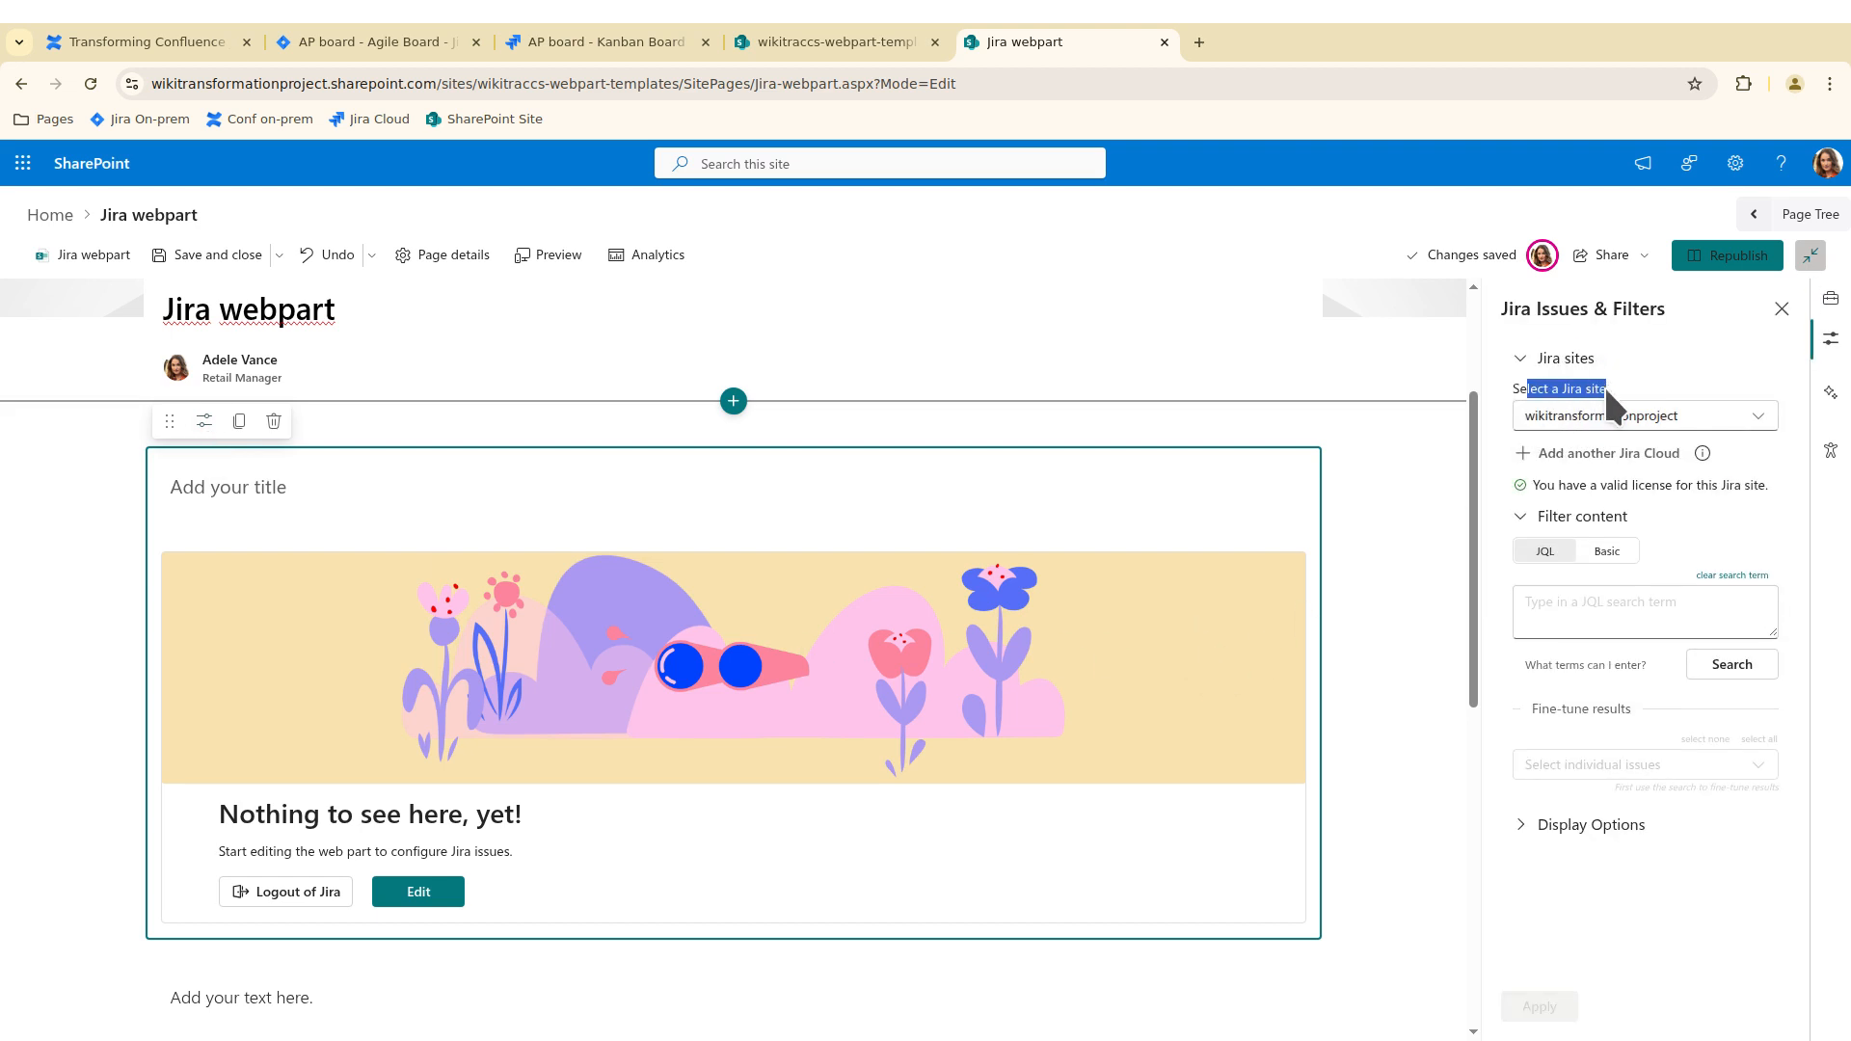
click(1647, 385)
click(1582, 604)
text(proj)
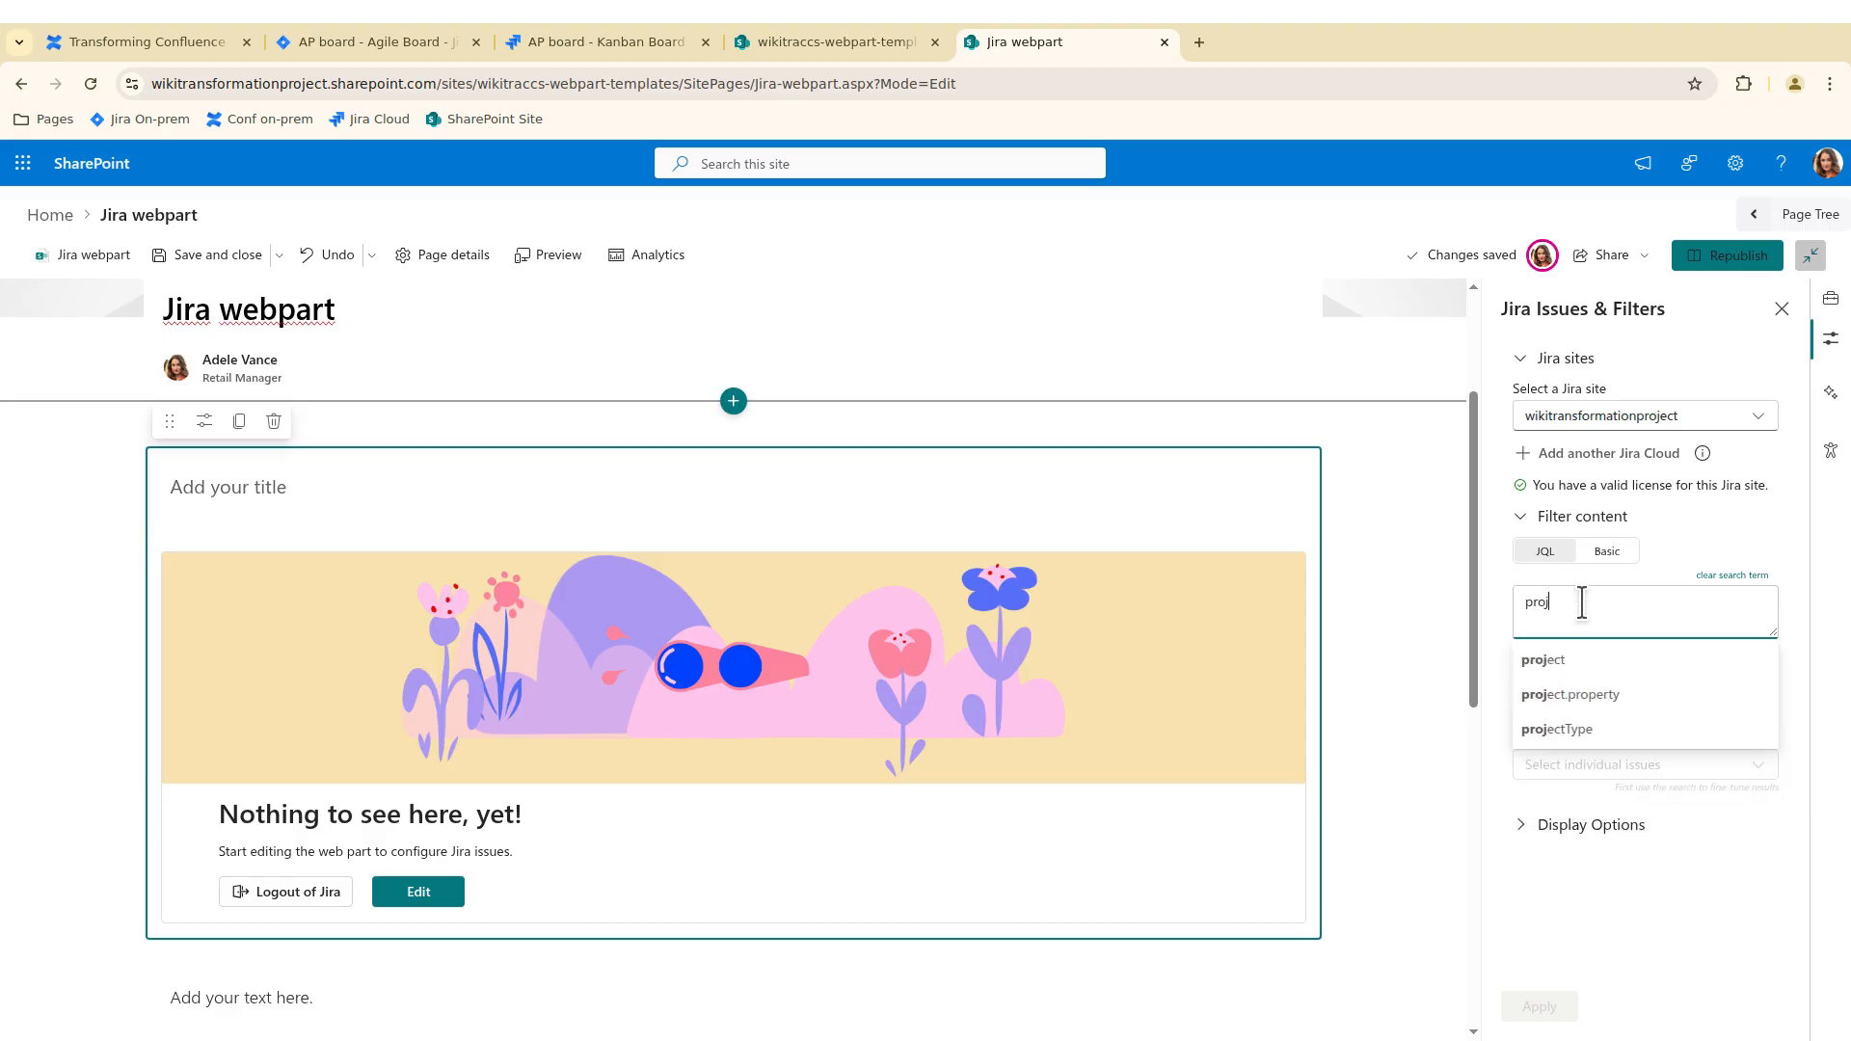
text(ect=)
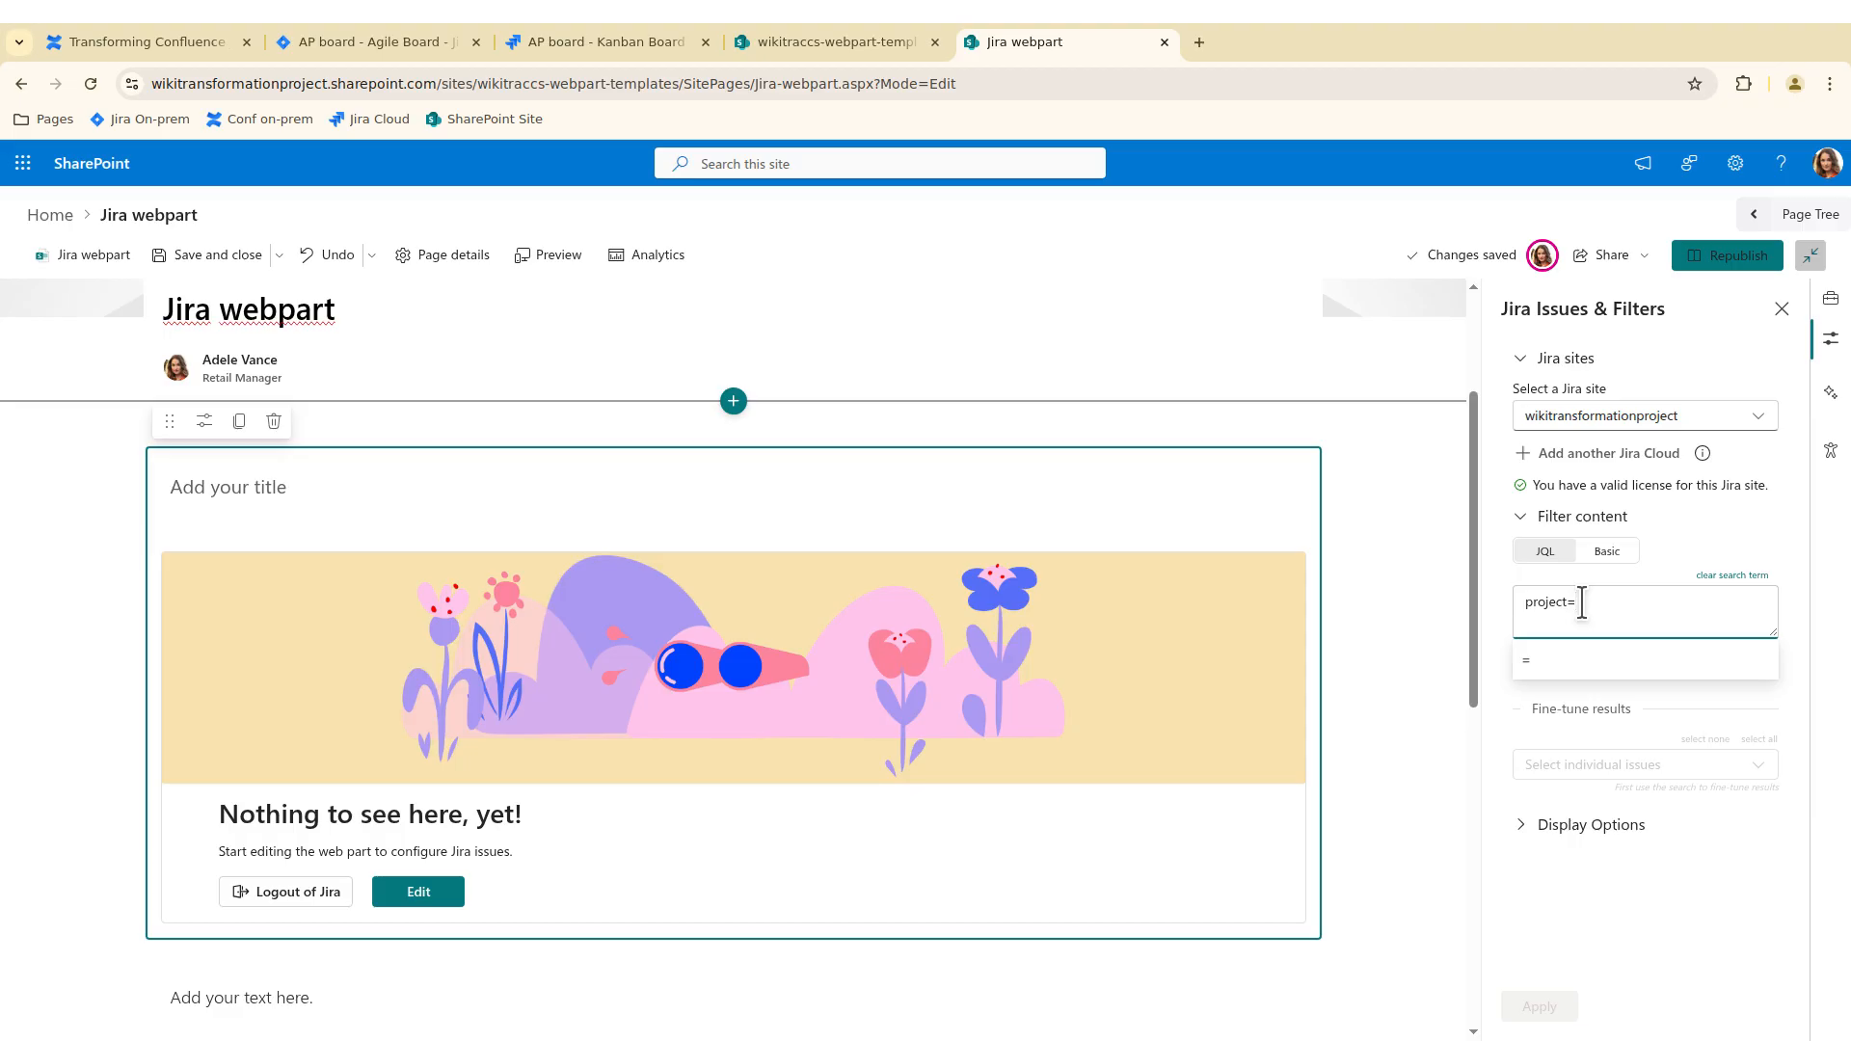
text(AP)
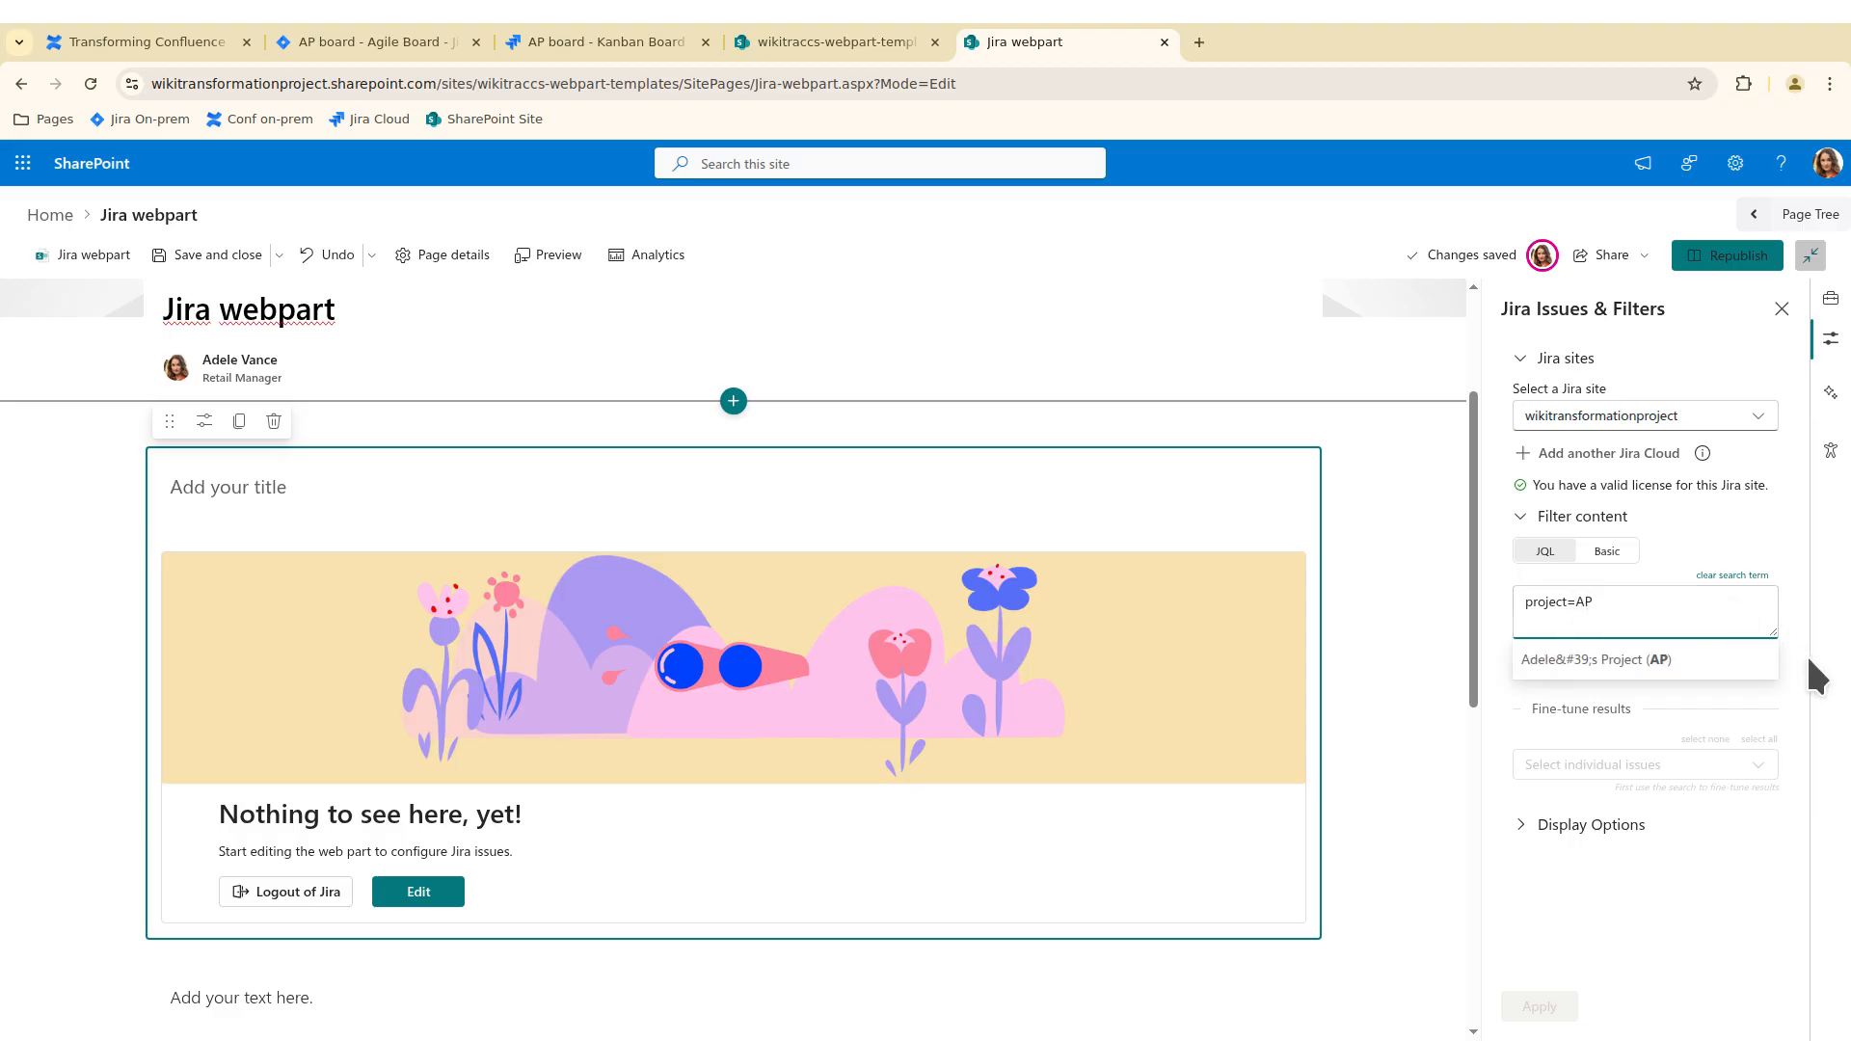
click(1761, 673)
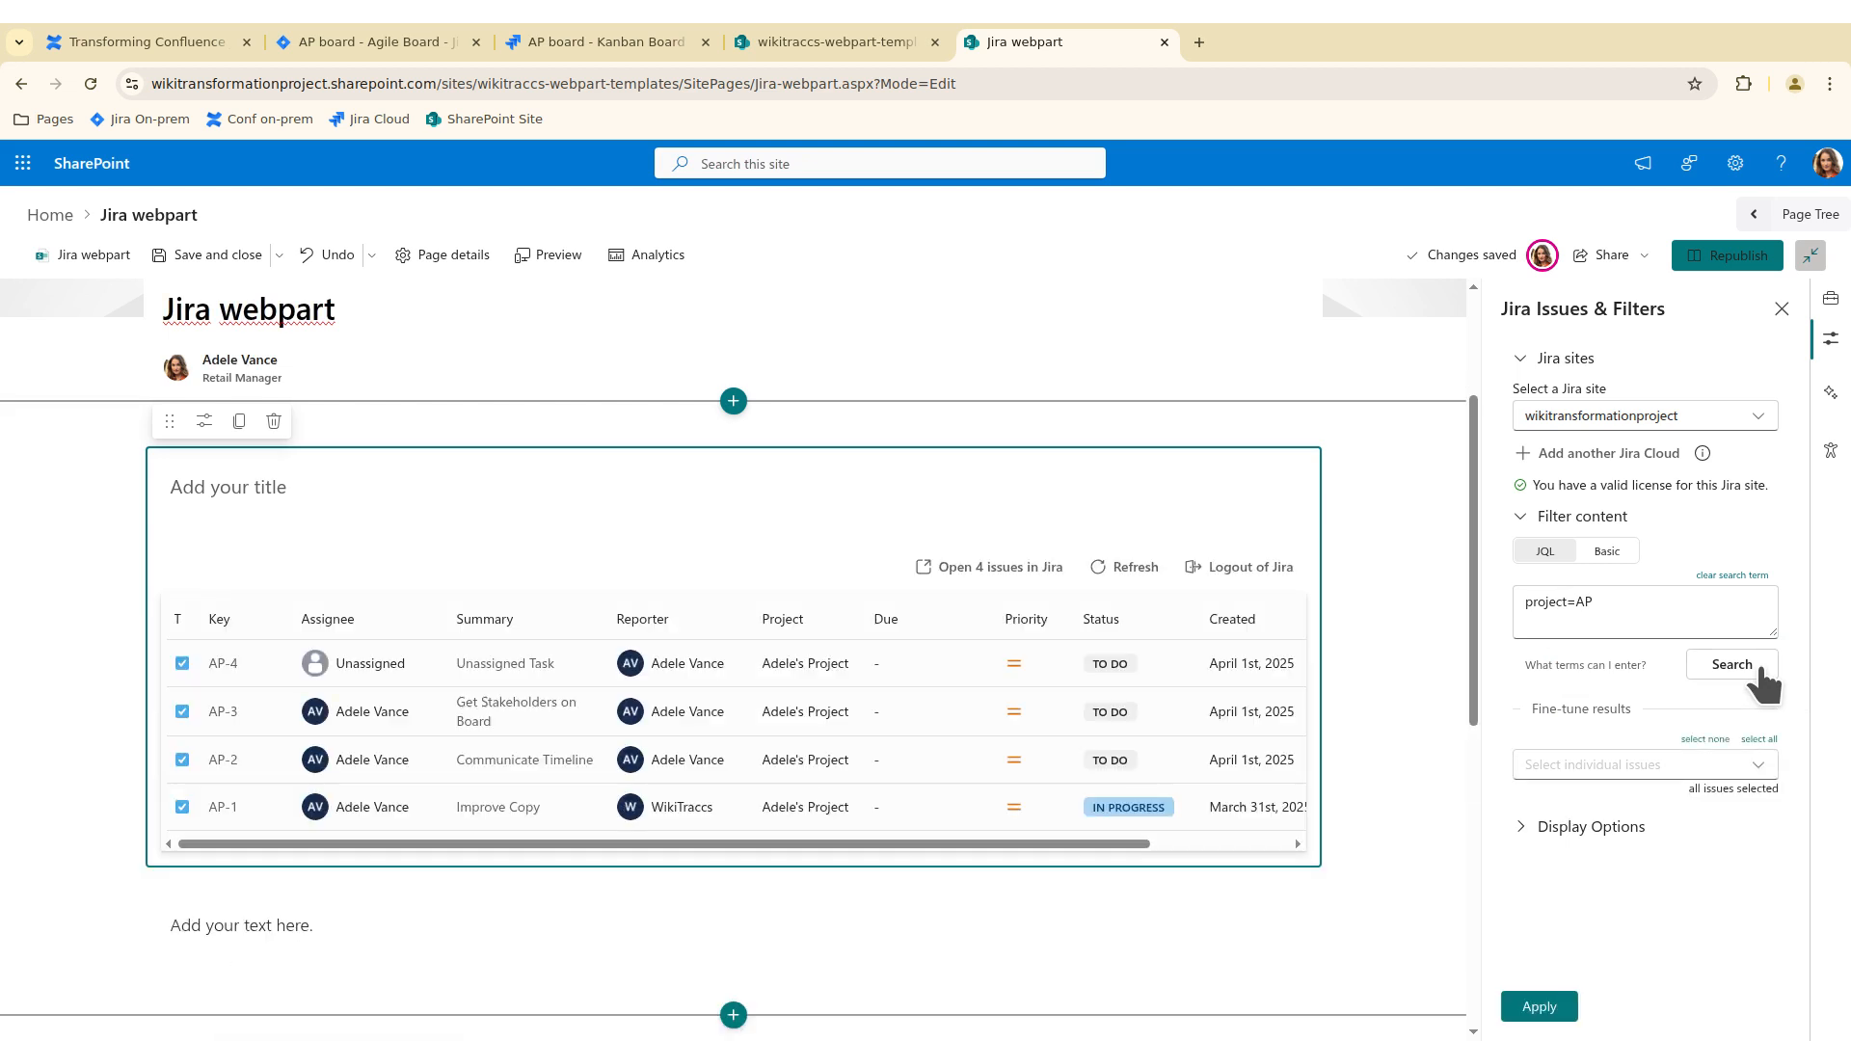
click(1557, 1013)
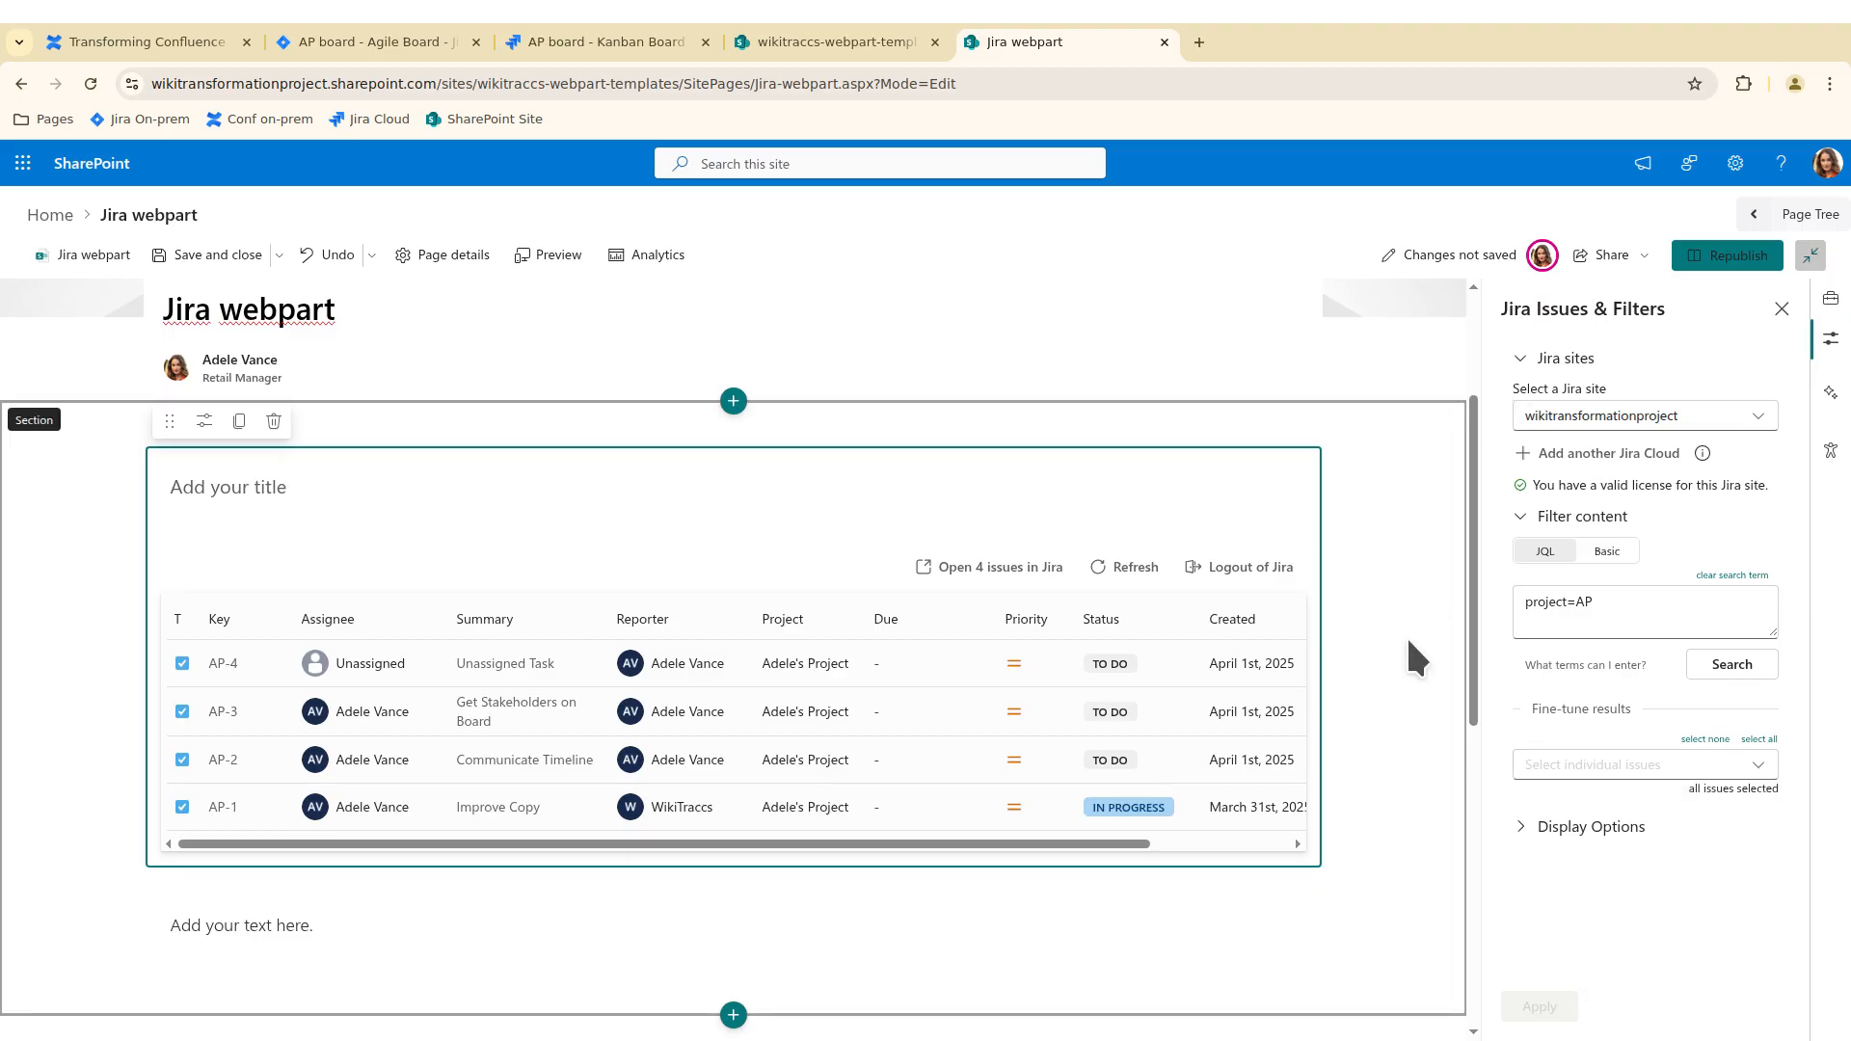
click(1741, 256)
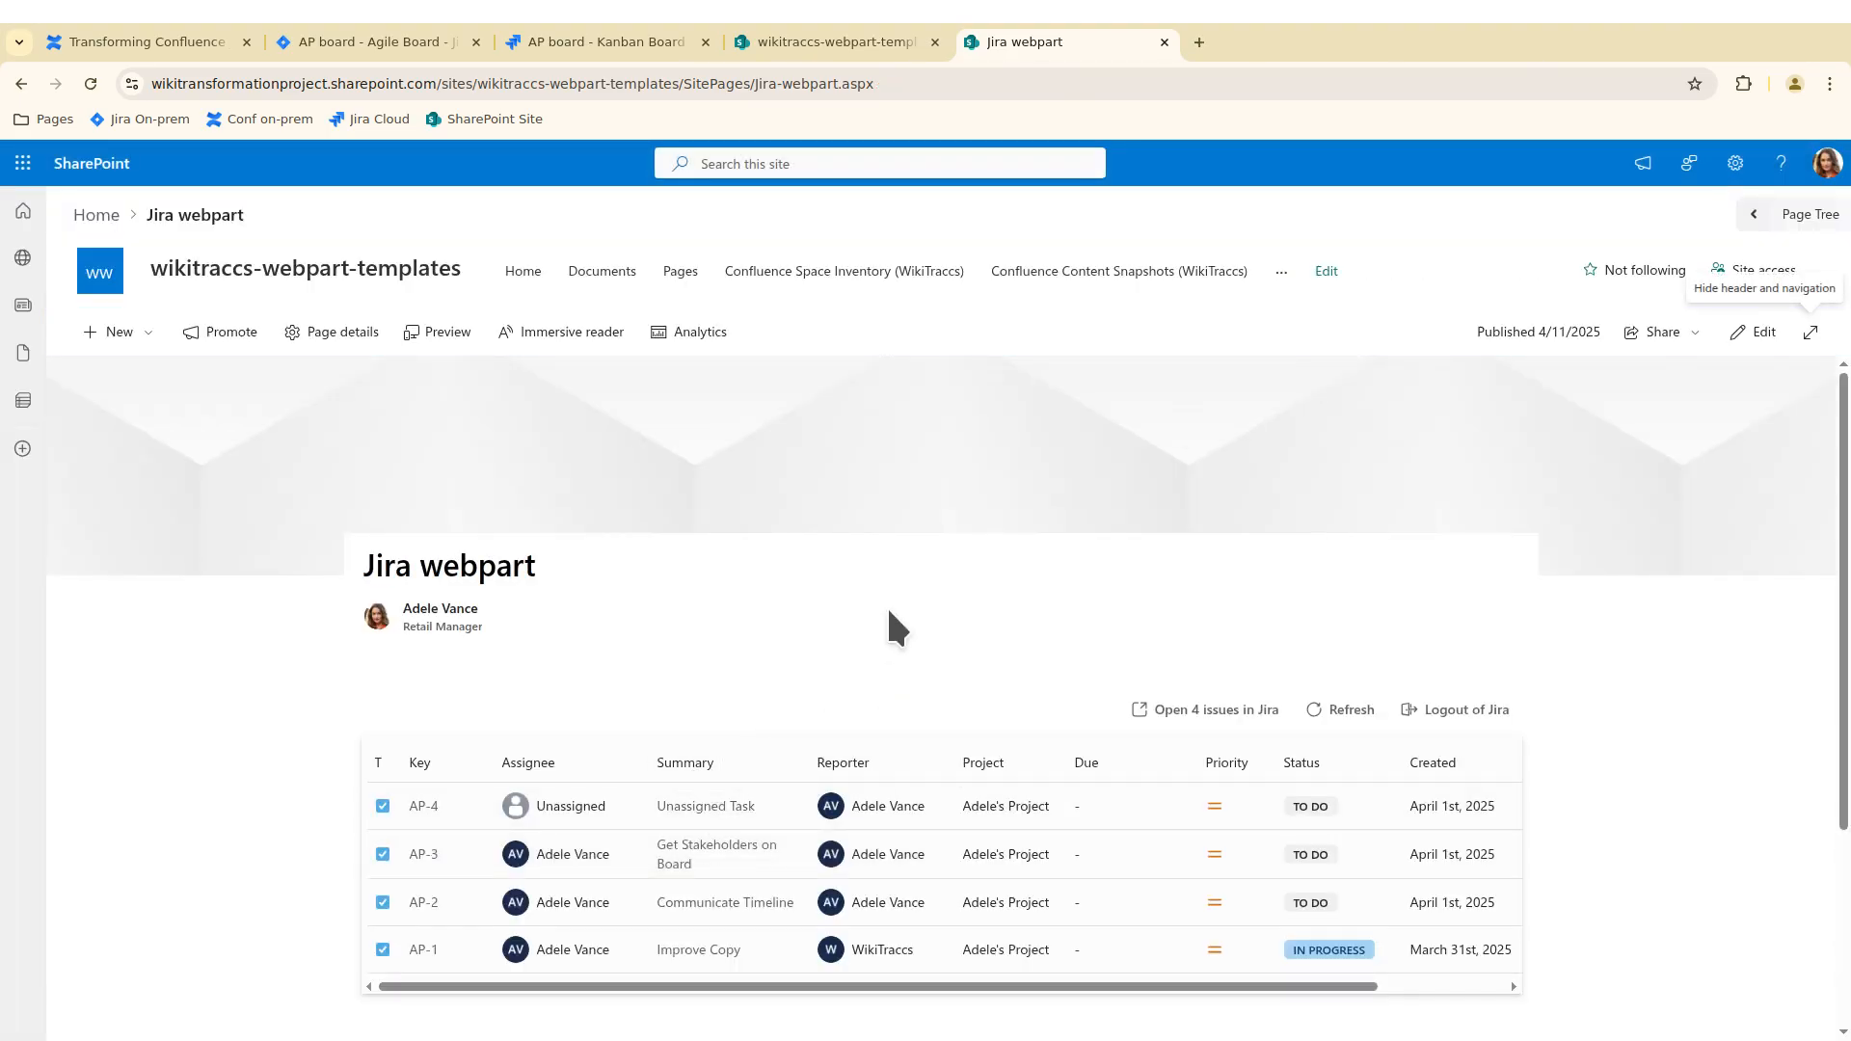
- Reload the Jira webpart page in maintenance mode by appending ?maintenancemode=true to its address
click(931, 83)
click(955, 83)
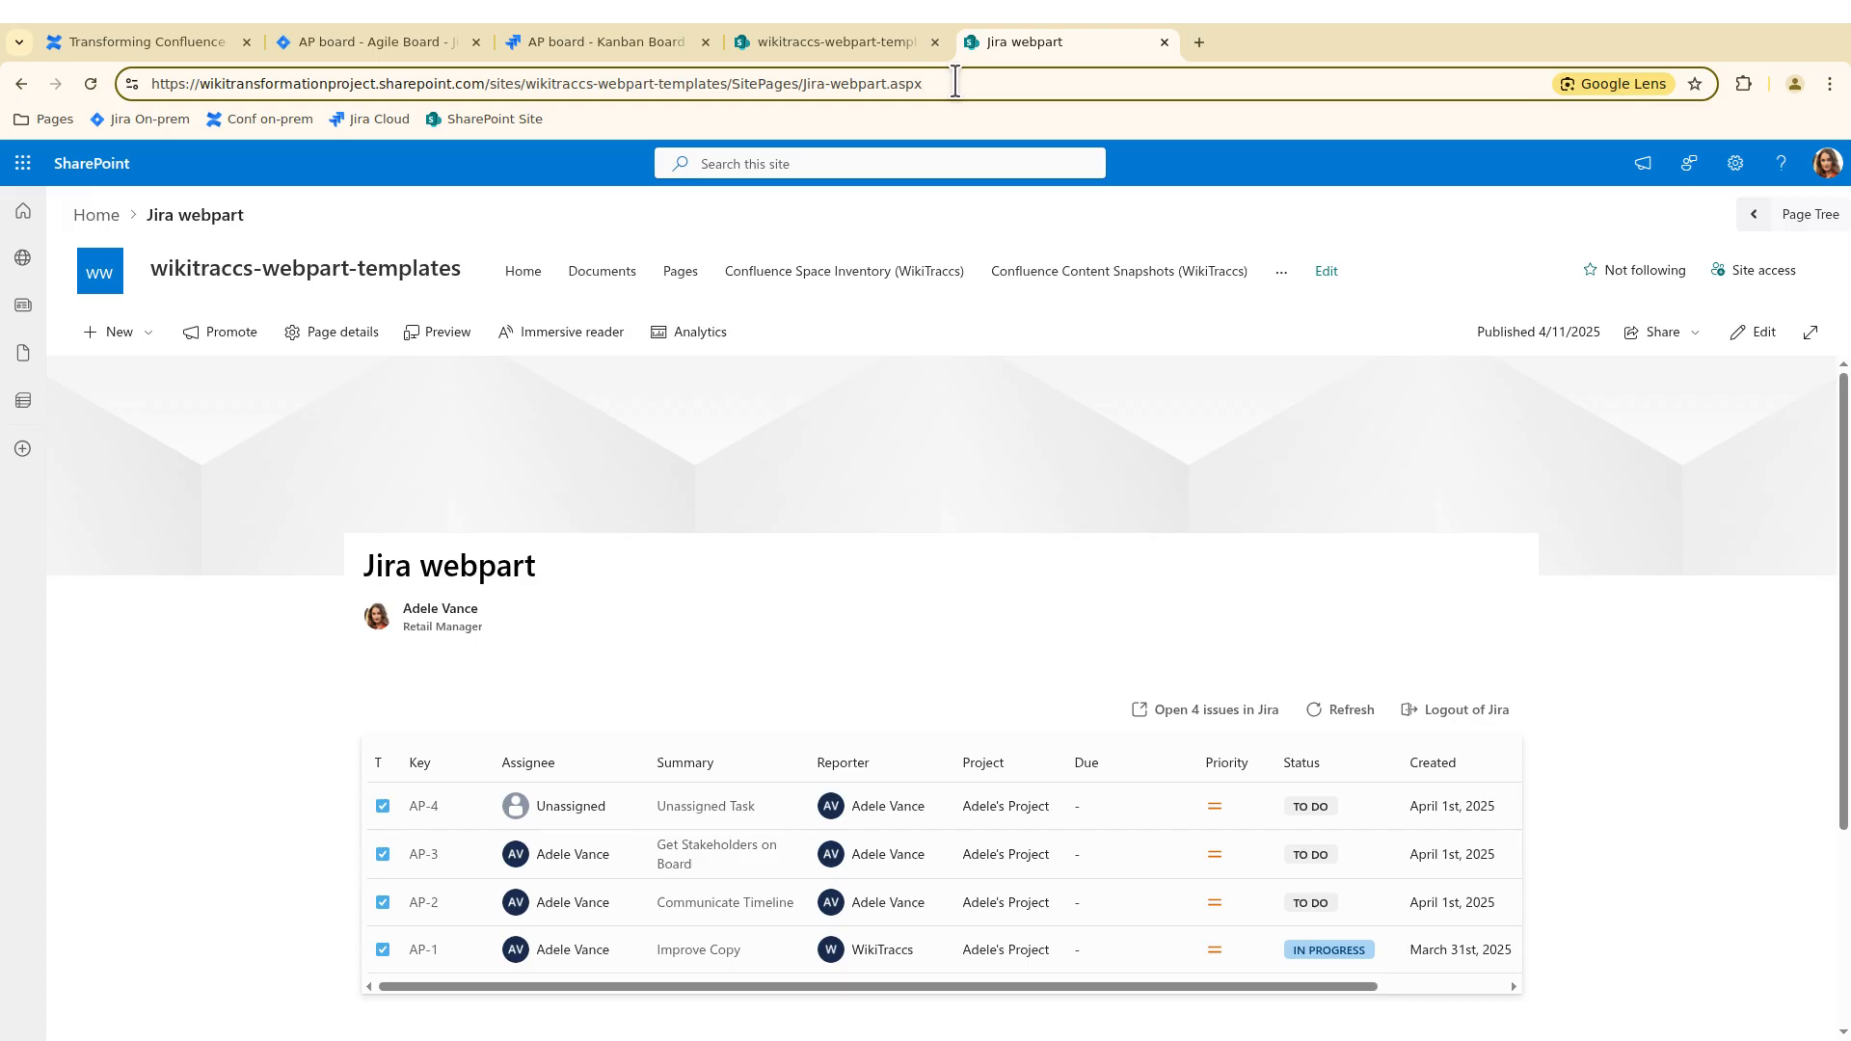
text(?)
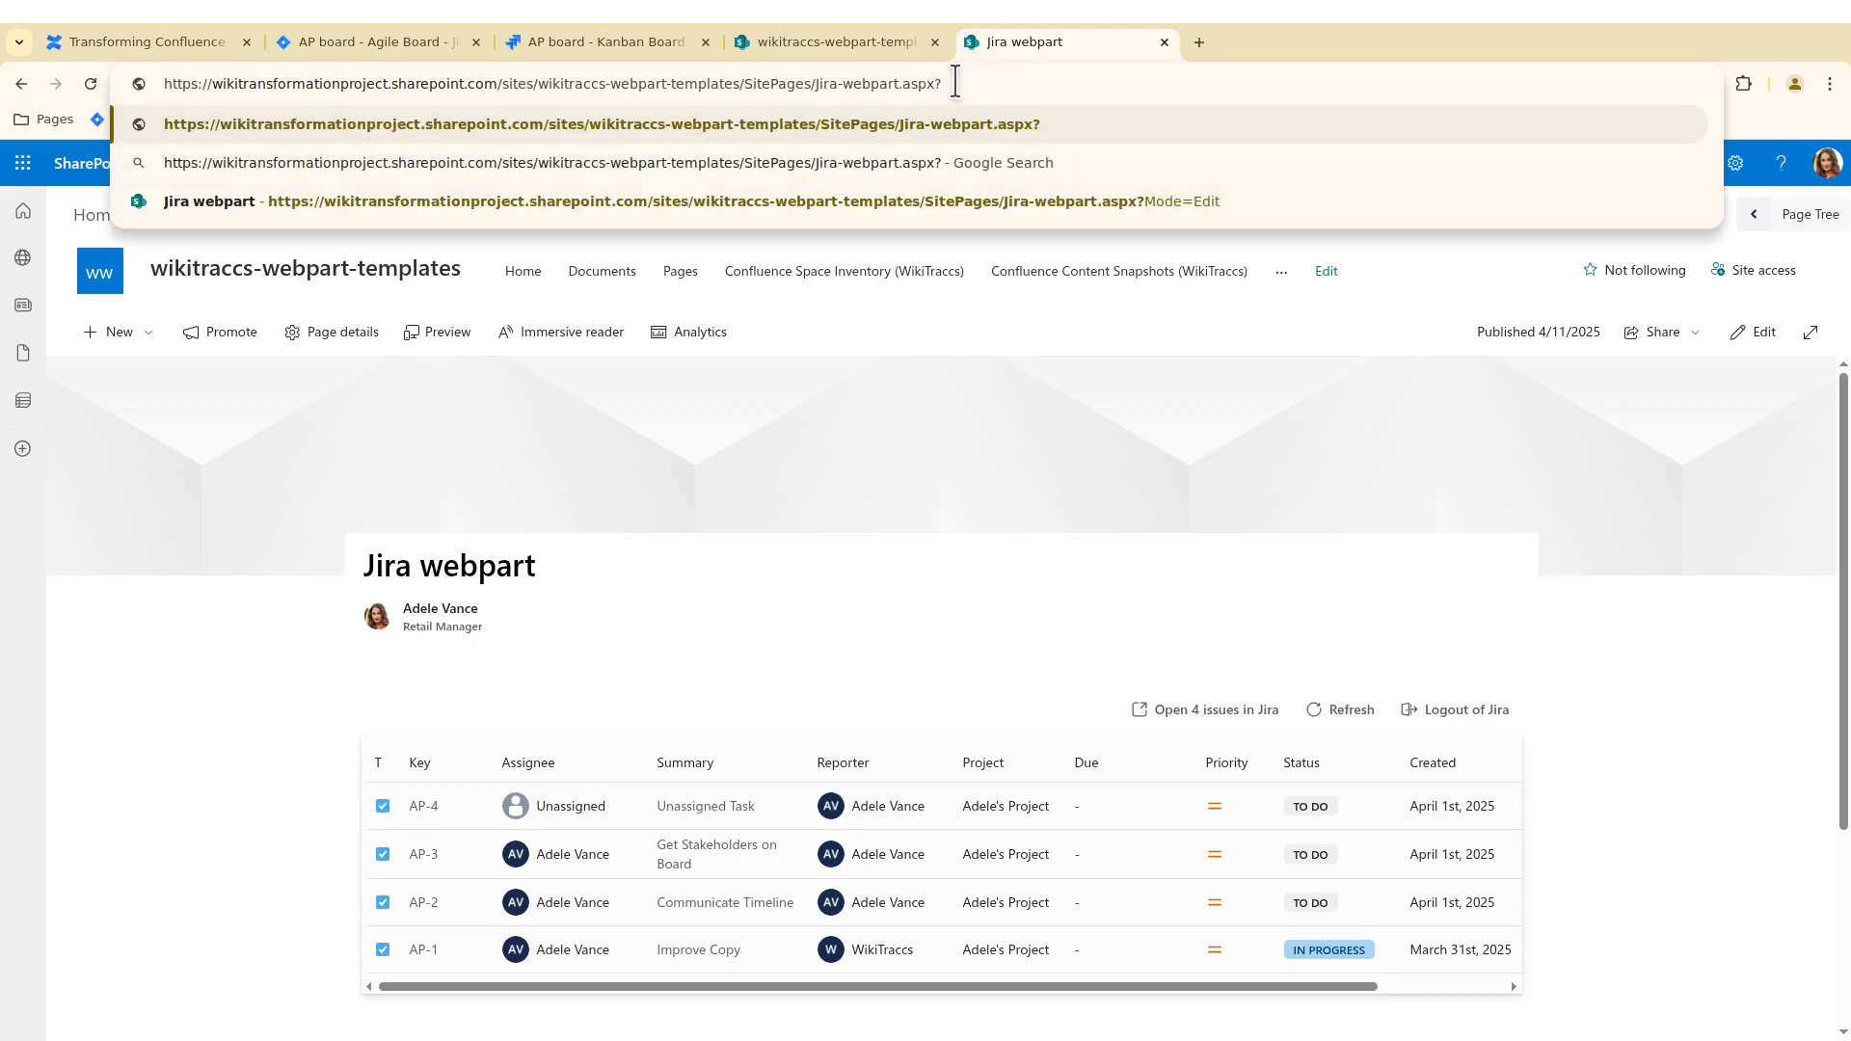
text(main)
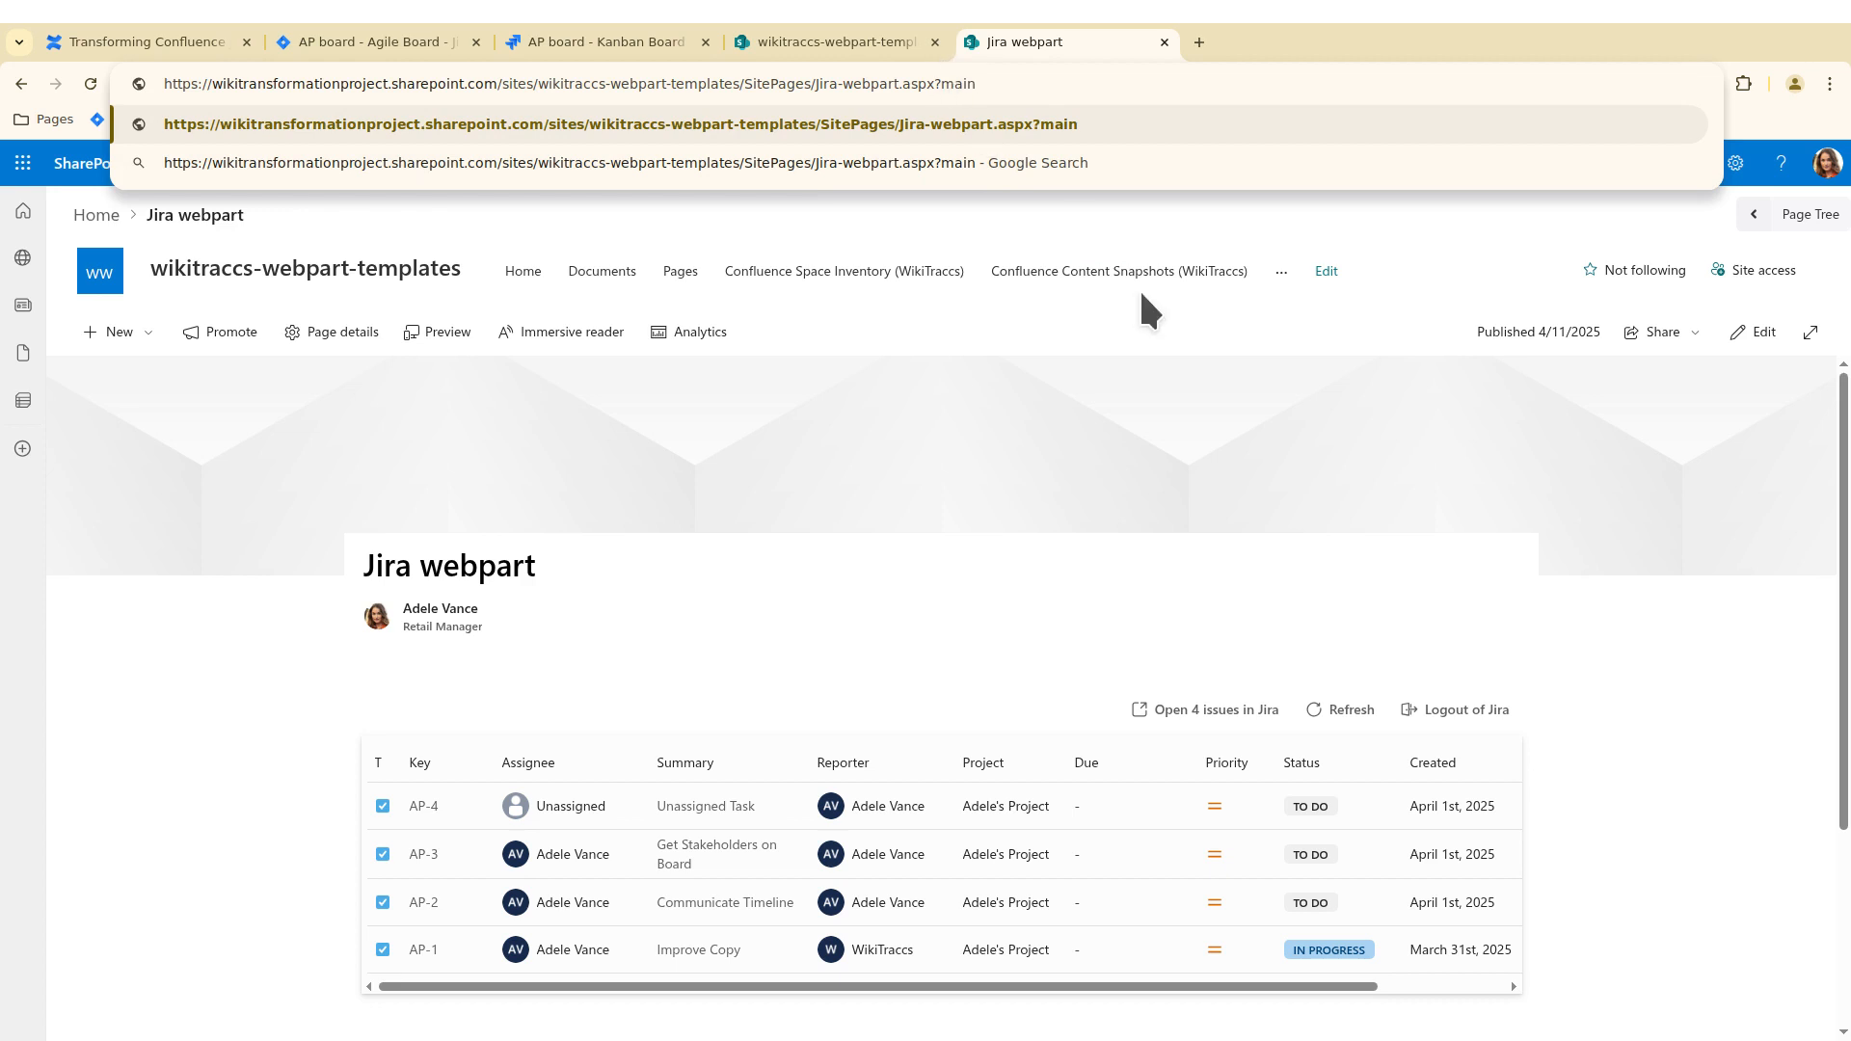
text(tenancemode=)
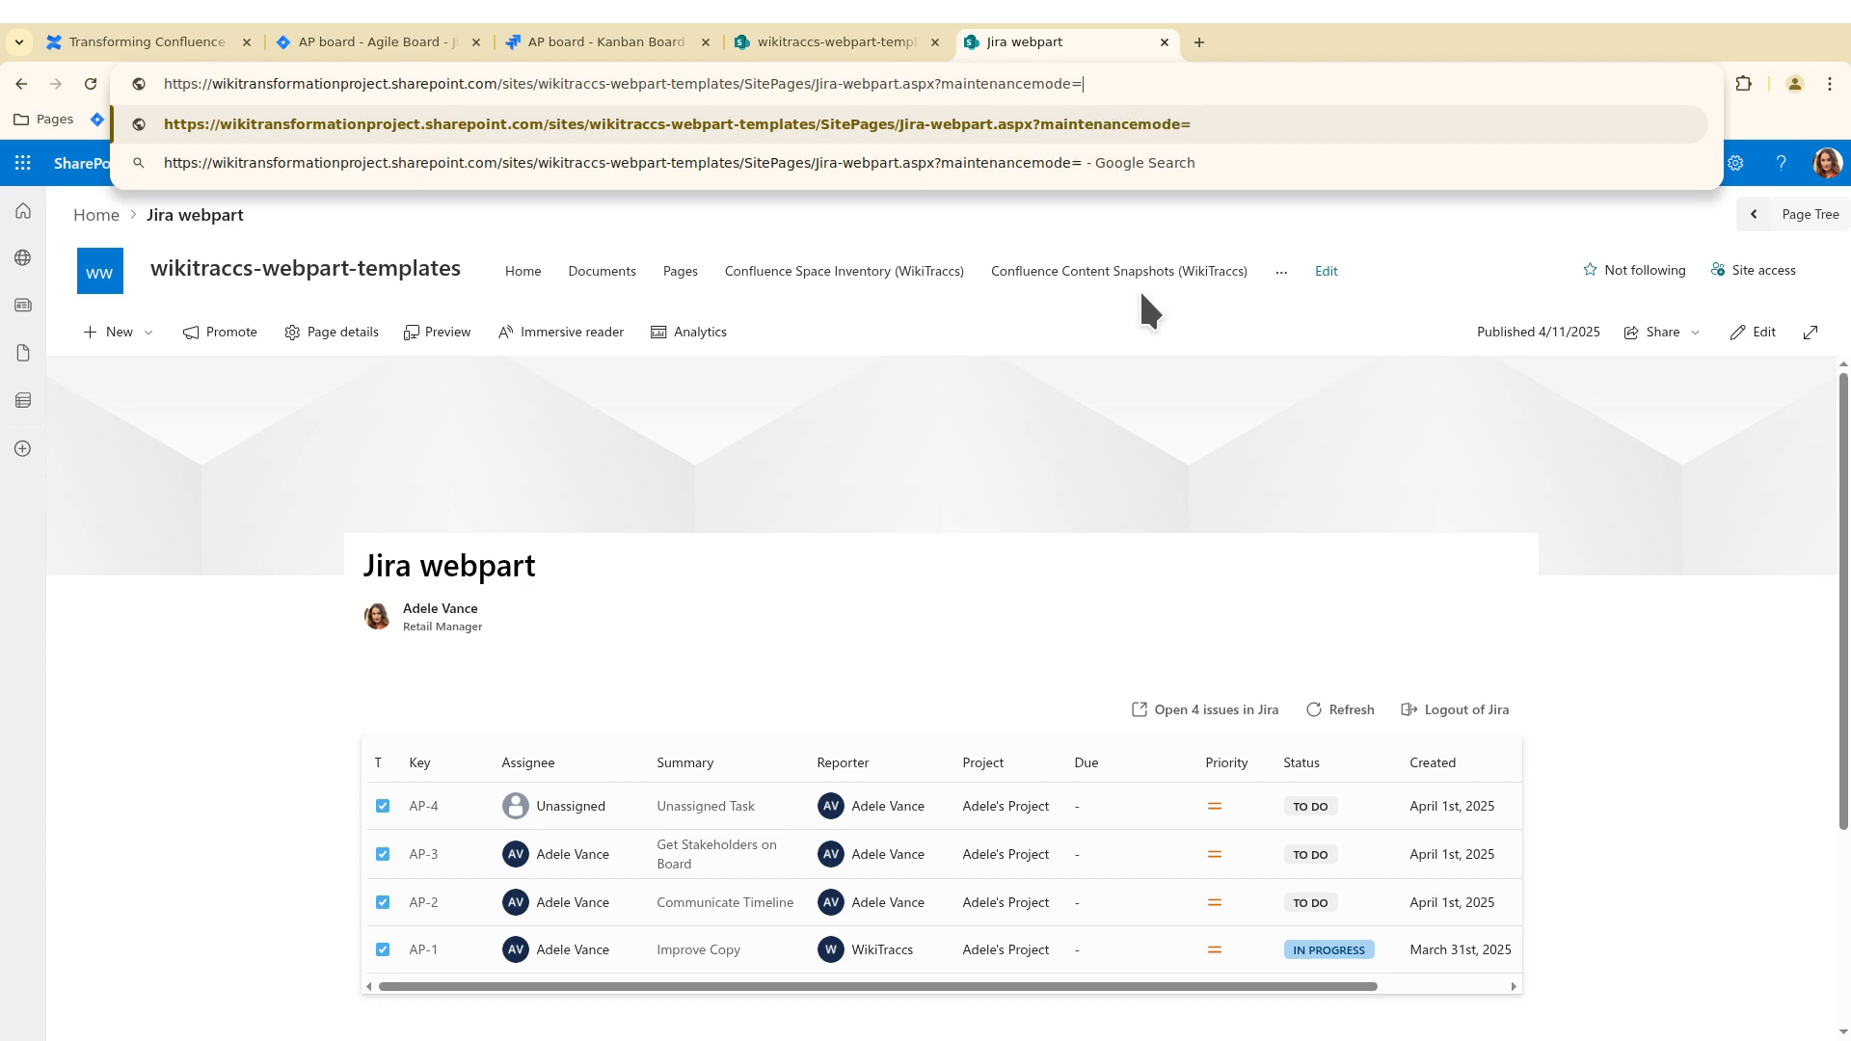
text(true)
key(Return)
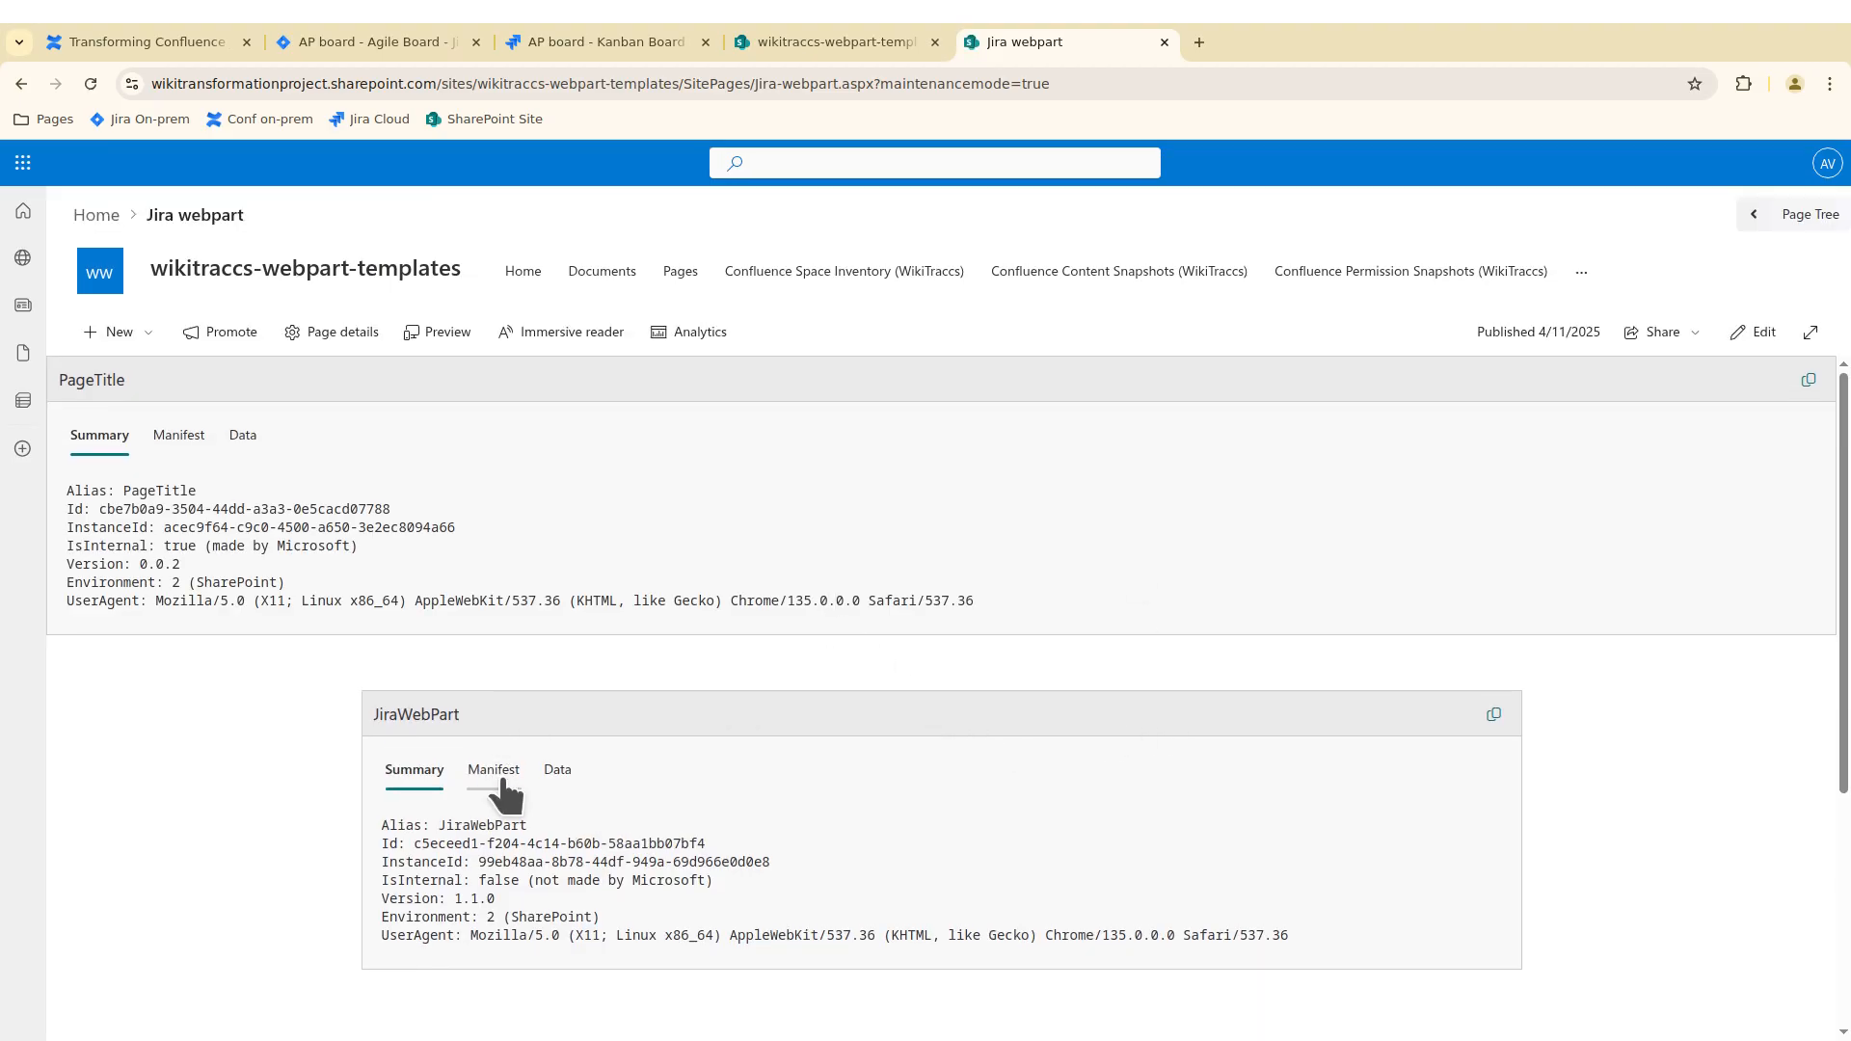
- Show the data of the JiraWebPart and copy the id value from its jiraSite block
scroll(772, 714, down, 2)
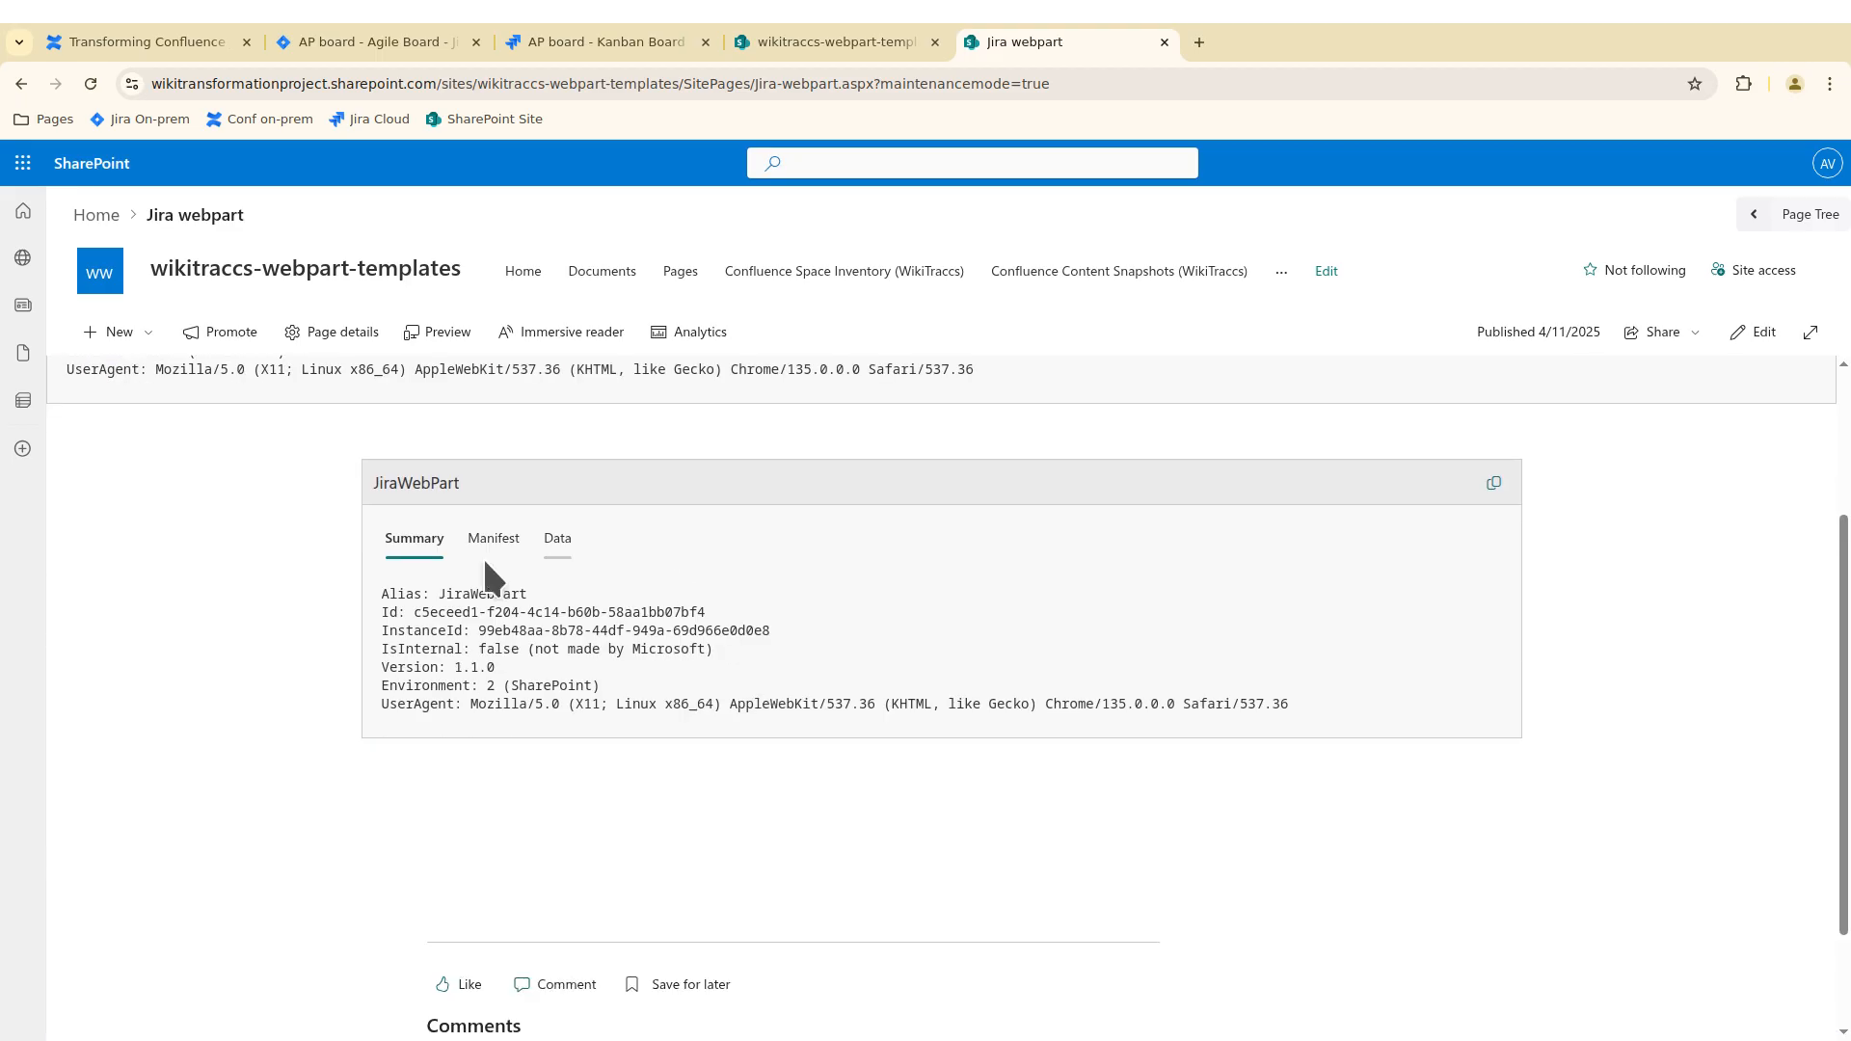
click(554, 540)
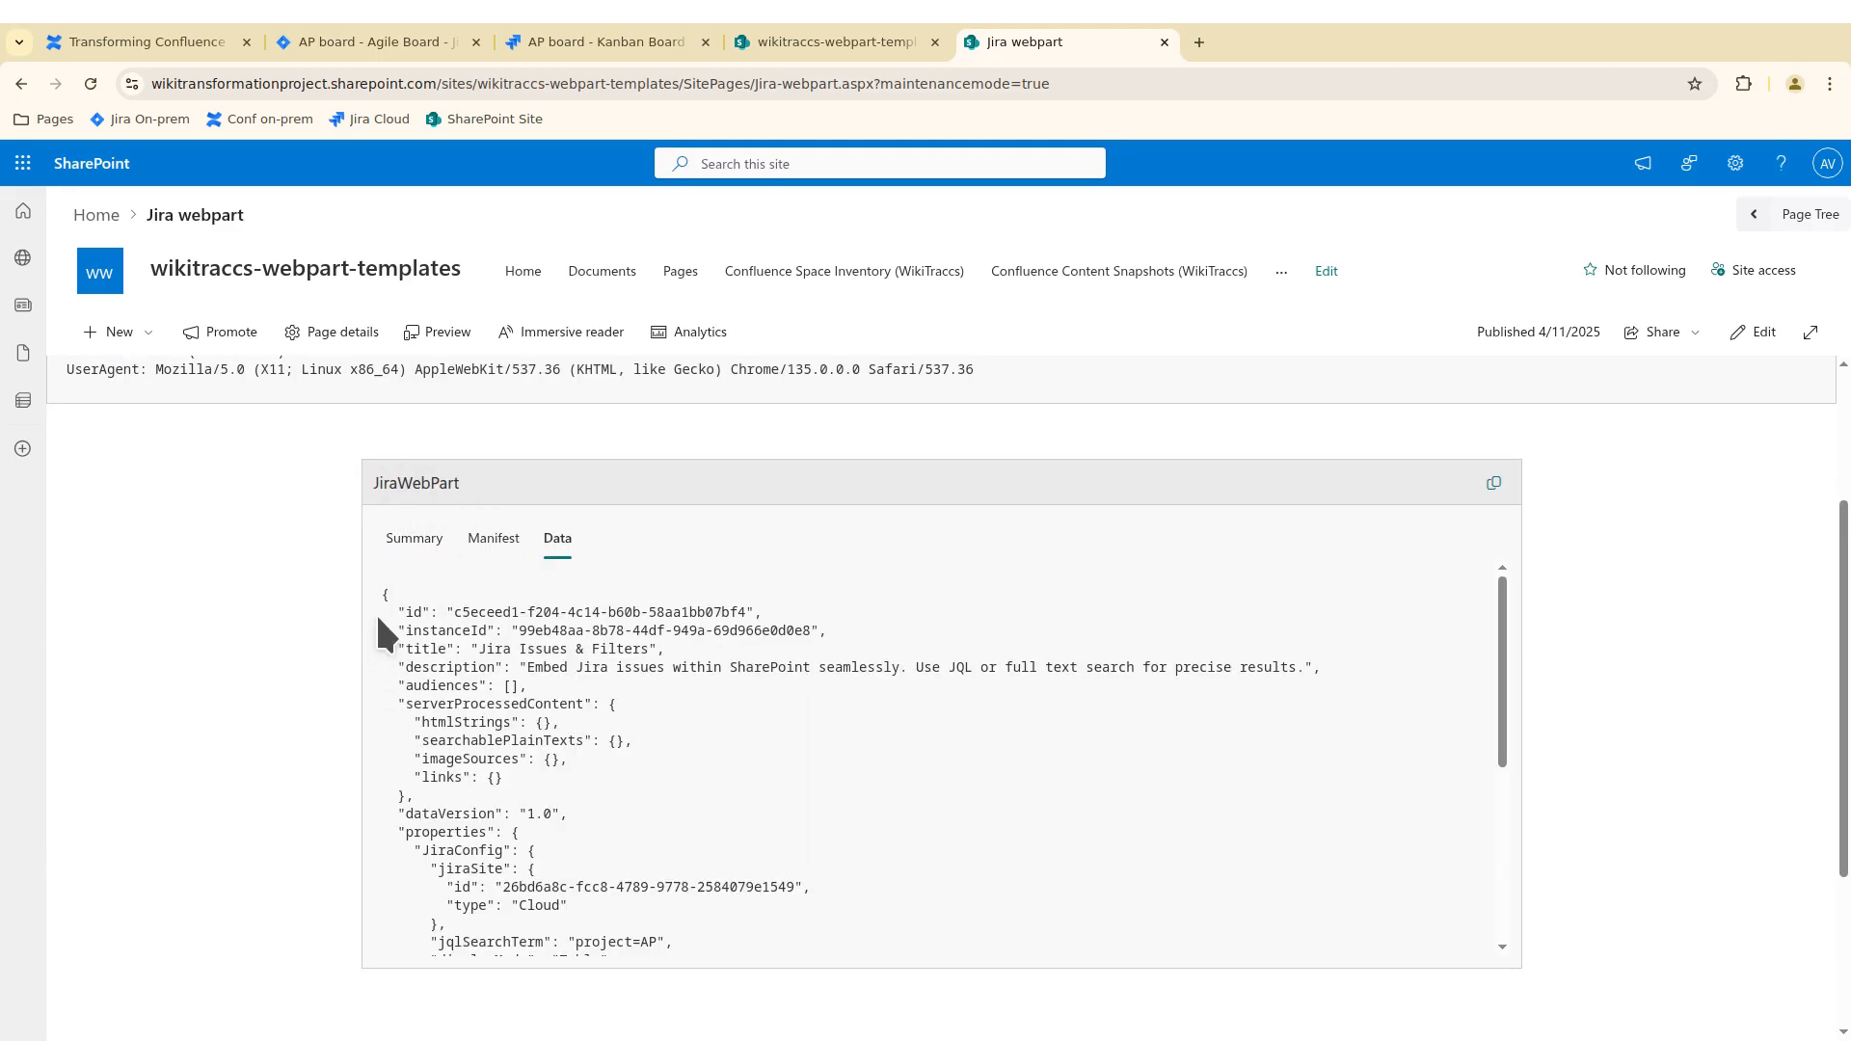
drag(382, 595, 641, 822)
click(632, 822)
scroll(597, 795, down, 2)
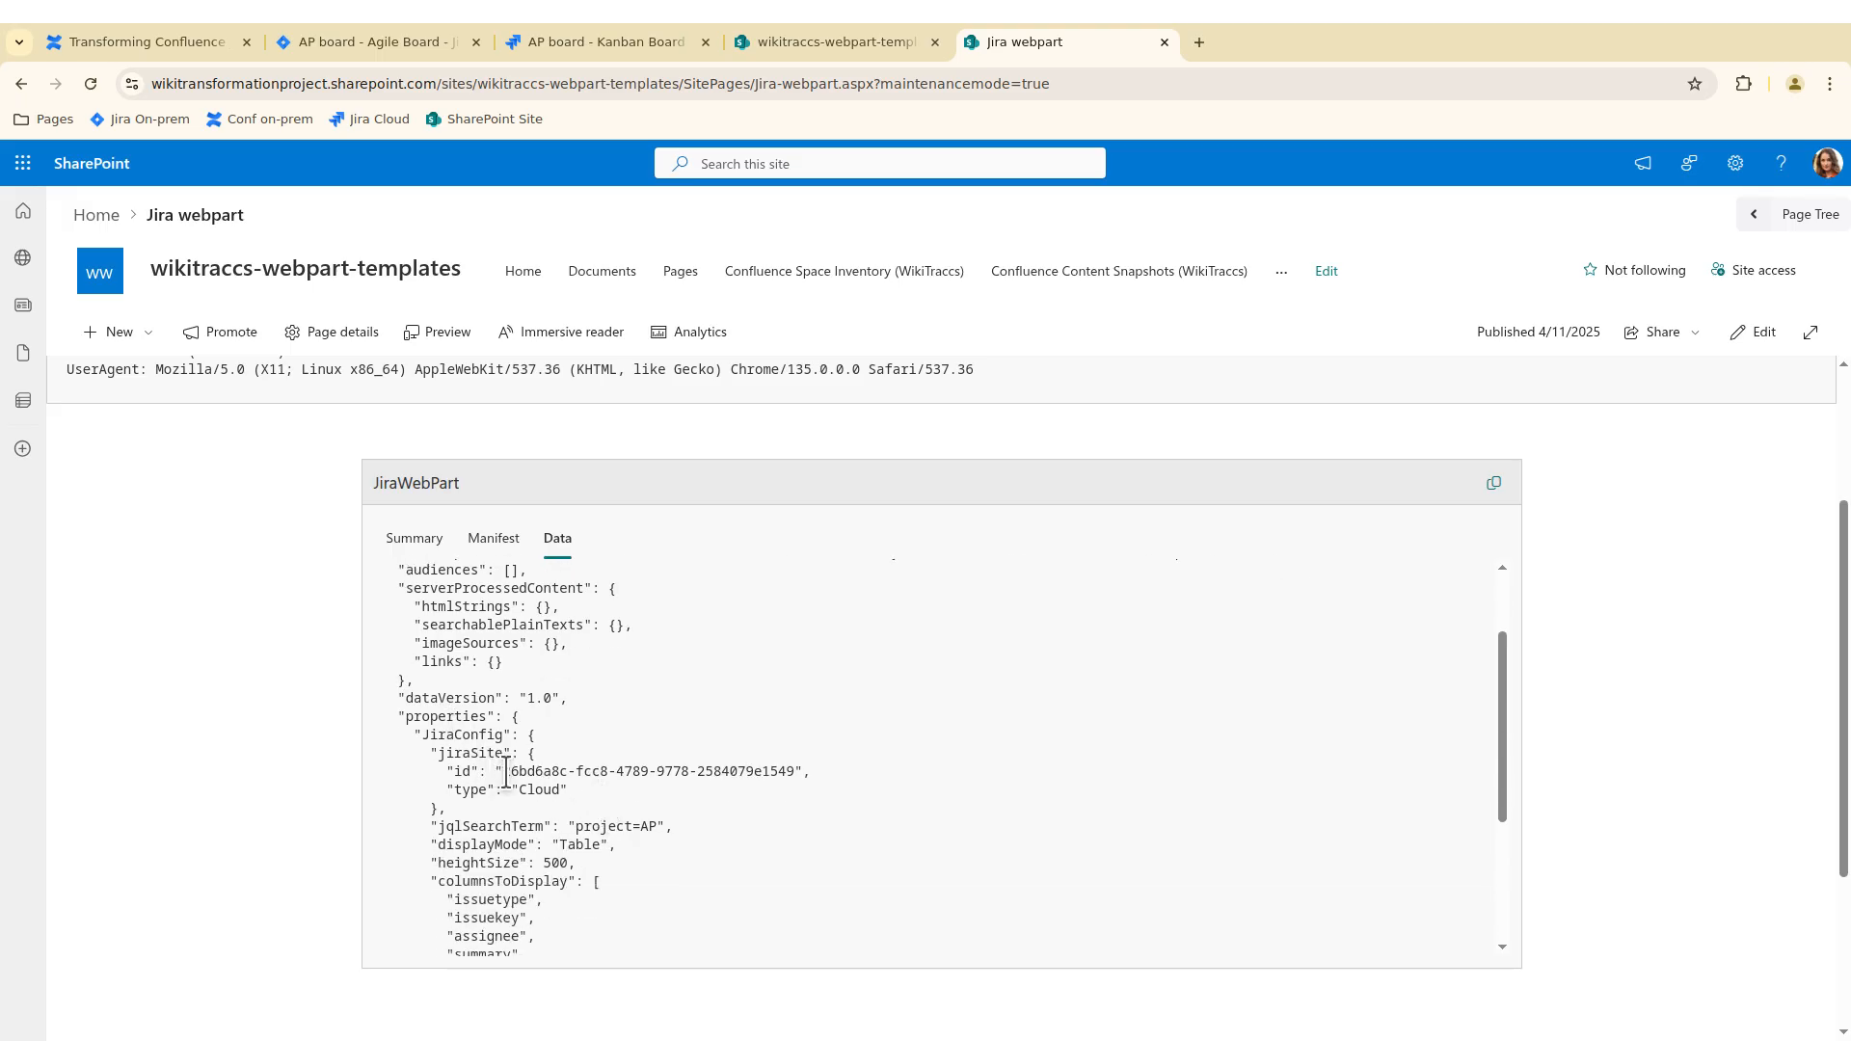
drag(505, 771, 794, 772)
key(ctrl+c)
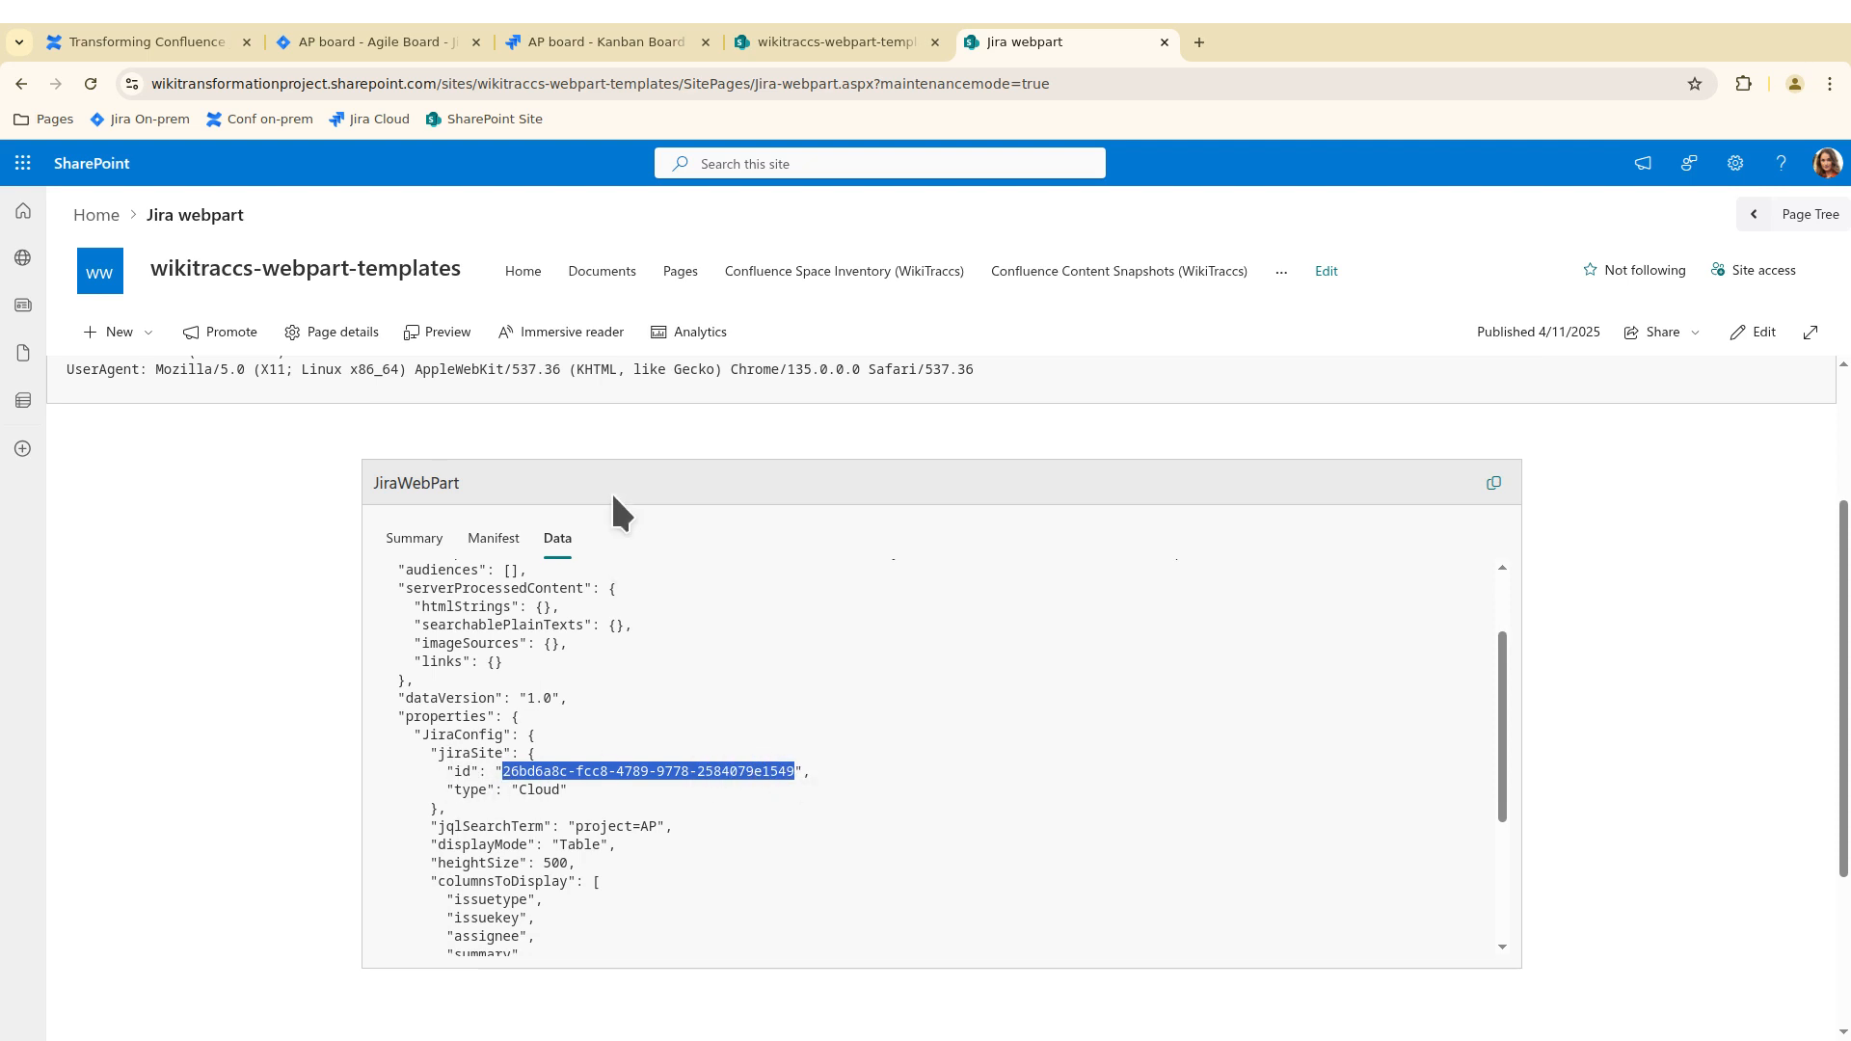
- In jira.hbs in Visual Studio Code, delete the jiraSite url line, paste the copied site id as the id value and save the file
key(alt+Tab)
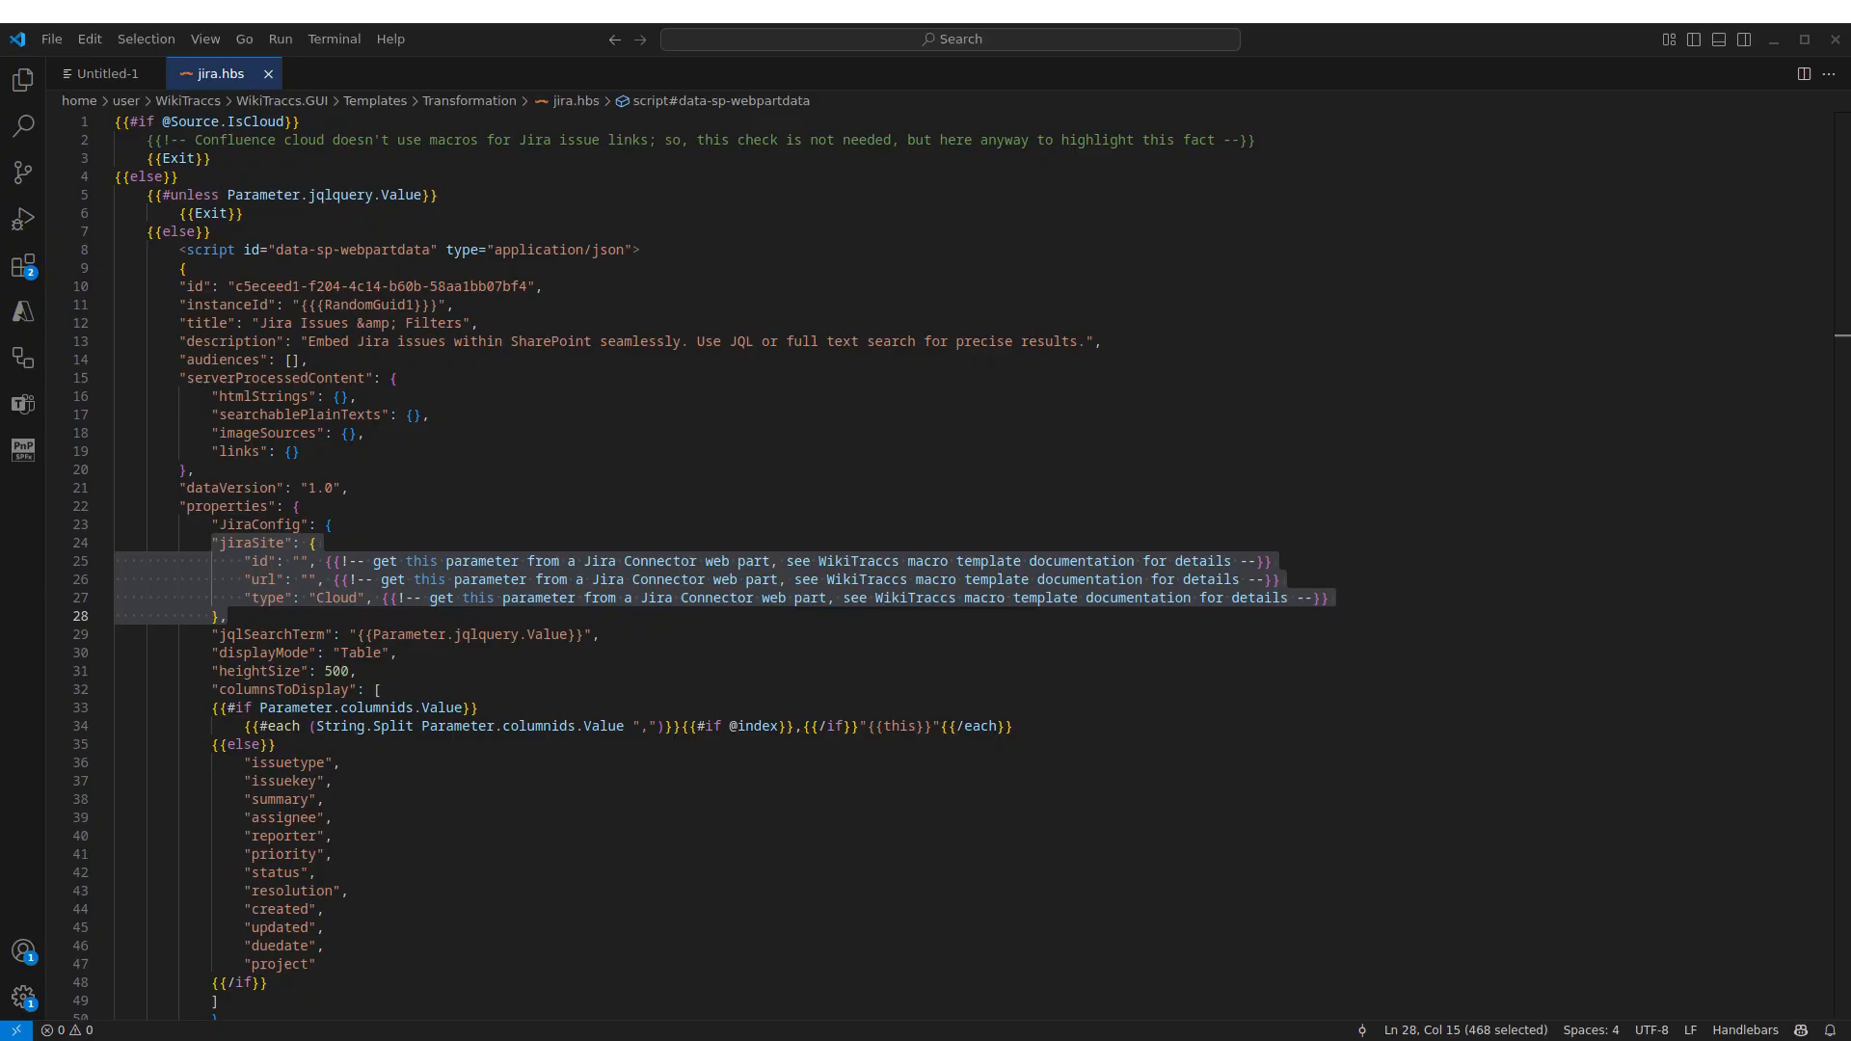
click(271, 583)
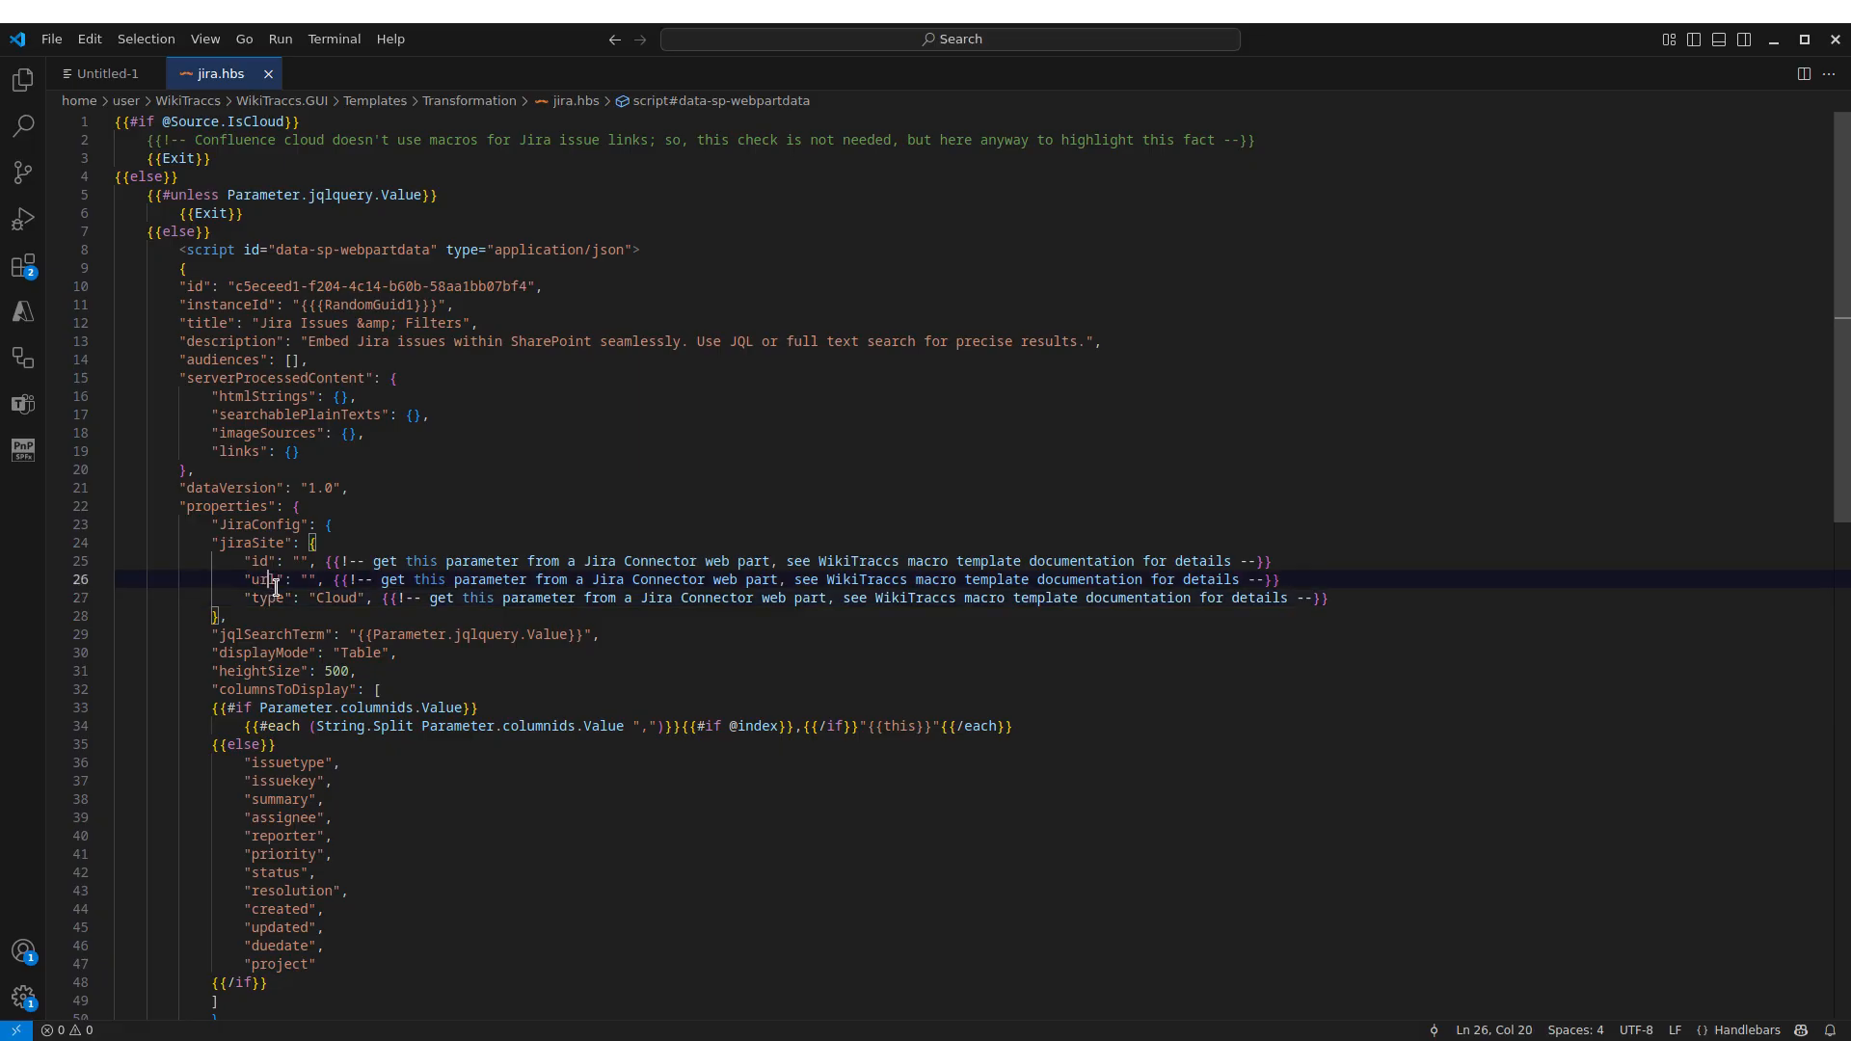
key(Home)
key(shift+Down)
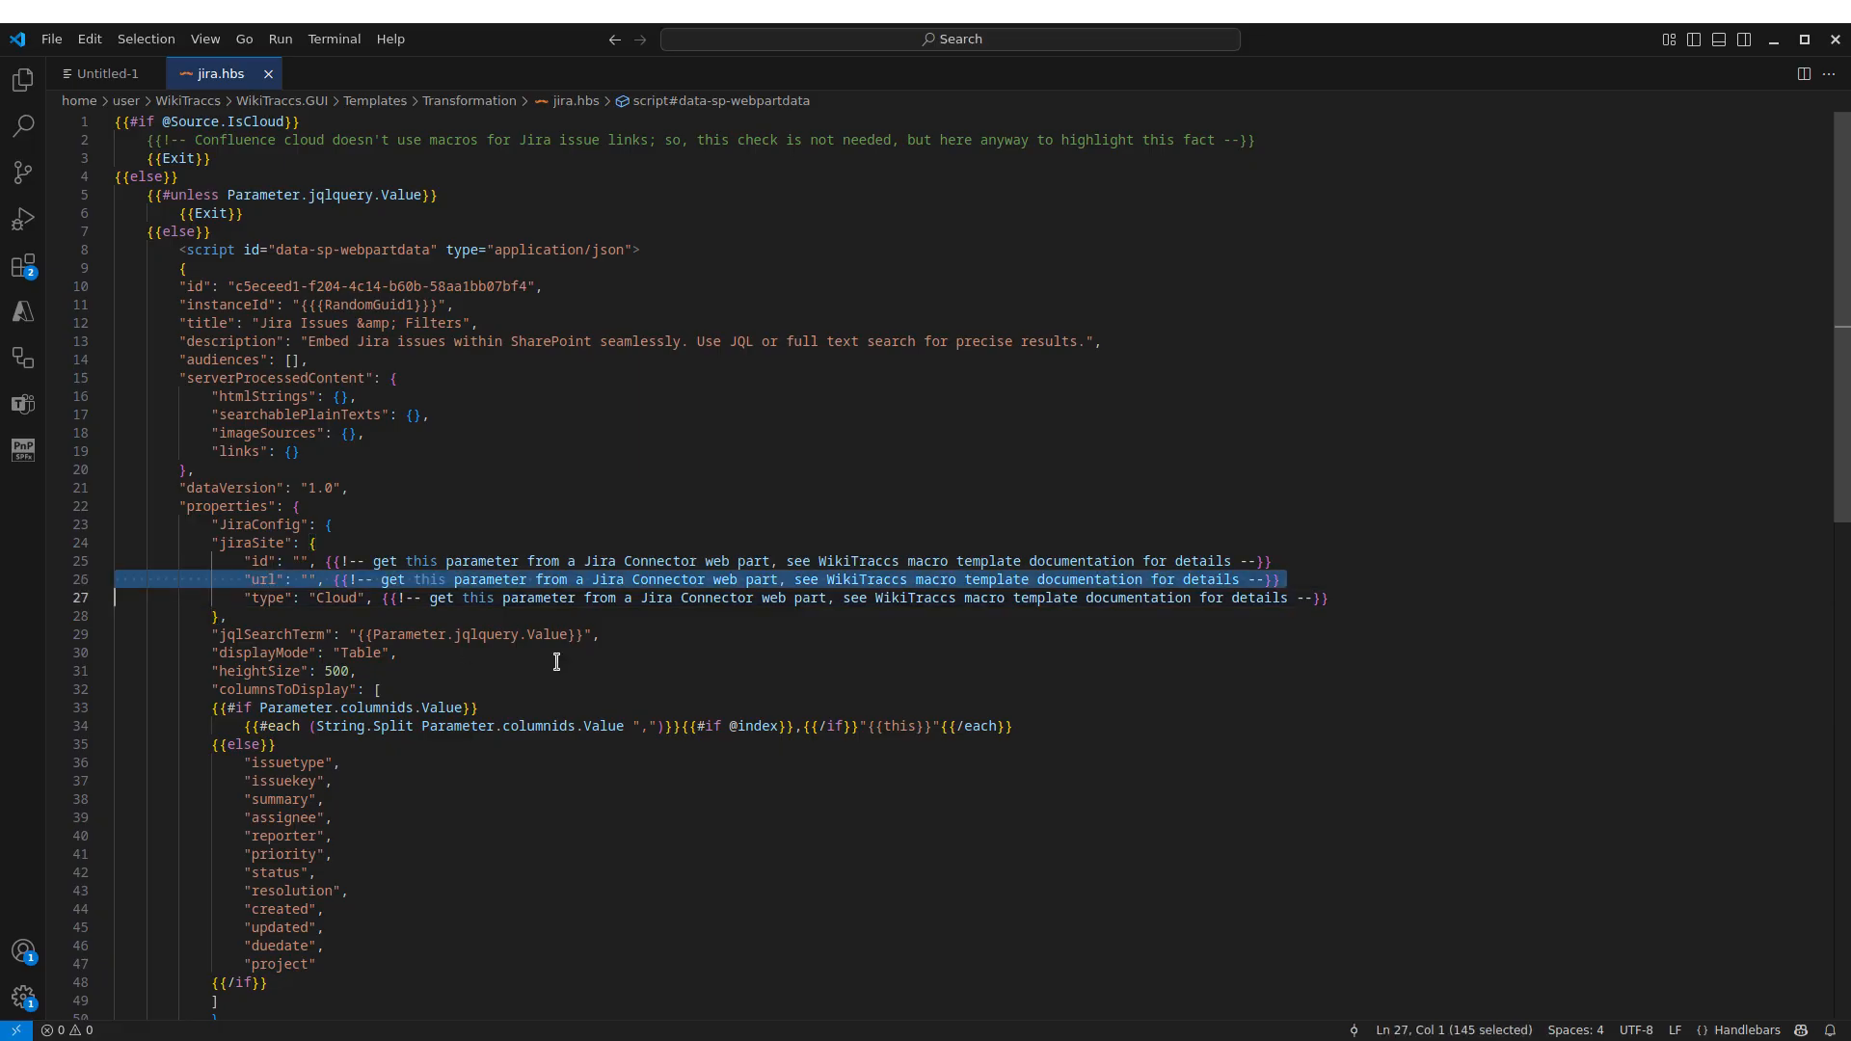
key(Delete)
key(Up)
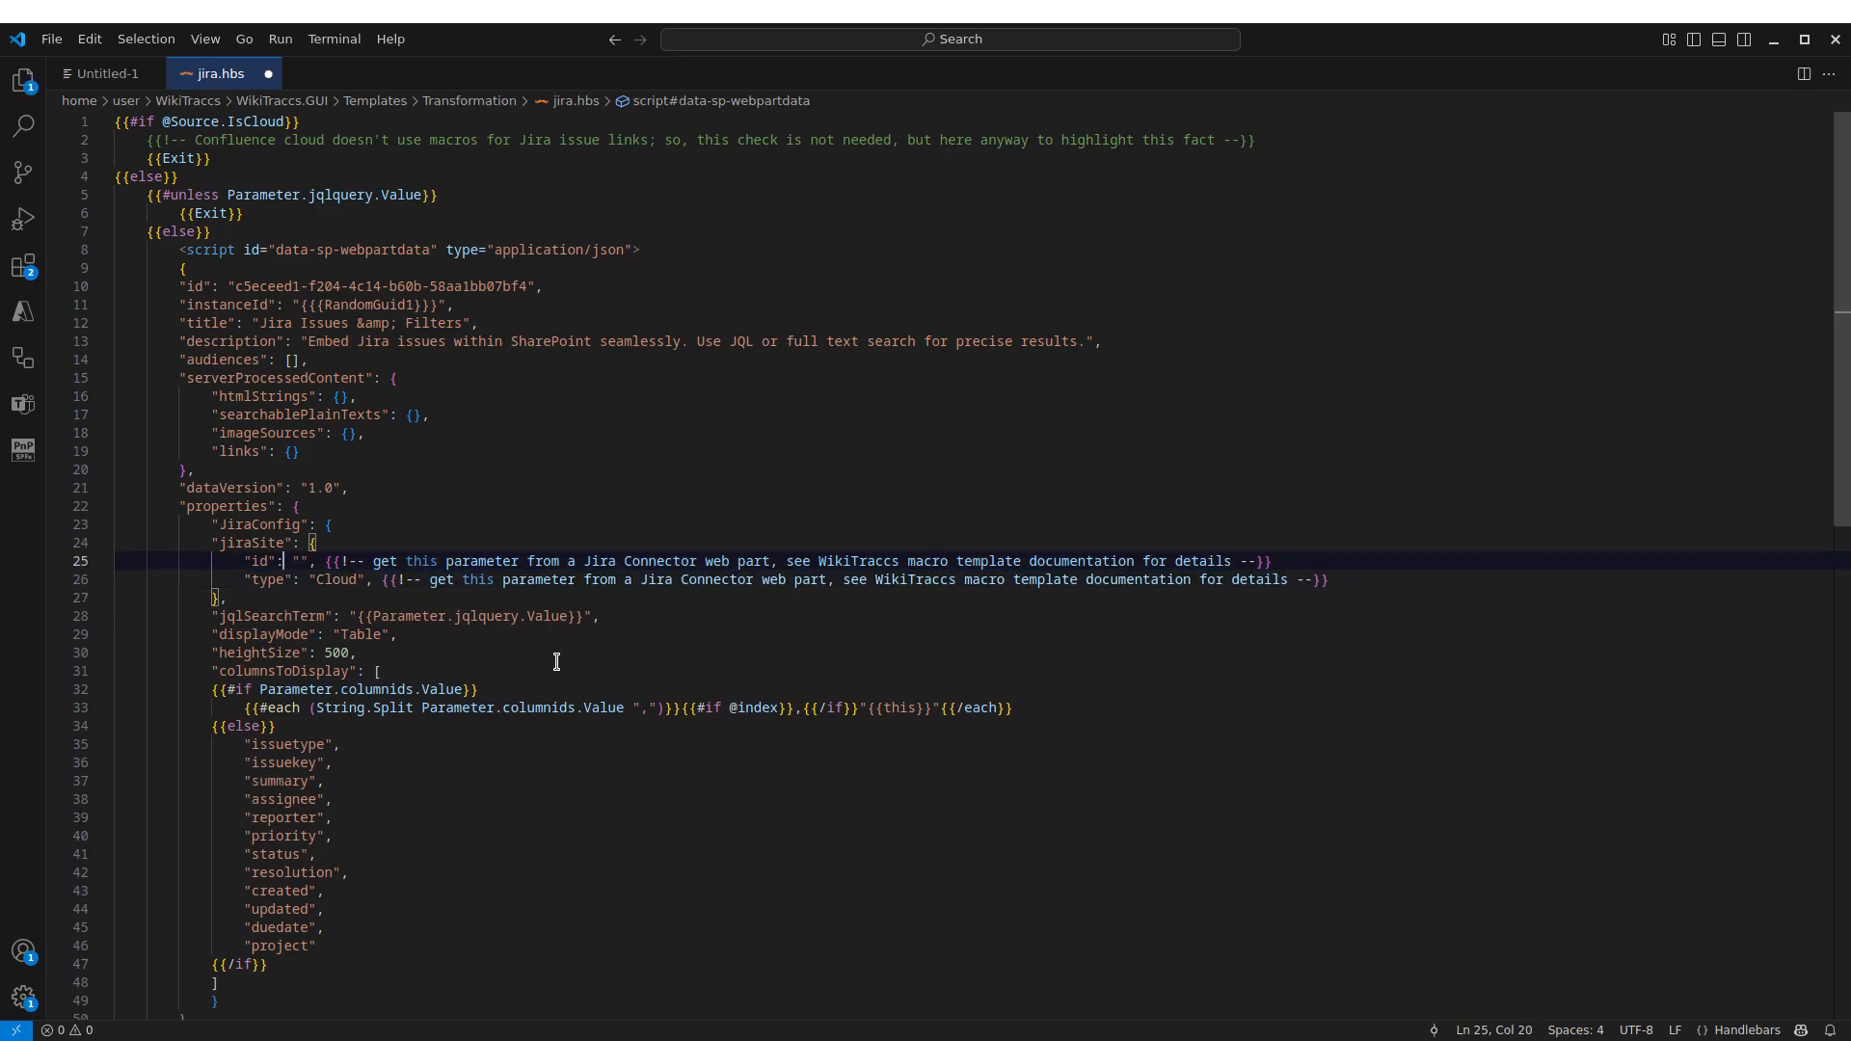
key(ctrl+v)
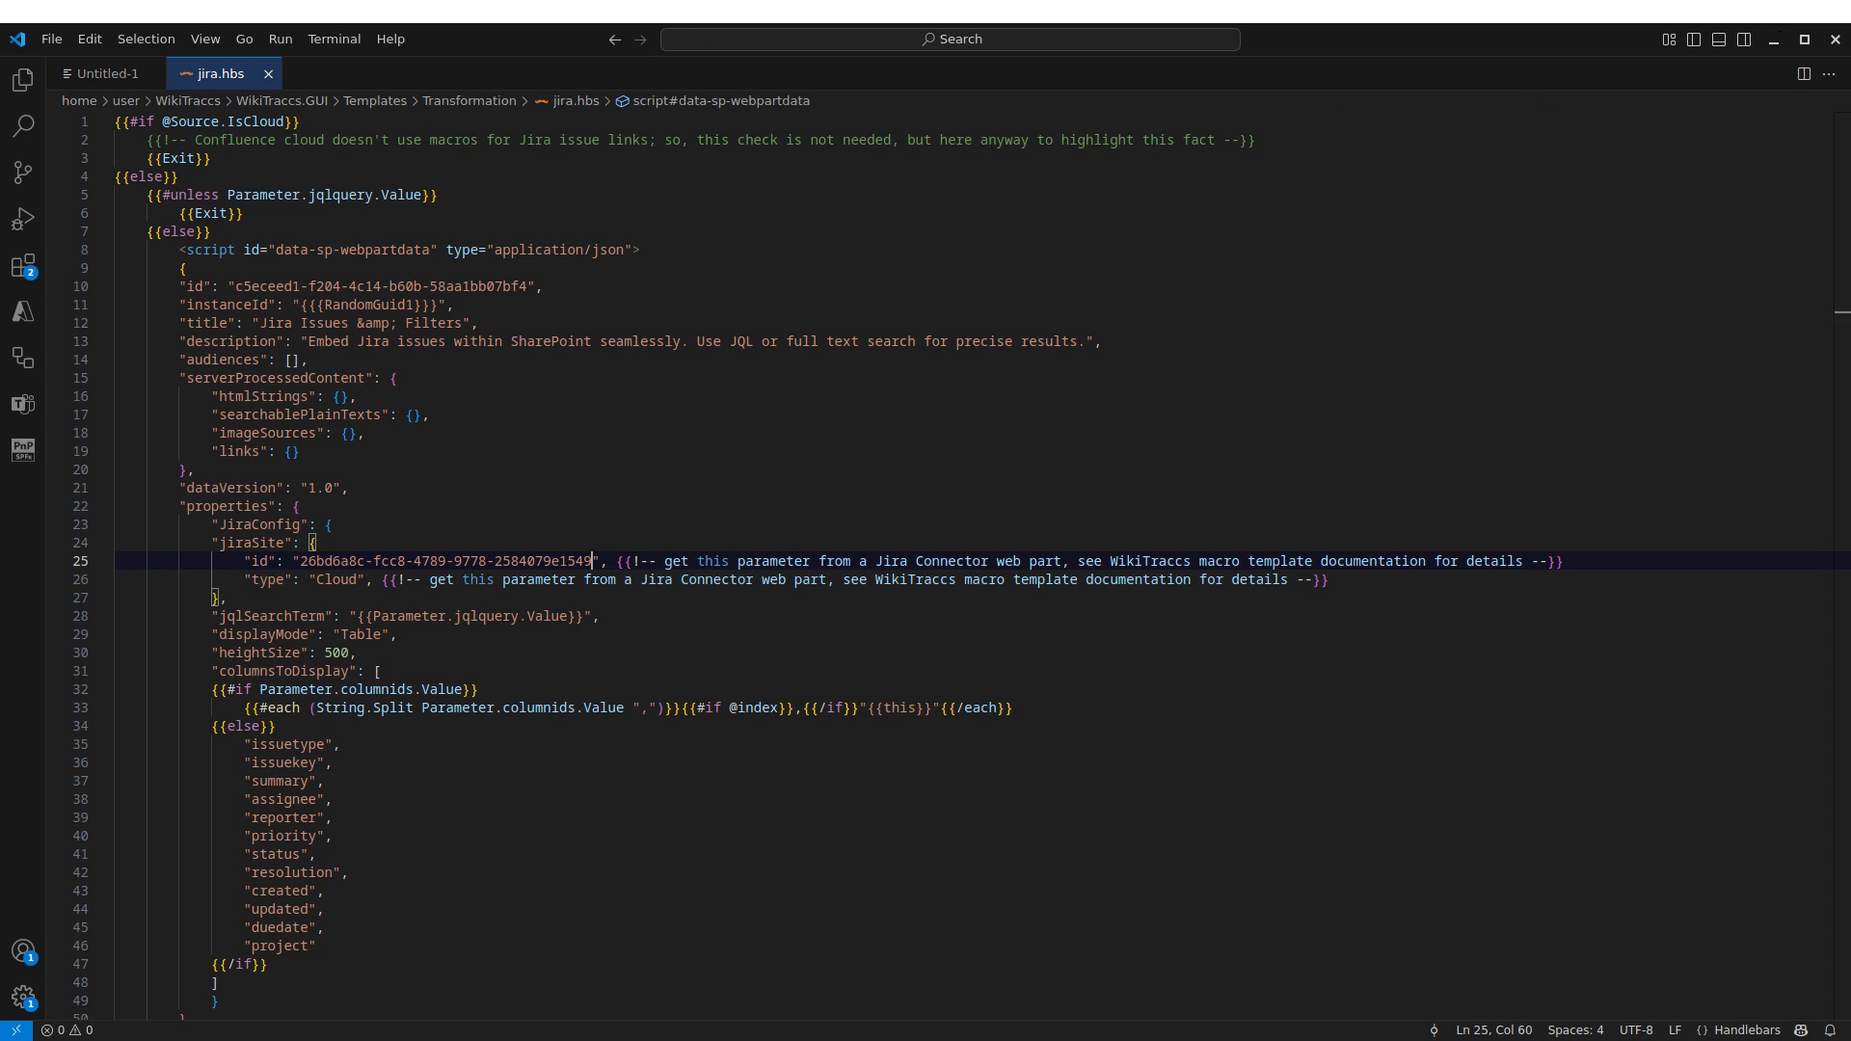
- Switch to WikiTraccs.GUI and open the Space Inventory list from the transformation section
key(alt+Tab)
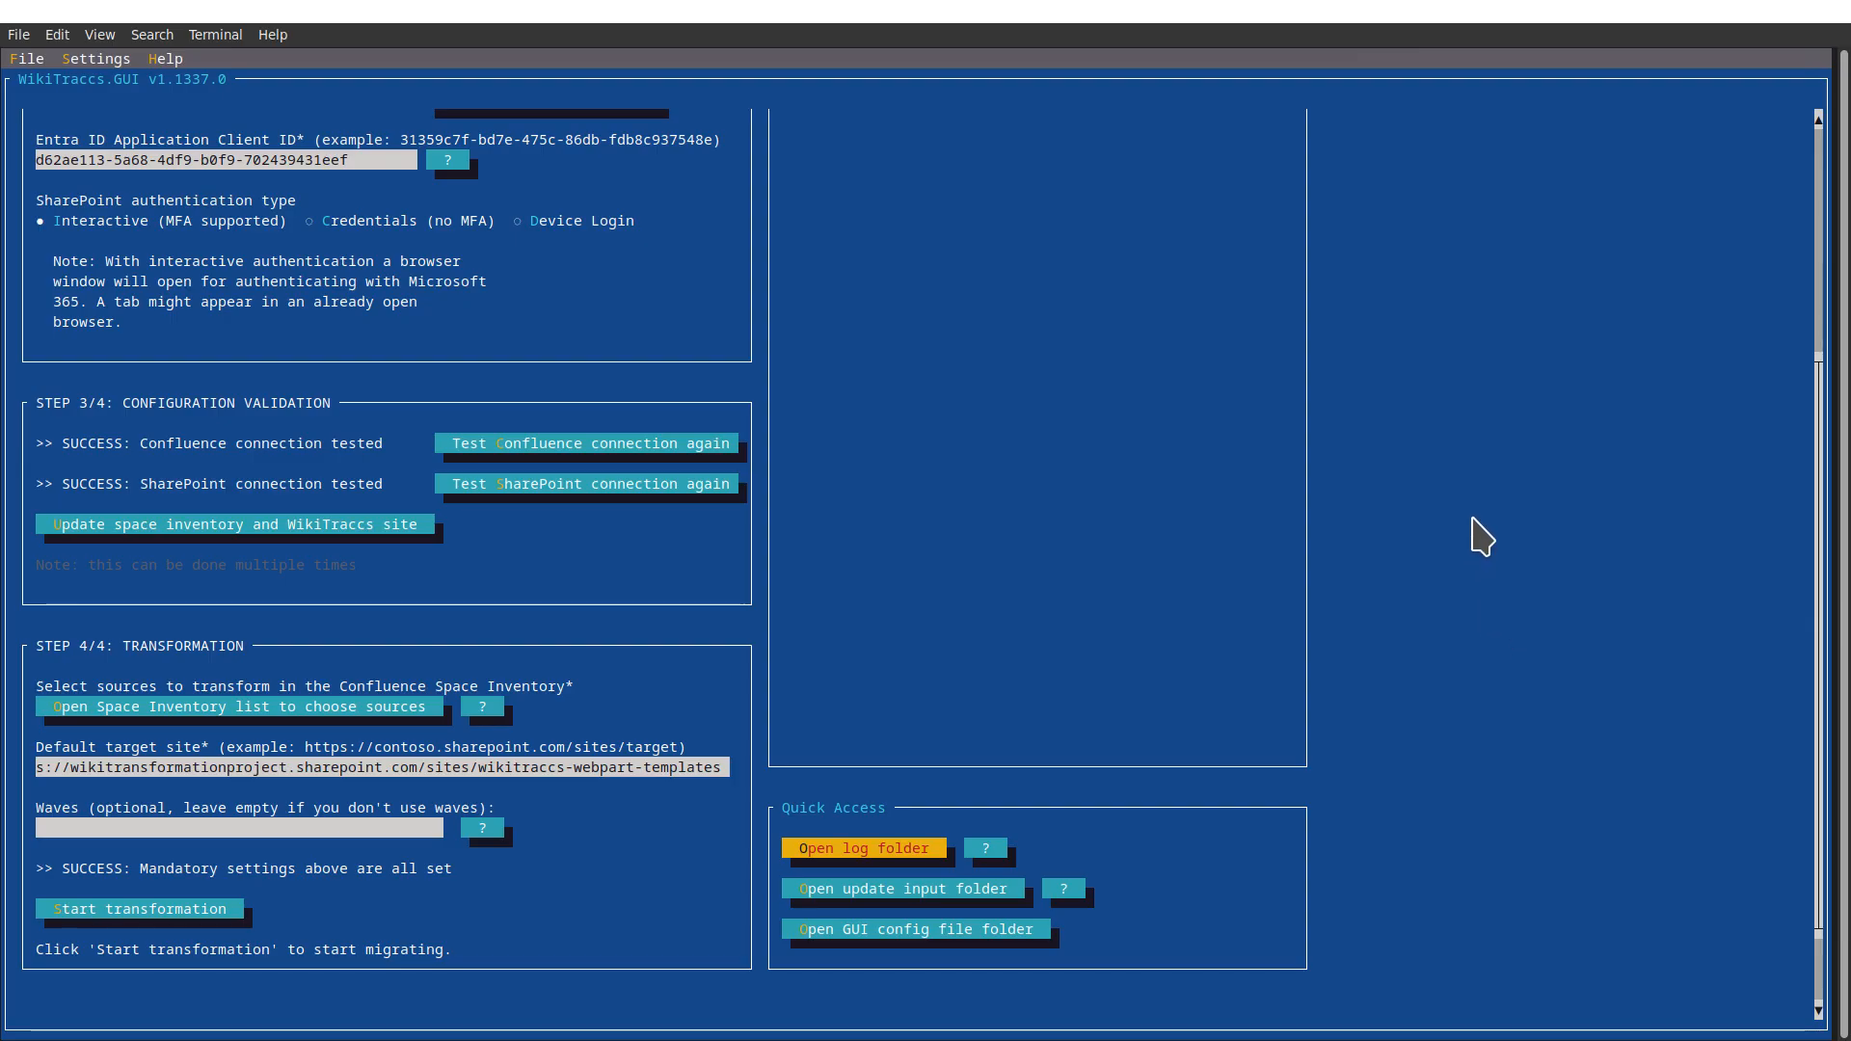
scroll(1483, 540, up, 4)
scroll(1483, 537, up, 2)
scroll(1483, 536, down, 5)
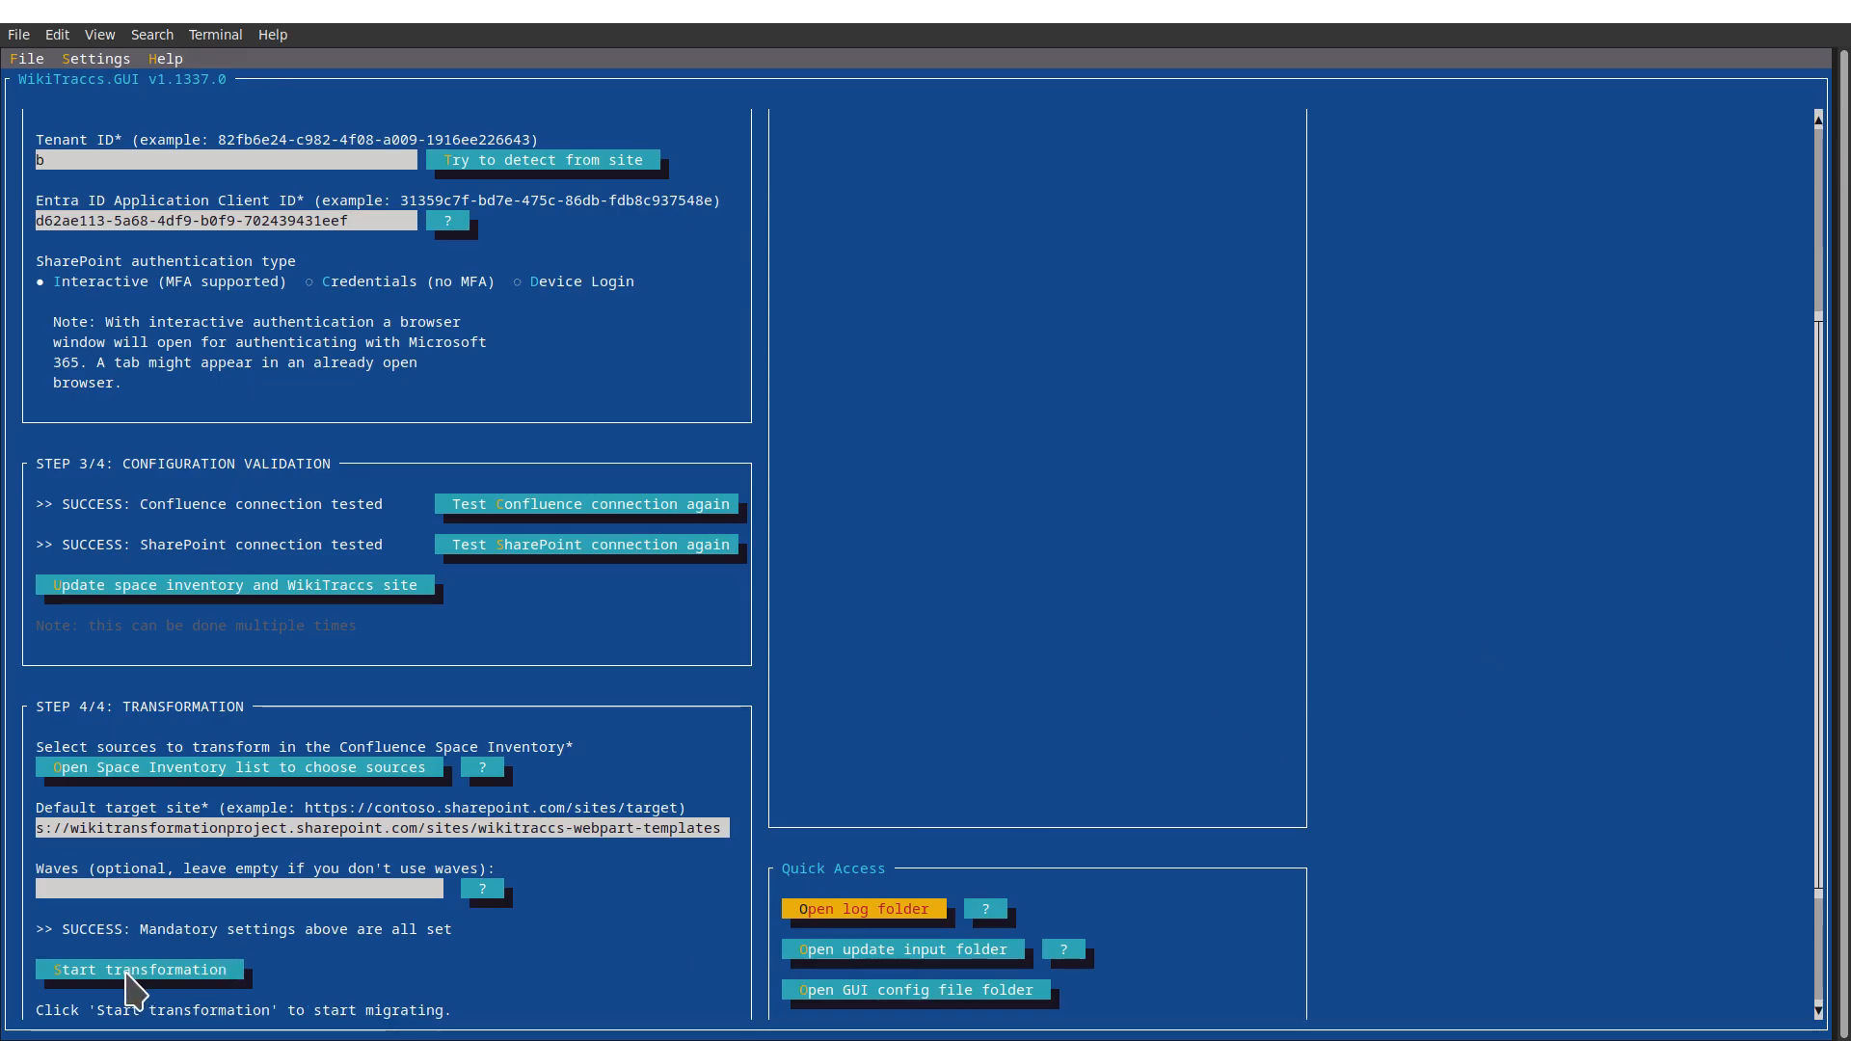
click(196, 767)
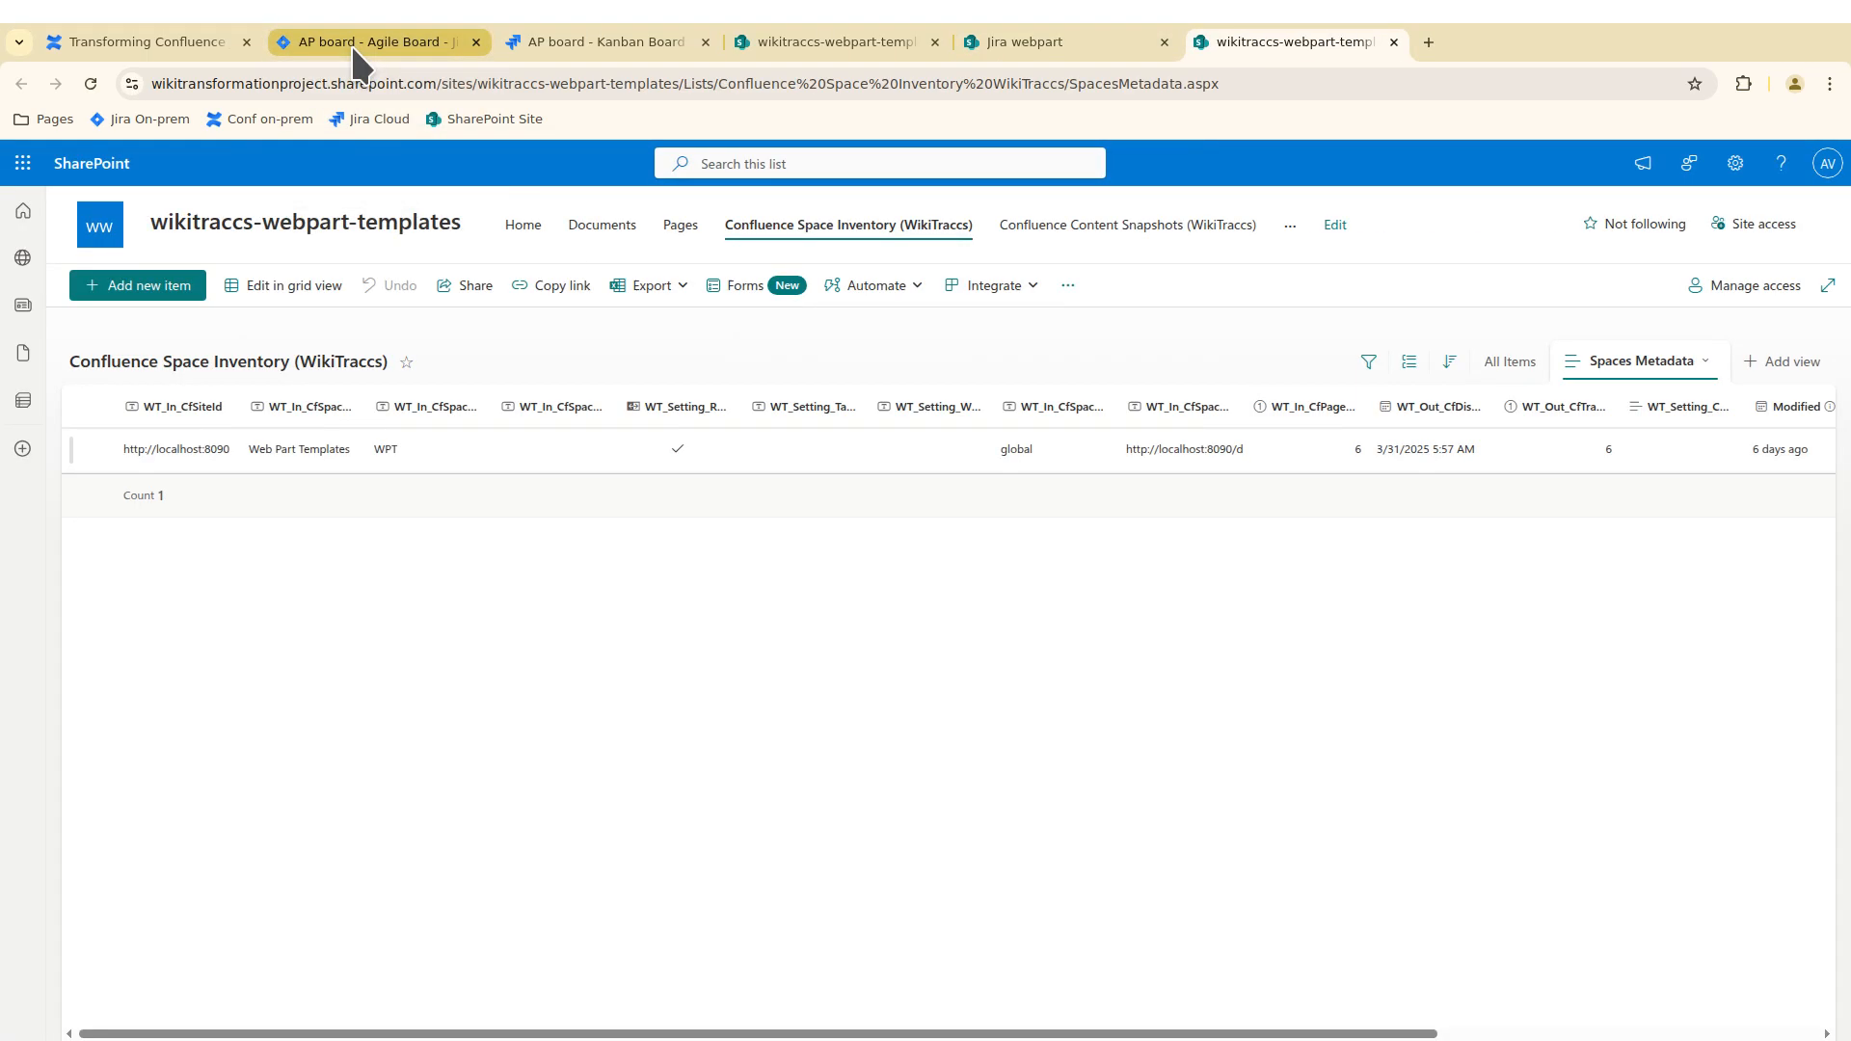
- Switch to the Confluence page and open the home page of its Web Part Templates space
click(157, 44)
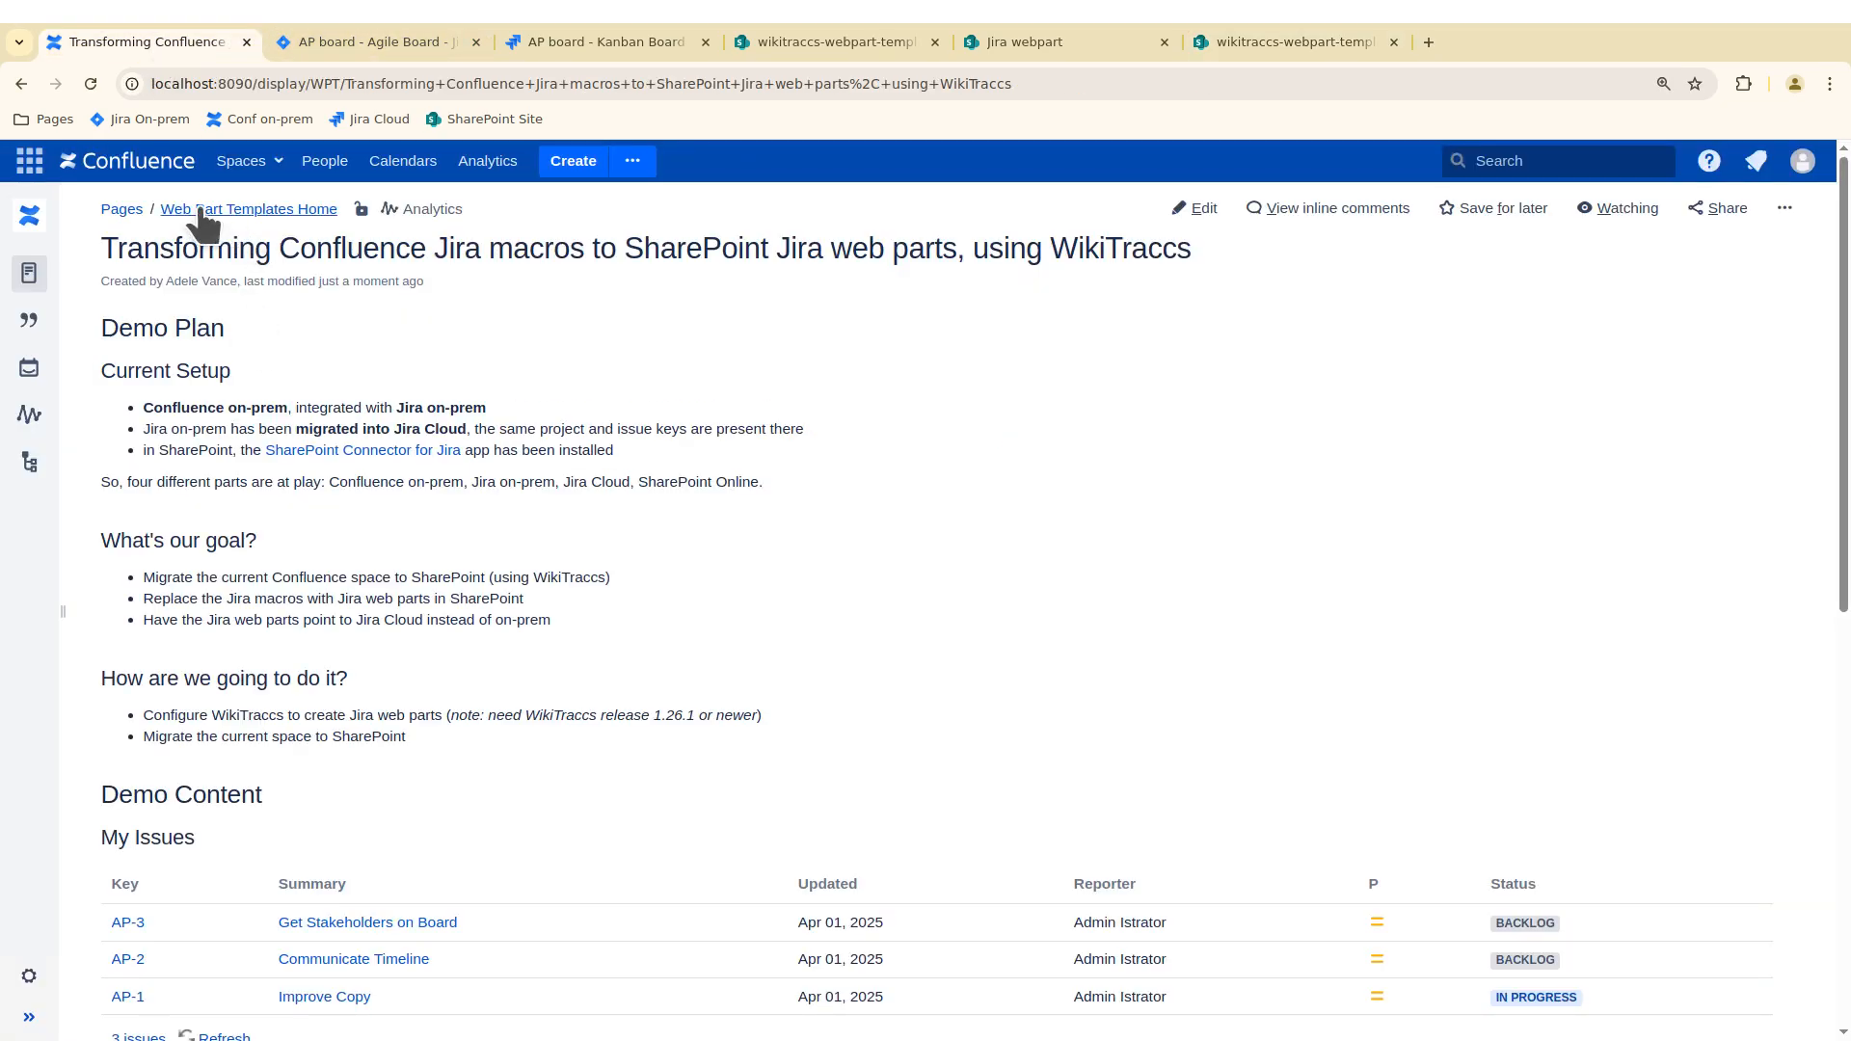
click(29, 1018)
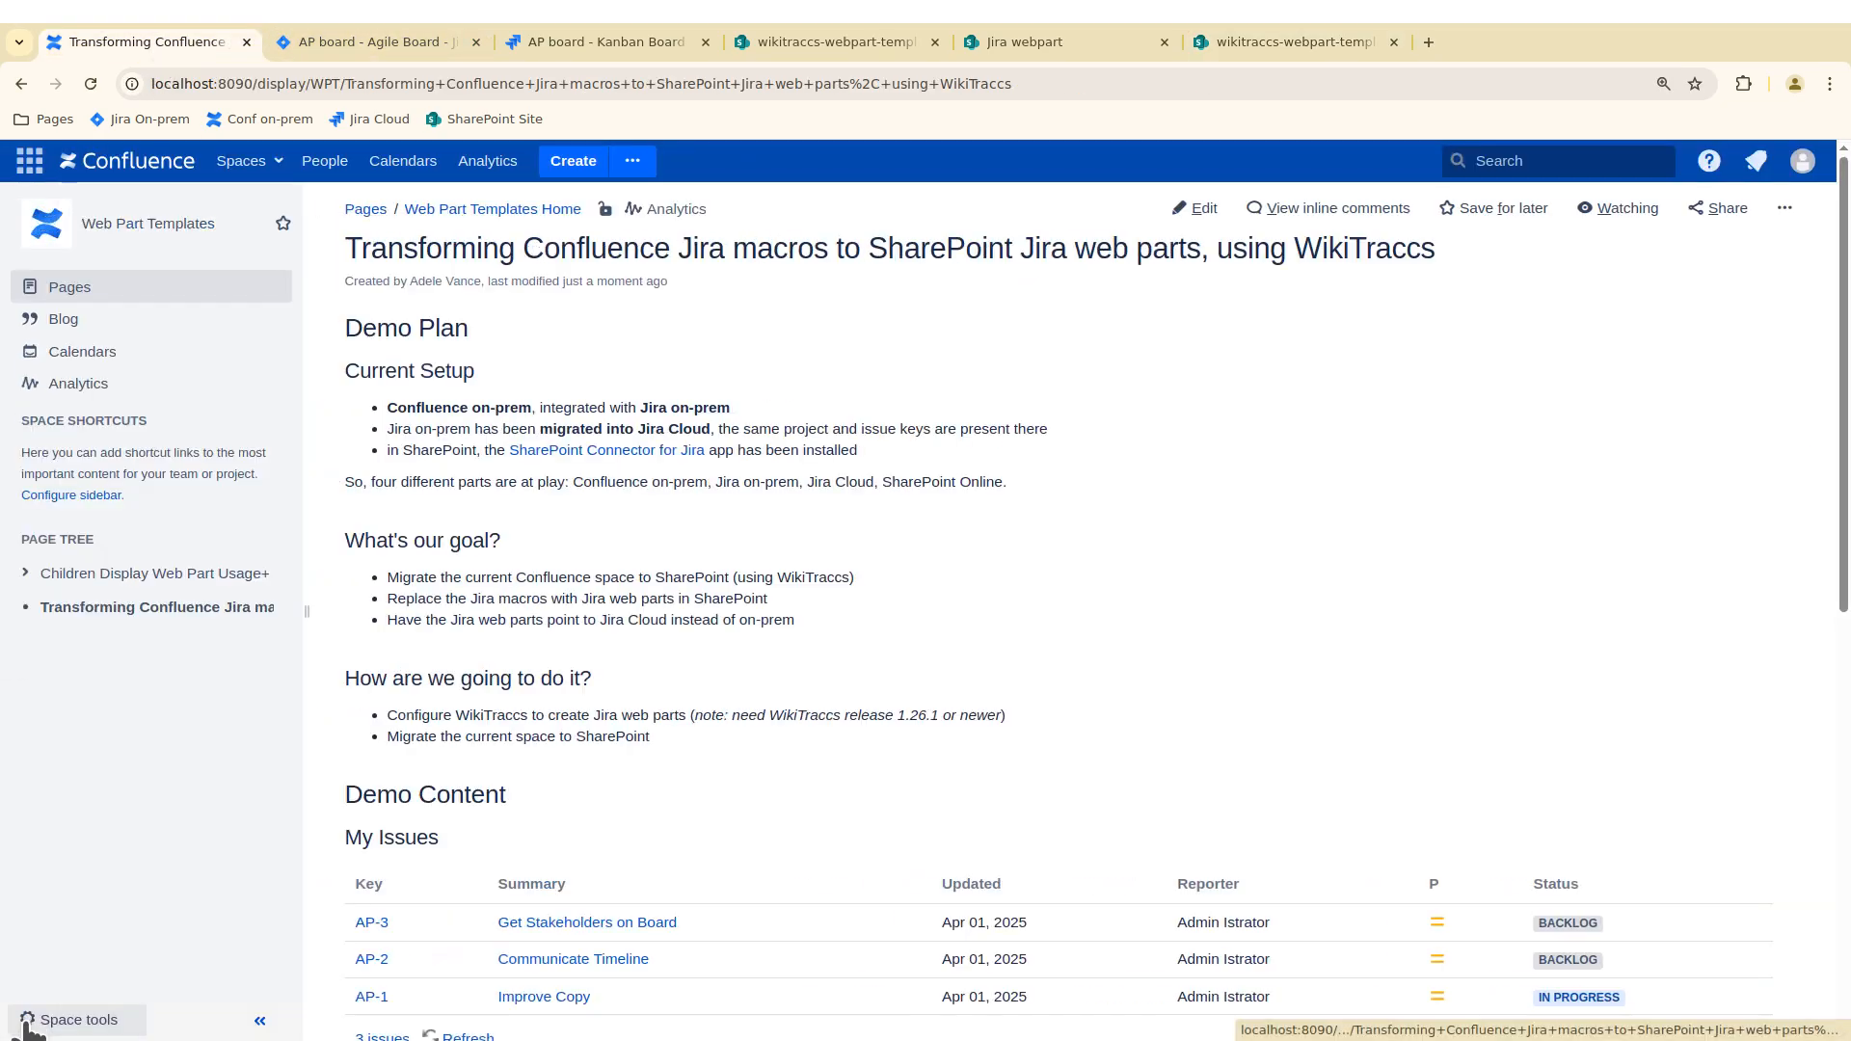
click(160, 224)
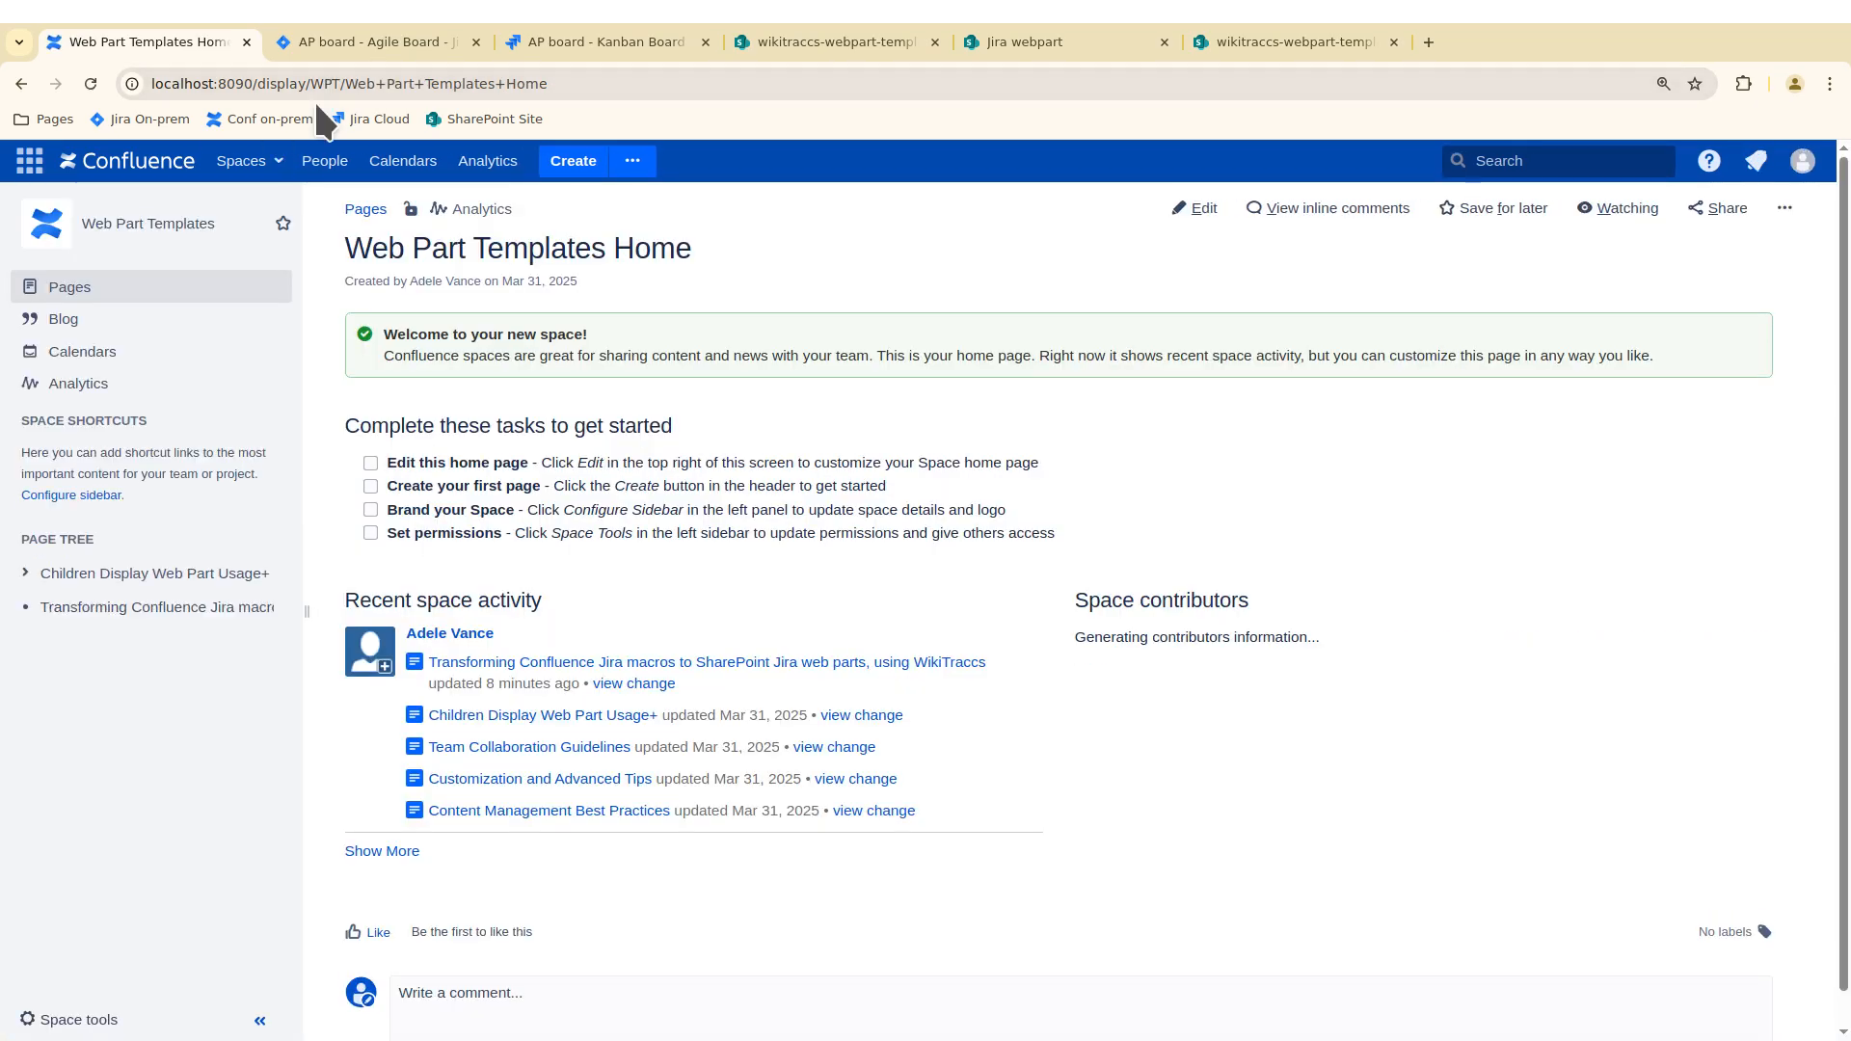
- Check the space's entry in the Space Inventory list by widening the WT_Setting_RequestTransformation column, and close the list
click(1281, 37)
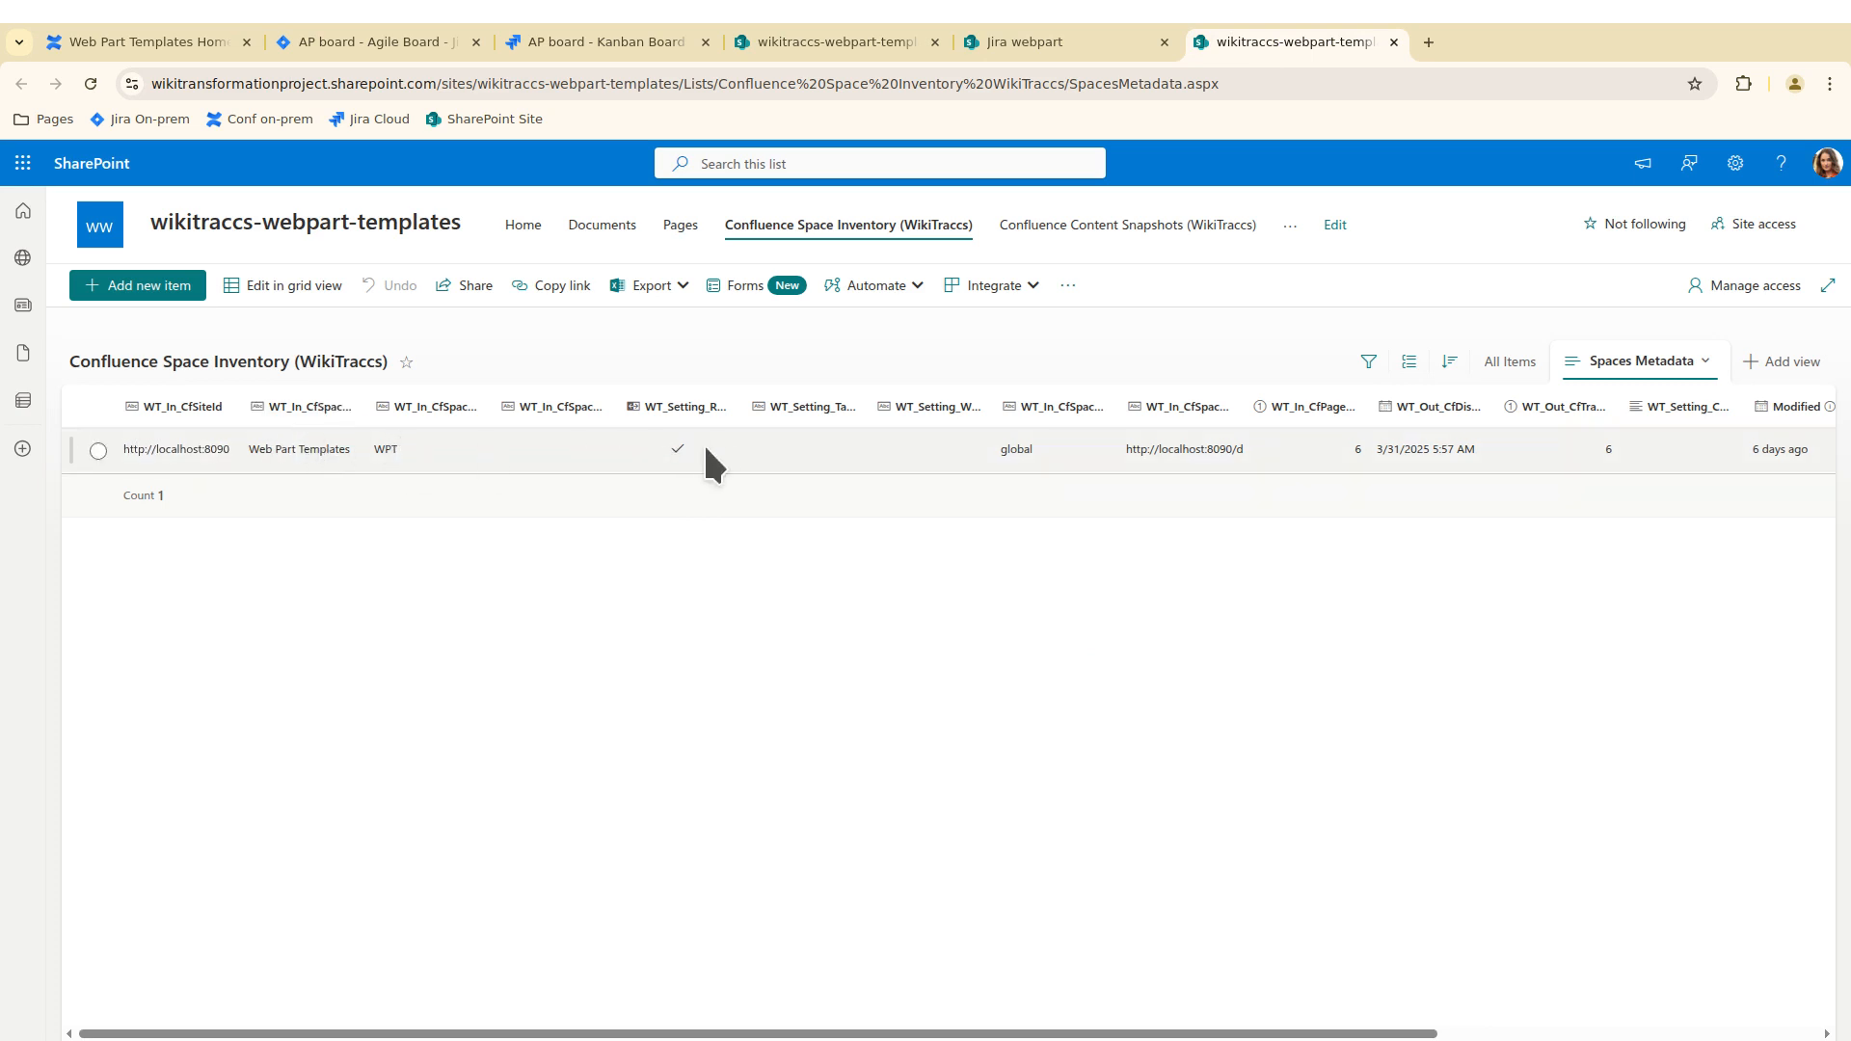
drag(746, 407, 857, 409)
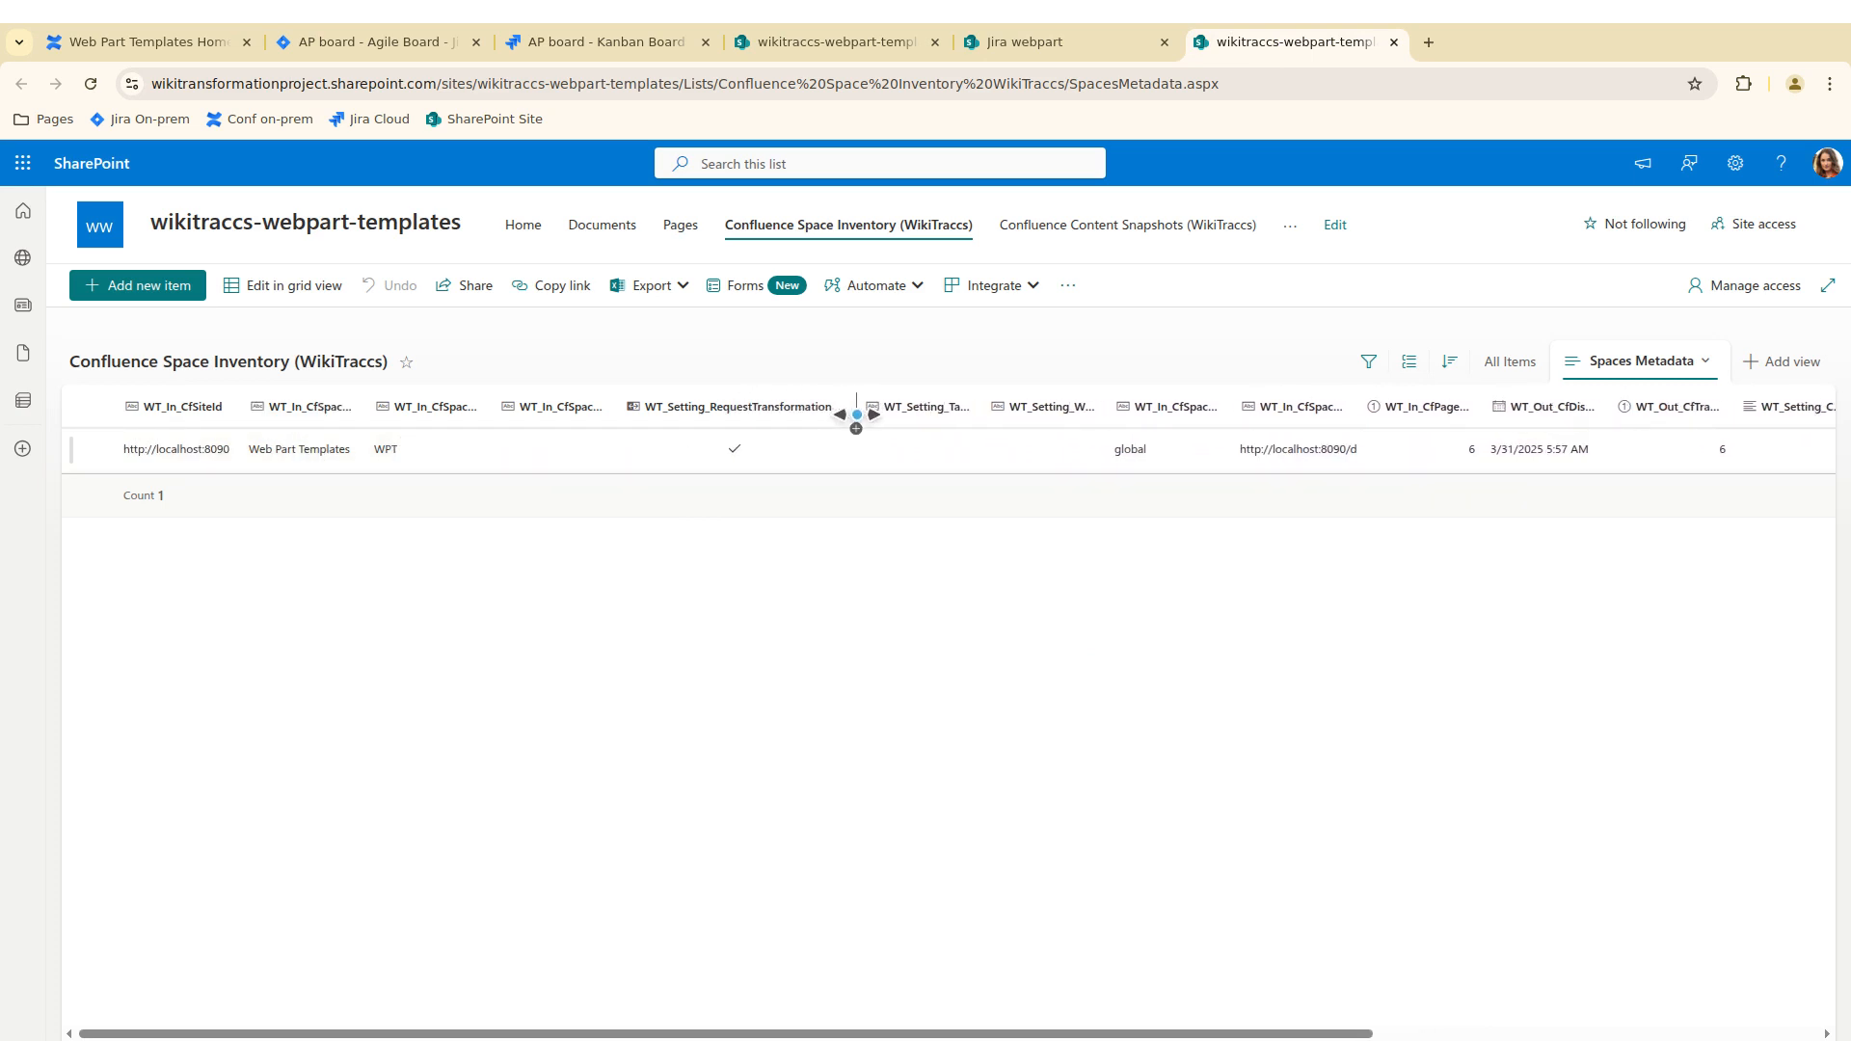
middle_click(1236, 27)
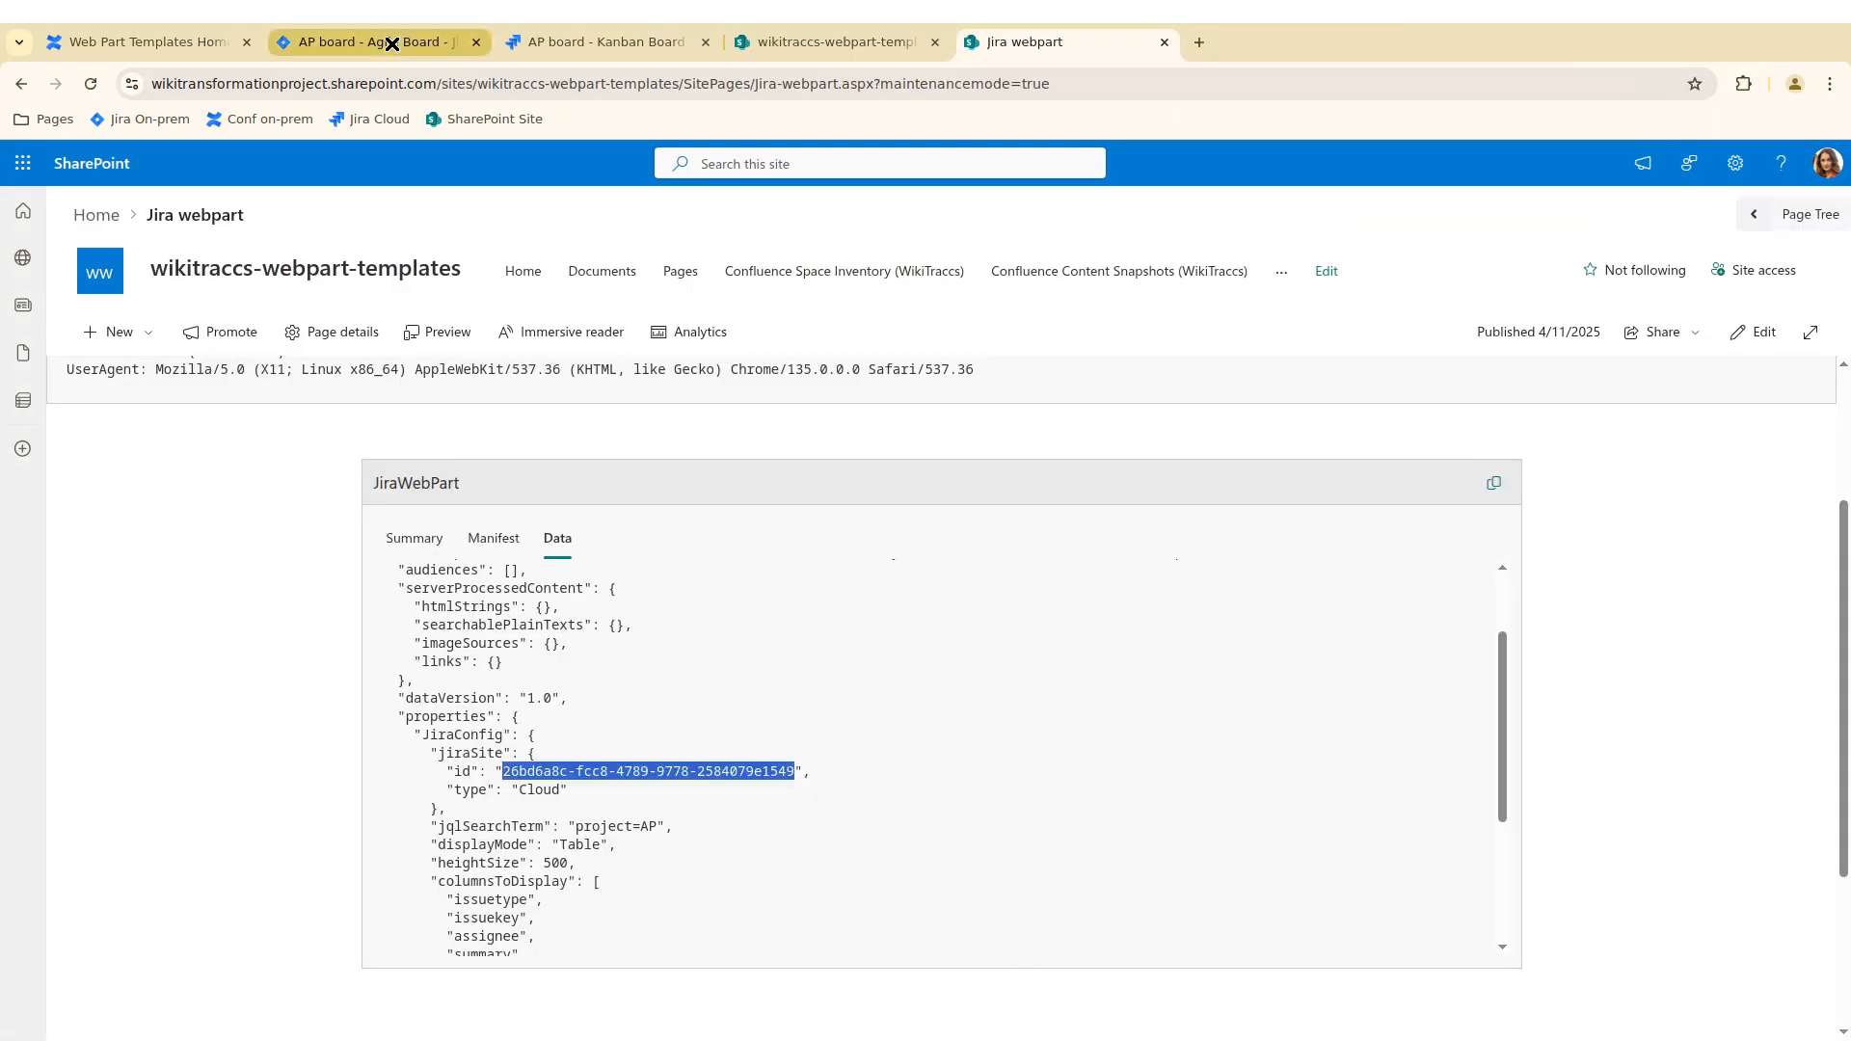
- Start the transformation in WikiTraccs.GUI, authenticate with the already signed-in Microsoft account and return to WikiTraccs.GUI
key(alt+Tab)
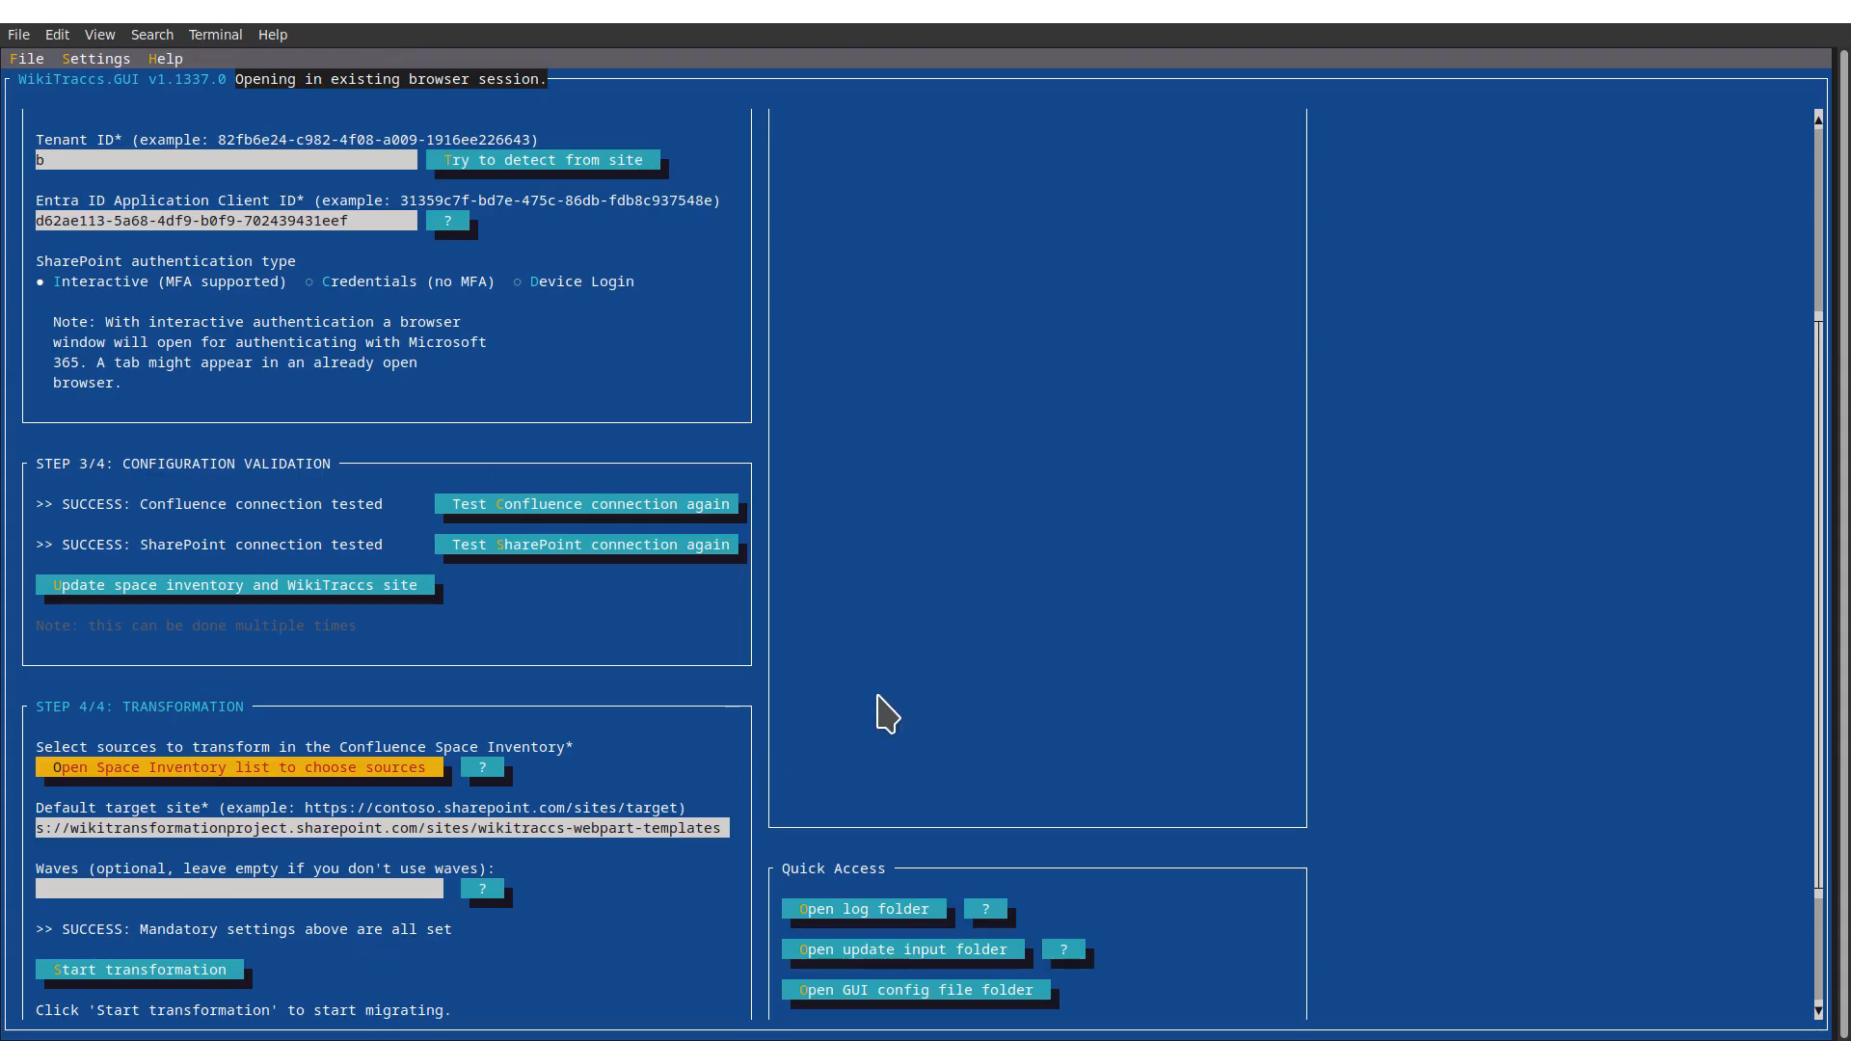
click(116, 972)
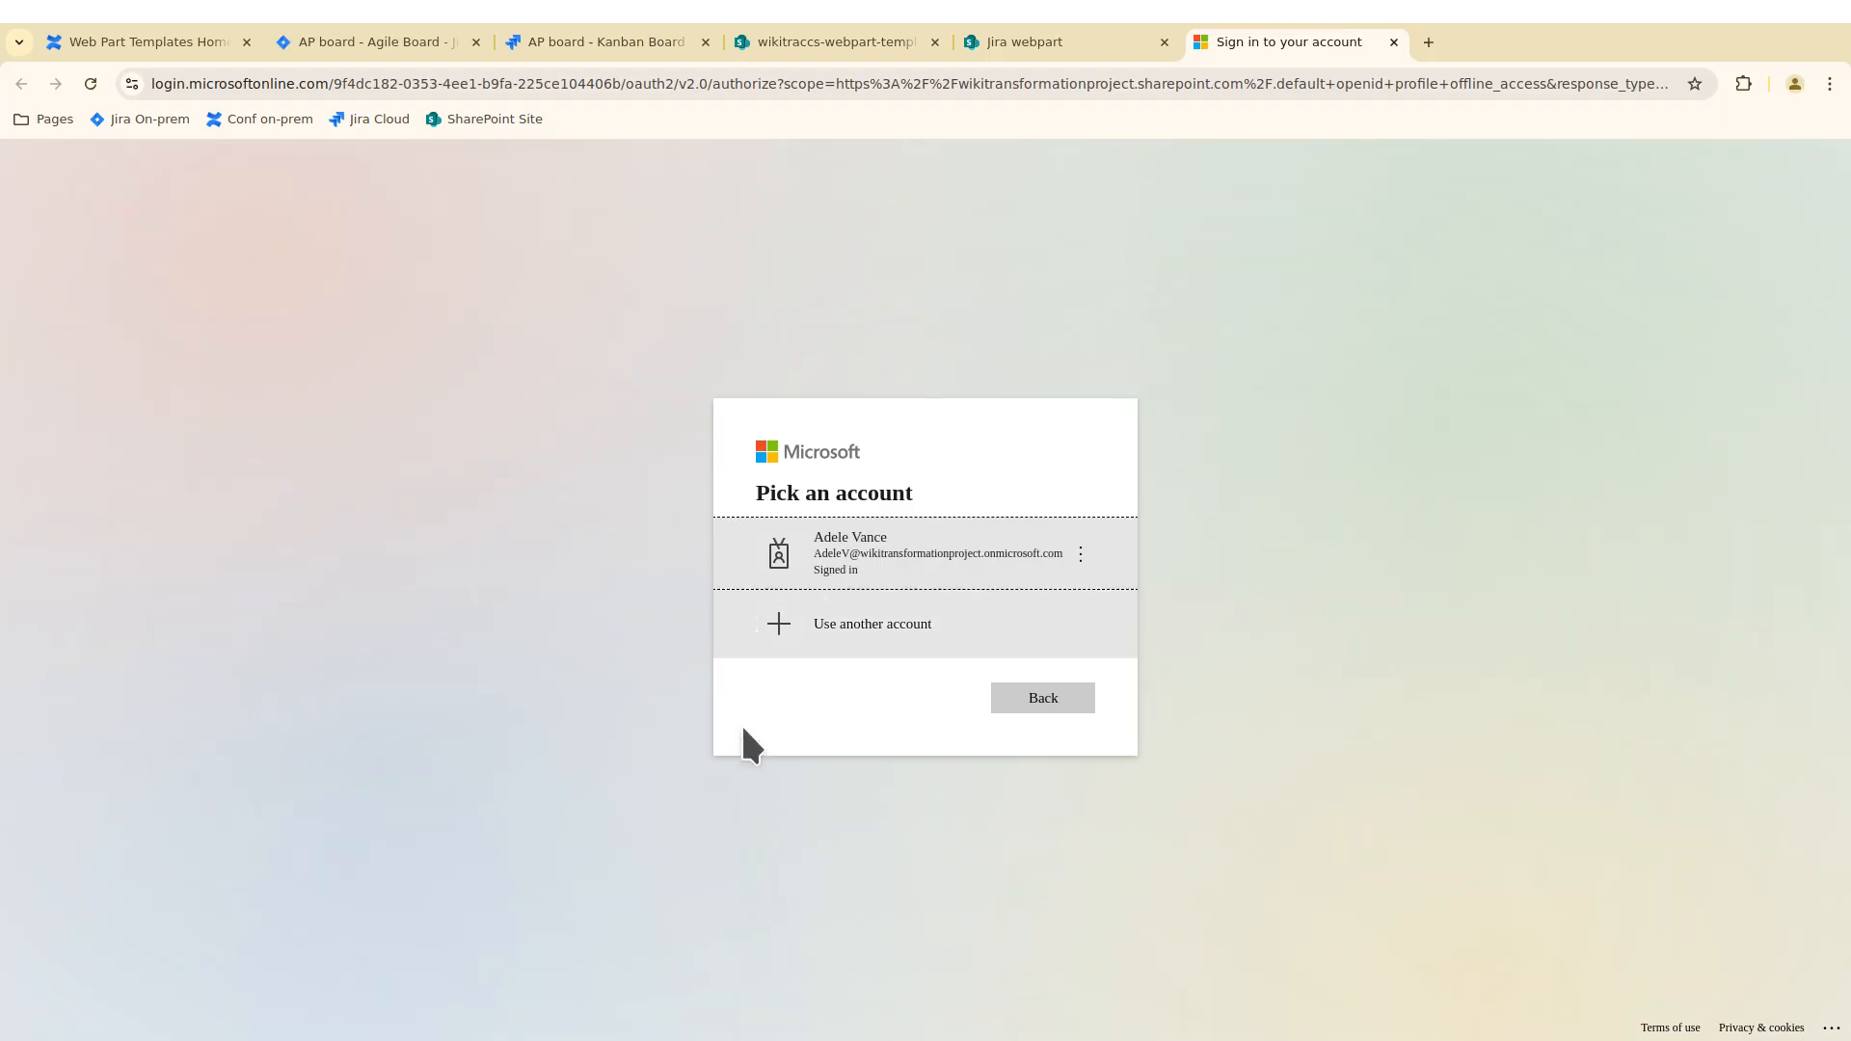
click(855, 549)
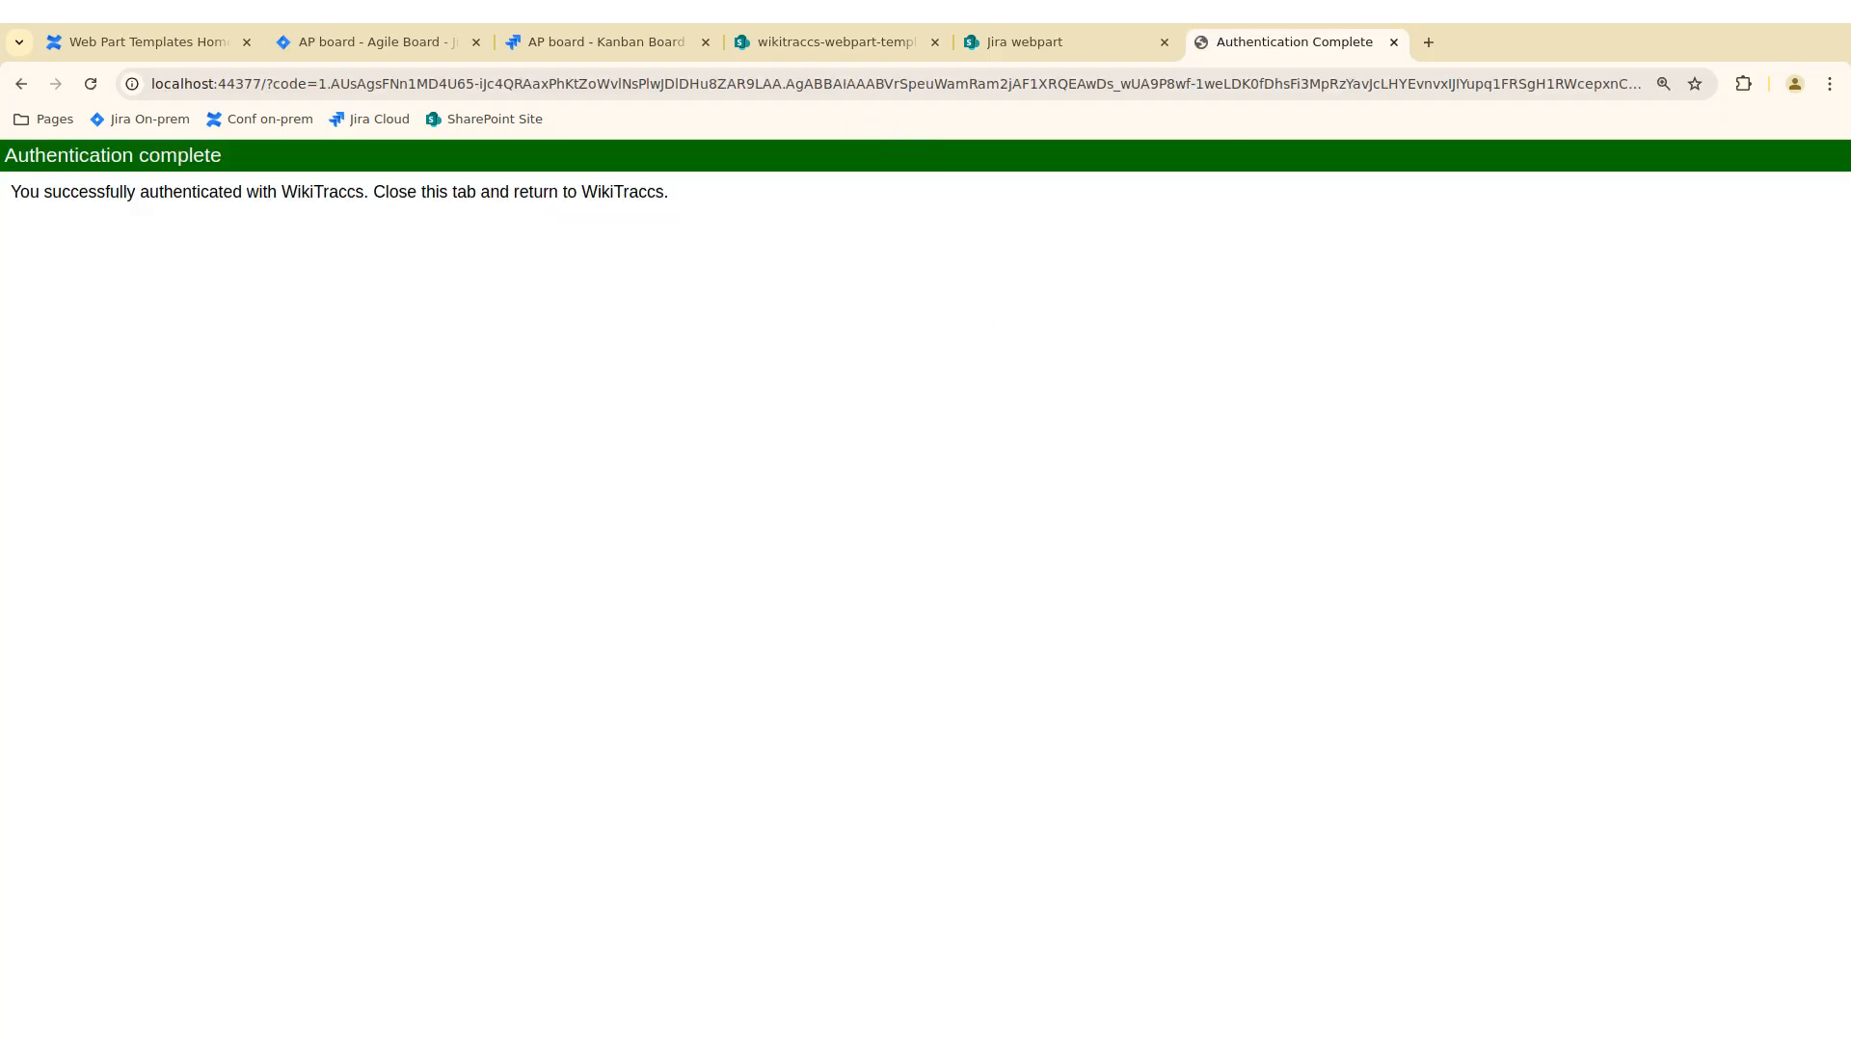
key(alt+Tab)
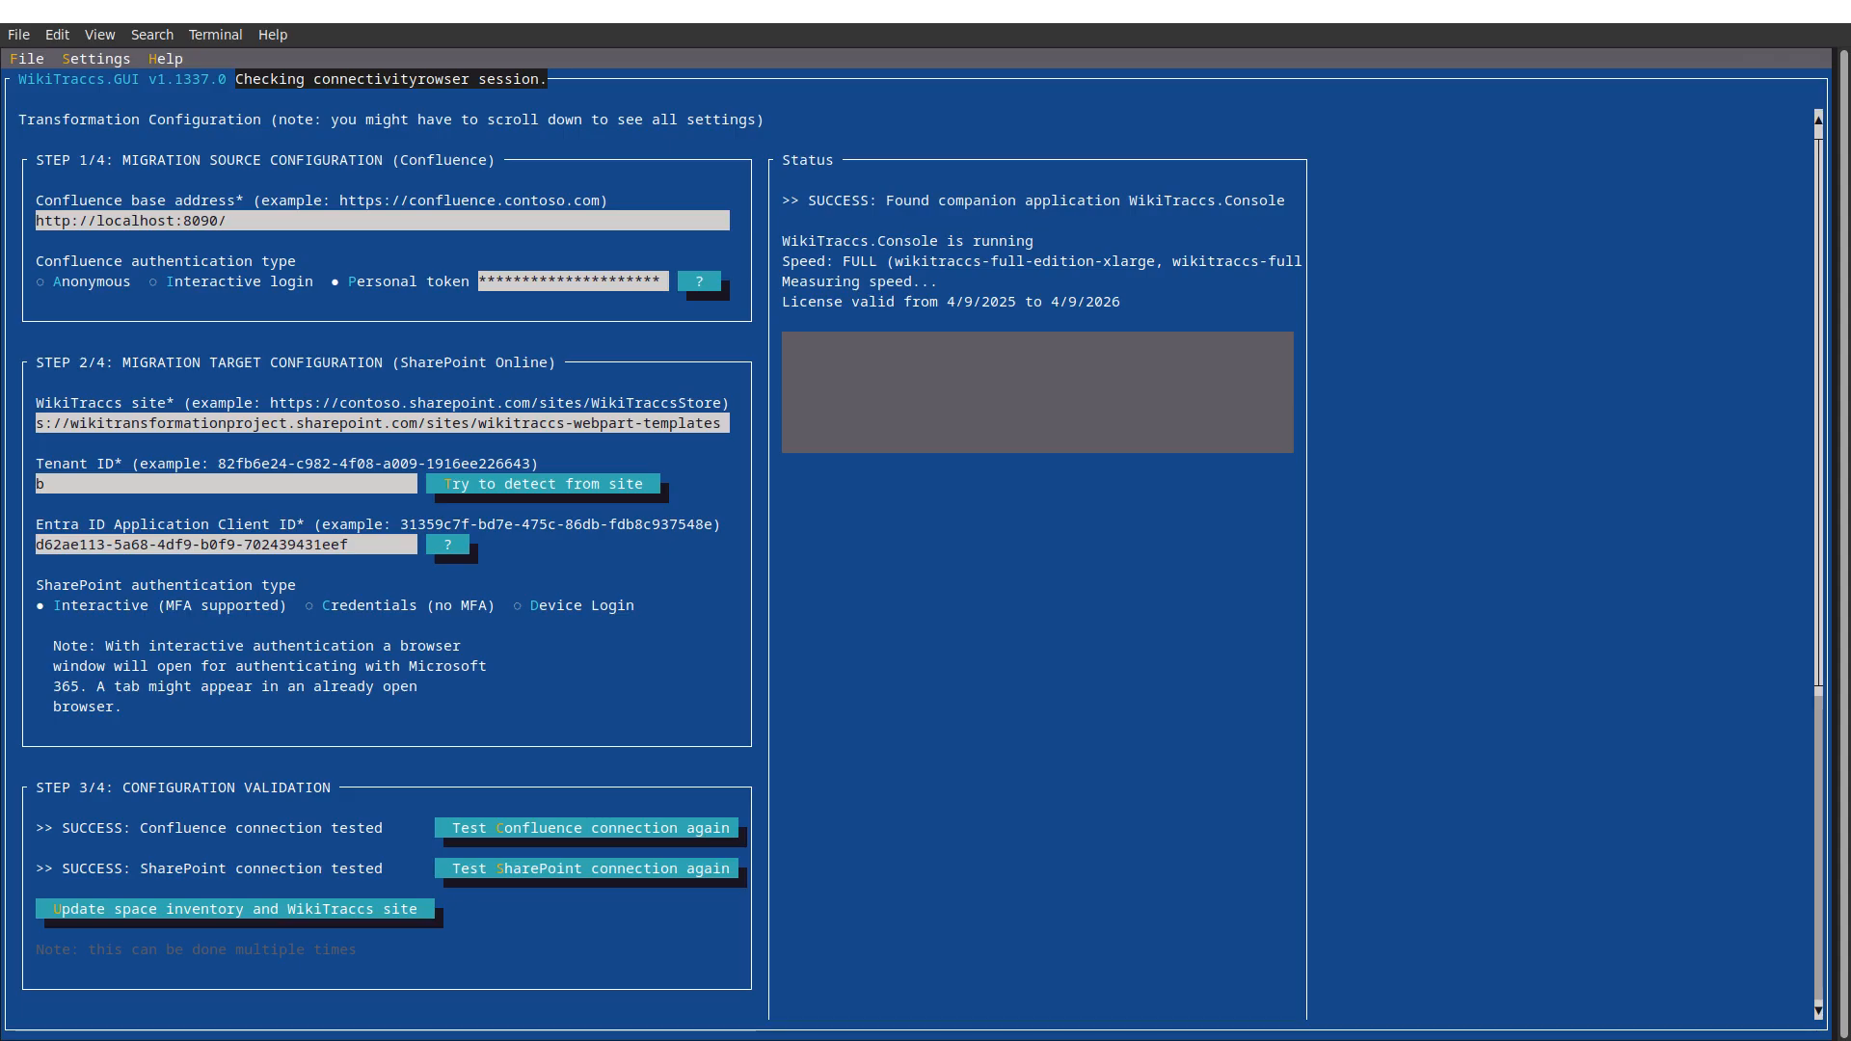
- Switch to the SharePoint site in the browser and open the migrated "Transforming Confluence Jira macros" page from its site pages
key(alt+Tab)
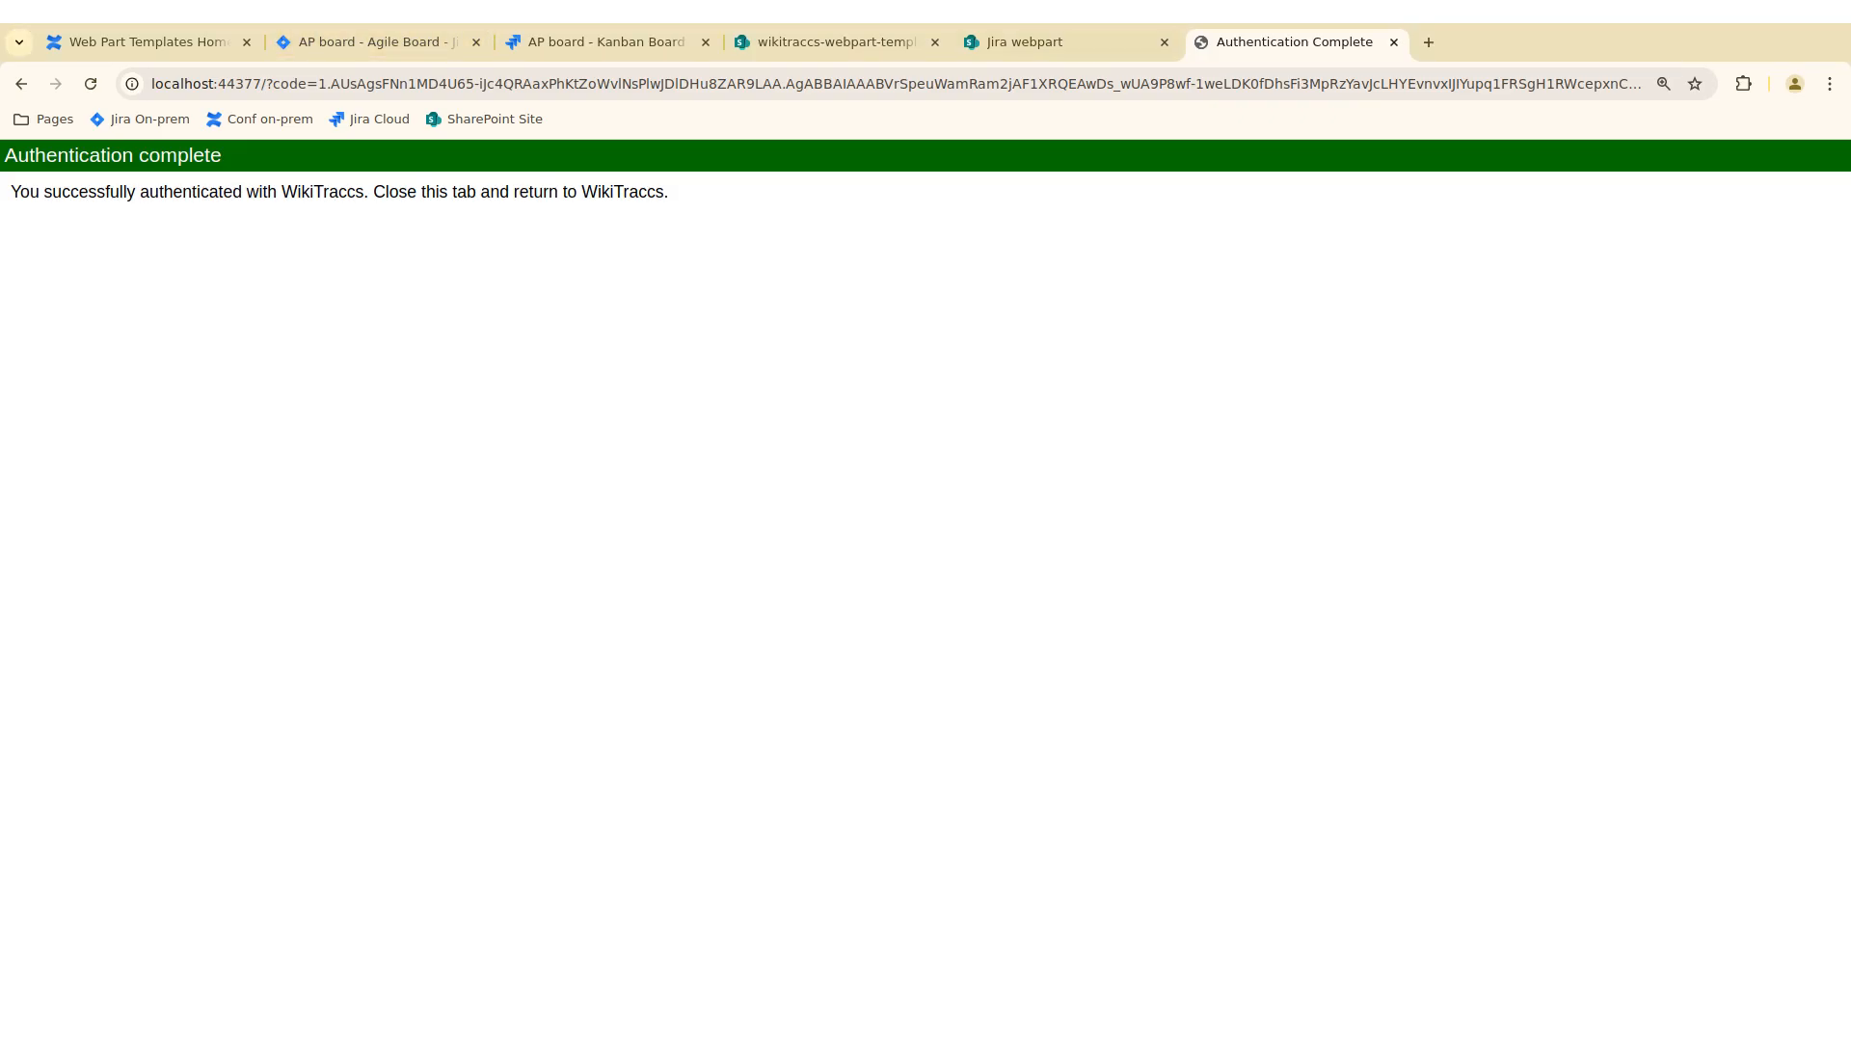
click(828, 39)
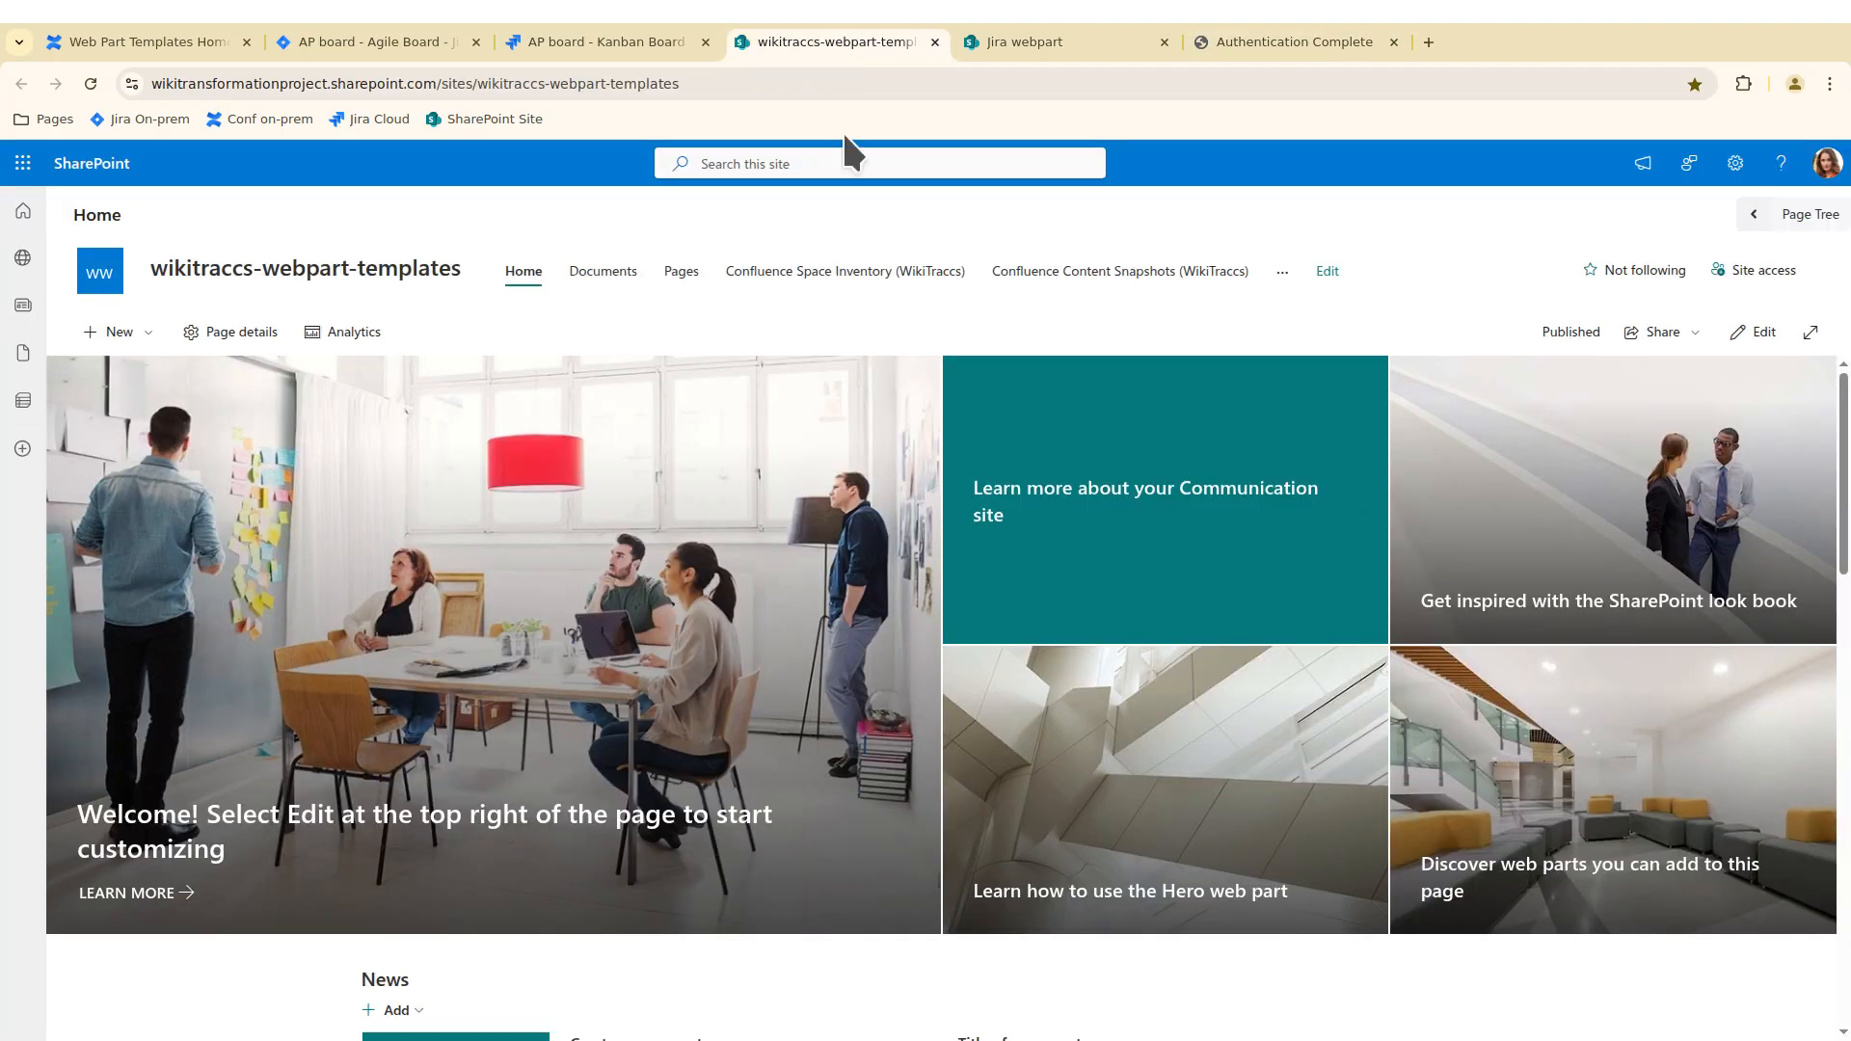
click(683, 274)
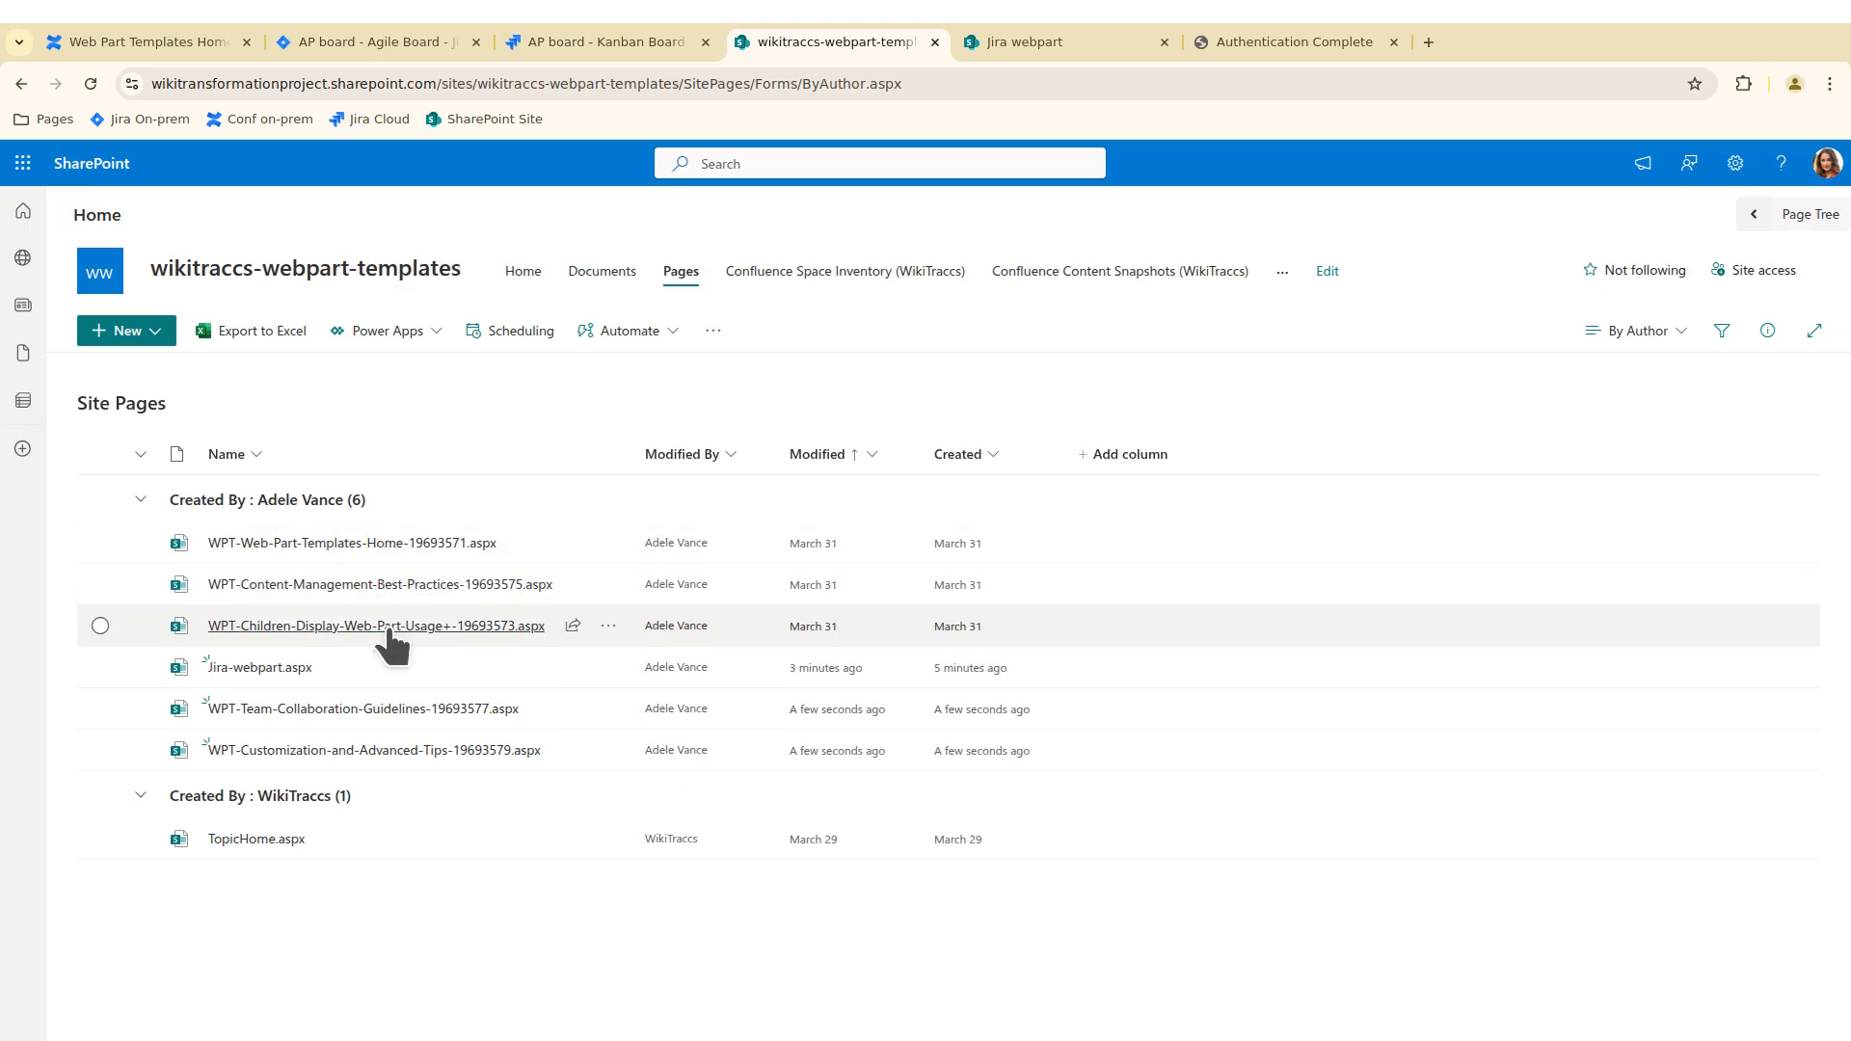
mouse_move(390, 641)
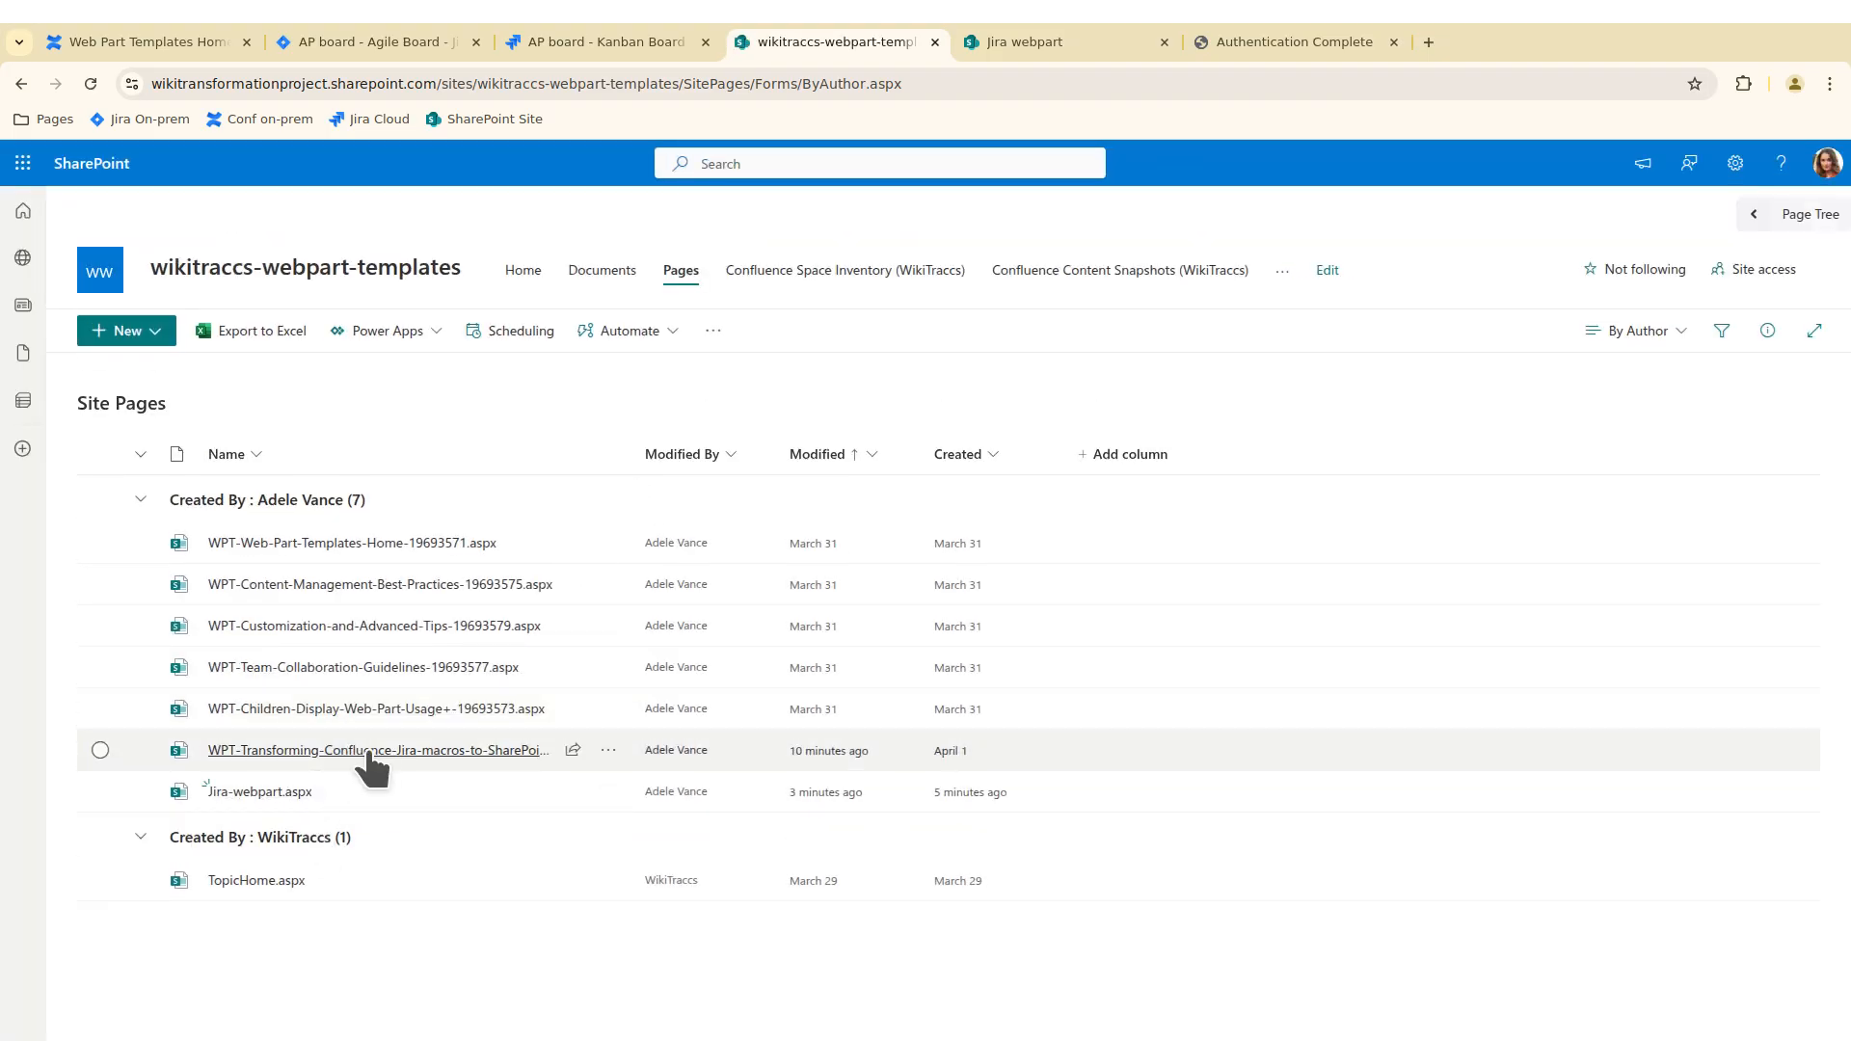
mouse_move(385, 767)
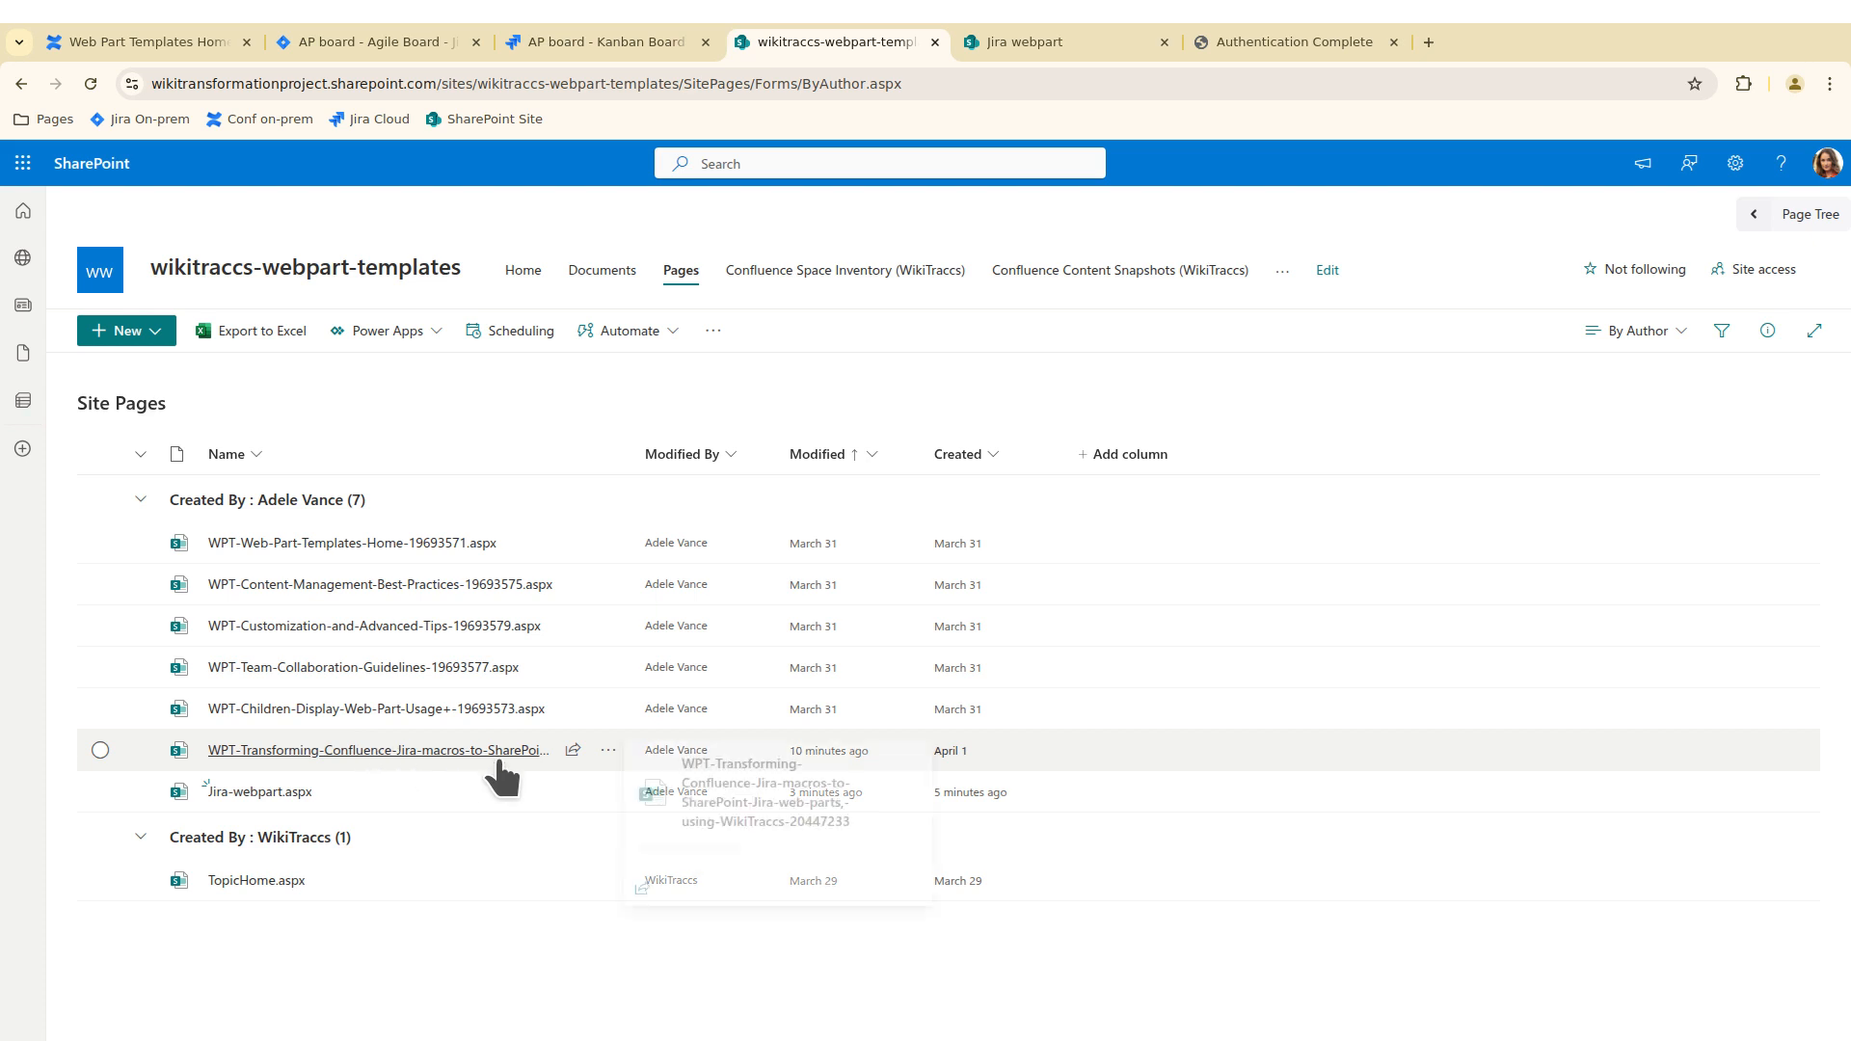
click(439, 757)
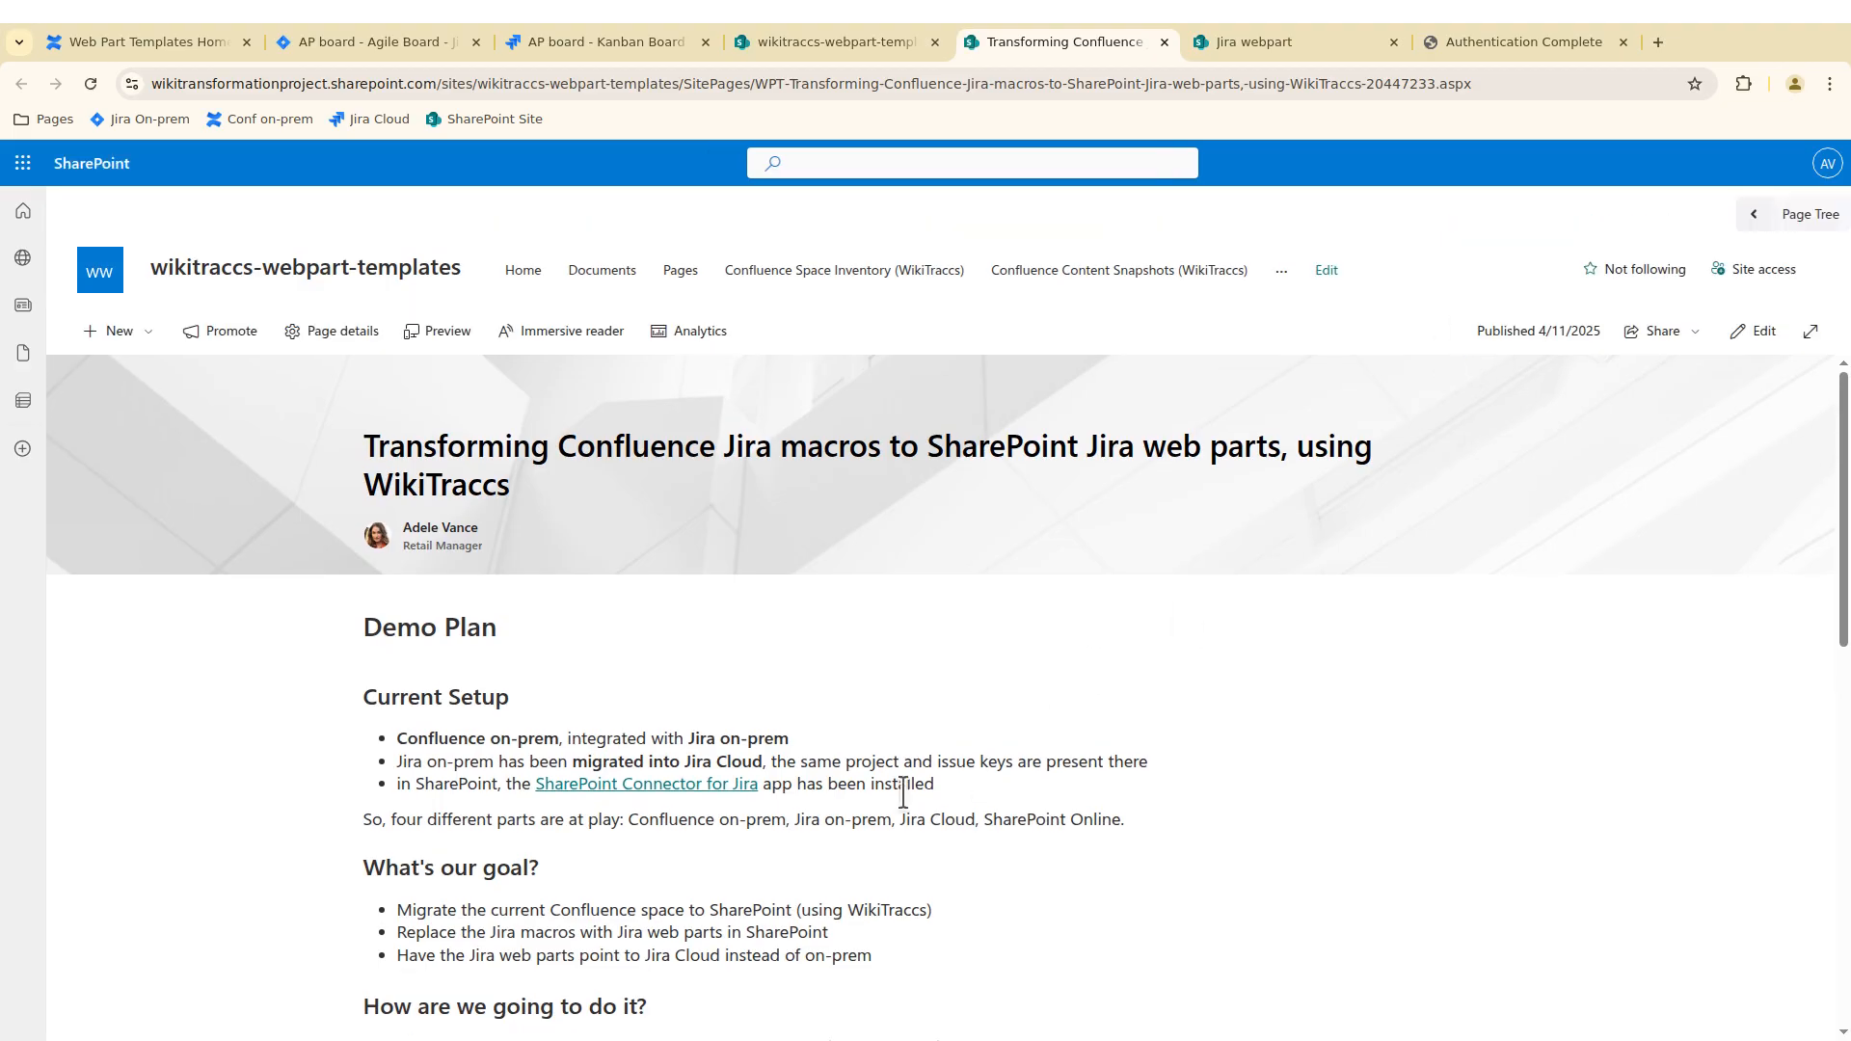
- Compare the My Issues and unassigned tasks web parts on the migrated SharePoint page with the Jira macros on the original Confluence page
scroll(904, 796, down, 5)
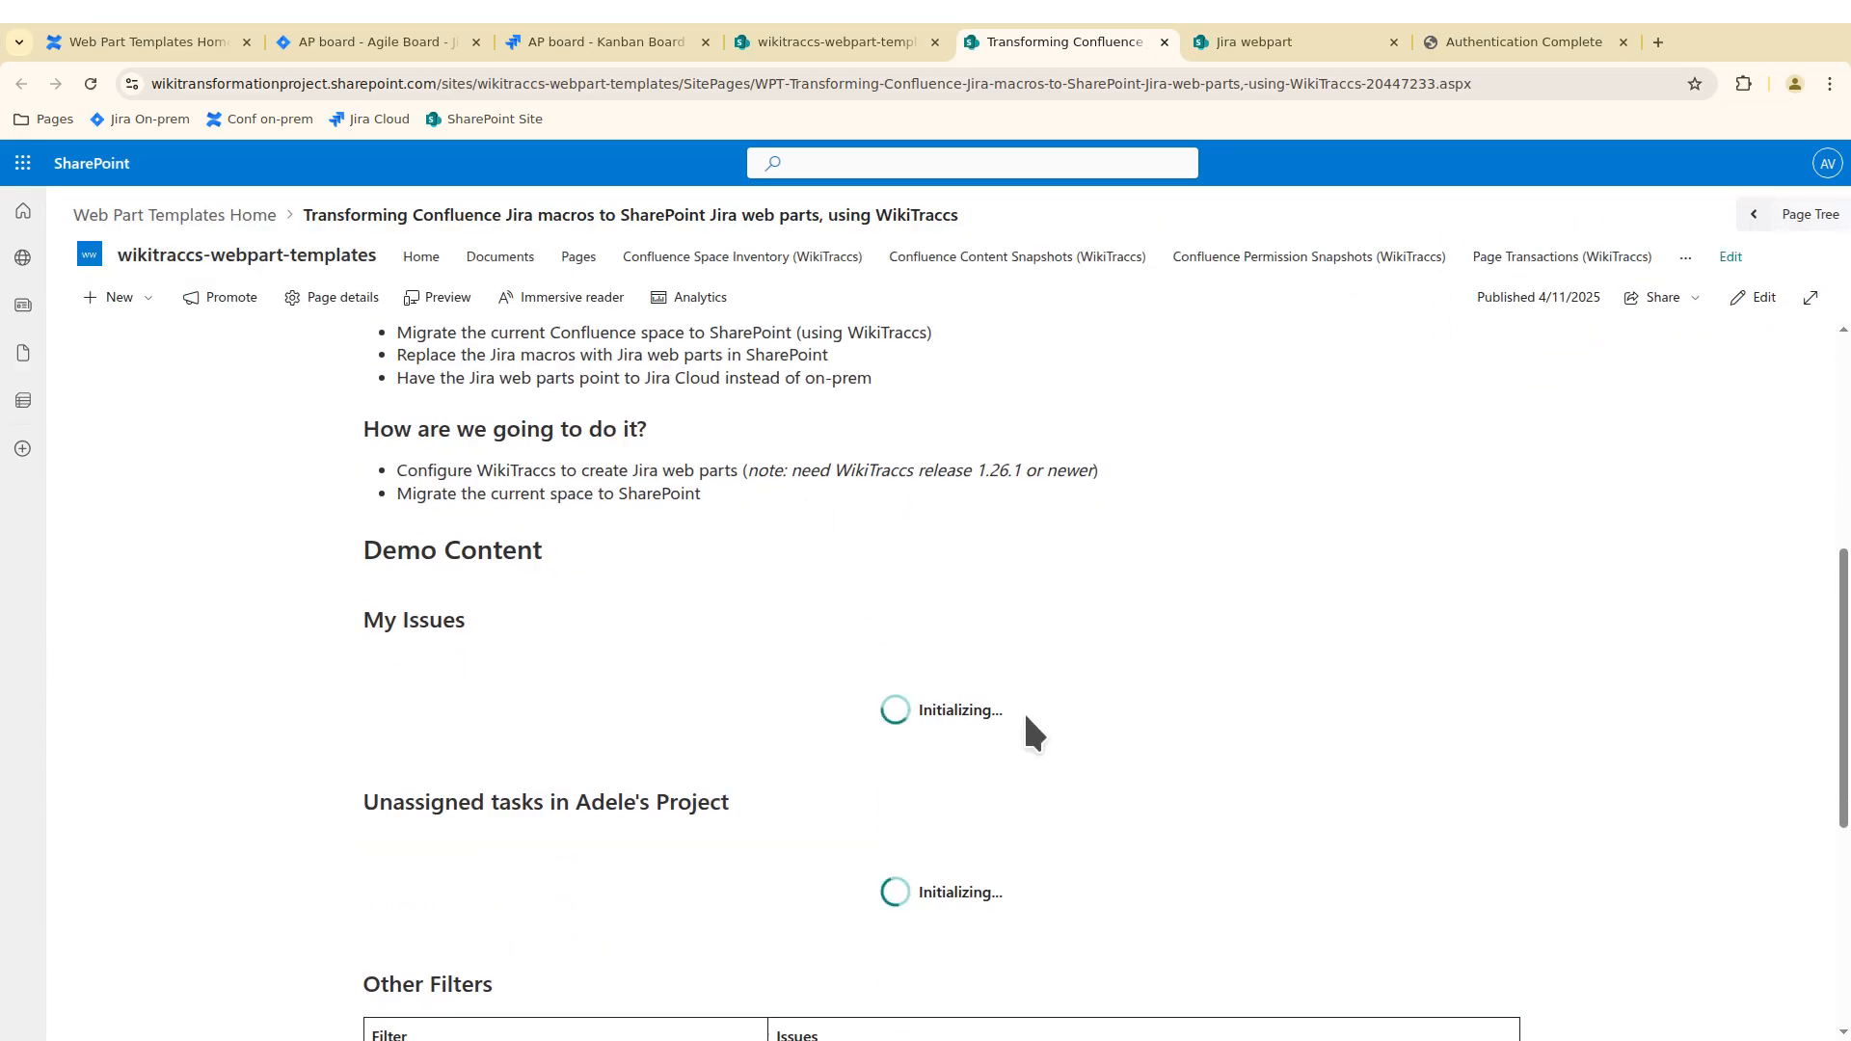
scroll(1383, 666, down, 1)
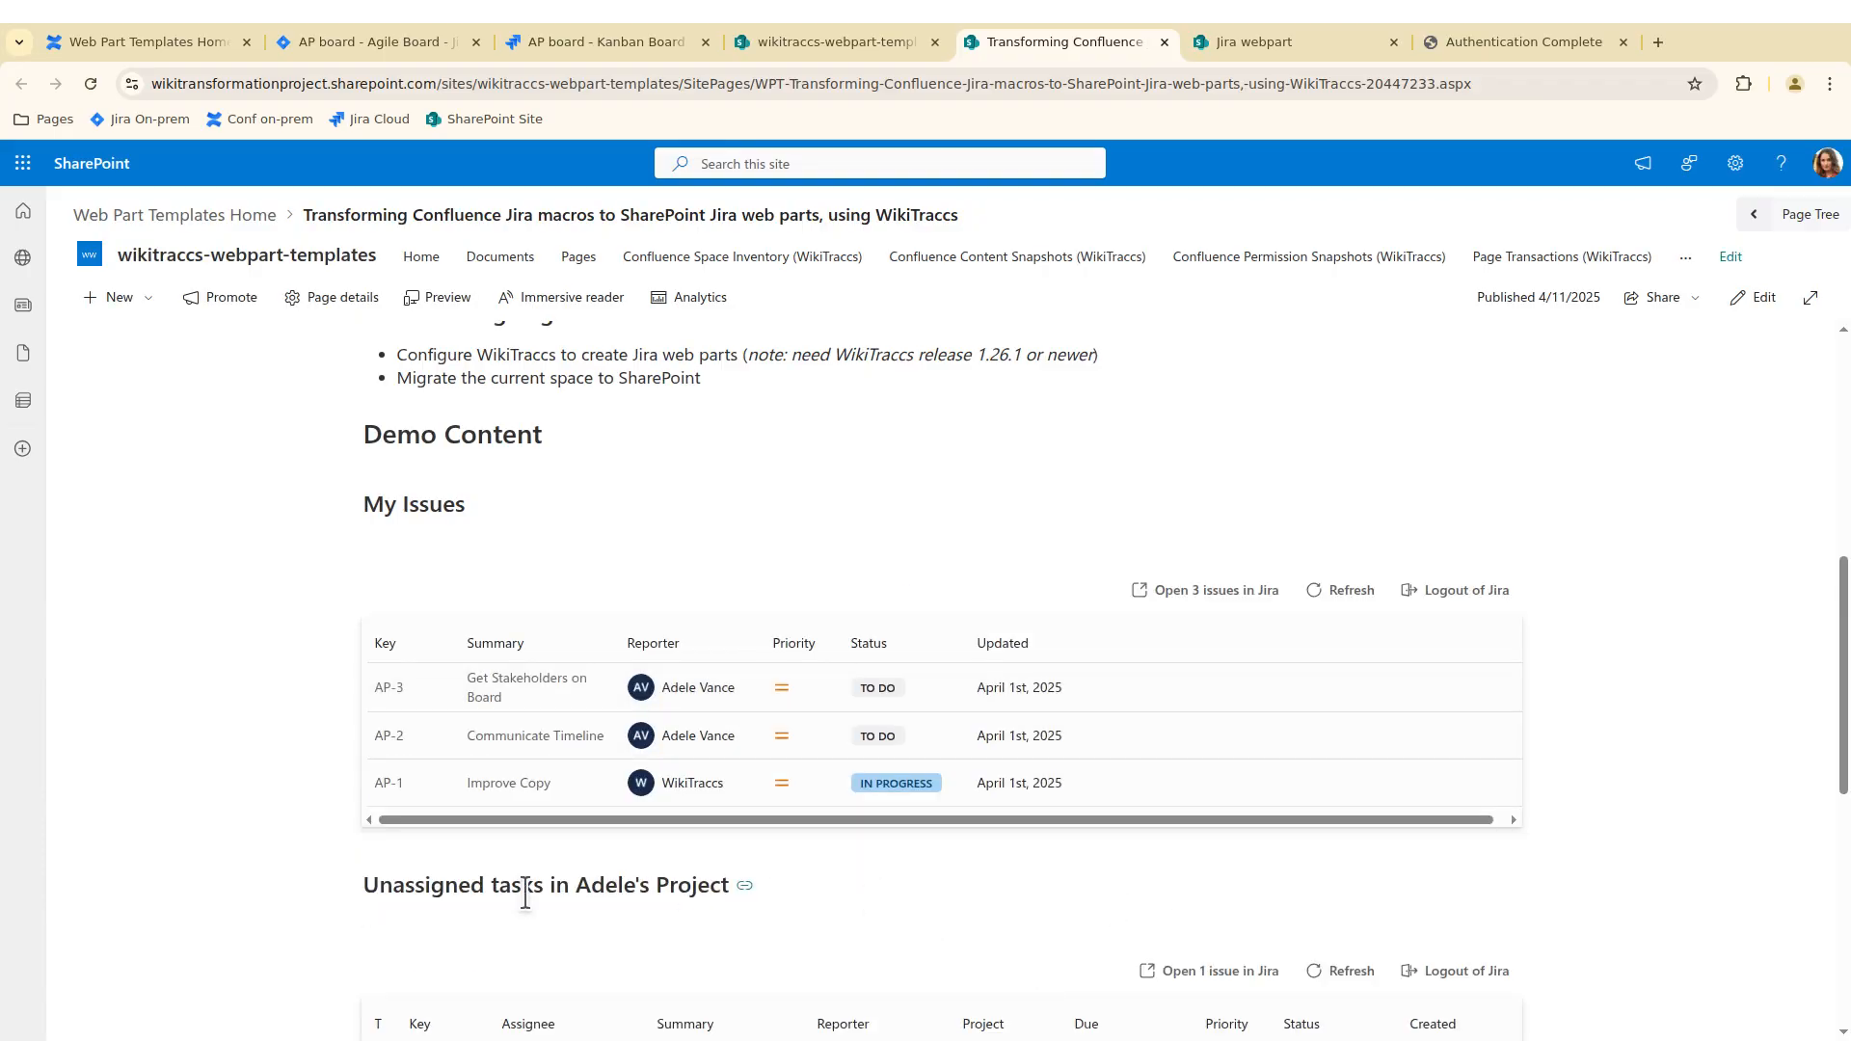
scroll(275, 844, down, 2)
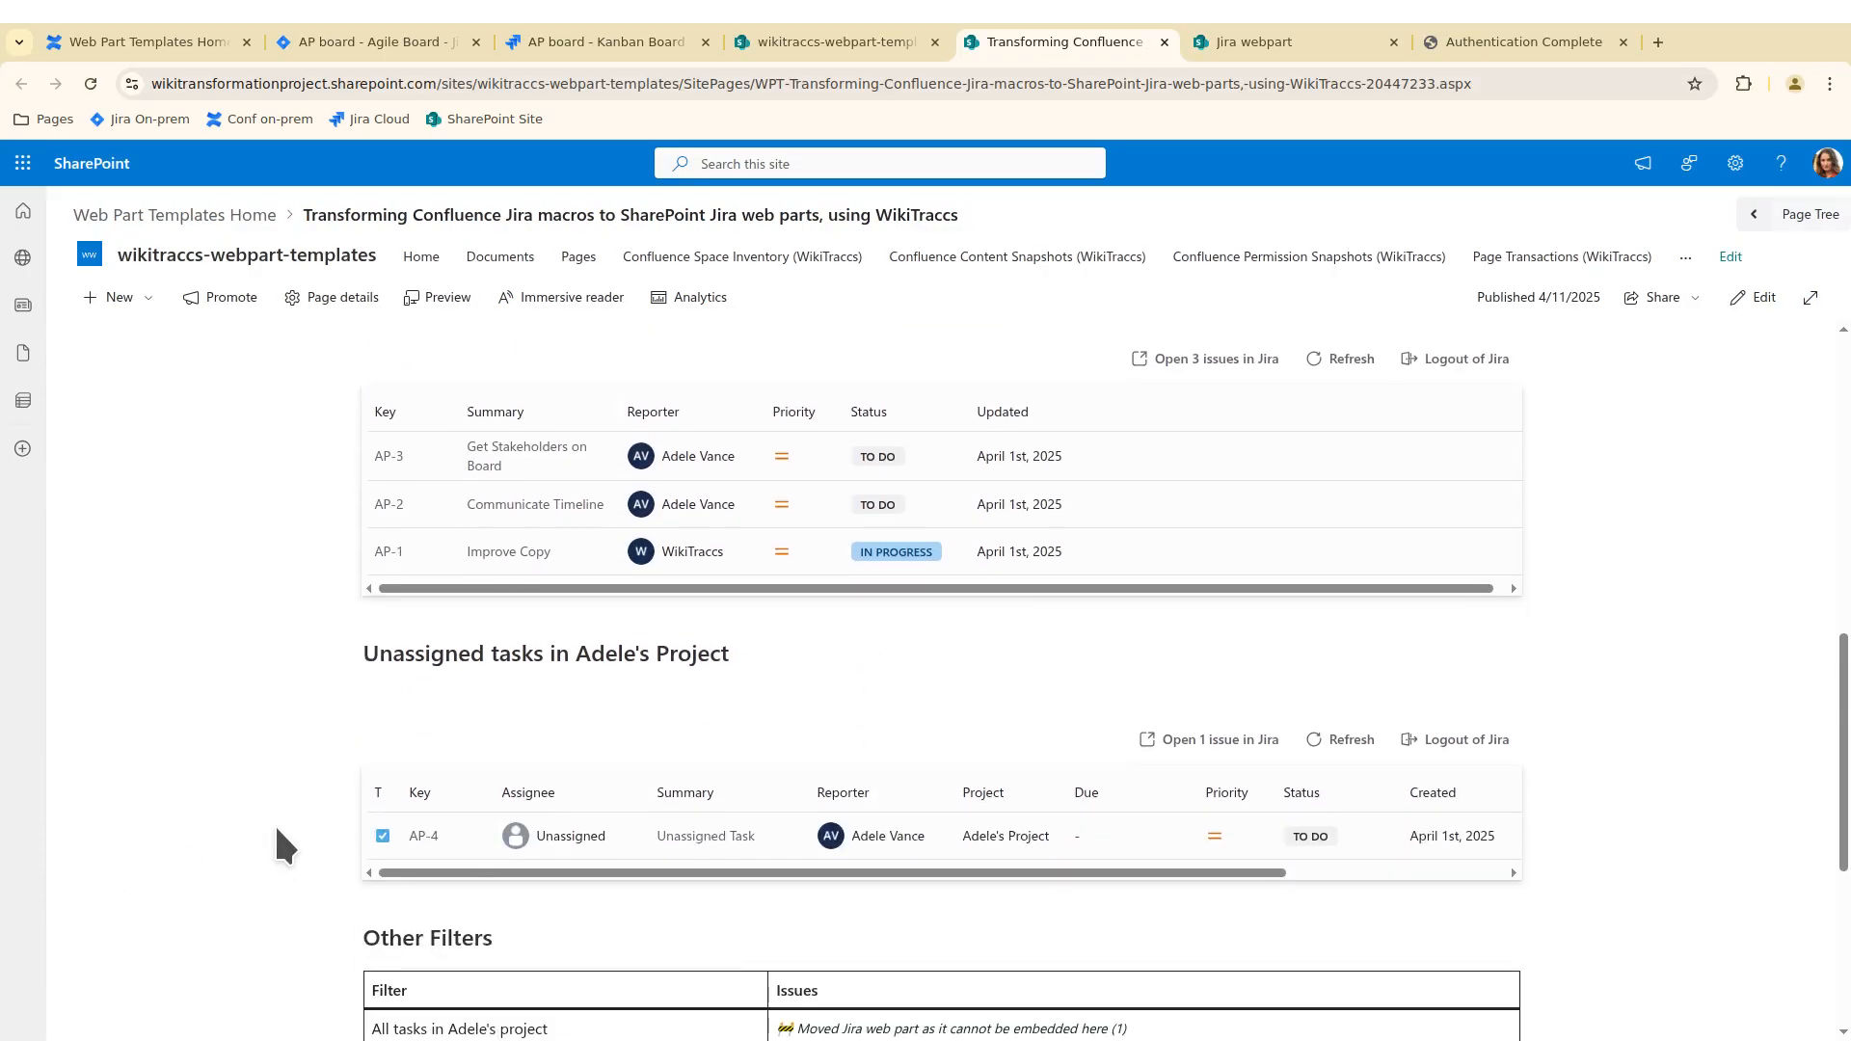
scroll(277, 711, up, 1)
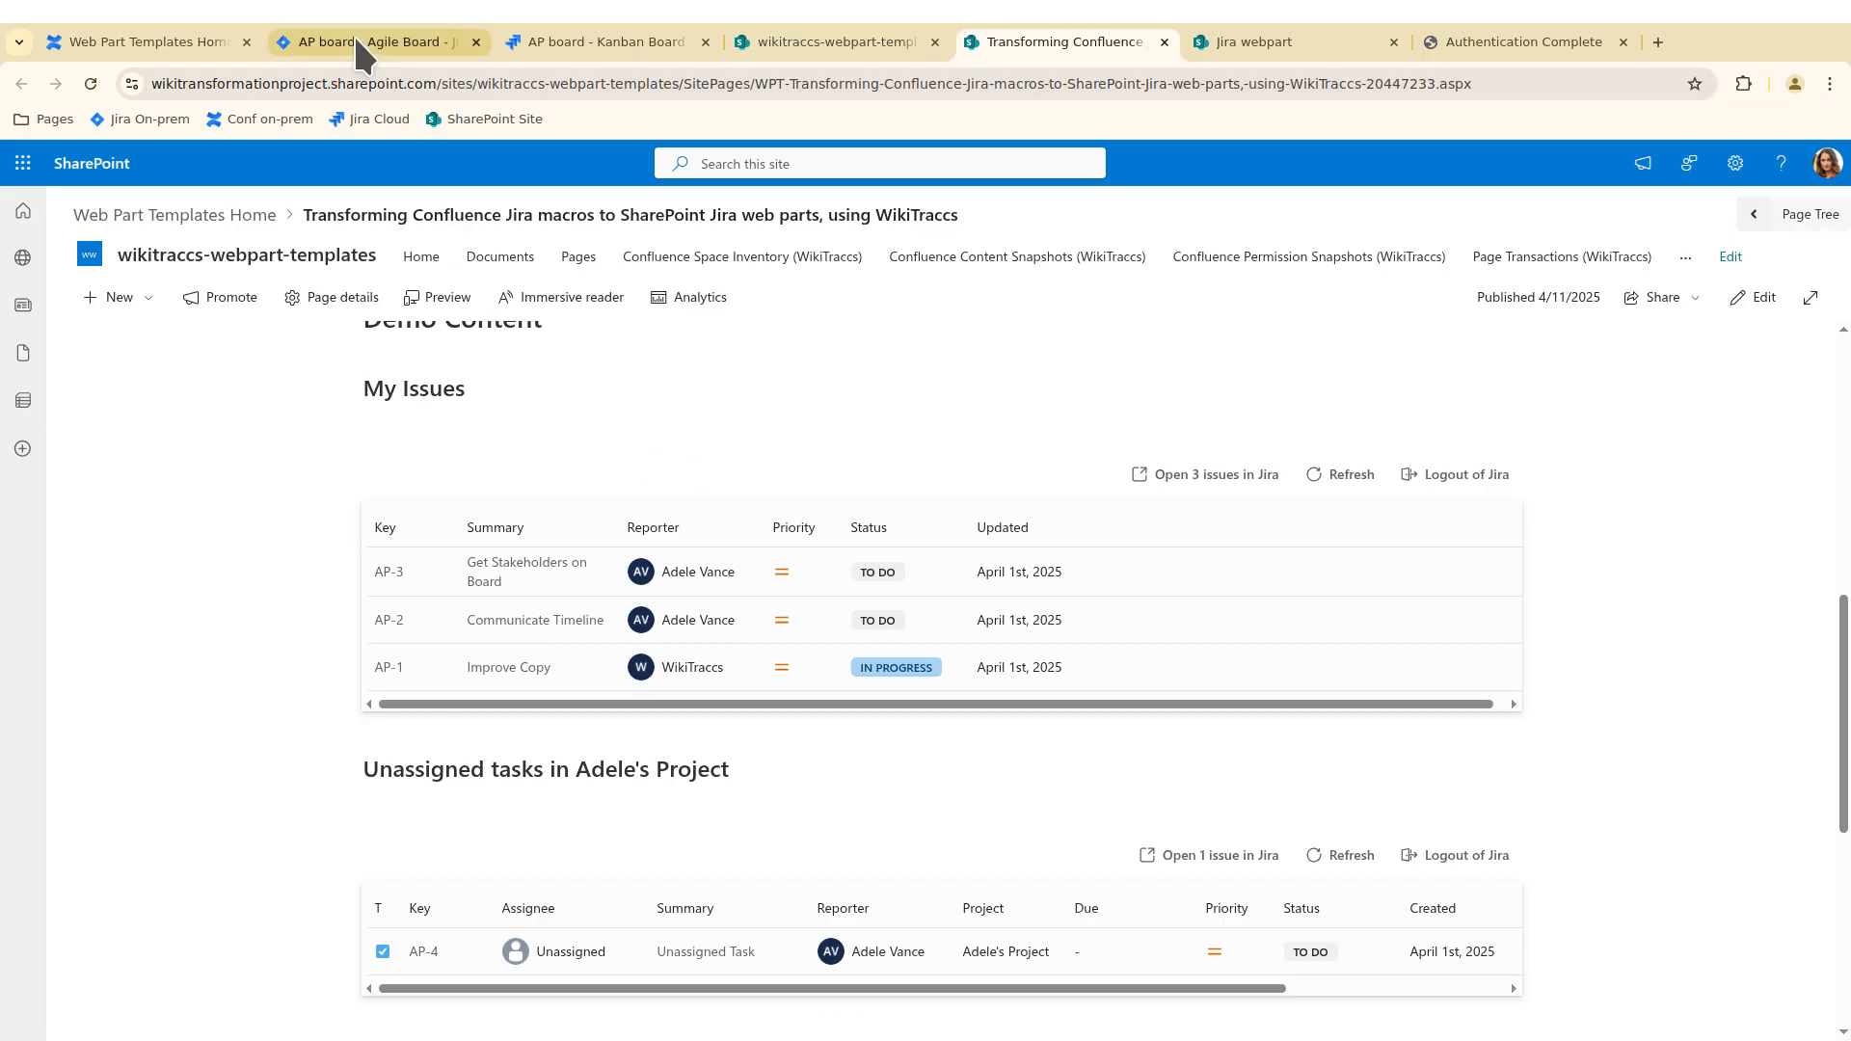
click(176, 44)
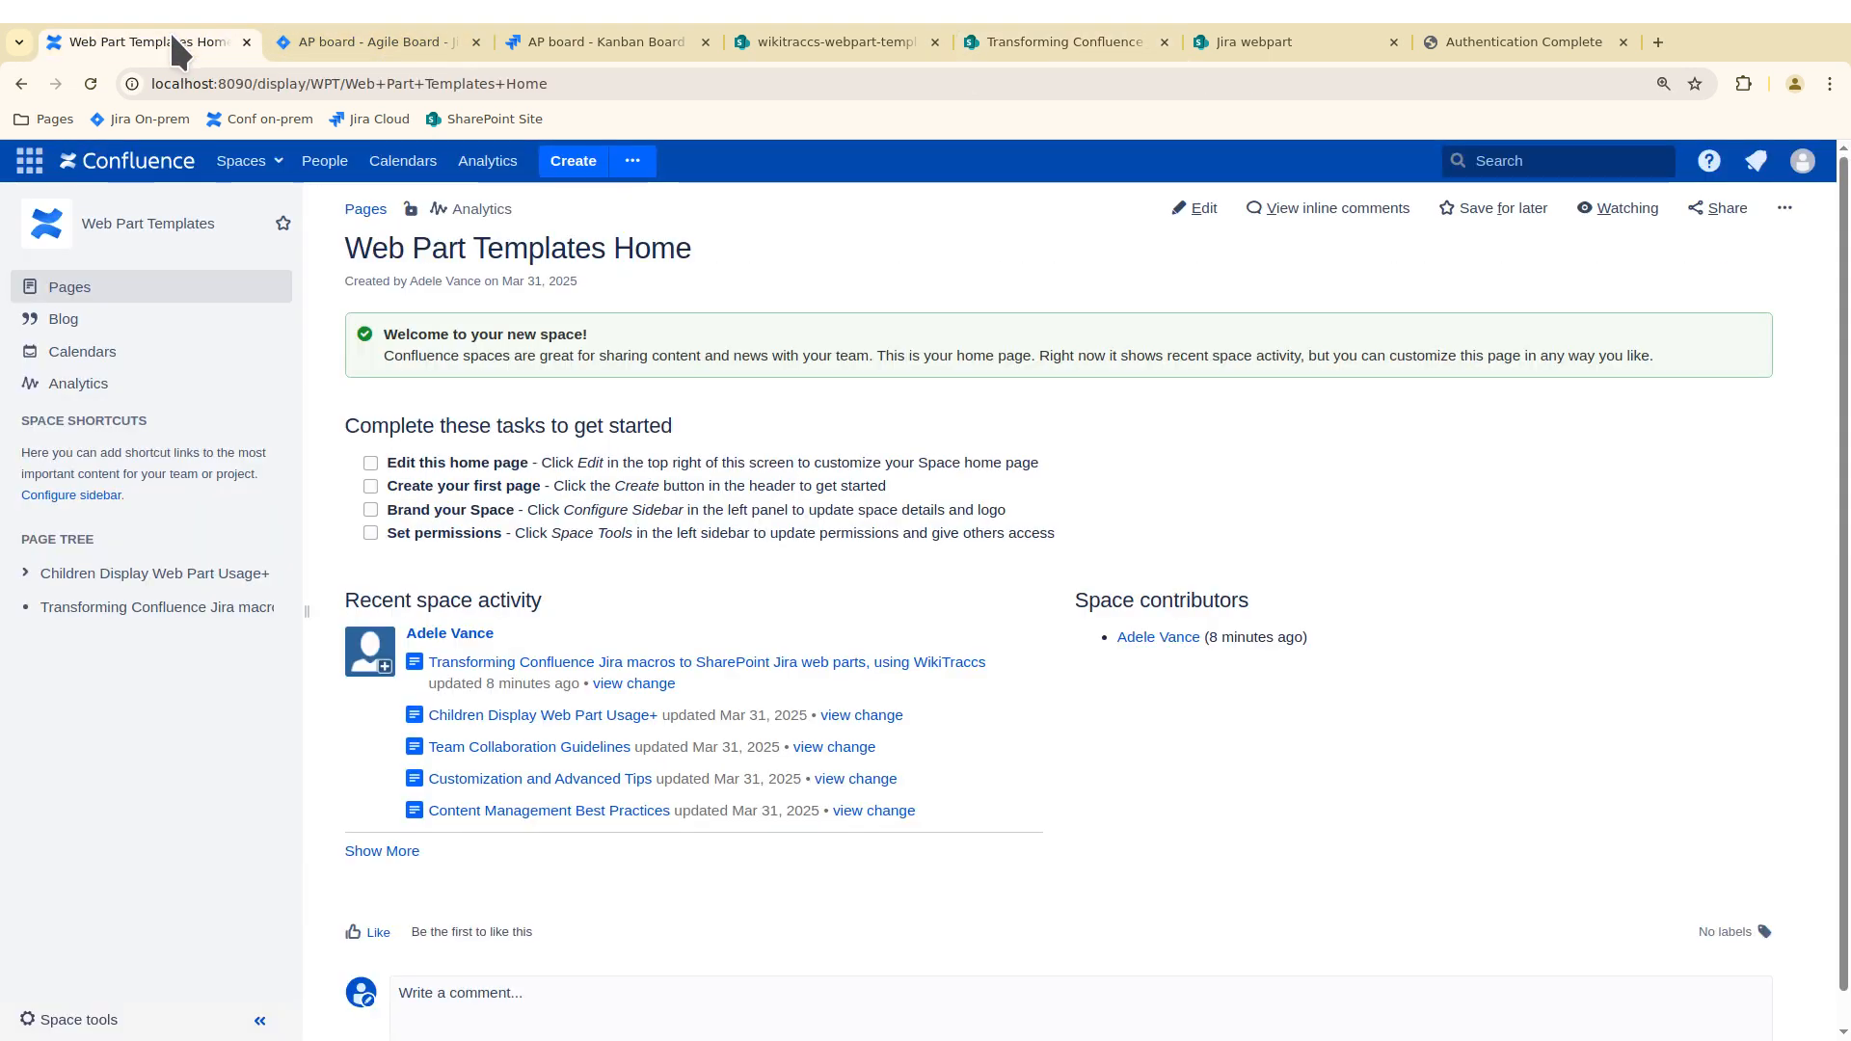
click(152, 610)
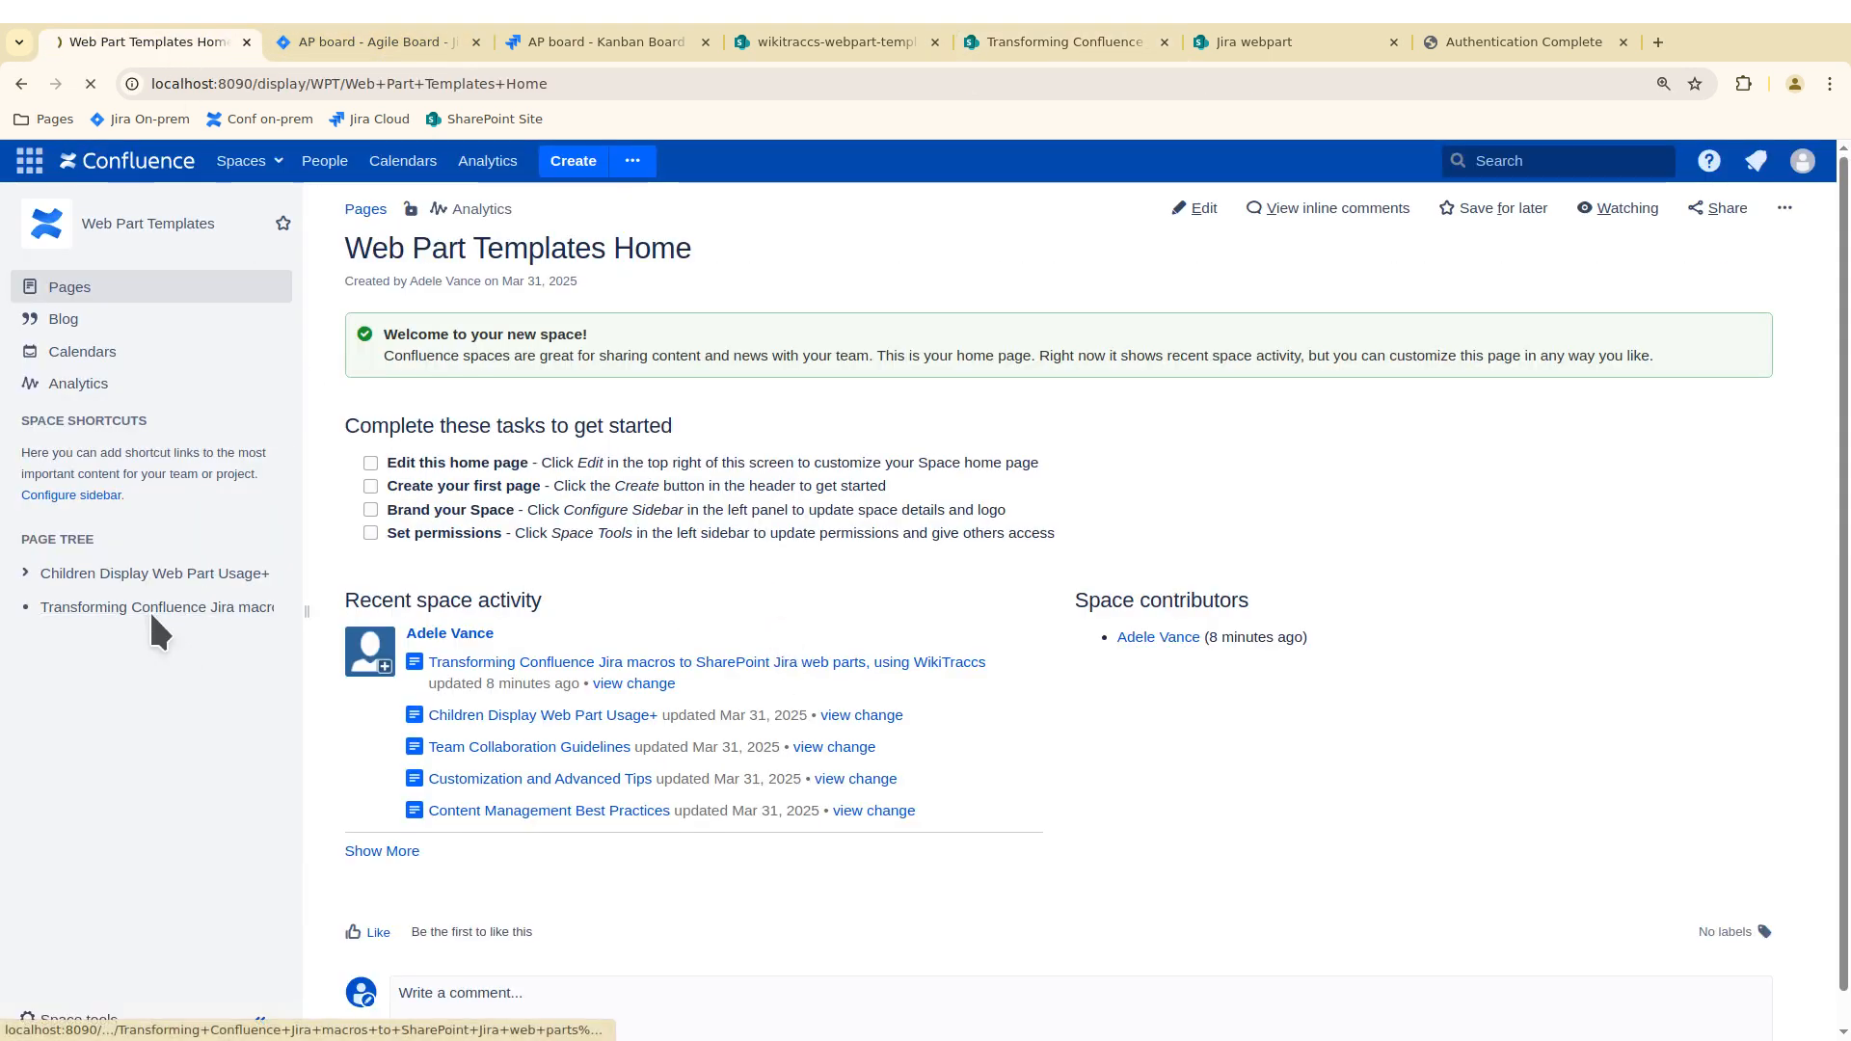
scroll(969, 647, down, 3)
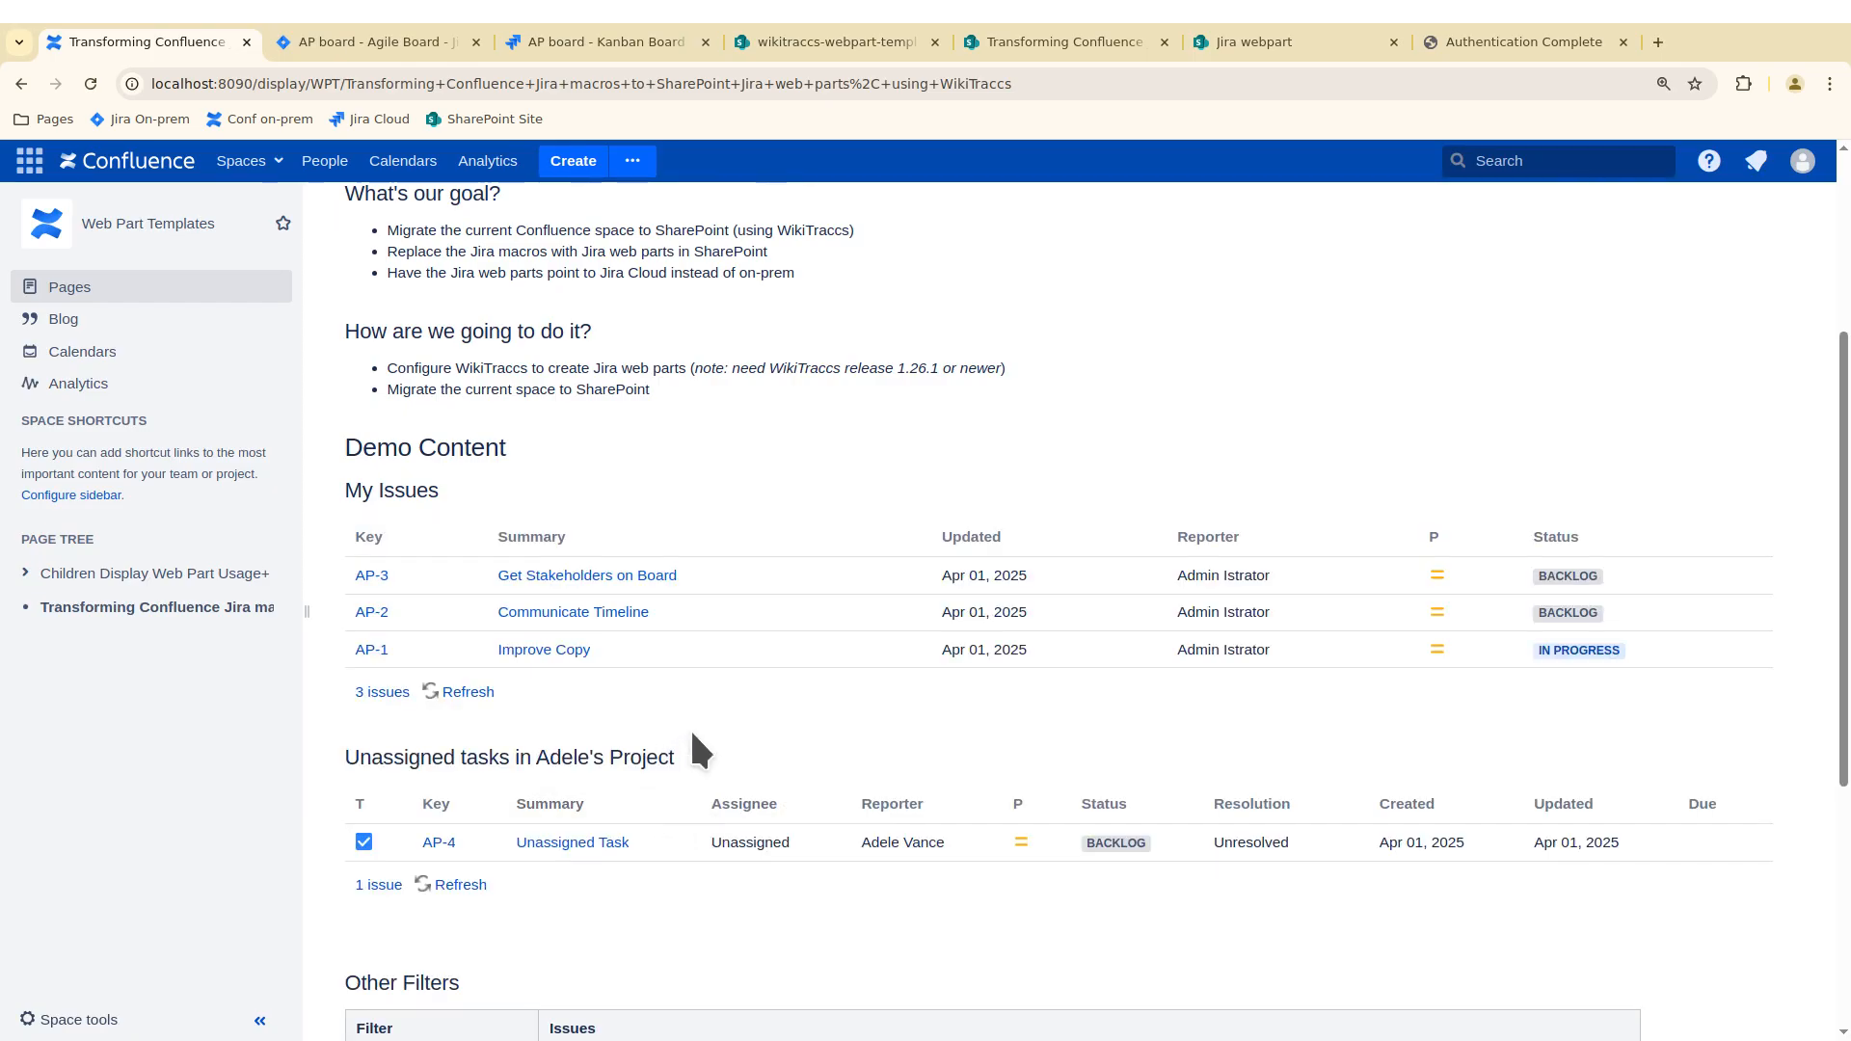
scroll(692, 725, down, 1)
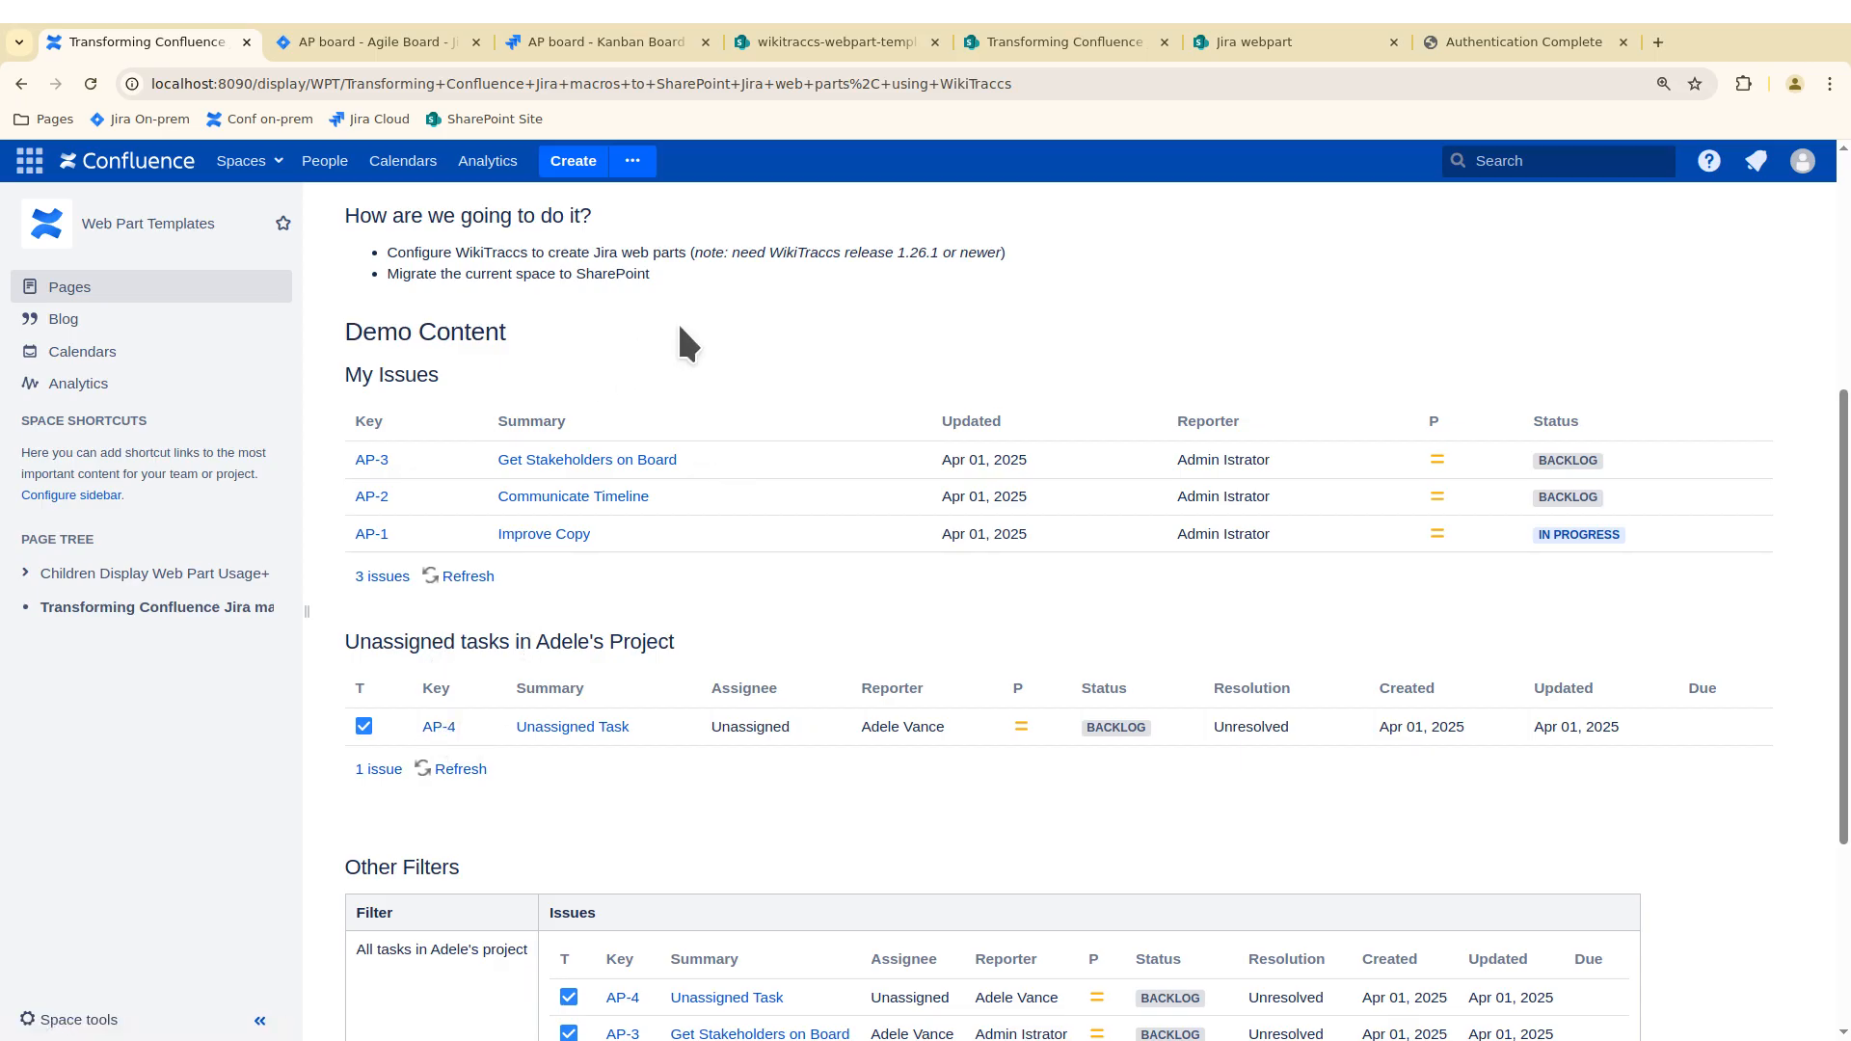
click(887, 36)
click(1039, 49)
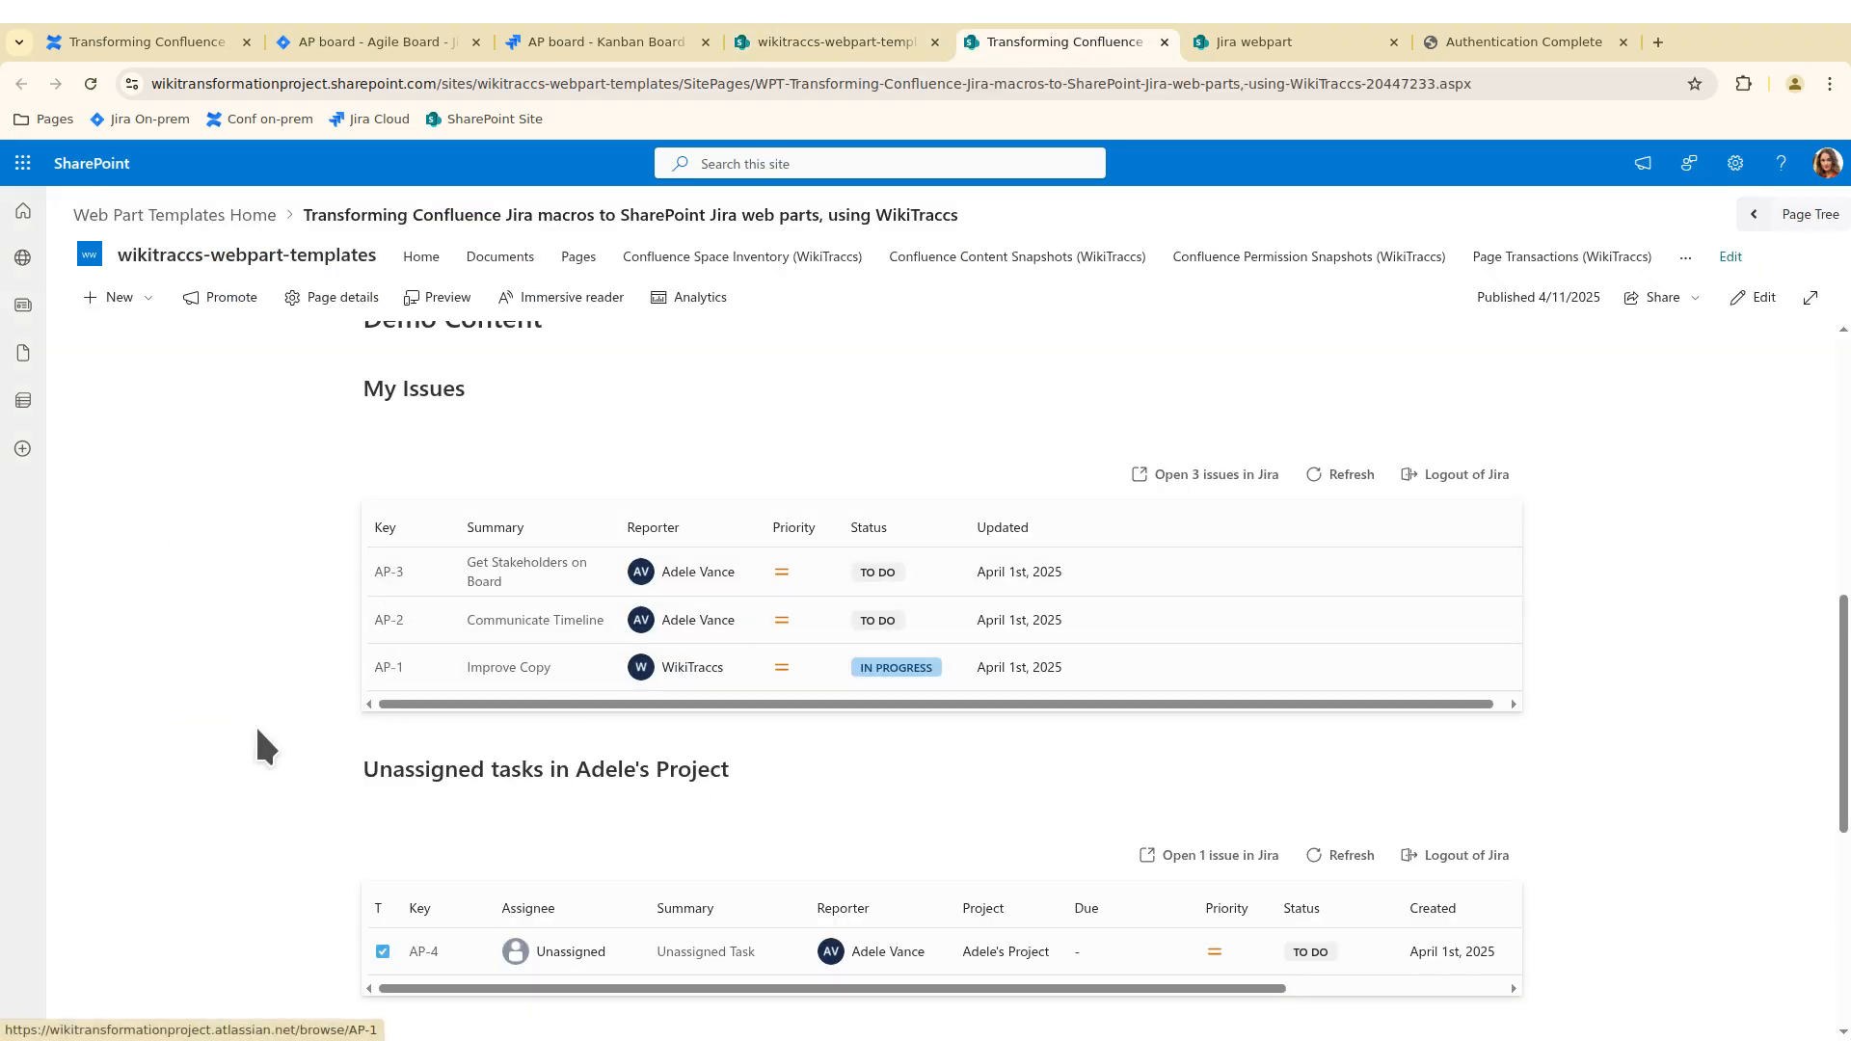
scroll(243, 747, down, 1)
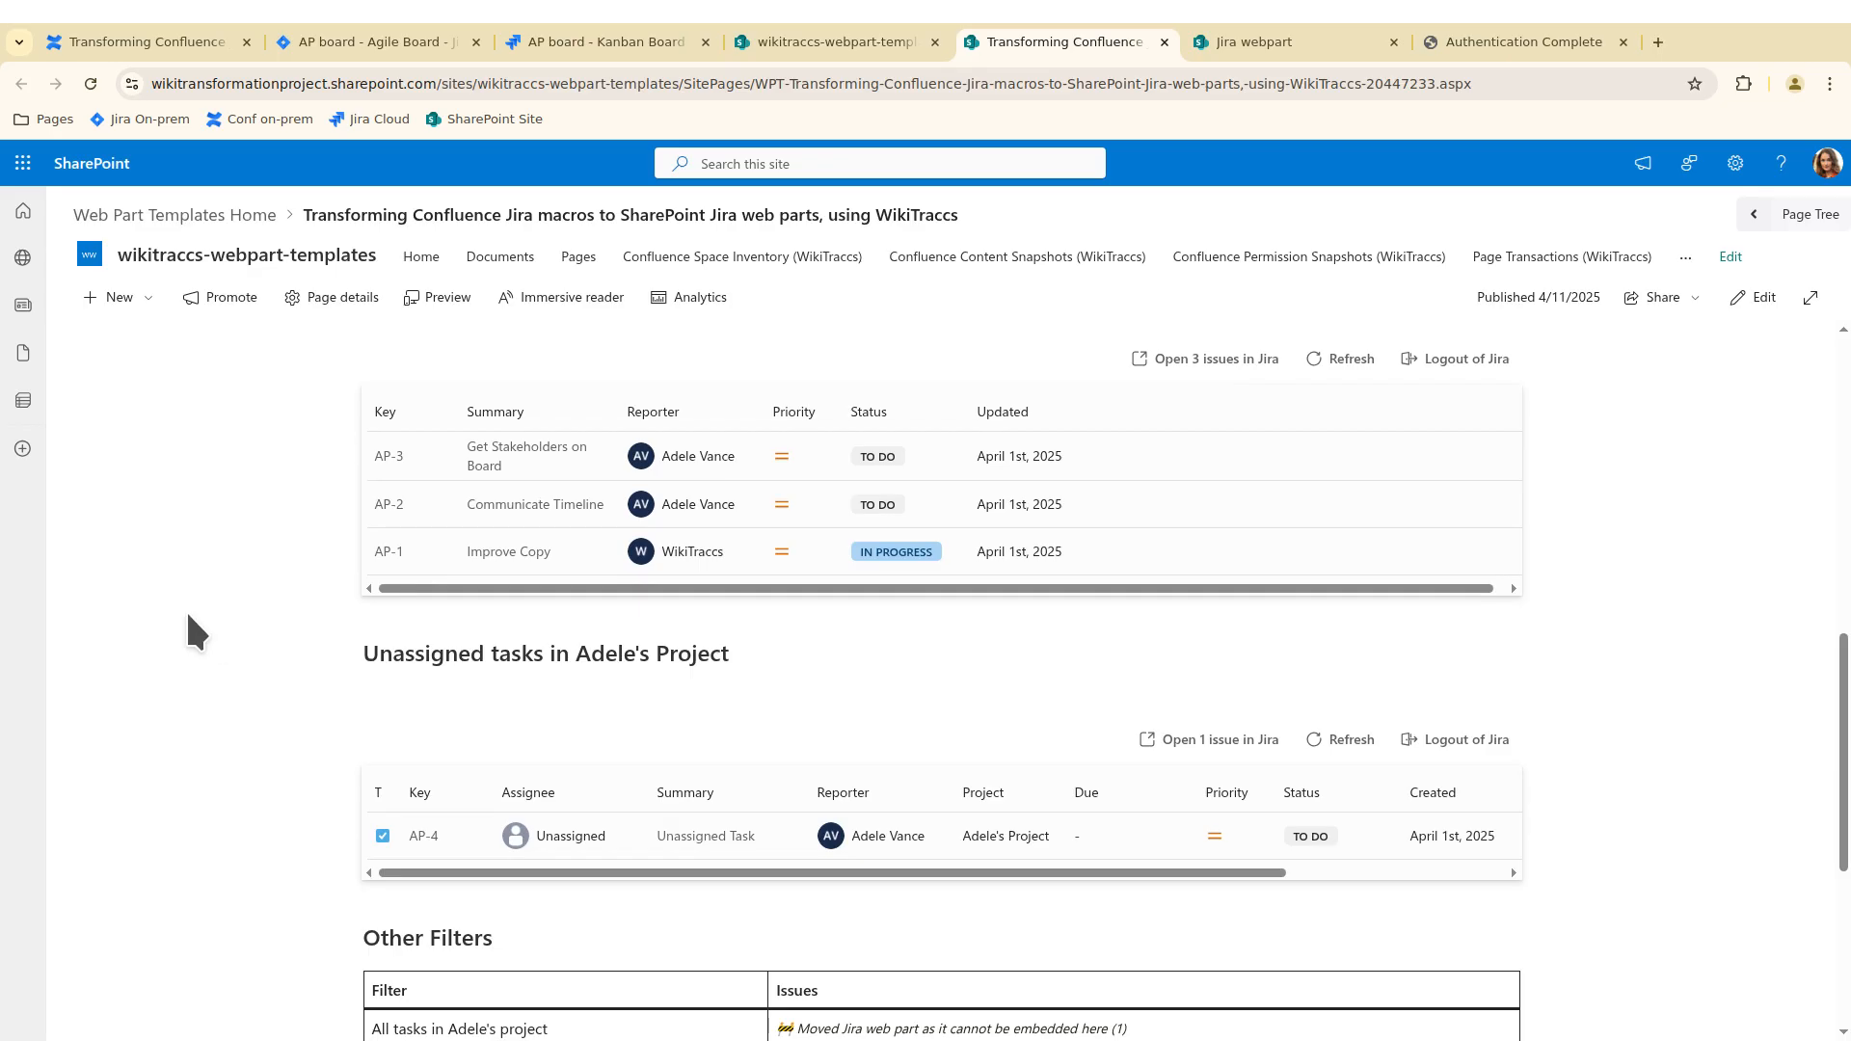
- Compare the Other Filters table on the Confluence page with its SharePoint version, including the placeholder text and the Jira web part below it
click(145, 43)
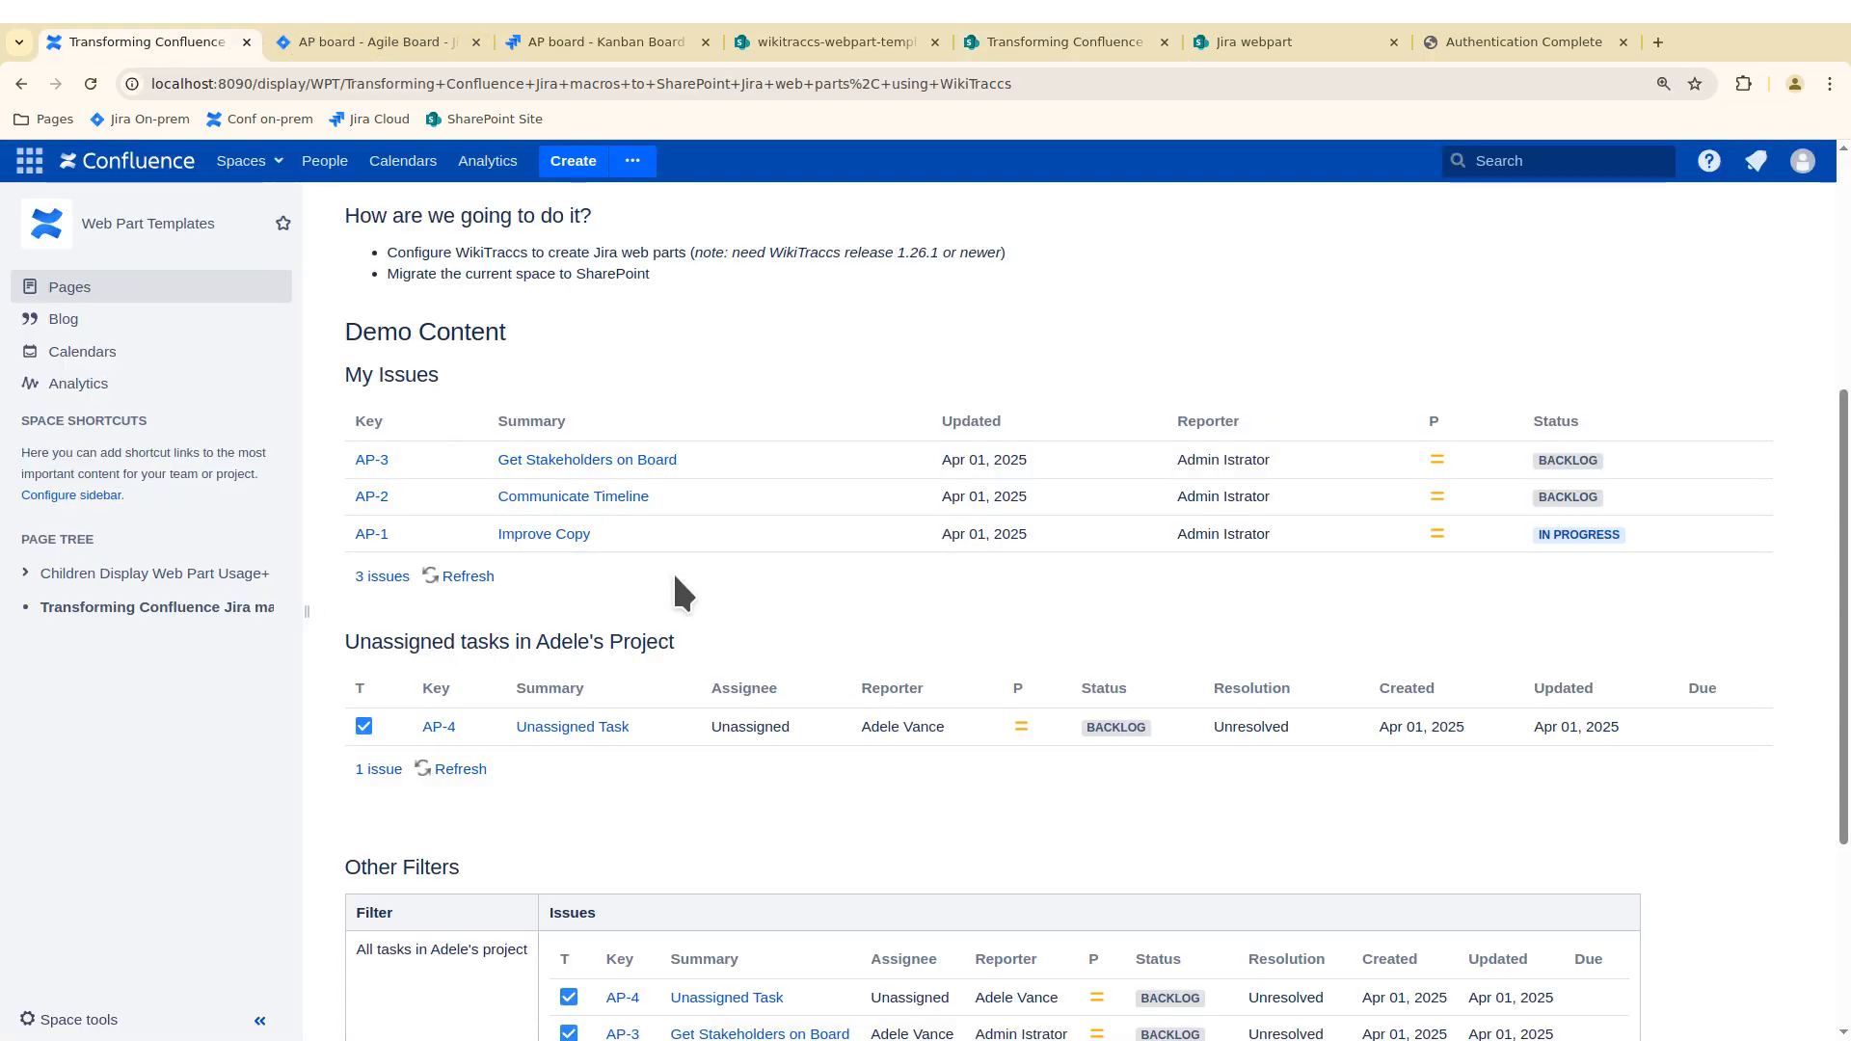
scroll(674, 570, down, 3)
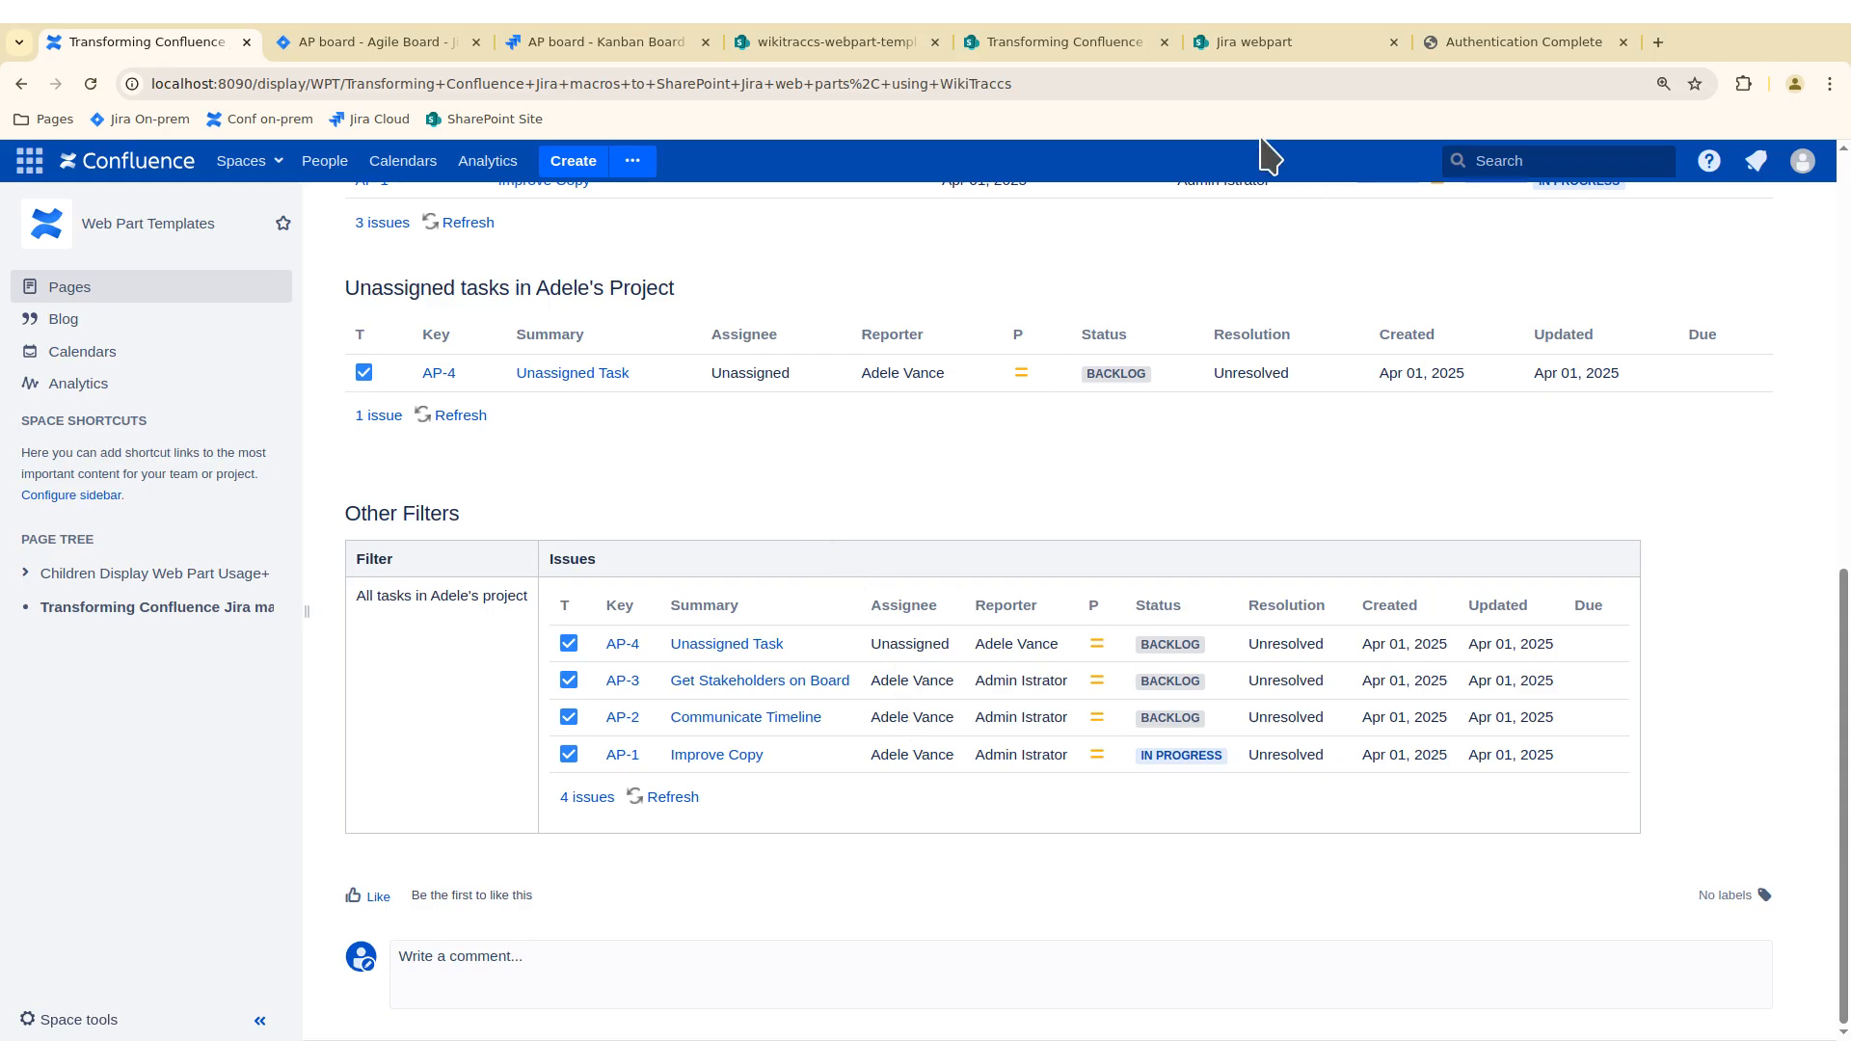
click(1035, 43)
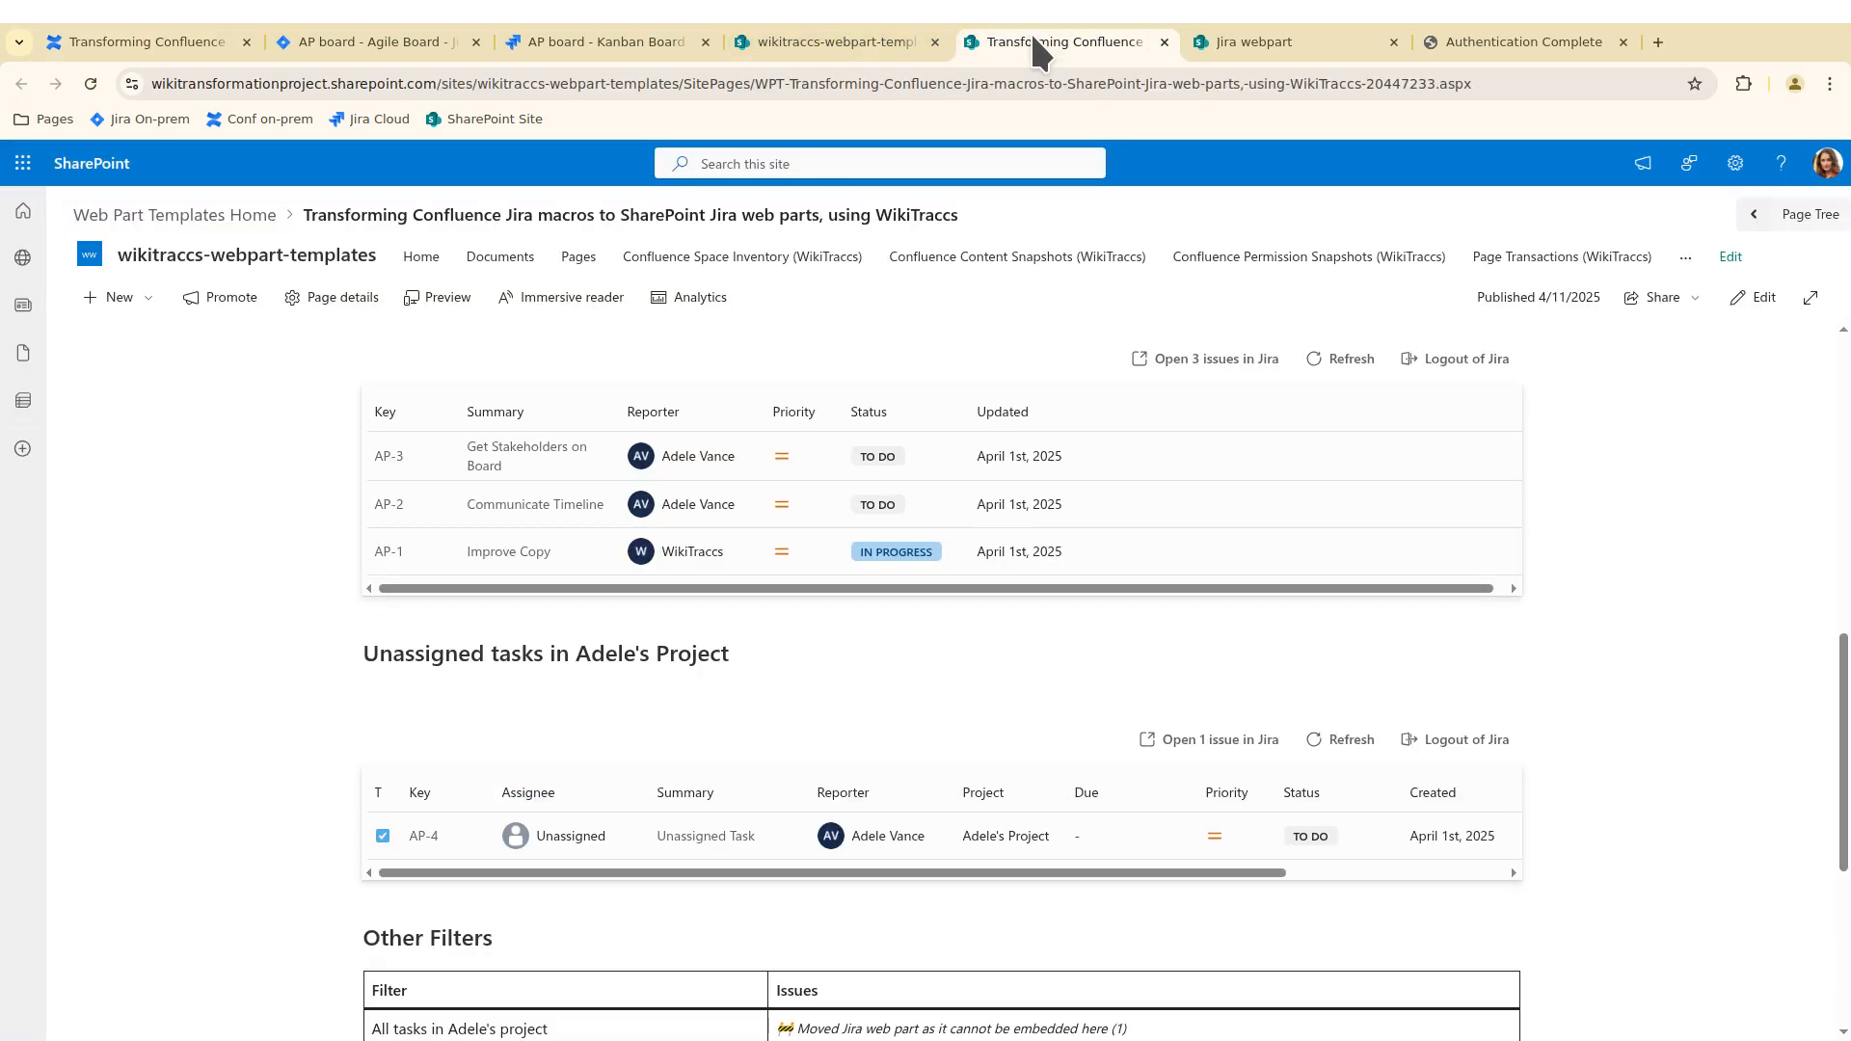
scroll(1605, 627, down, 3)
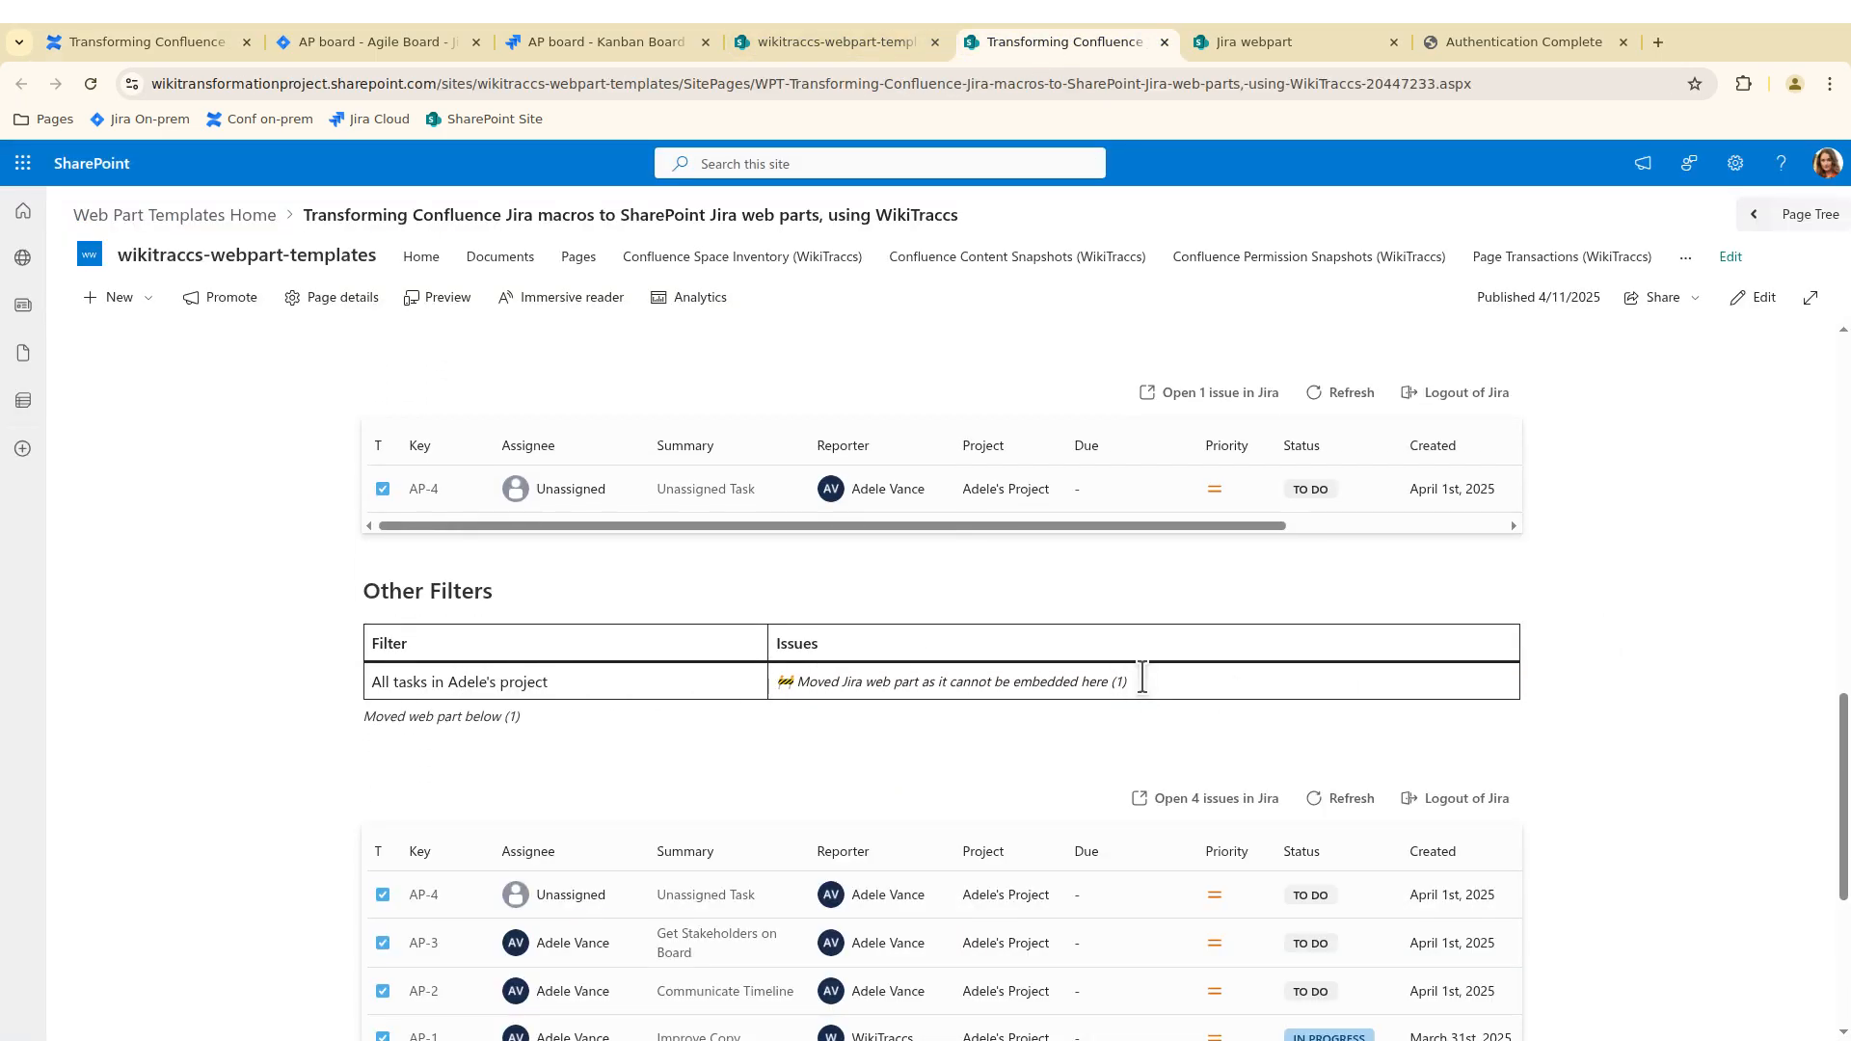
drag(1142, 682, 776, 682)
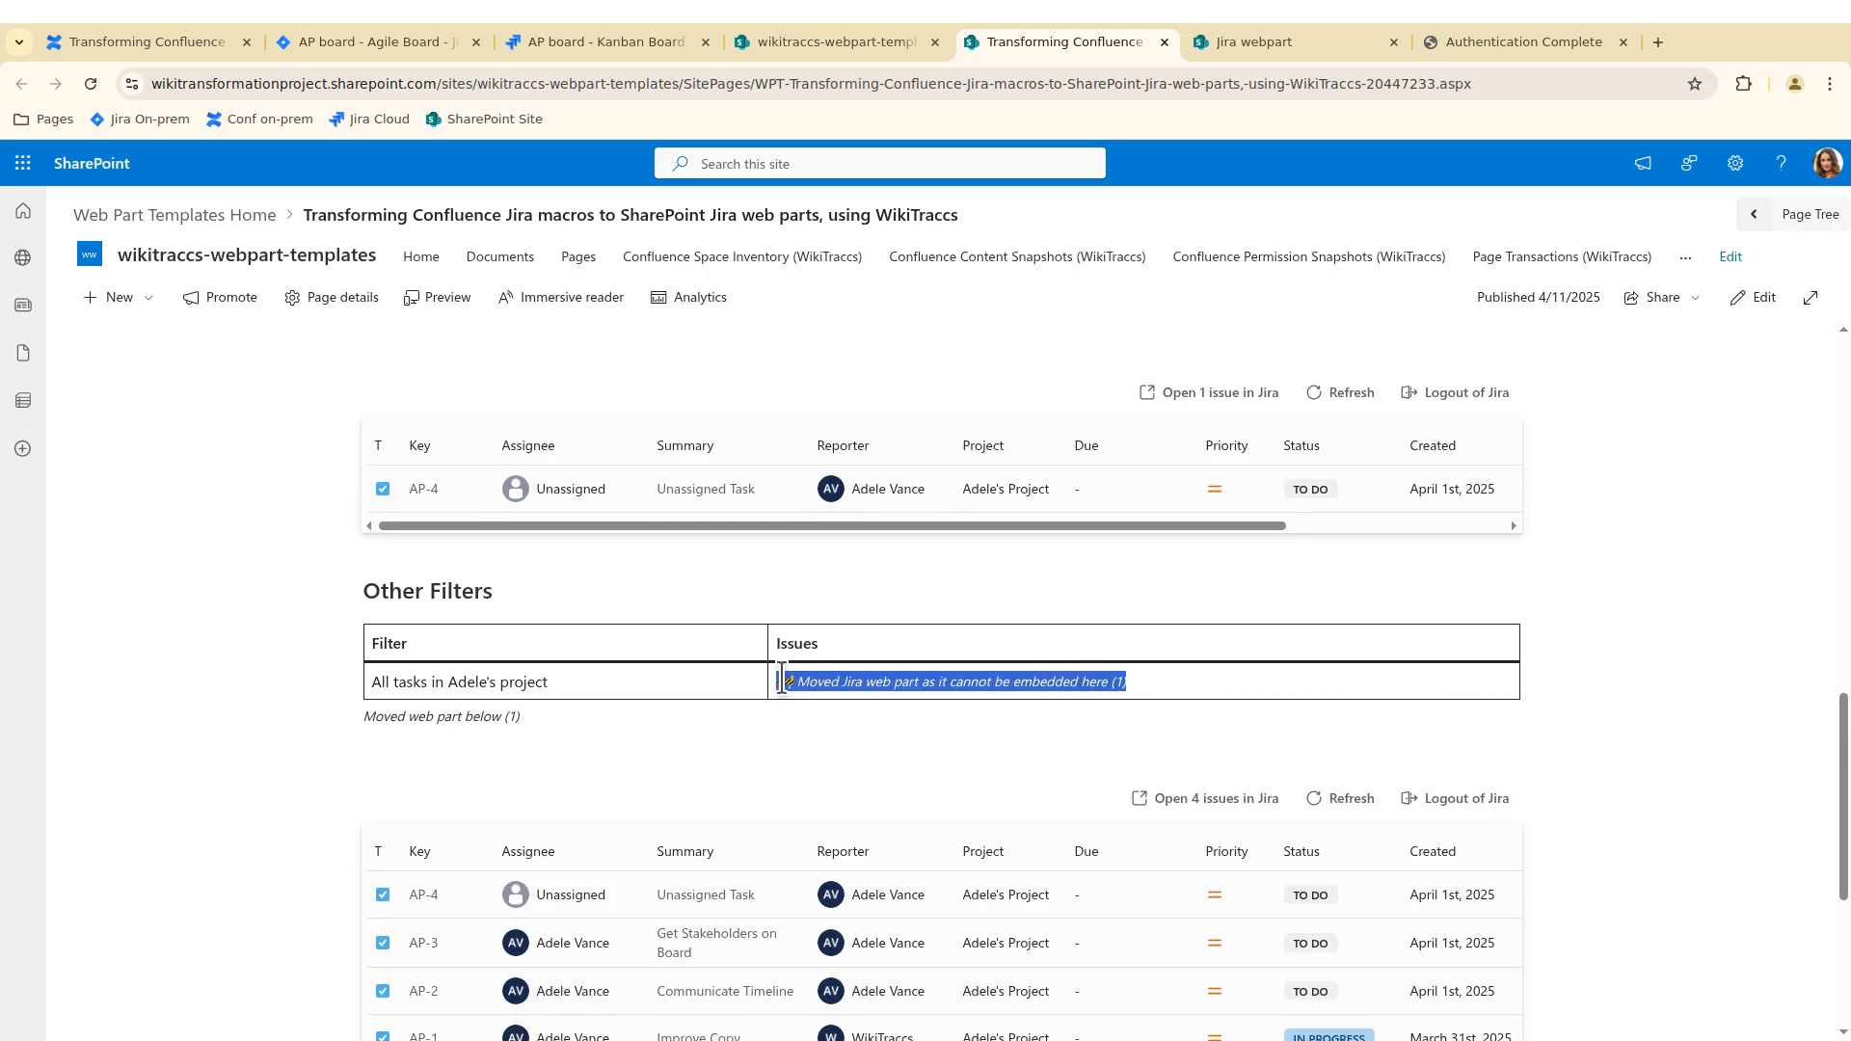
click(861, 680)
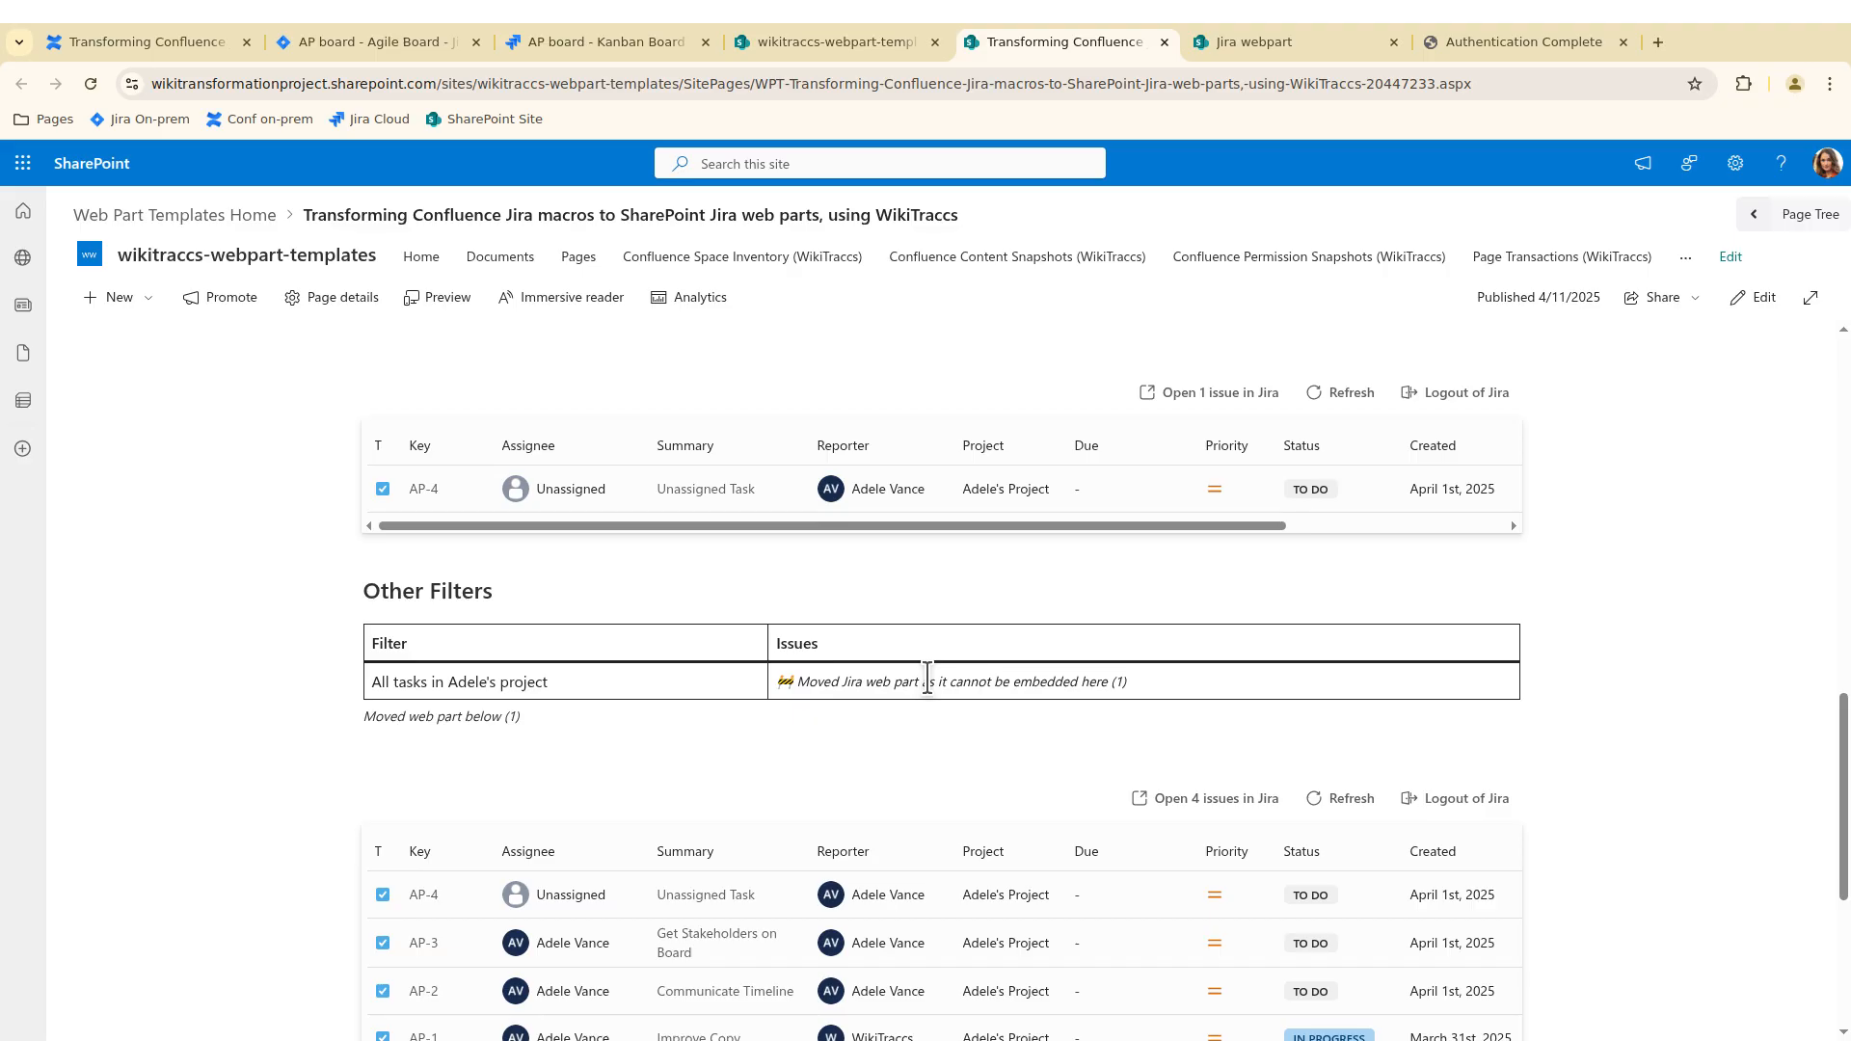
scroll(924, 668, down, 1)
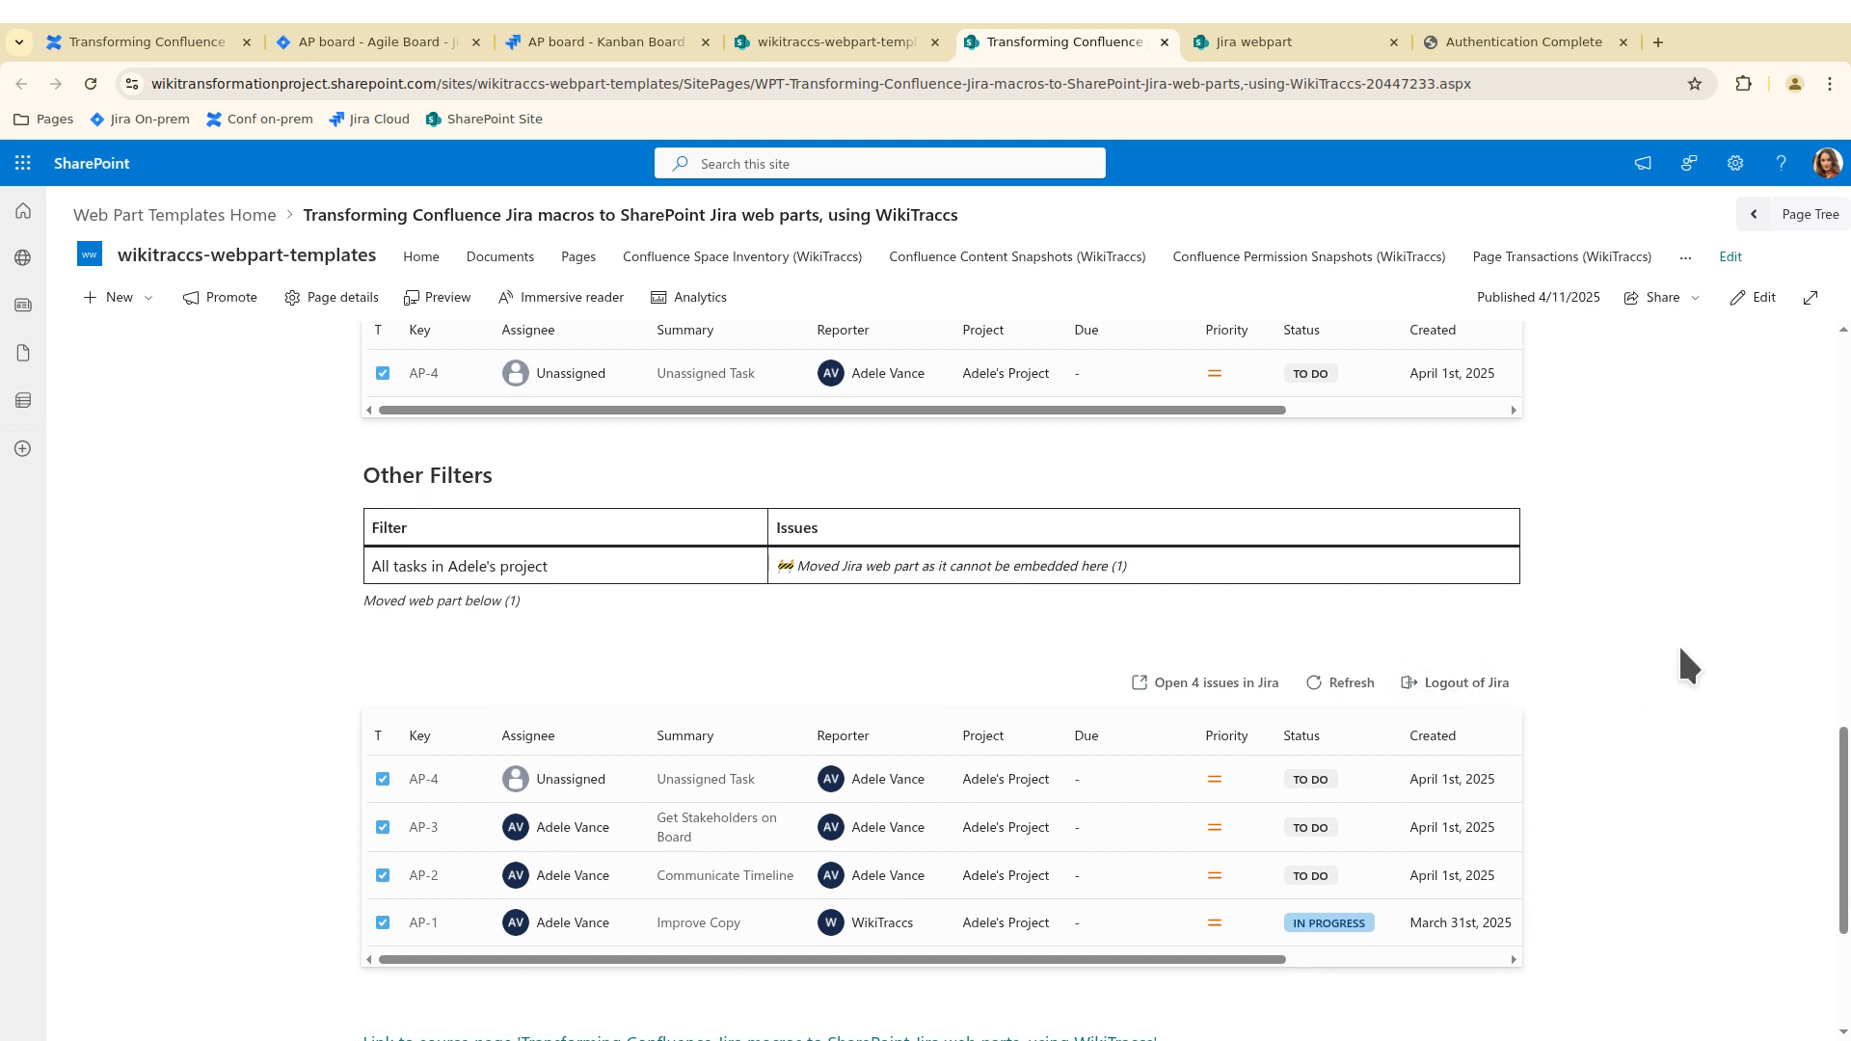
scroll(1680, 649, up, 10)
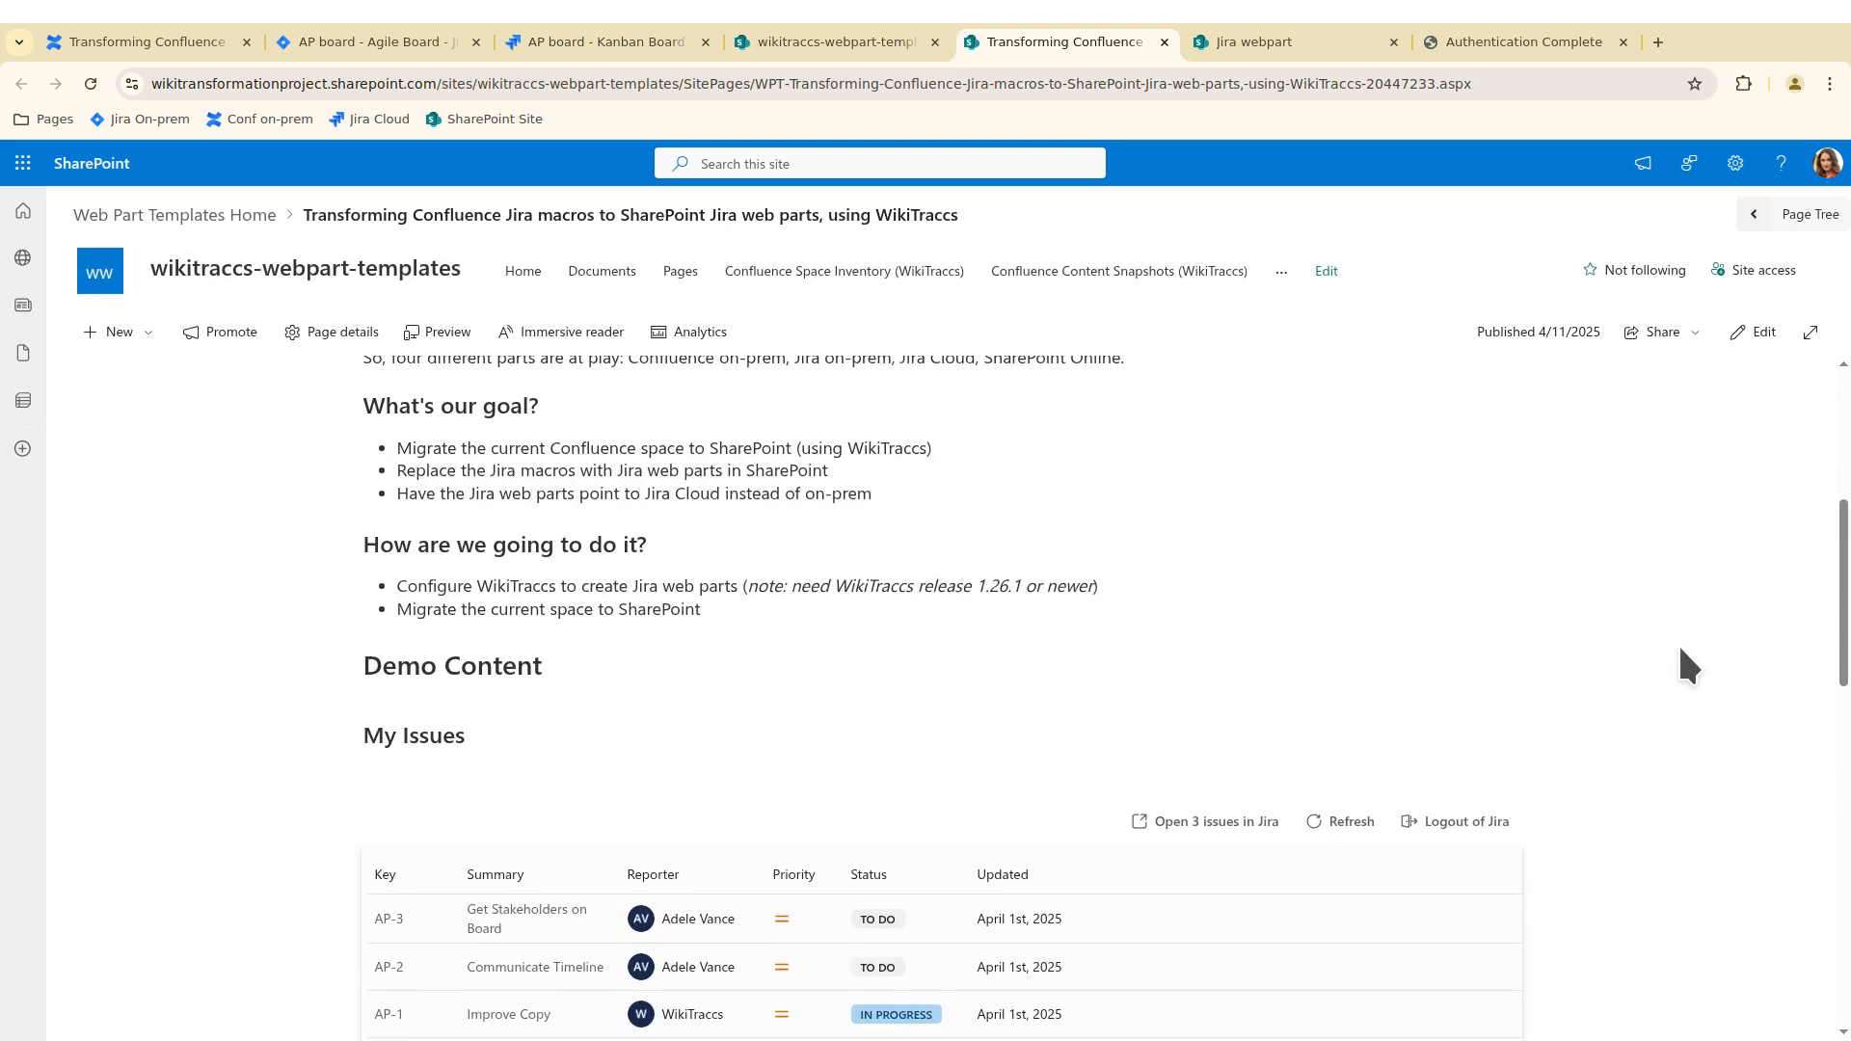
scroll(1681, 649, down, 3)
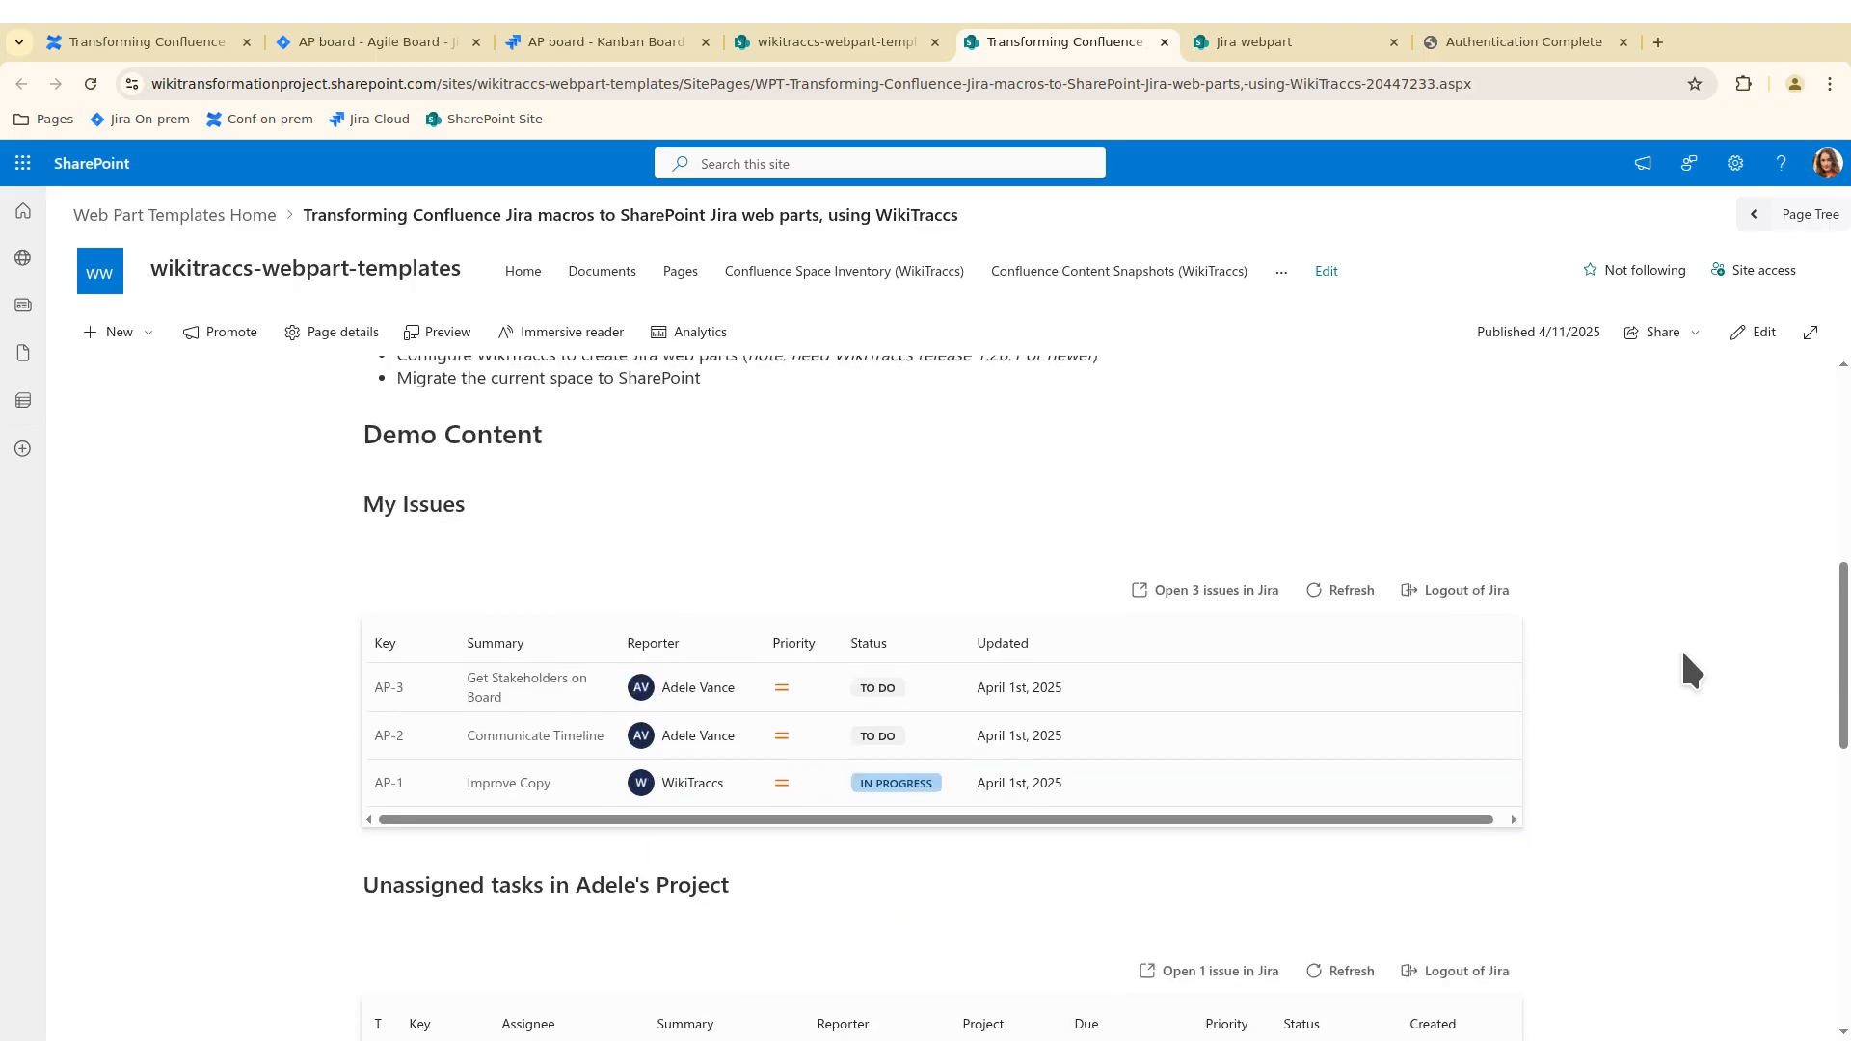